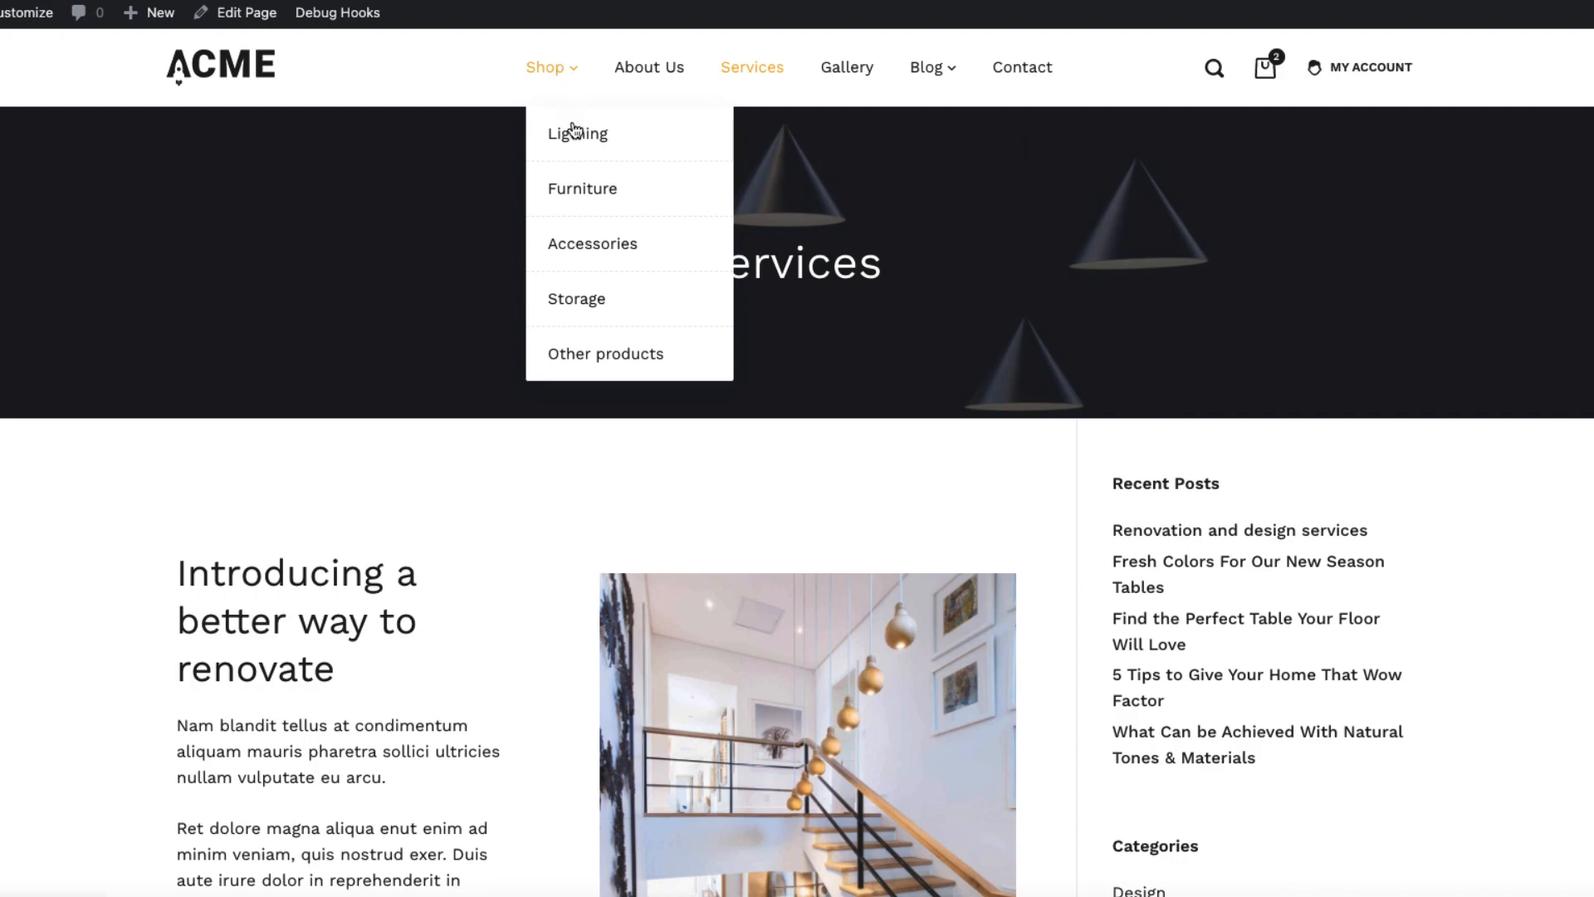
View the Ligtning category page's header and the About Us page with its sidebar on the demo site
click(575, 143)
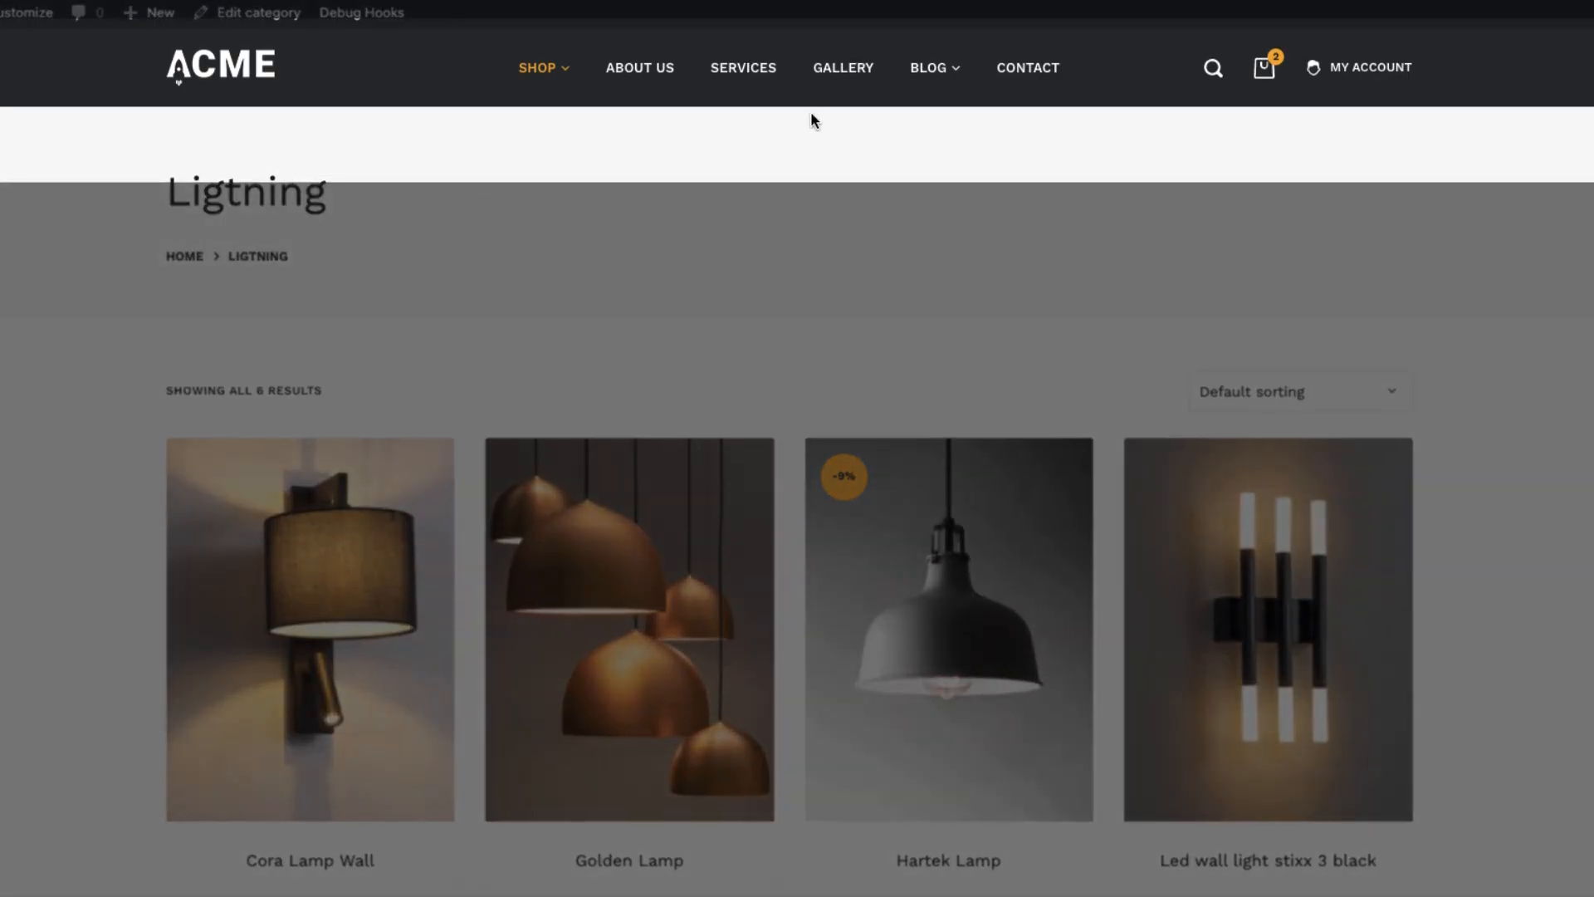
scroll(1388, 249, down, 10)
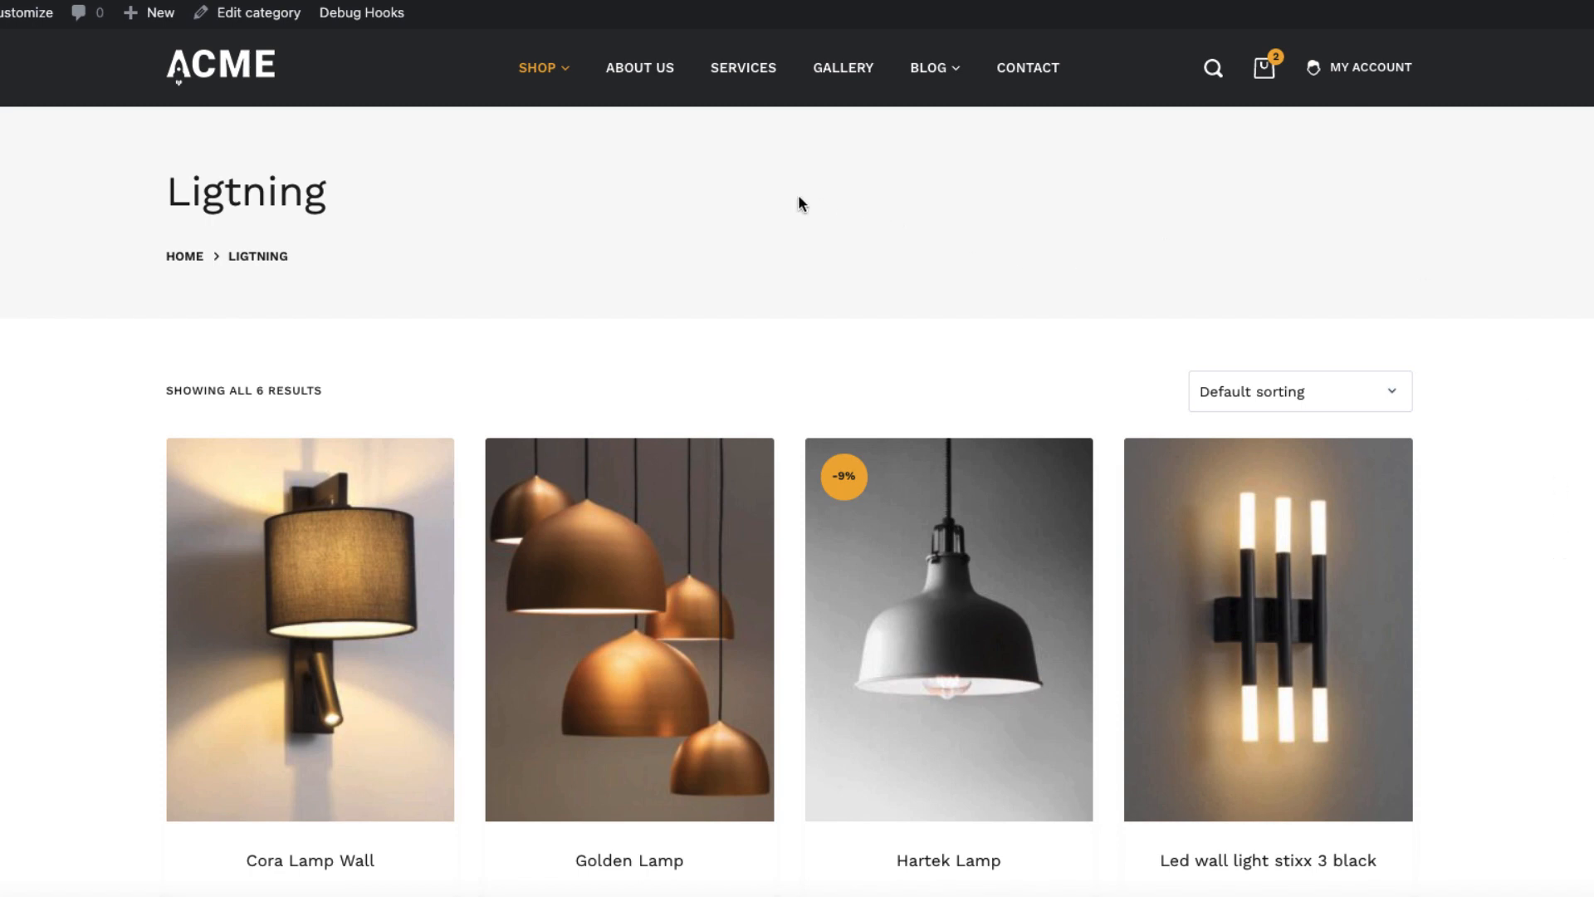
click(667, 68)
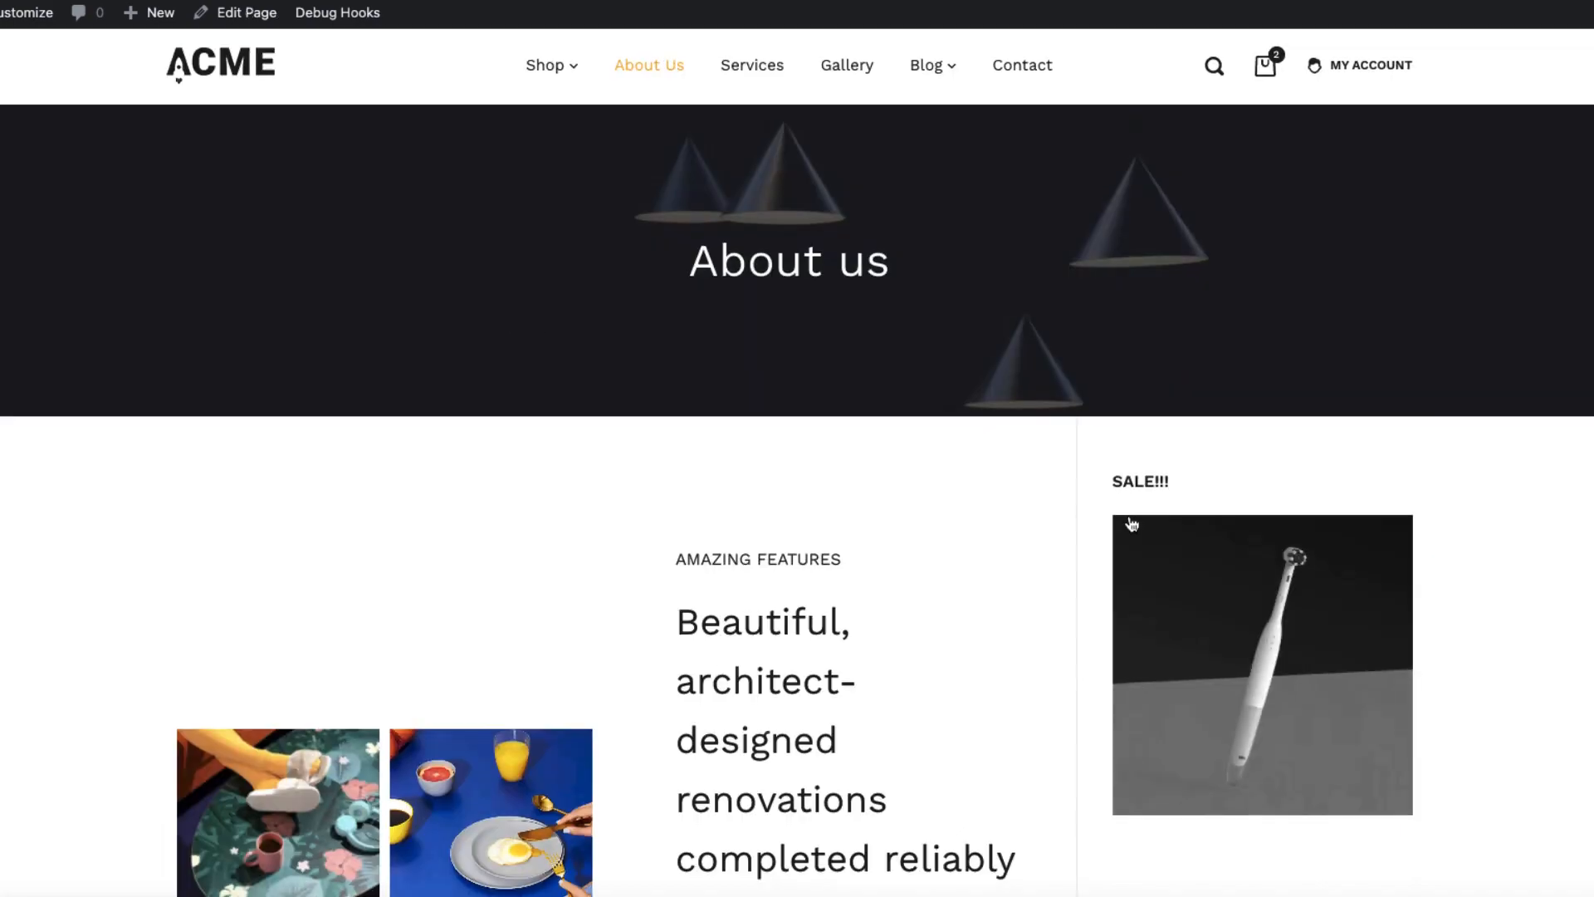
scroll(1171, 511, down, 7)
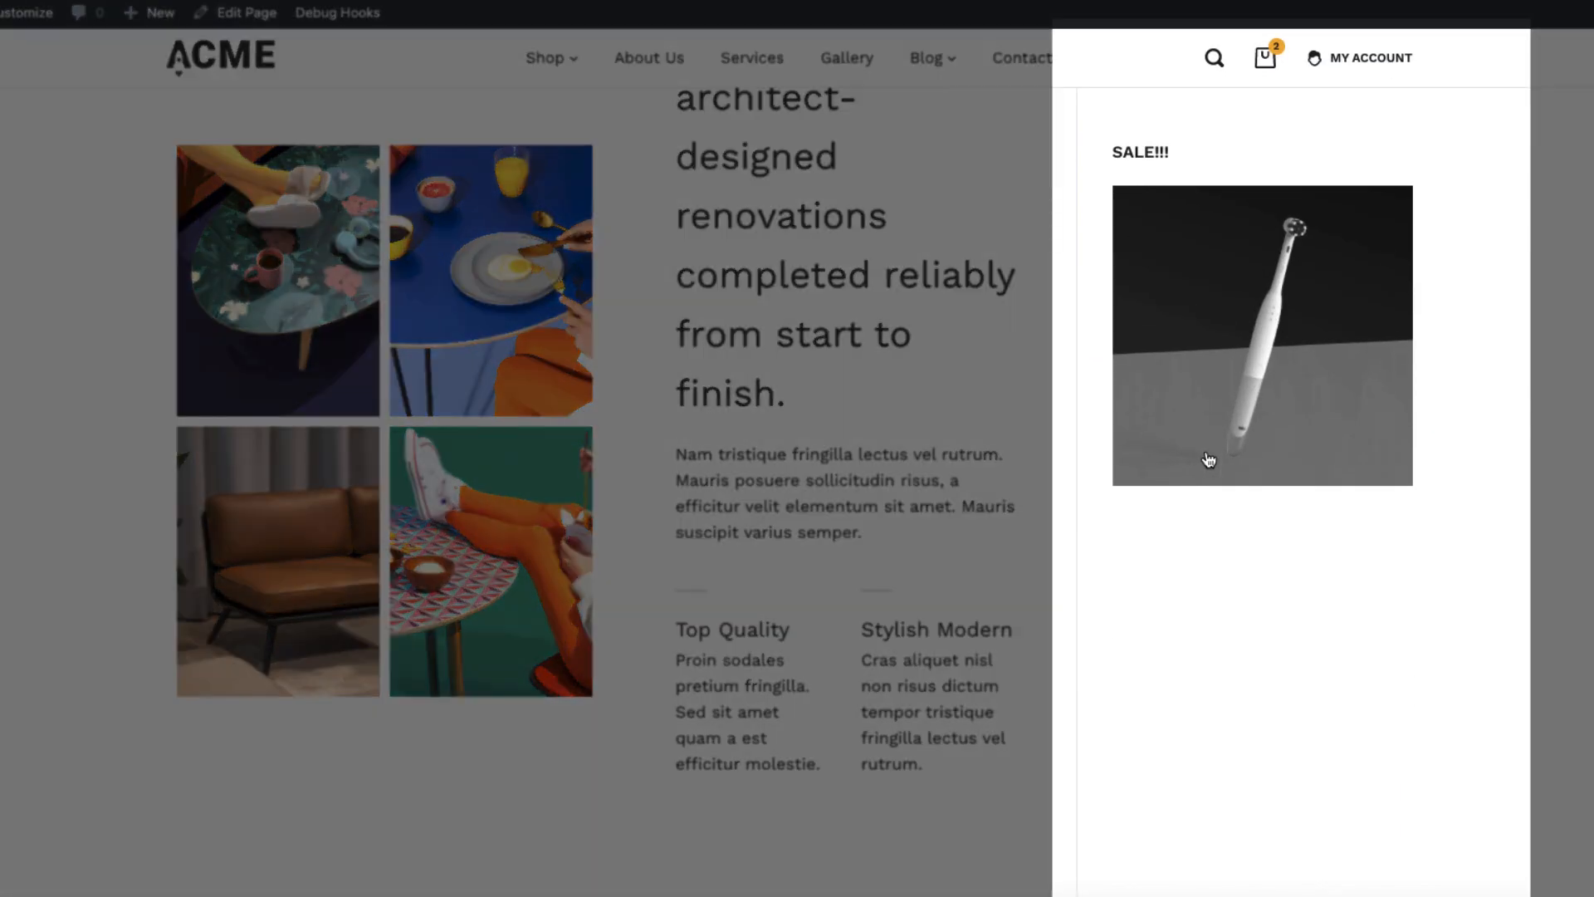
scroll(1199, 509, down, 3)
scroll(1200, 504, up, 10)
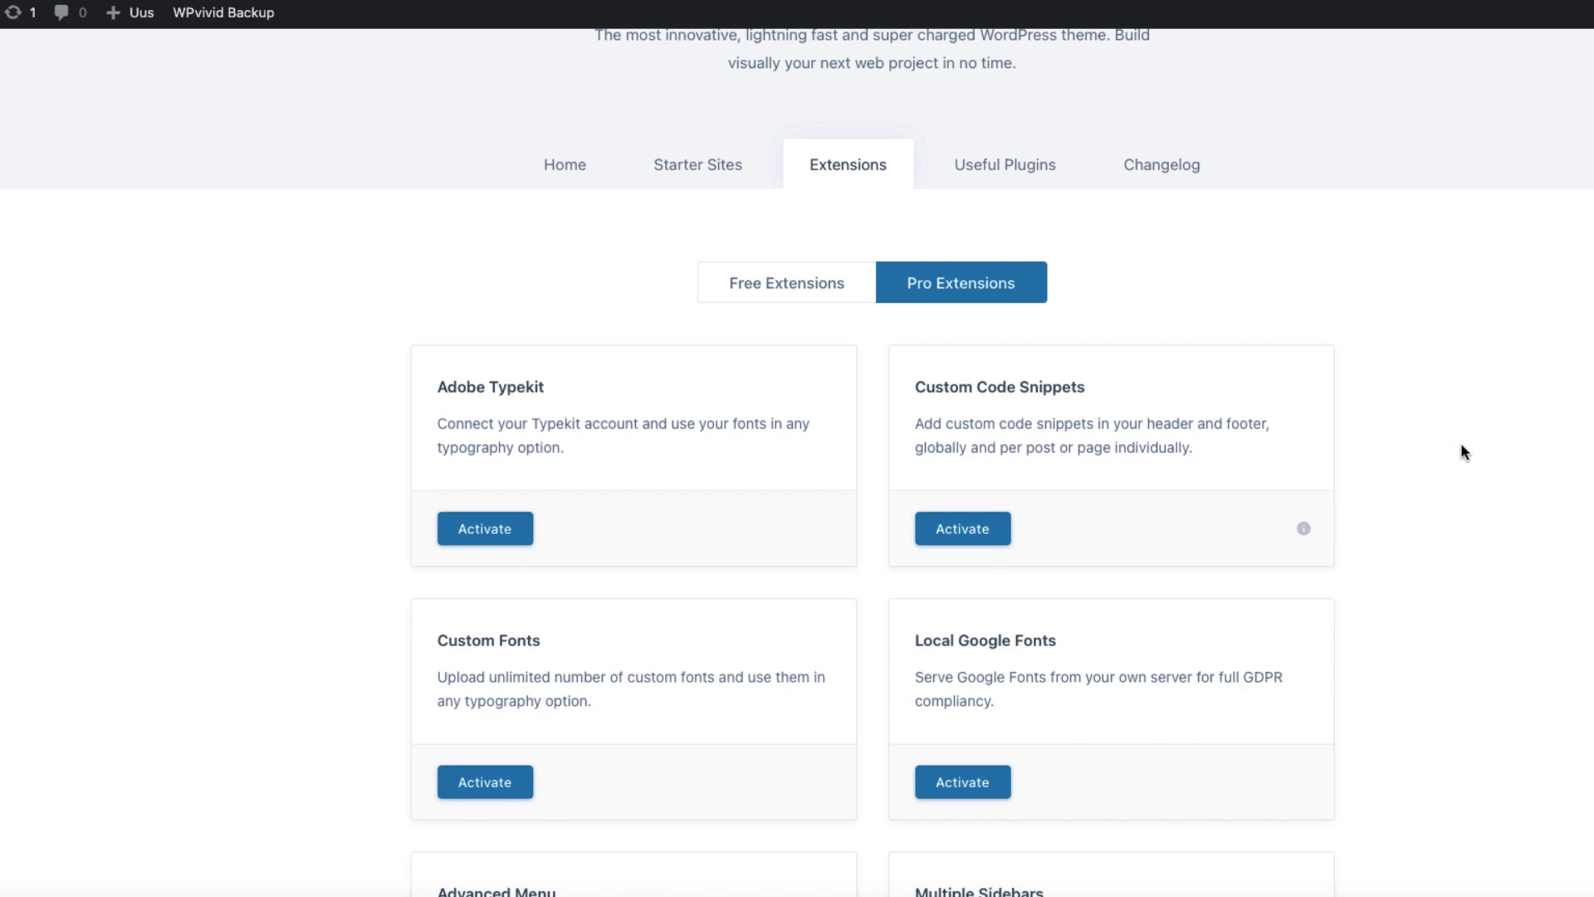
Open the site's theme Customizer from the Blocksy Pro extensions page
scroll(1463, 446, down, 2)
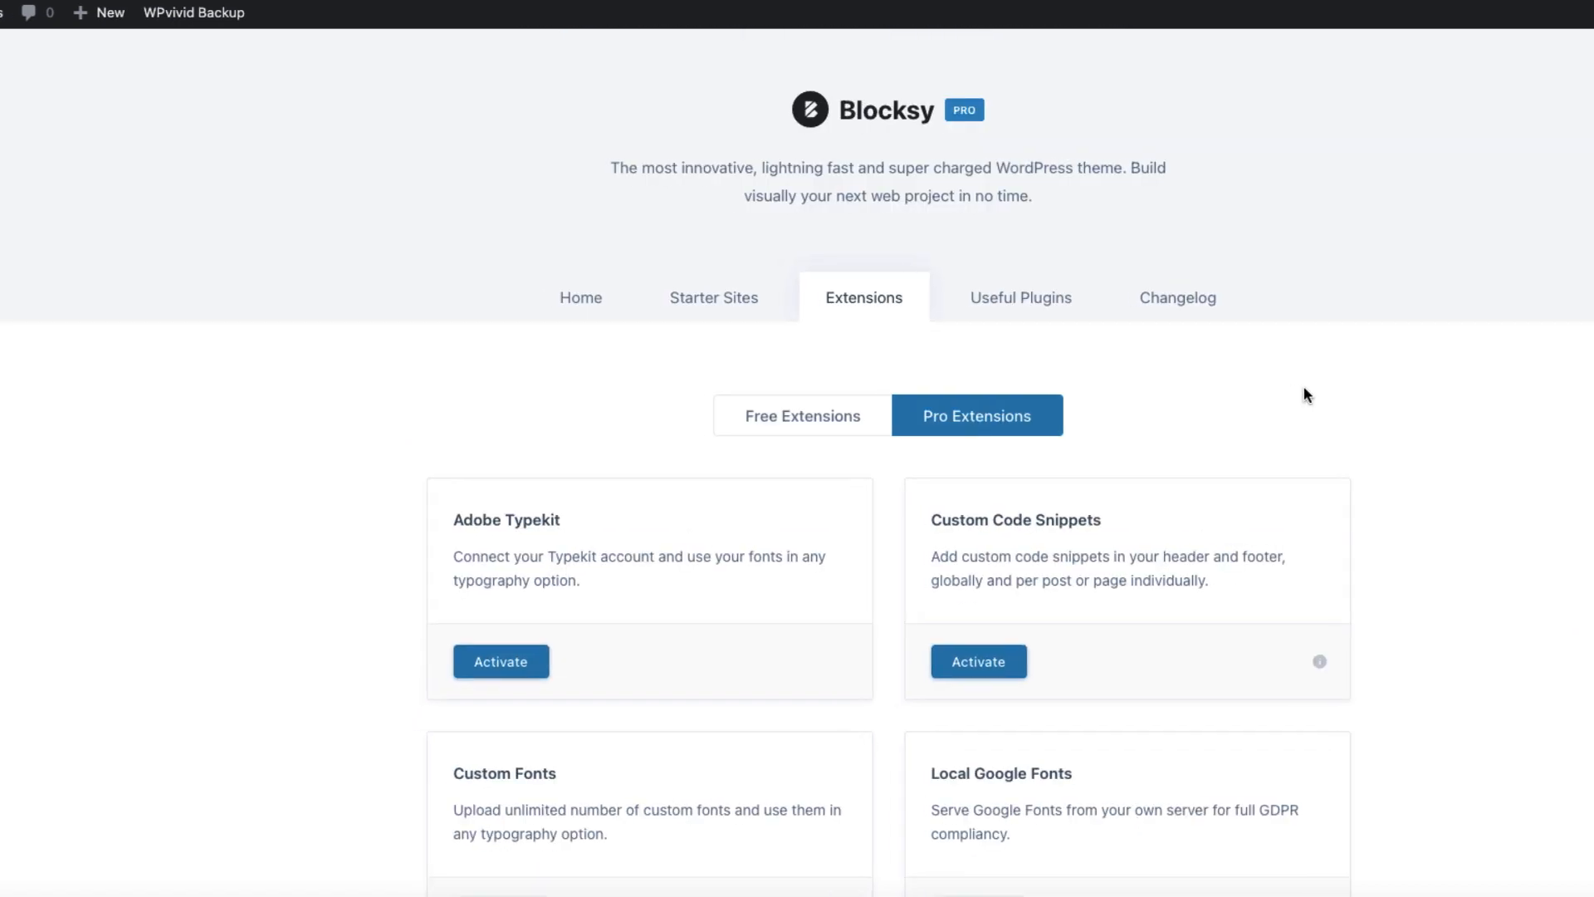
mouse_move(121, 602)
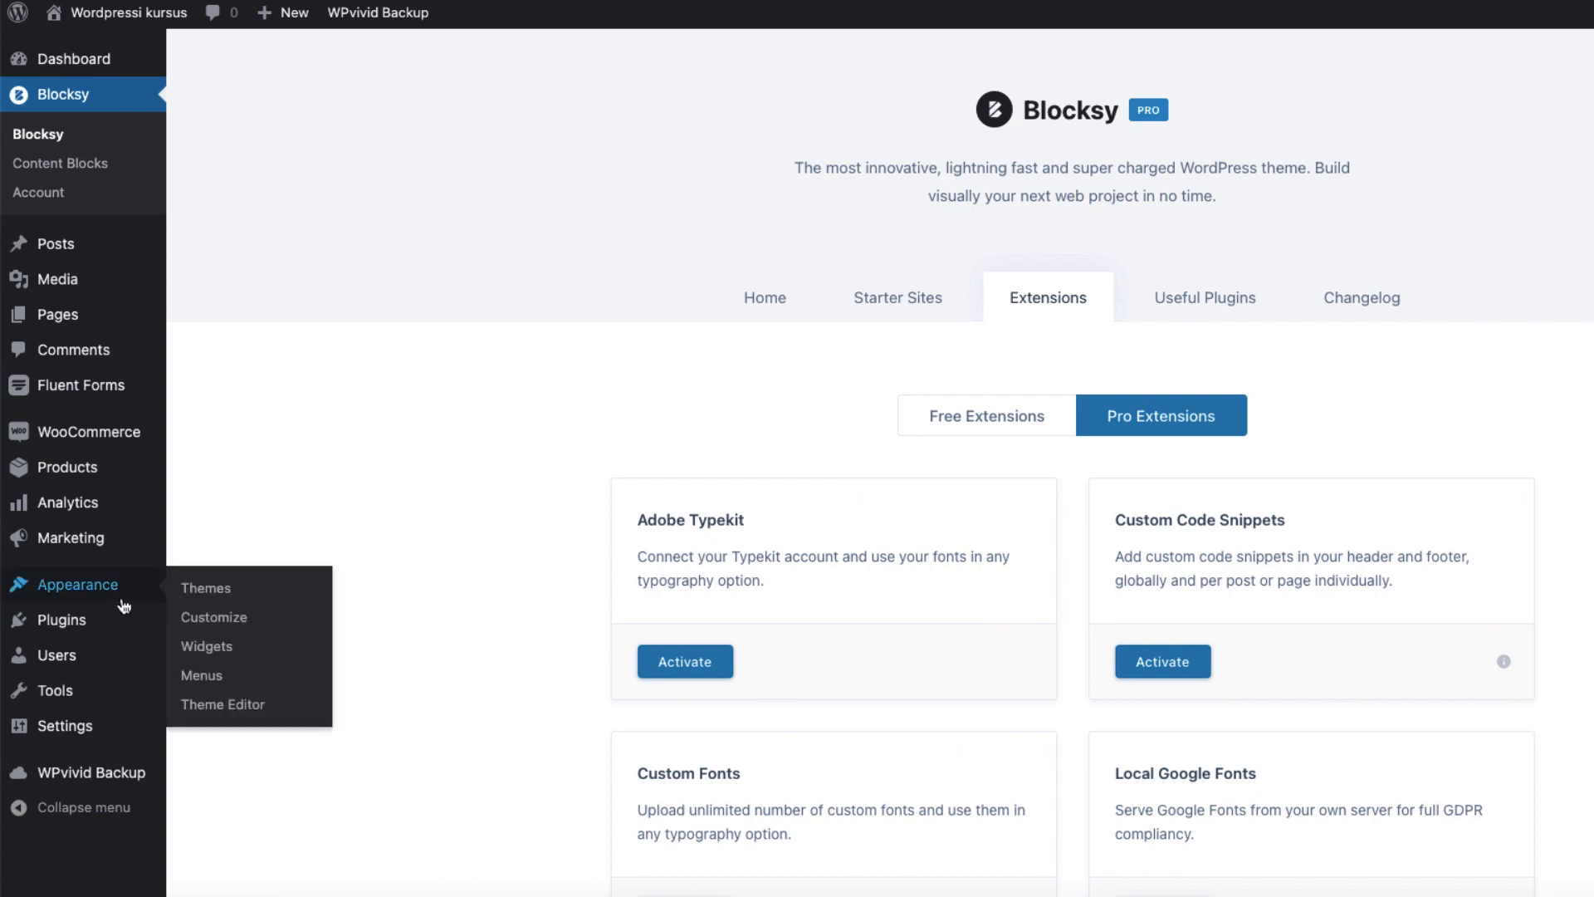
click(223, 621)
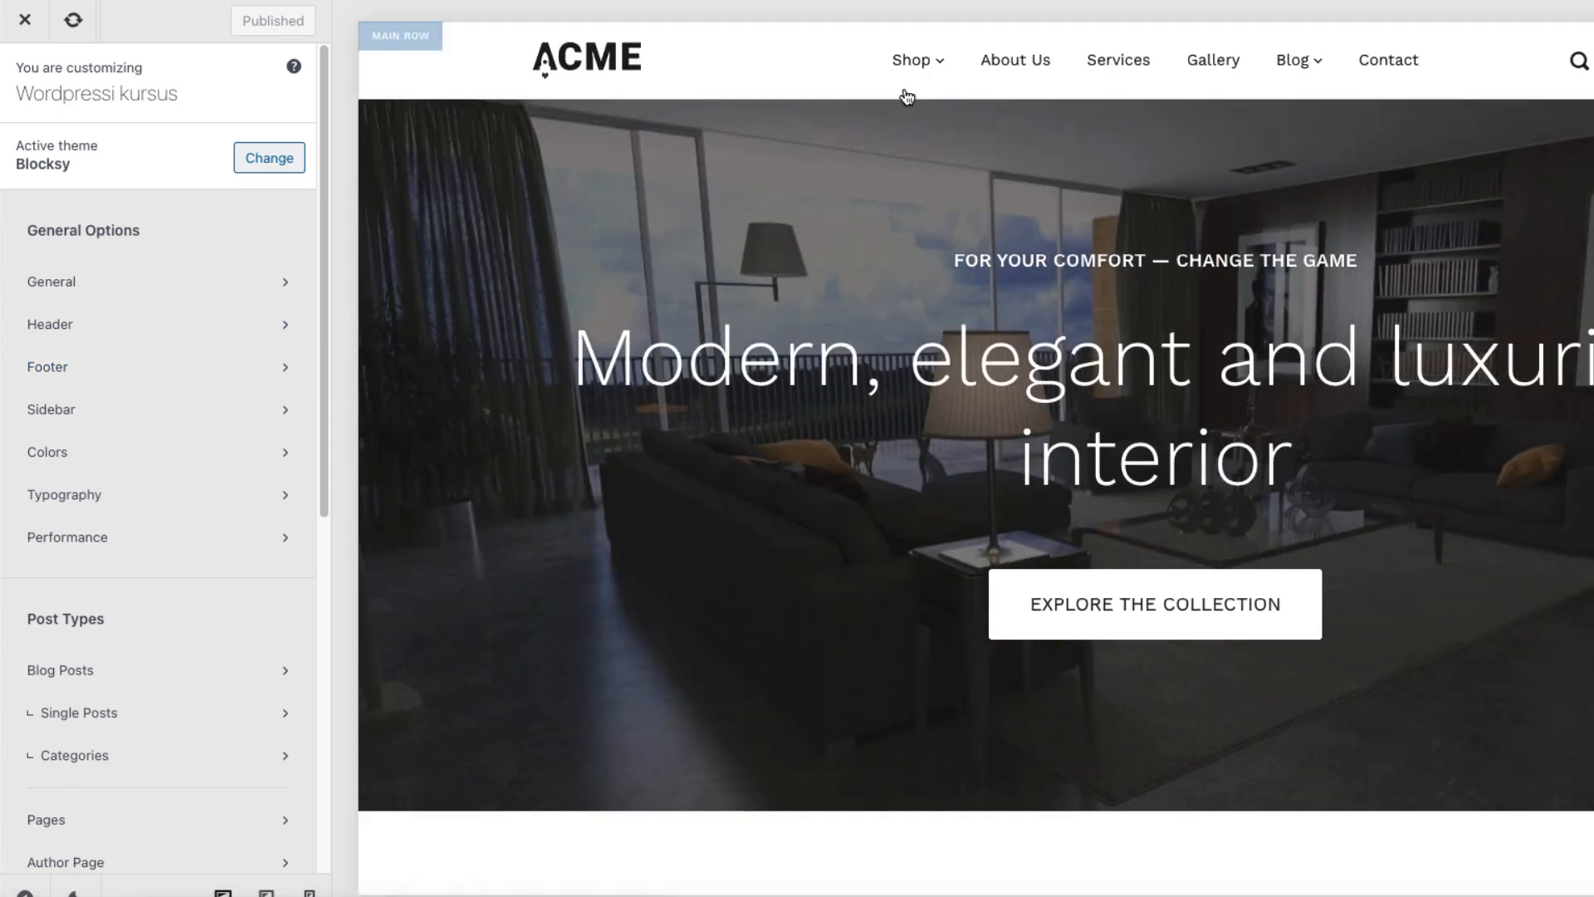
Open the Shop page in the Customizer preview and look through it down to the footer
mouse_move(1015, 93)
click(914, 60)
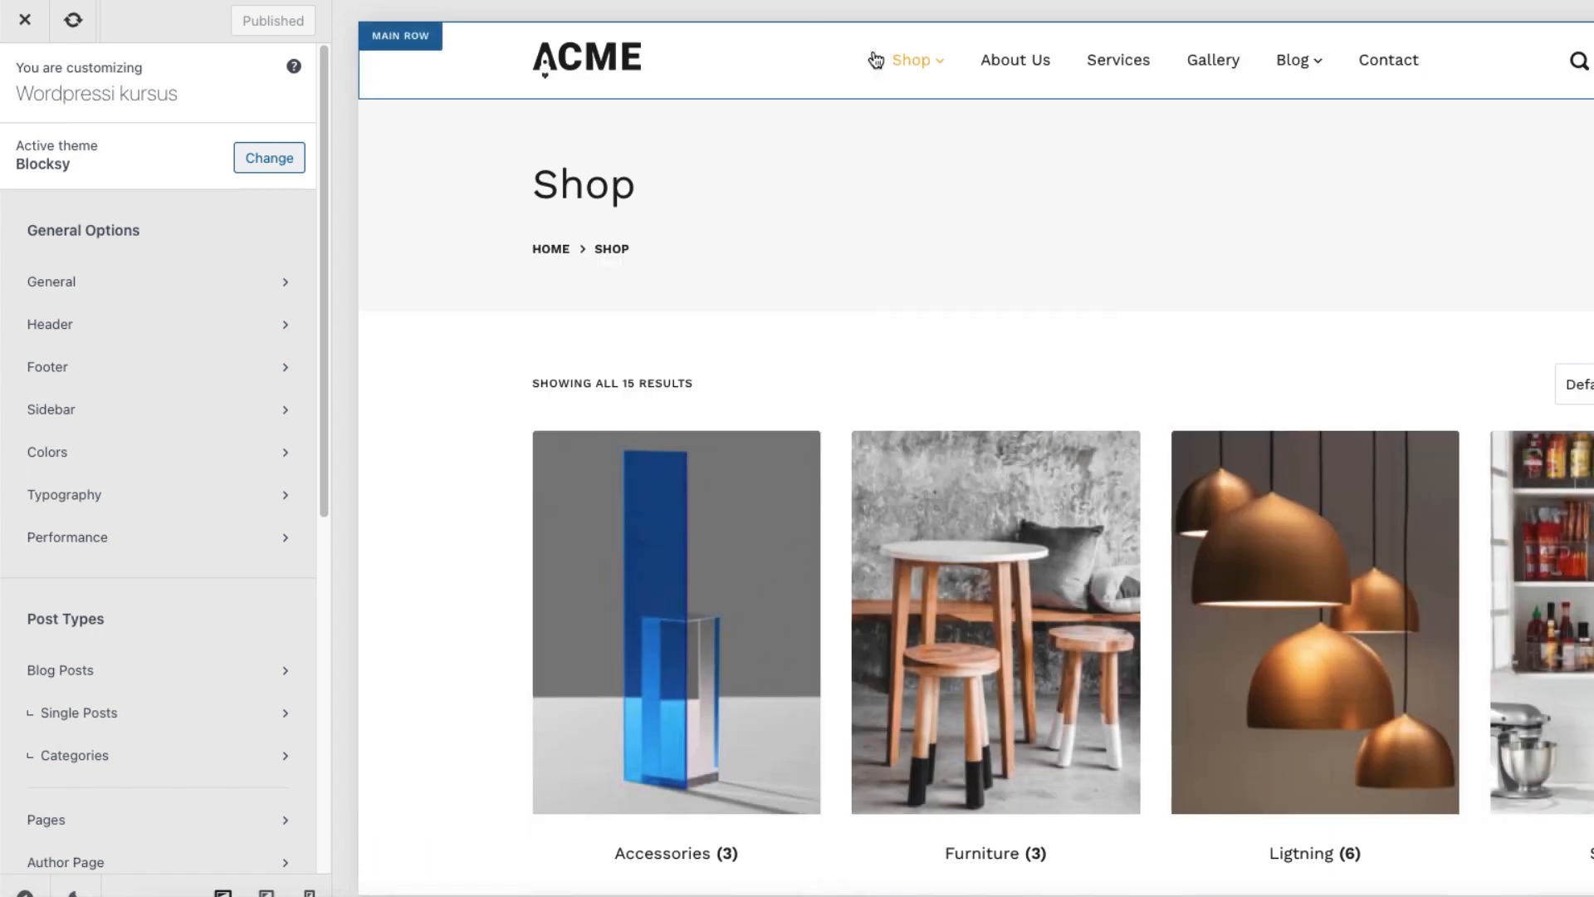
mouse_move(913, 60)
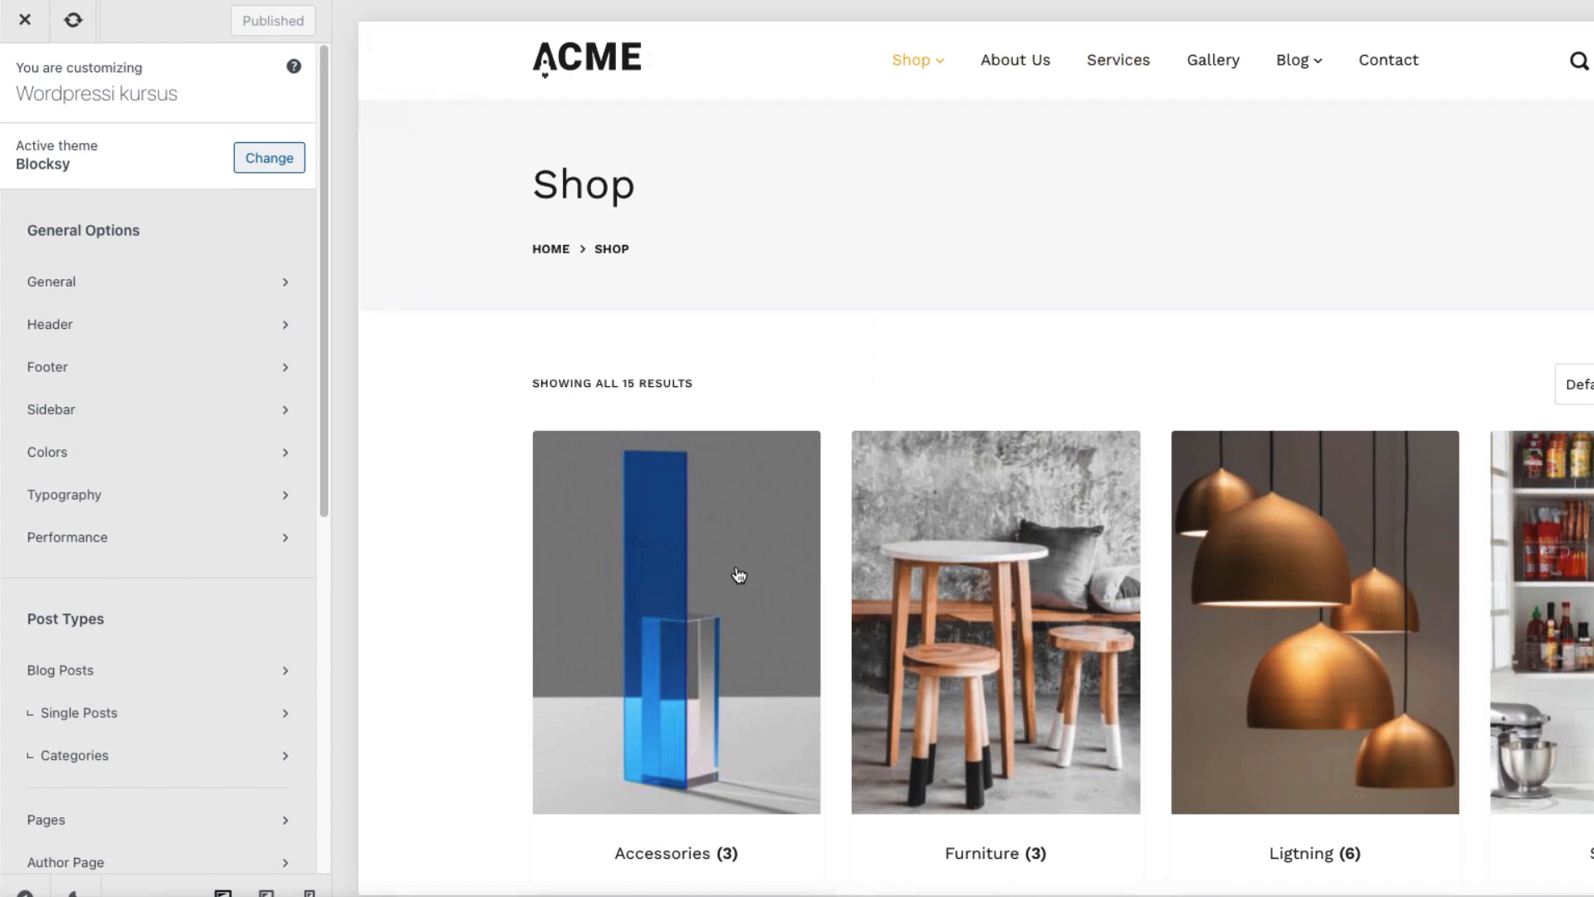
scroll(1077, 124, down, 15)
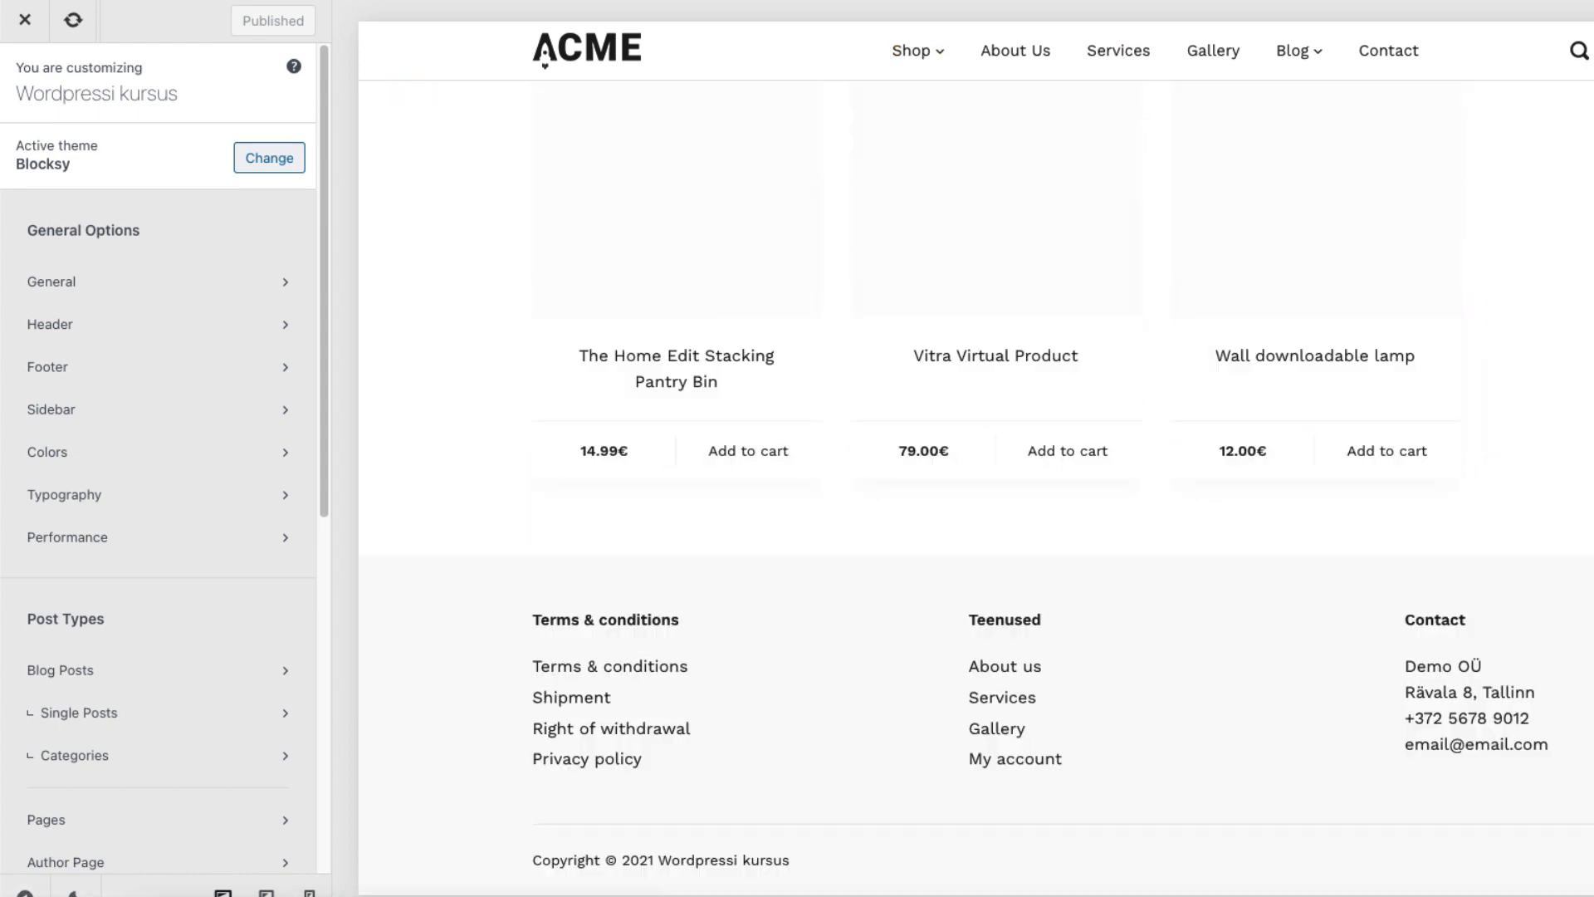
scroll(1370, 530, up, 15)
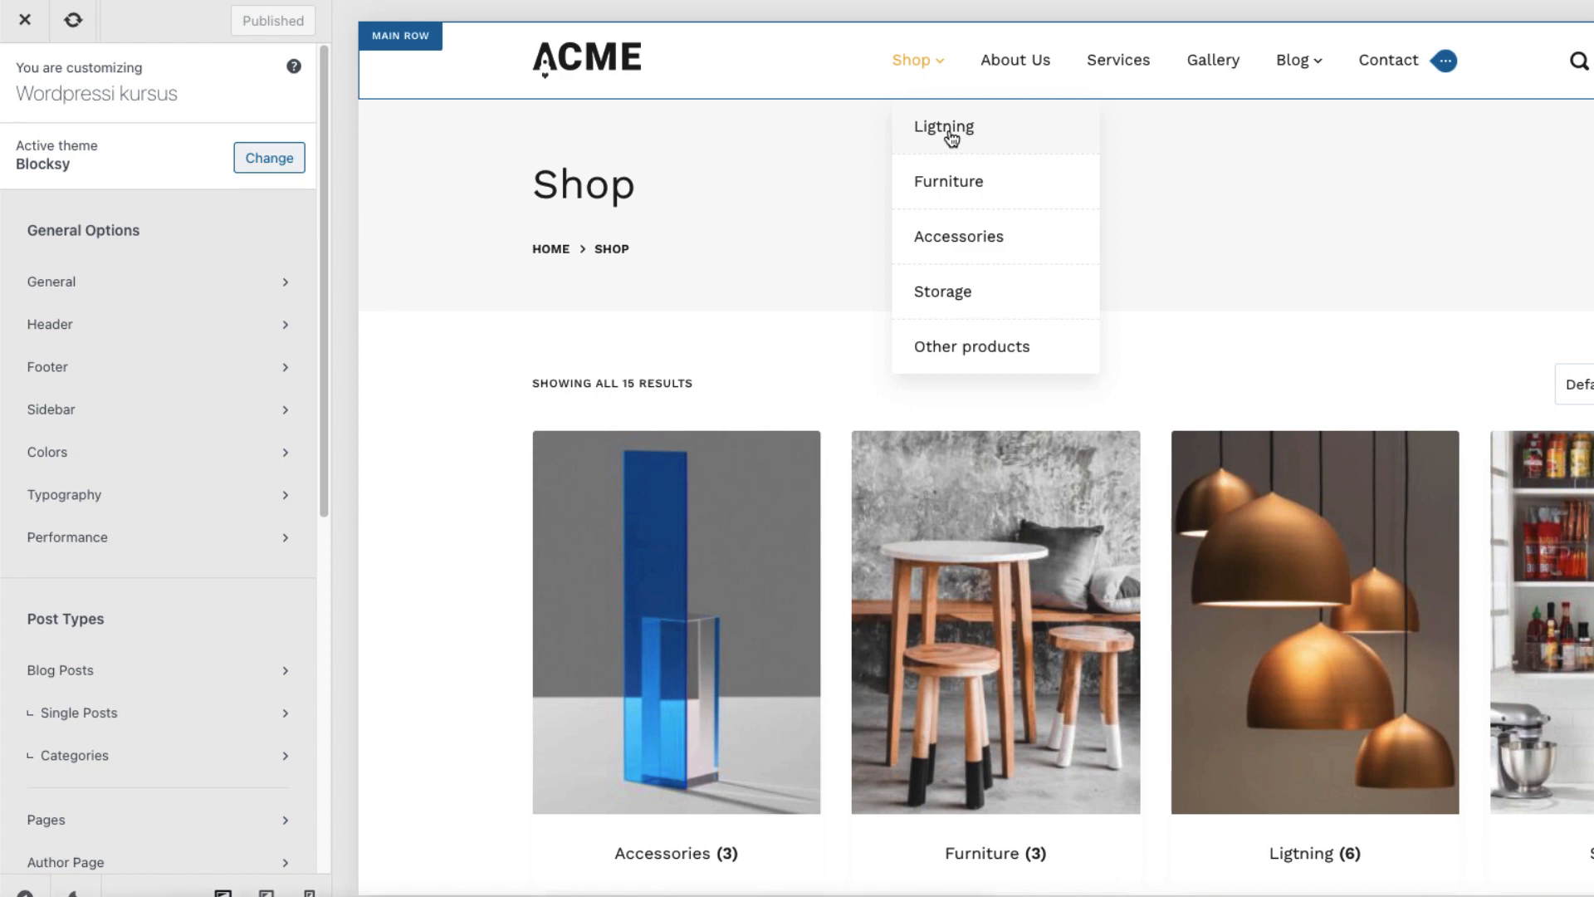
Create a new header named "Lightning category header" that copies elements and styles from Global Header
click(95, 334)
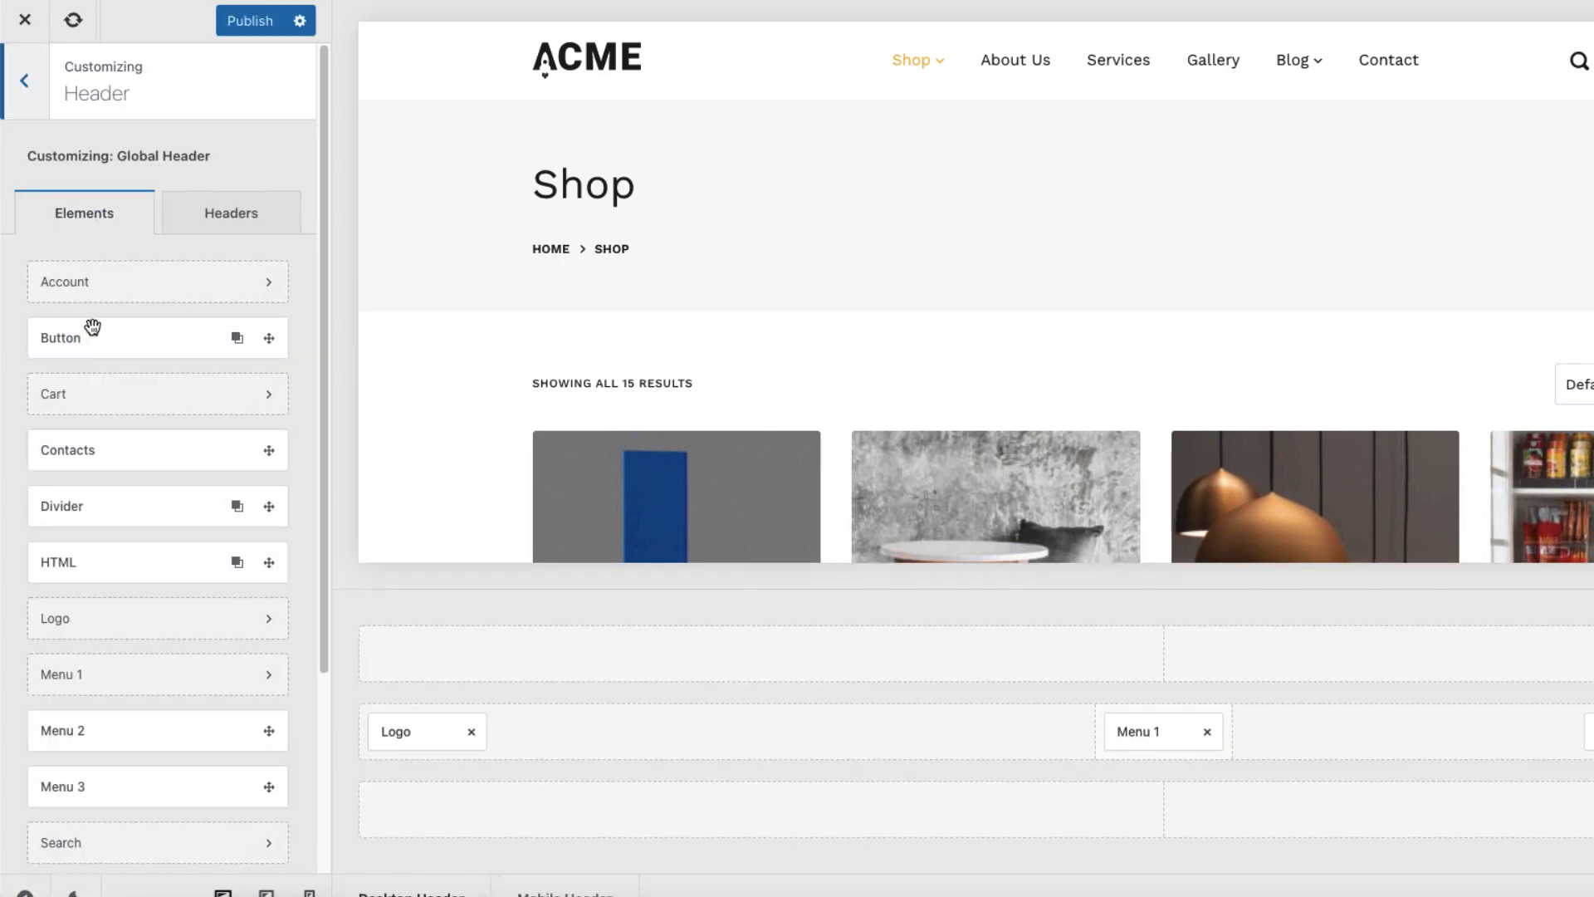
click(247, 213)
click(144, 362)
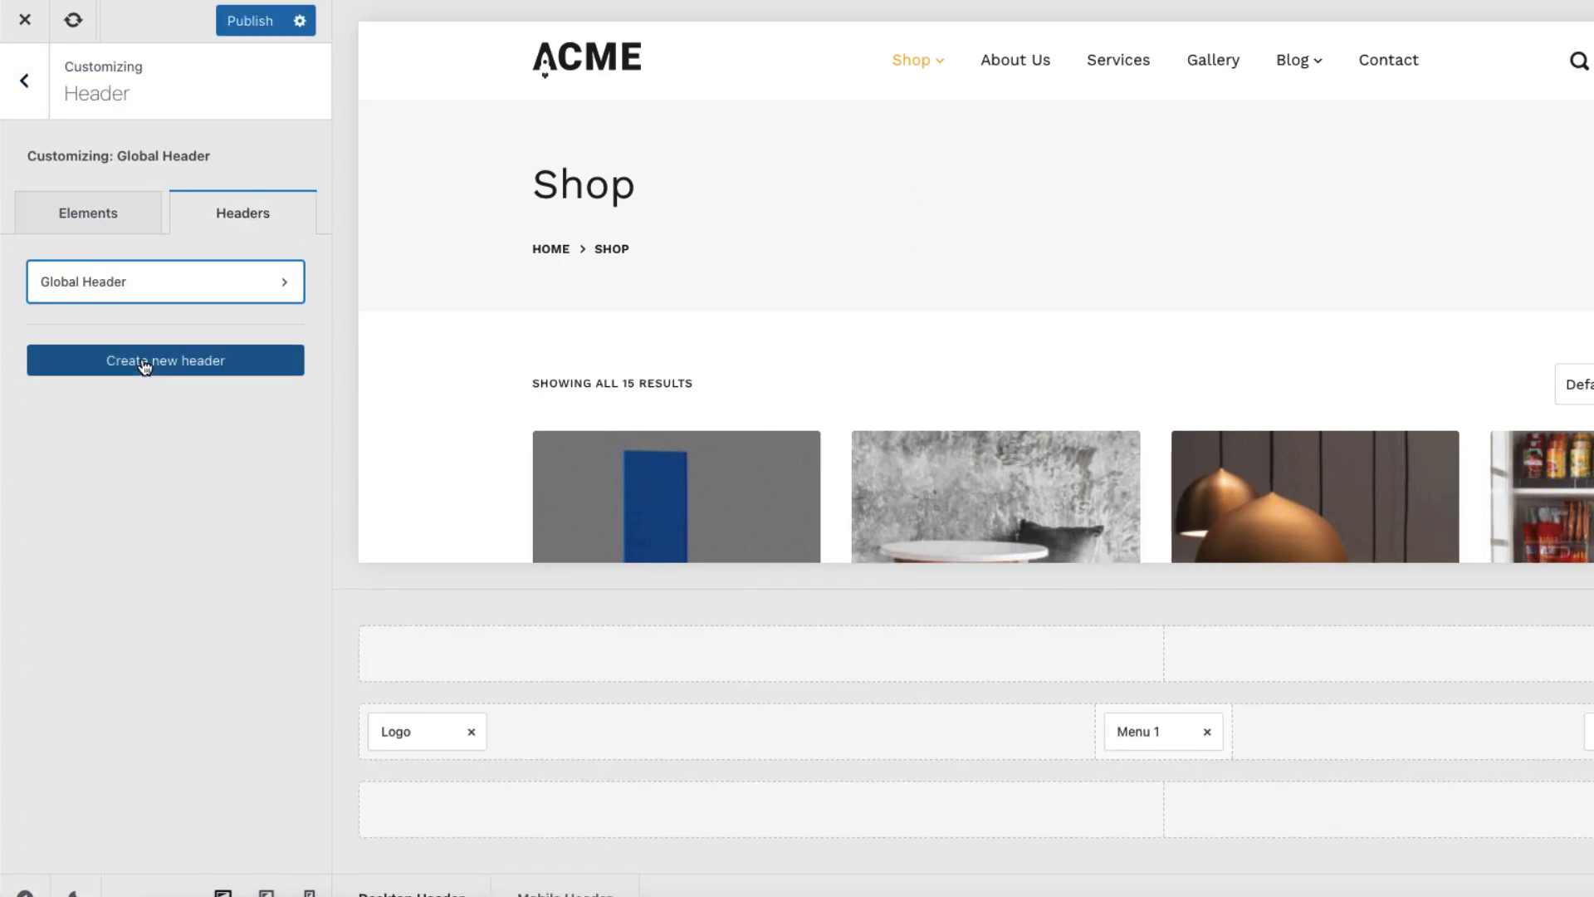
click(793, 441)
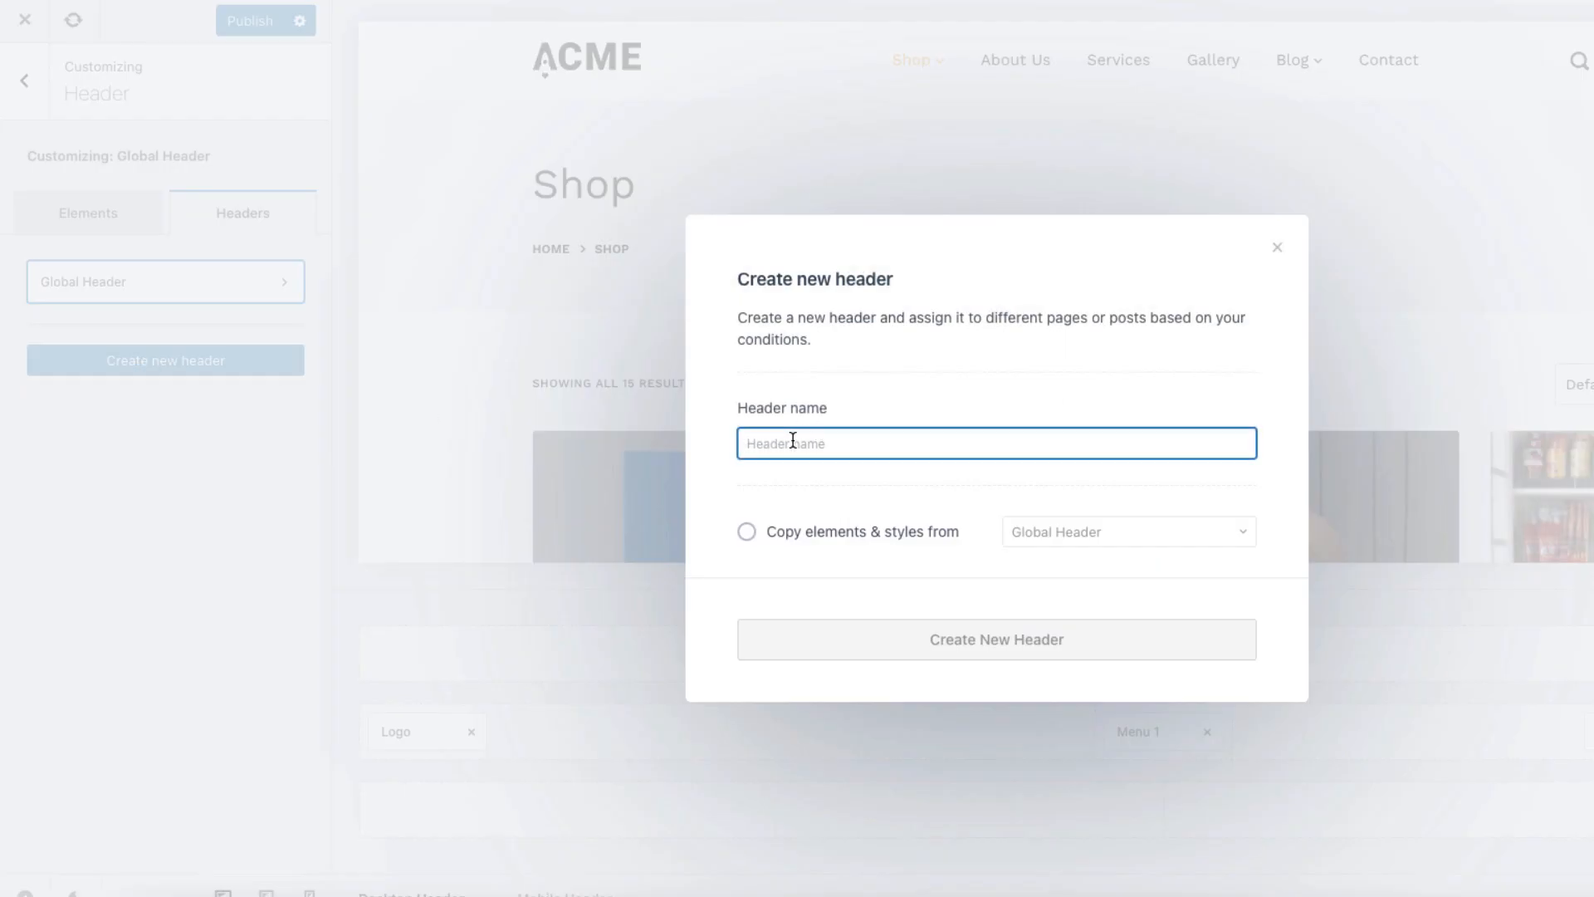
text(Lightning category header)
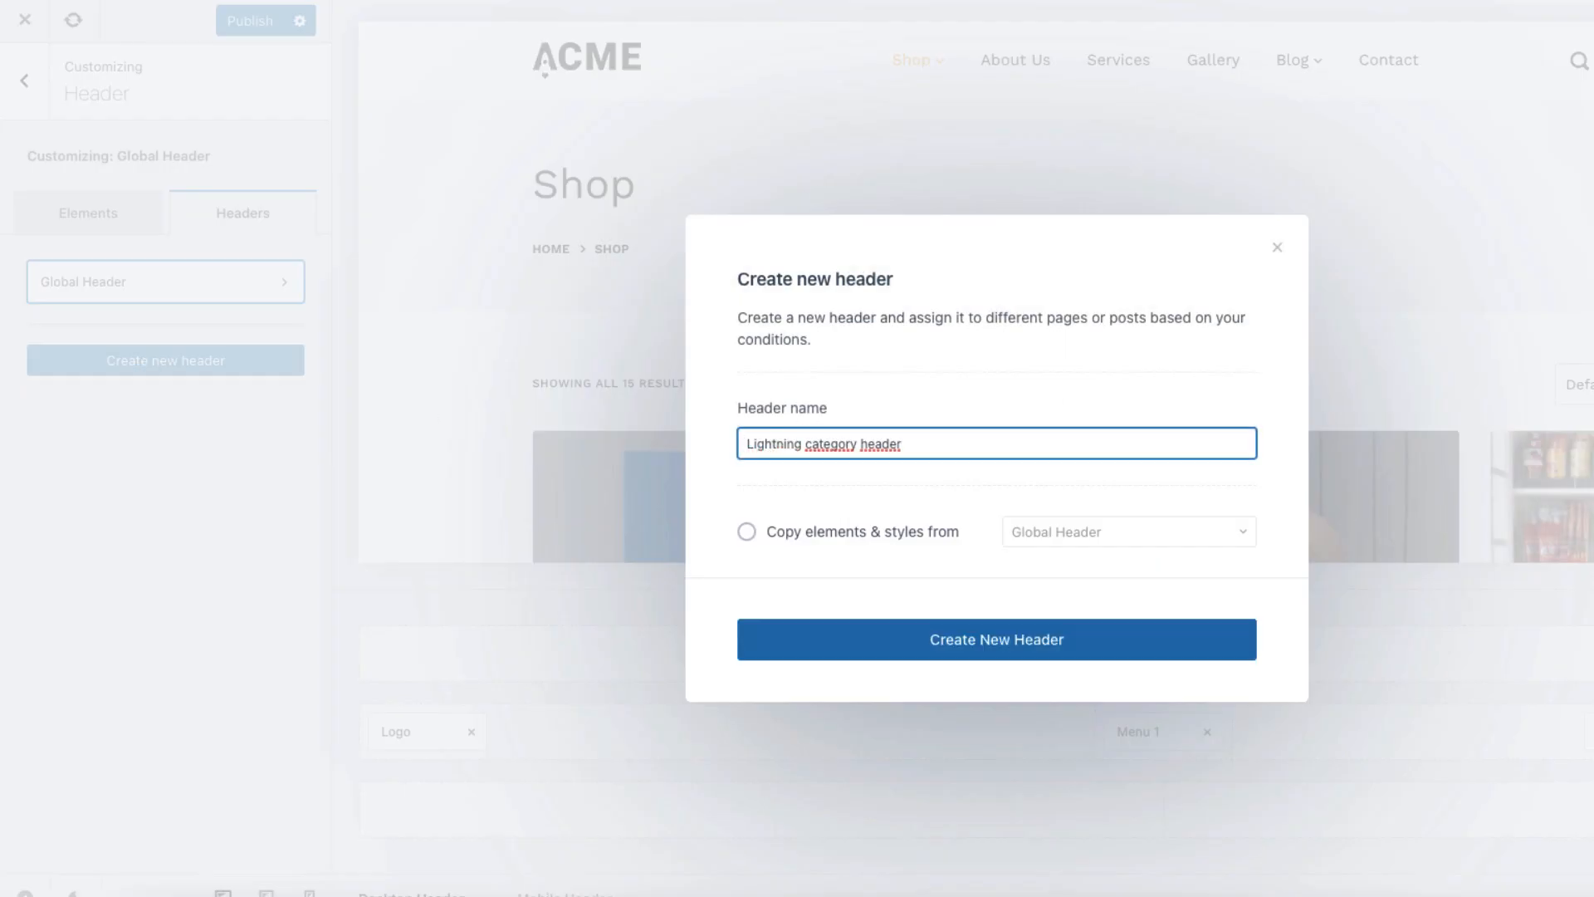
click(789, 536)
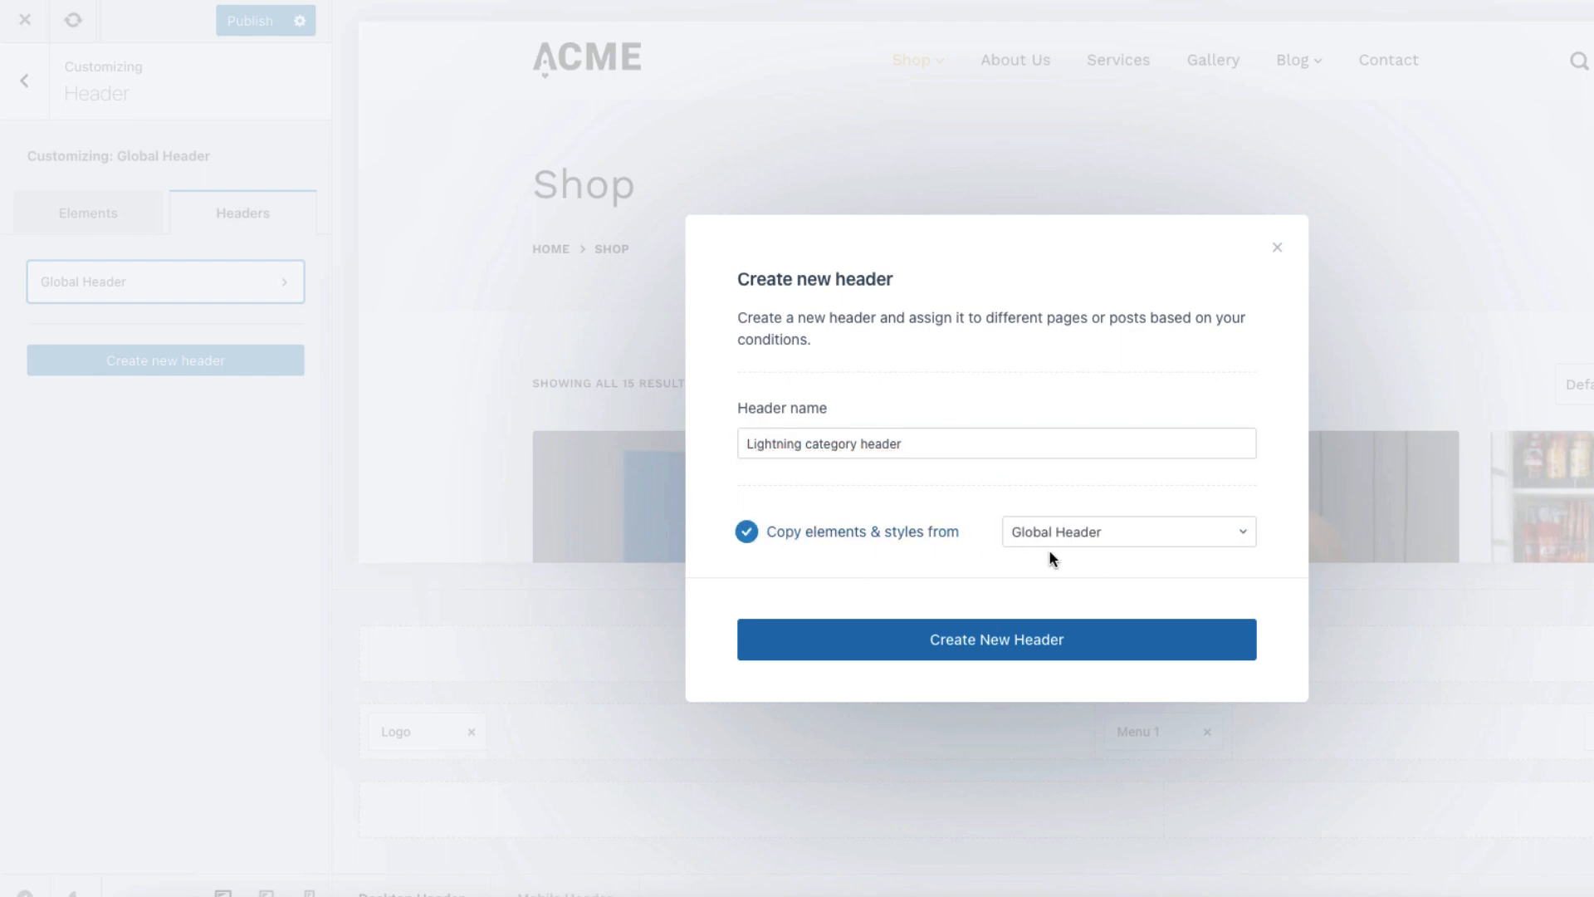
click(1102, 537)
click(1143, 480)
click(972, 640)
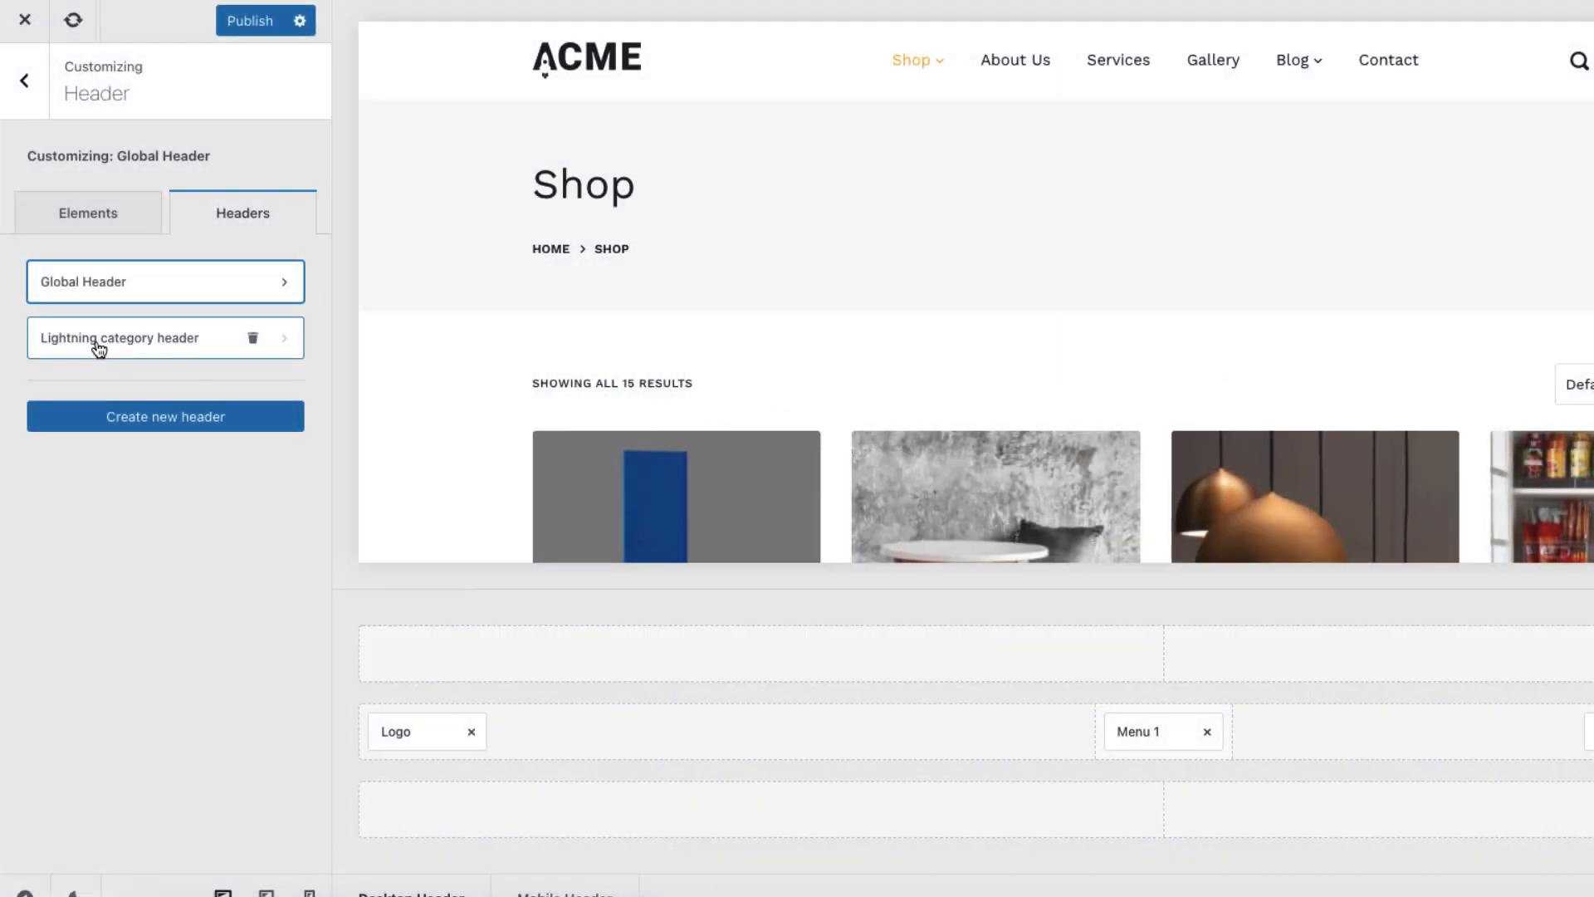
Open the display conditions of the Lightning category header for editing
click(98, 340)
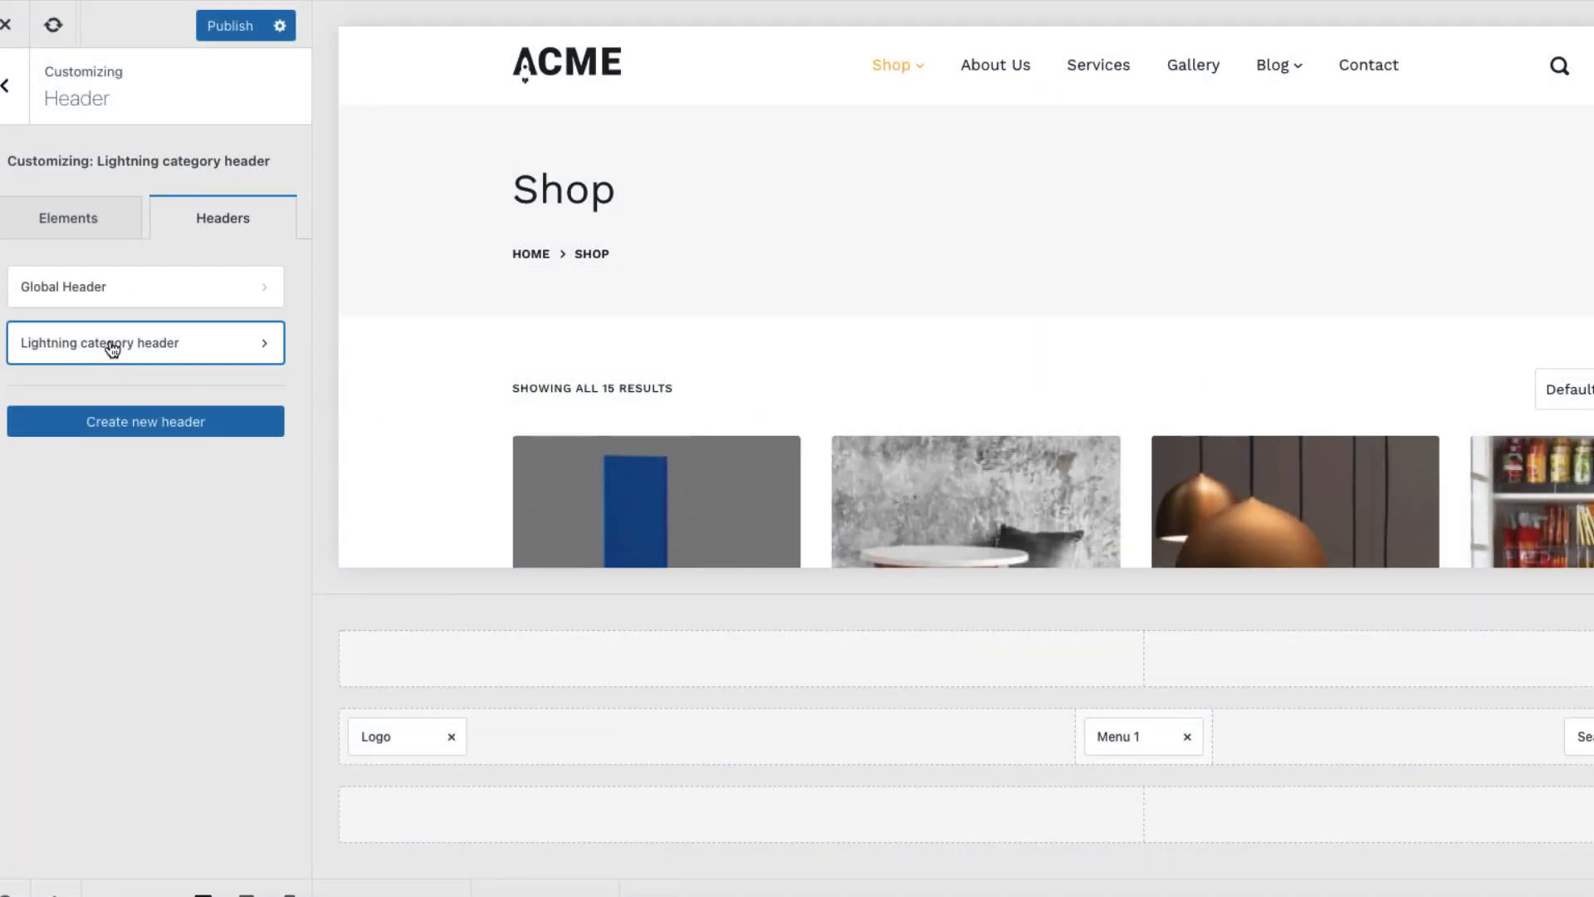
click(112, 348)
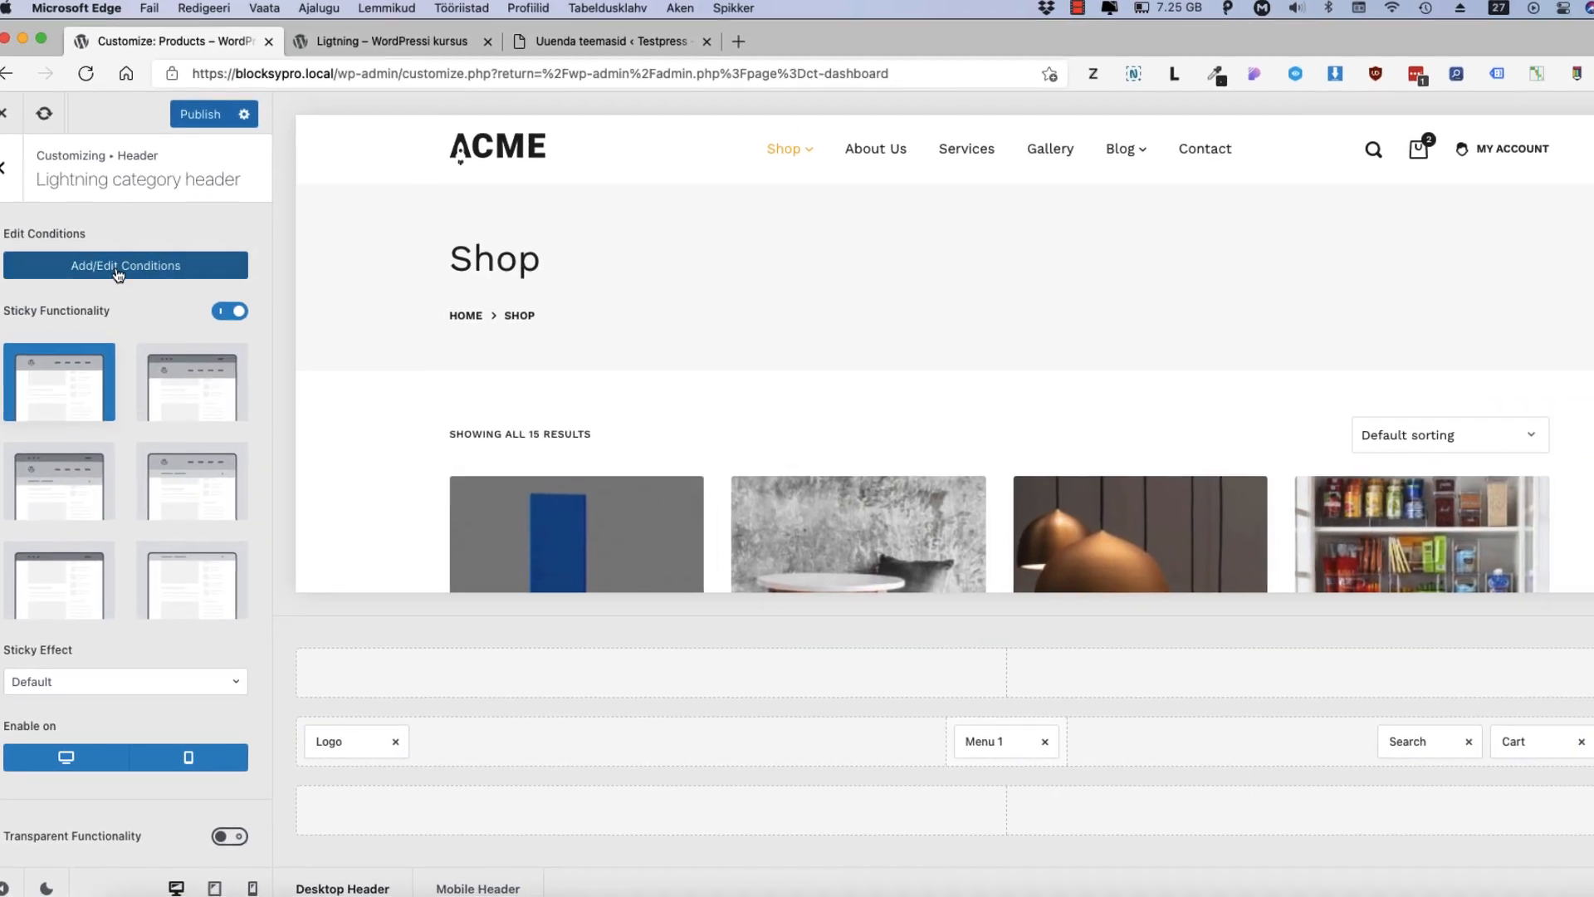
click(123, 272)
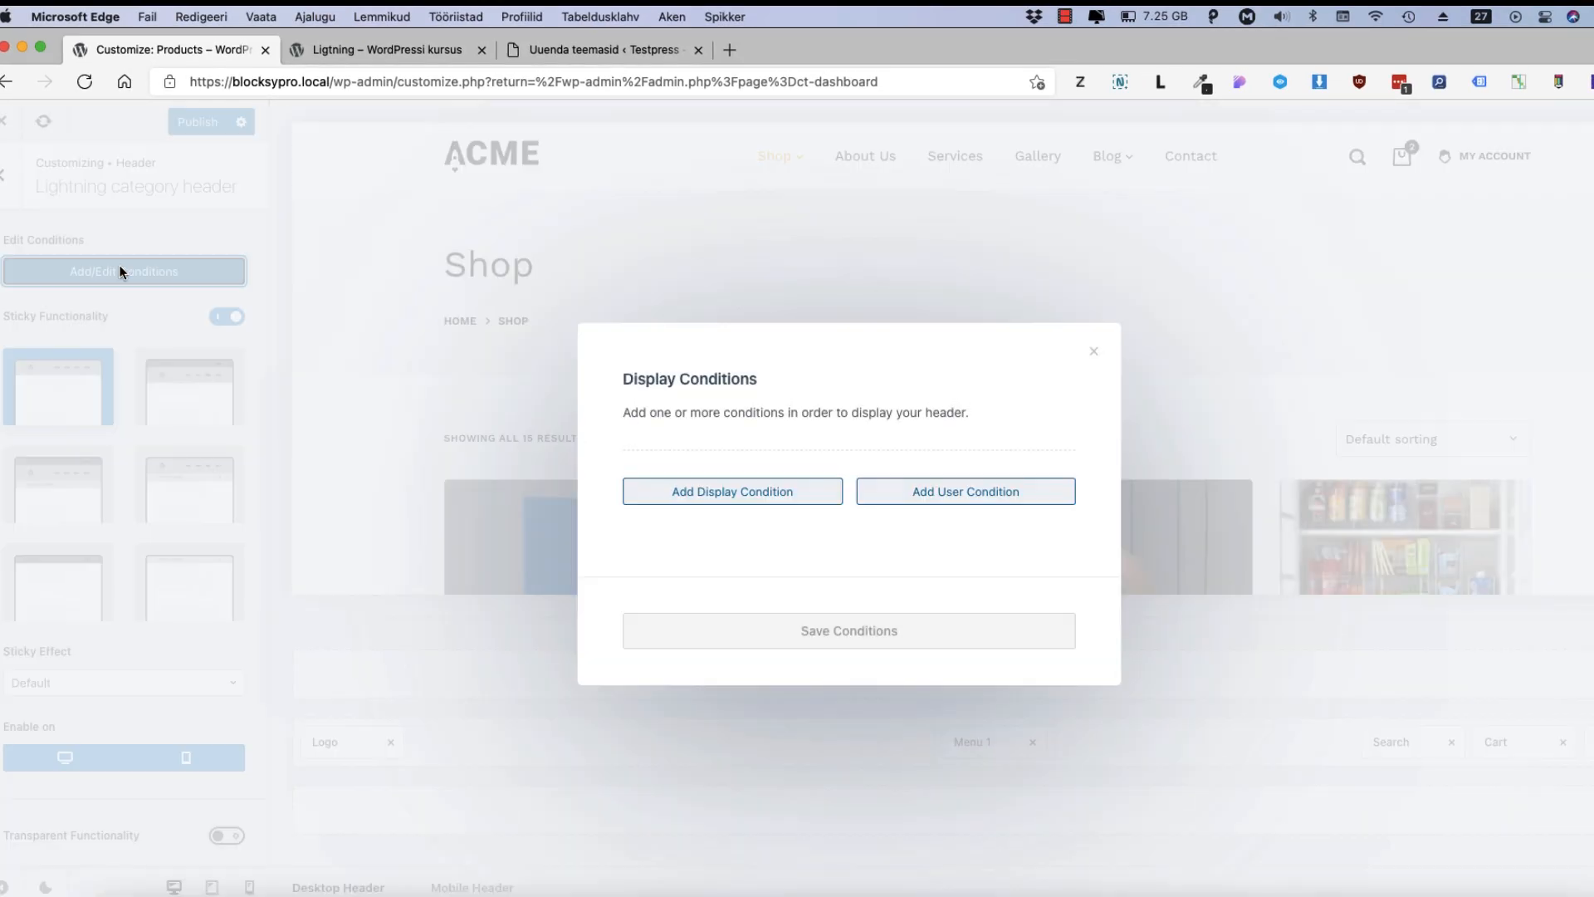
Add a display condition that includes Taxonomy ID with the Ligtning product category
click(746, 493)
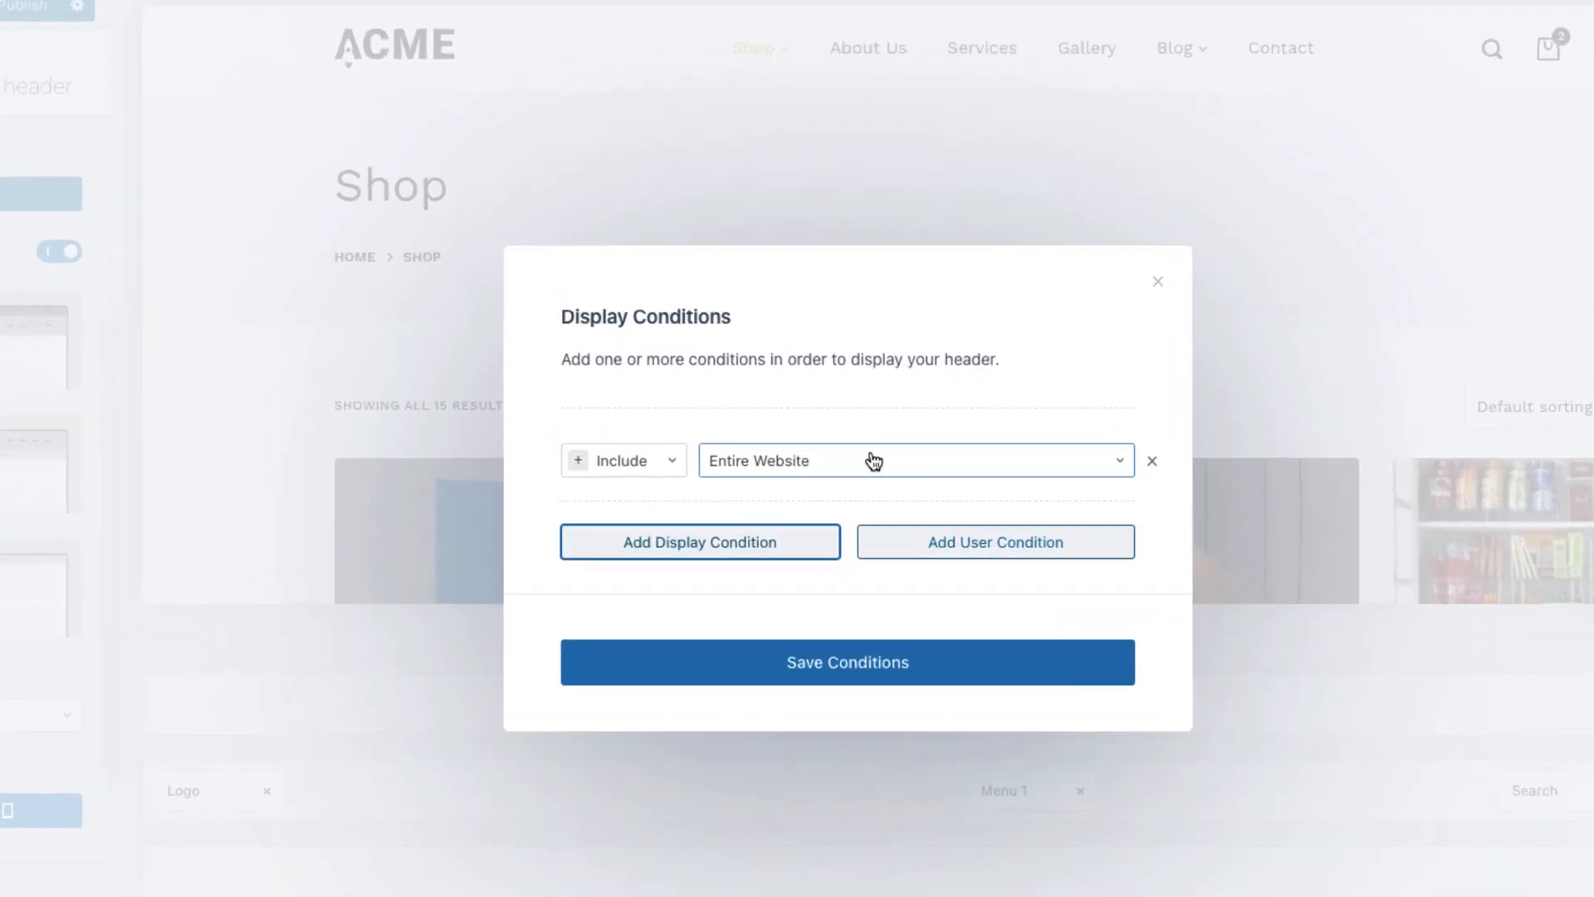
click(873, 462)
scroll(891, 556, down, 5)
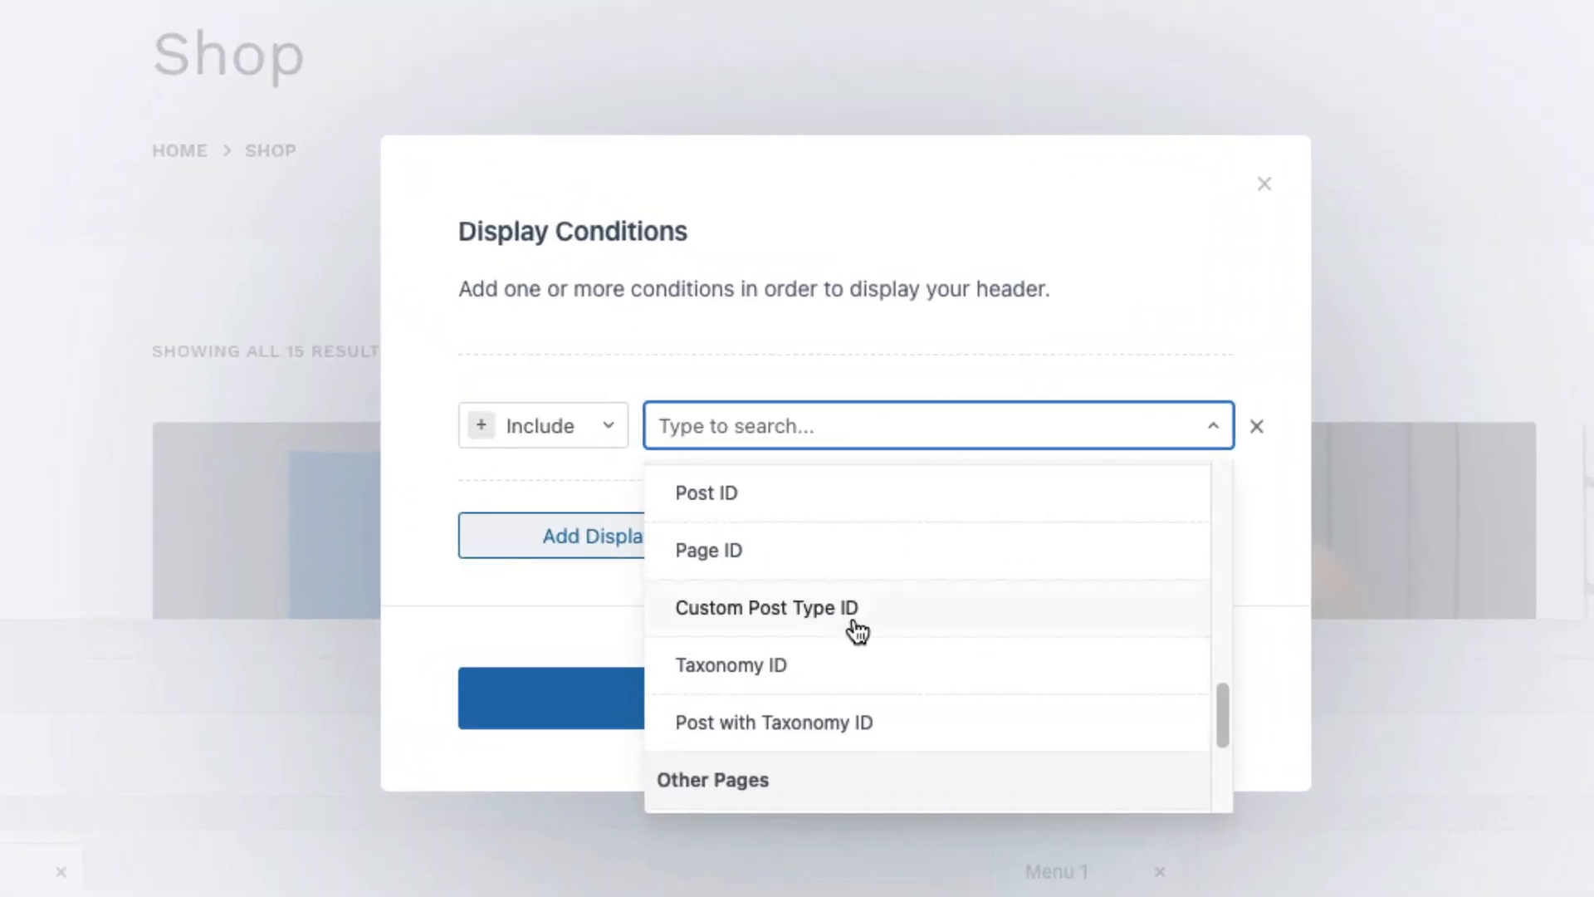
scroll(855, 631, up, 1)
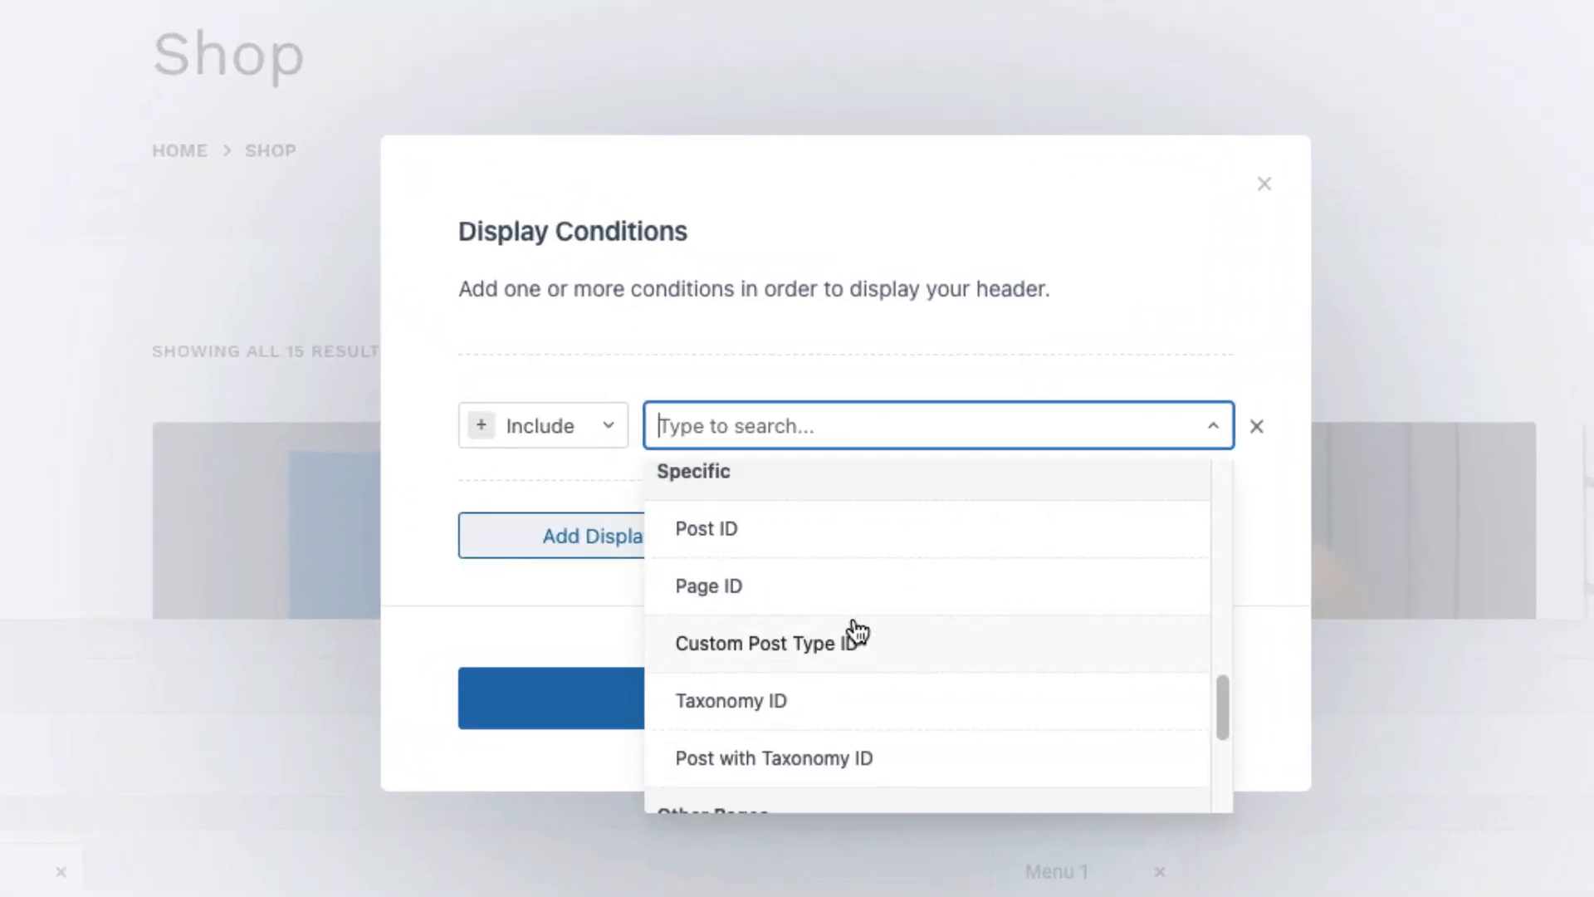
click(779, 704)
click(1052, 435)
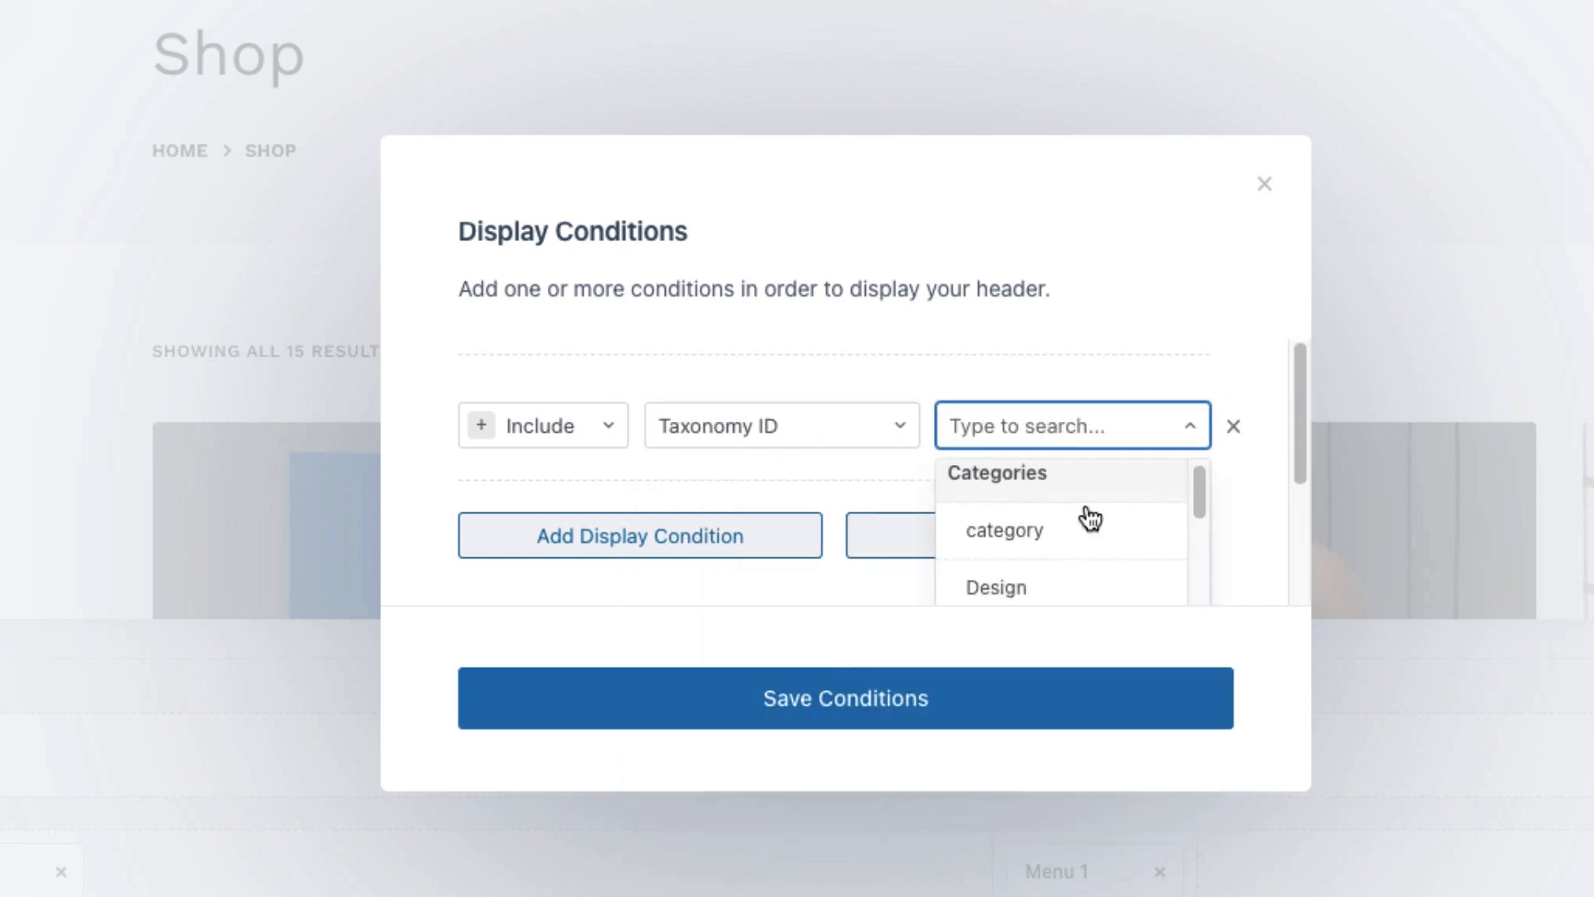
scroll(1090, 519, down, 8)
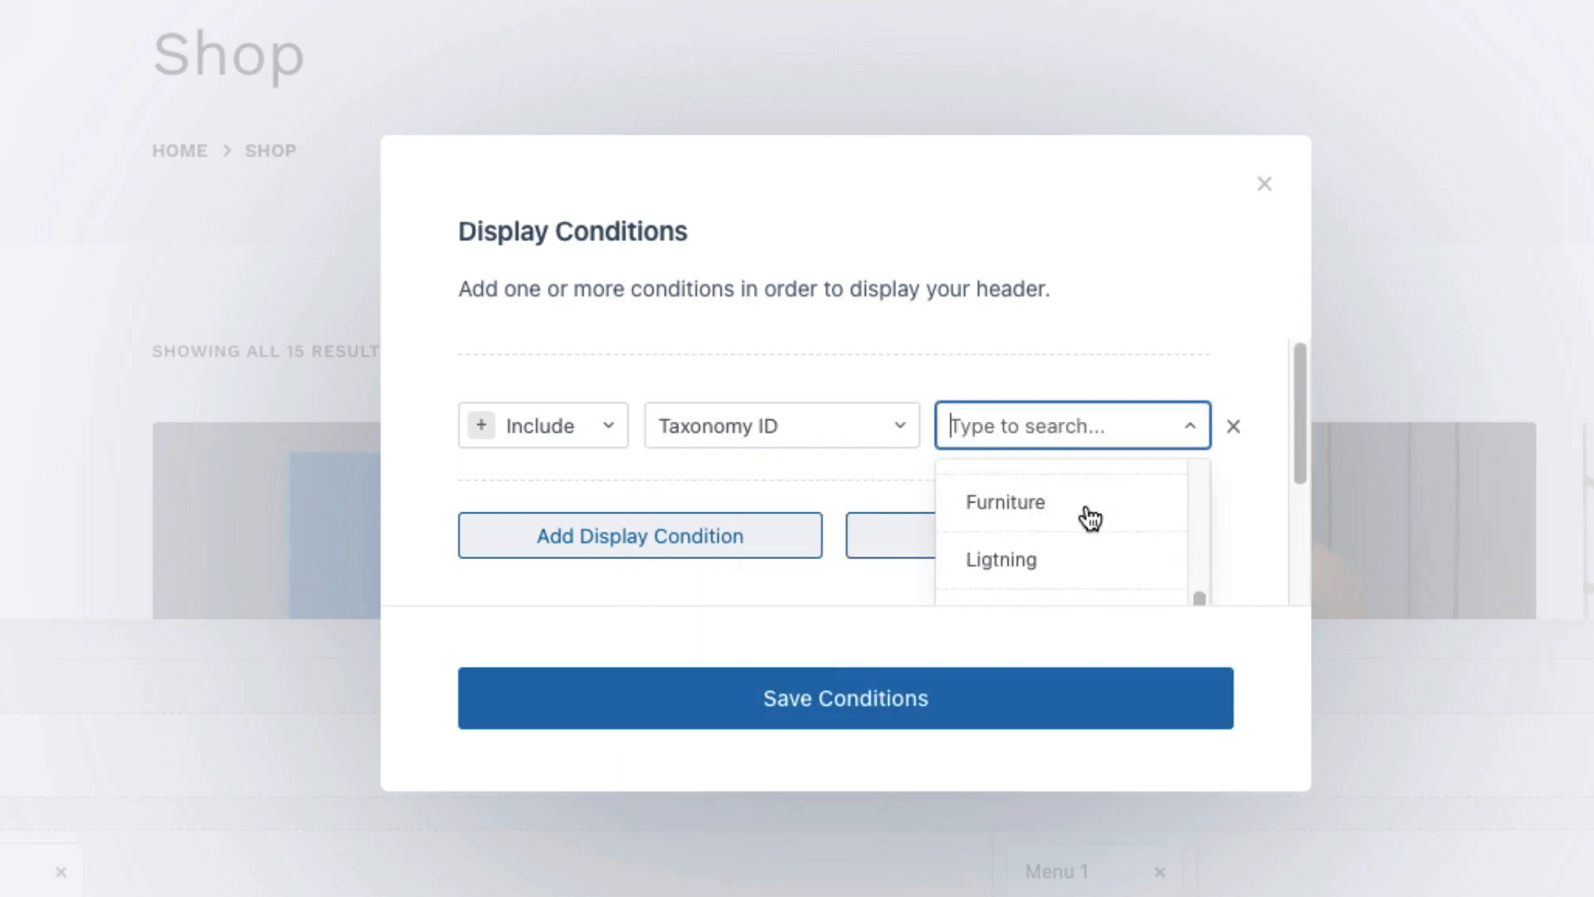
scroll(1090, 519, down, 3)
scroll(1089, 517, up, 2)
click(1008, 499)
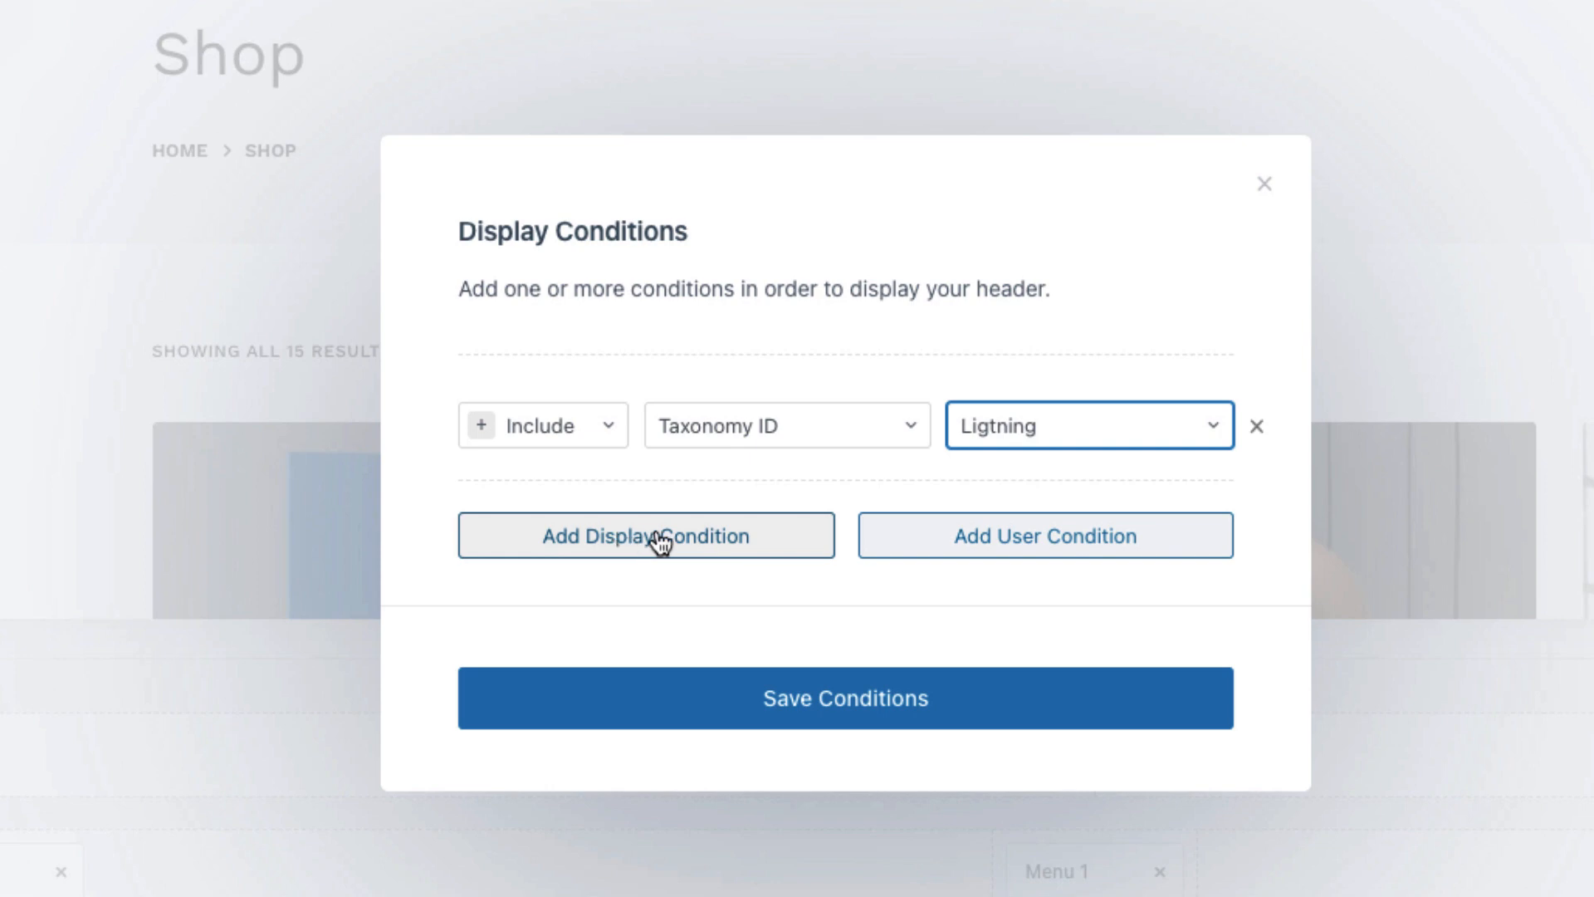
Add a second display condition that includes Post with Taxonomy ID set to Ligtning
click(624, 551)
click(798, 481)
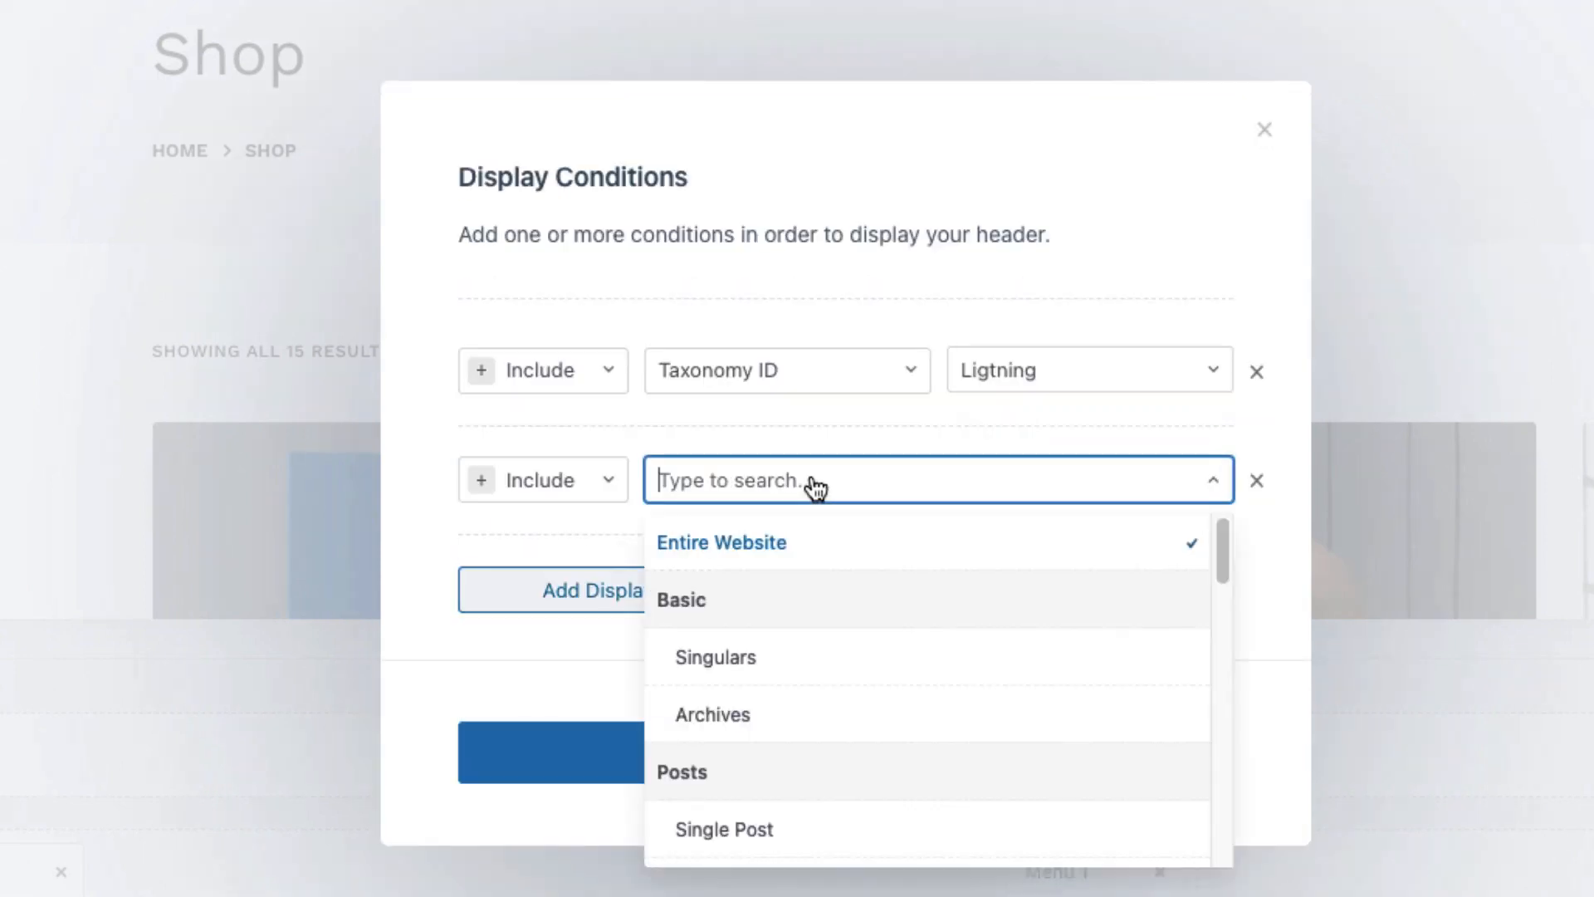
drag(1224, 541, 1185, 790)
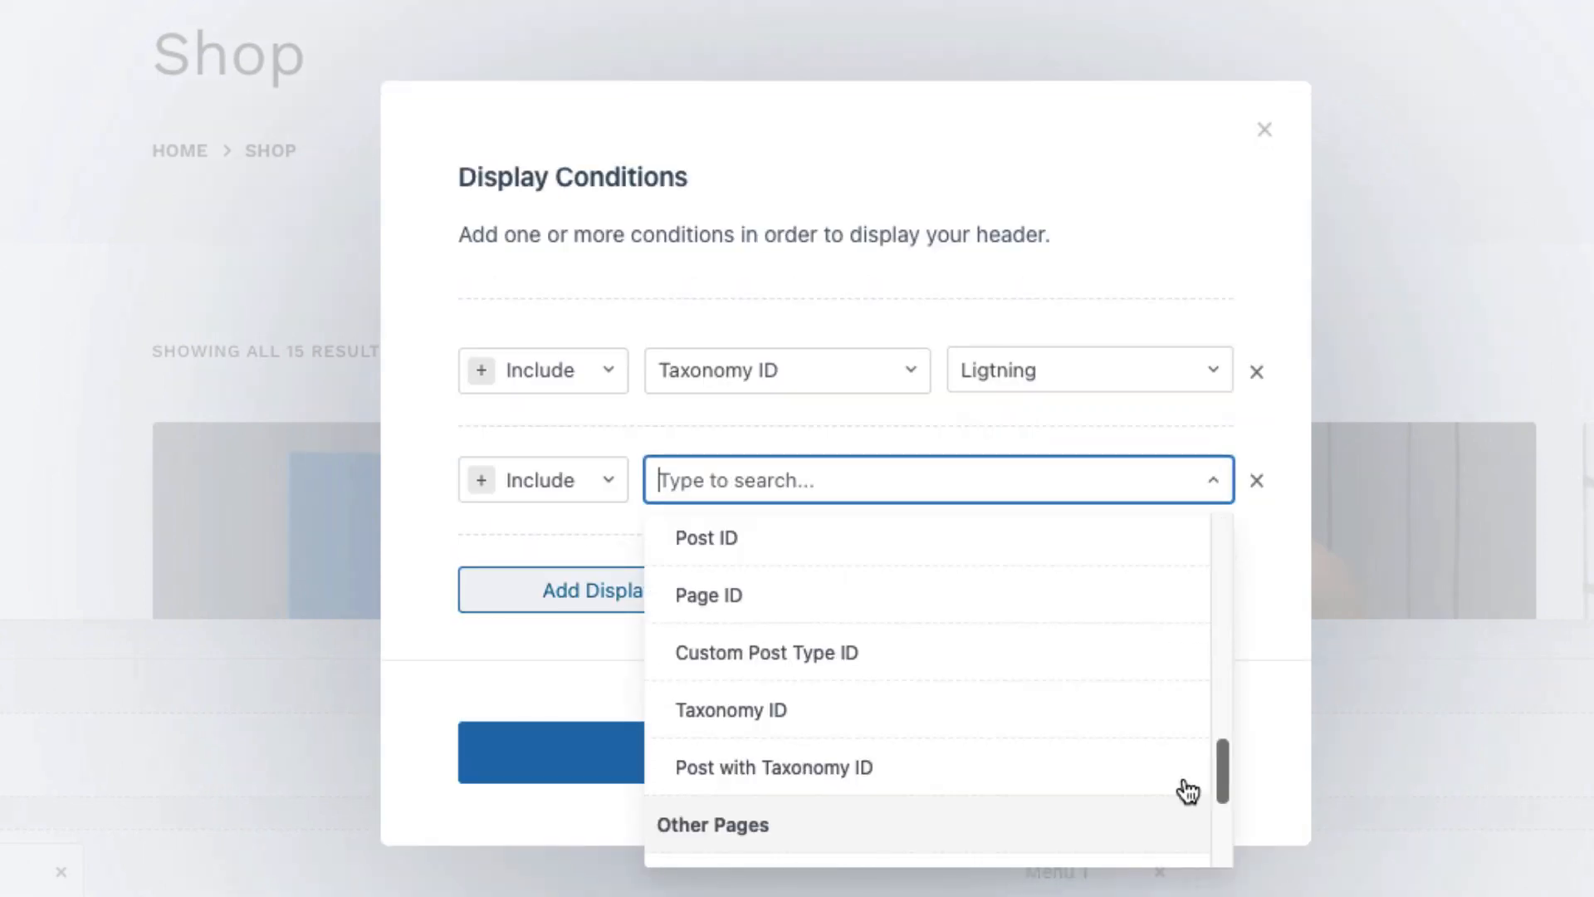
scroll(935, 664, up, 3)
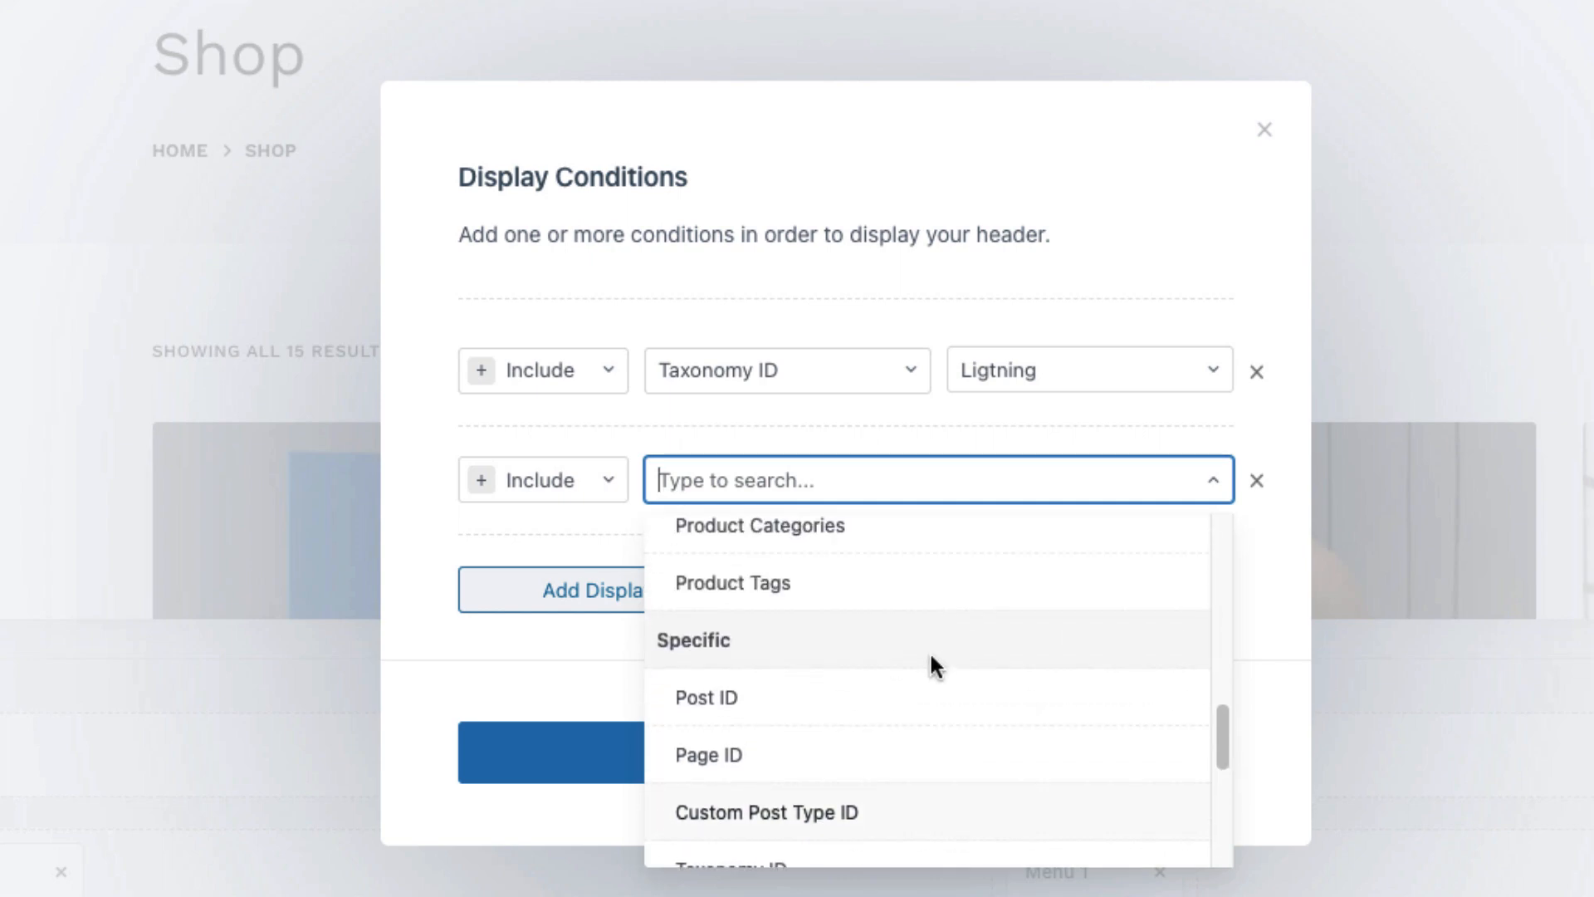
scroll(750, 648, down, 3)
scroll(758, 748, up, 1)
click(759, 821)
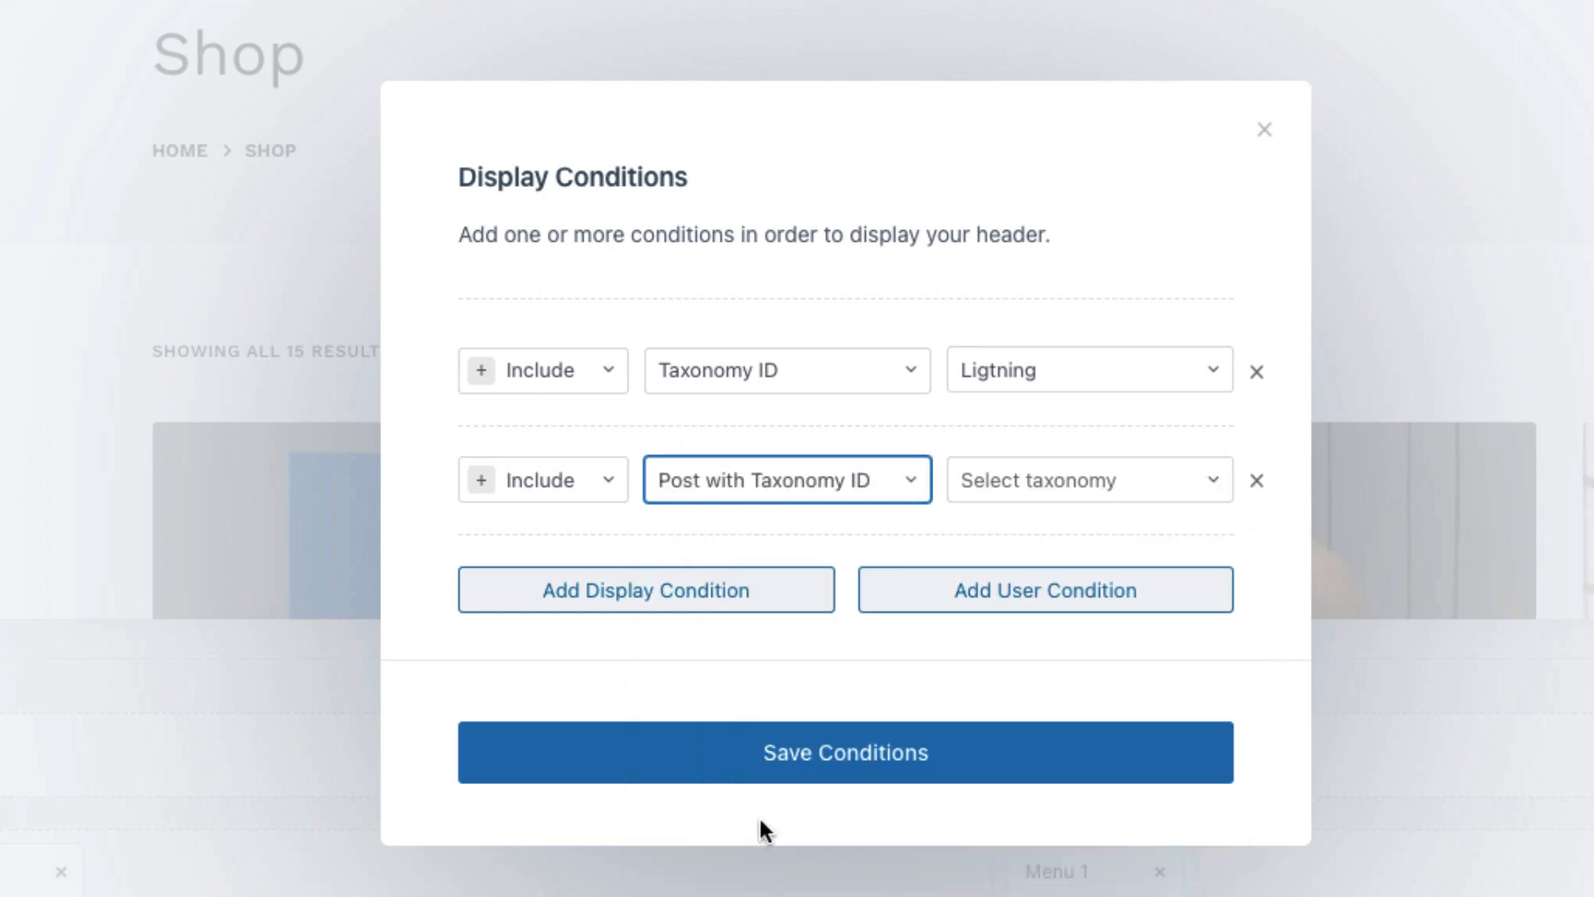
click(986, 488)
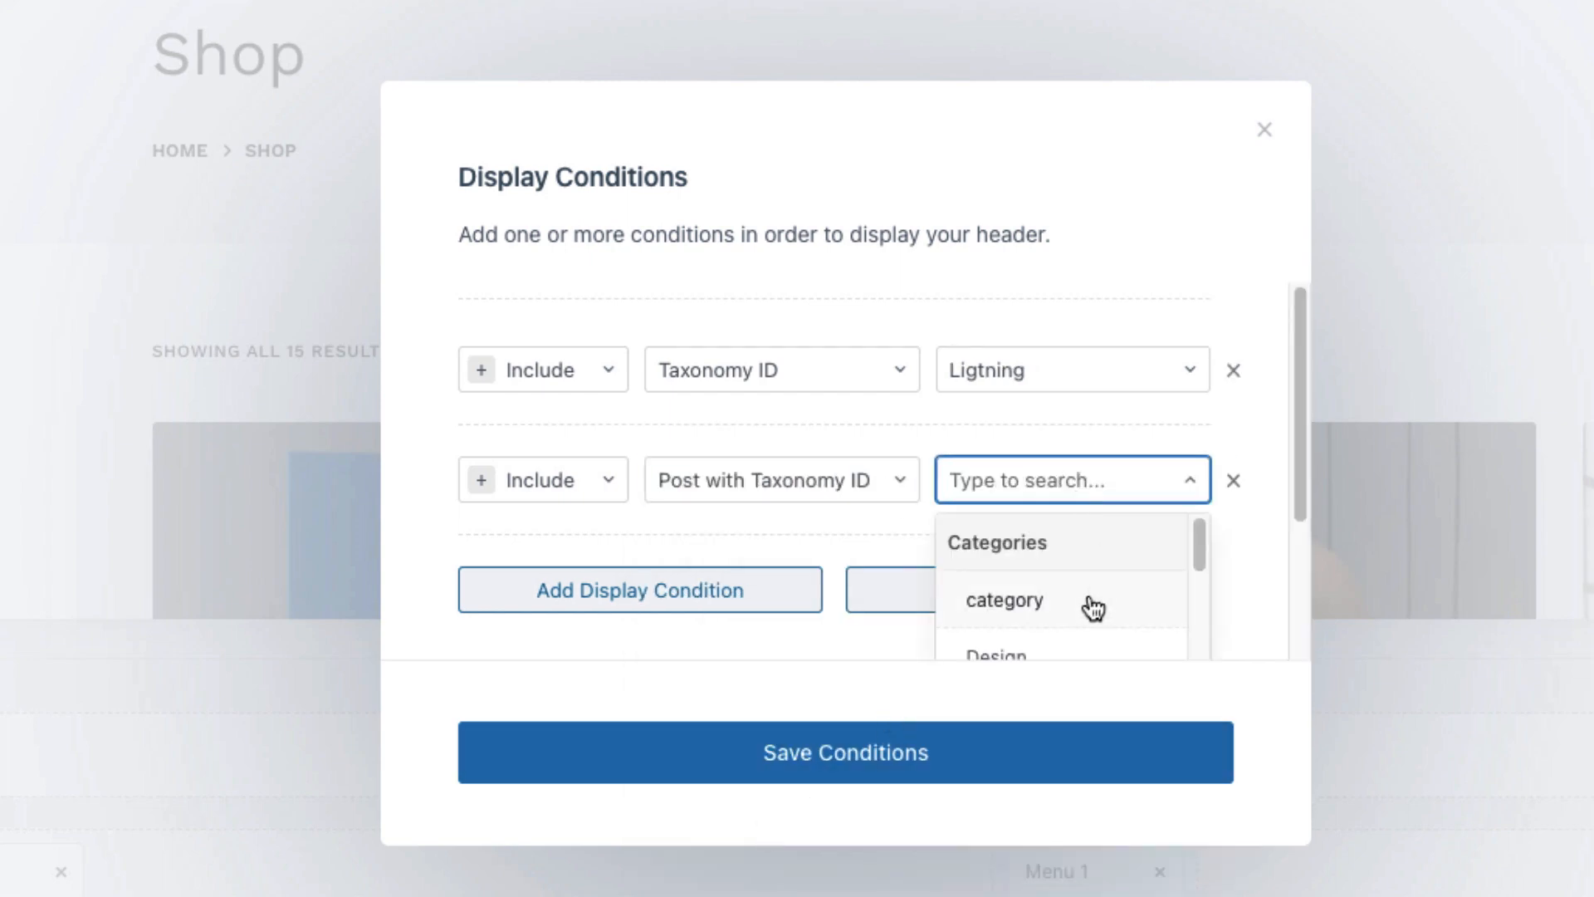
scroll(1085, 604, down, 3)
scroll(1089, 596, down, 5)
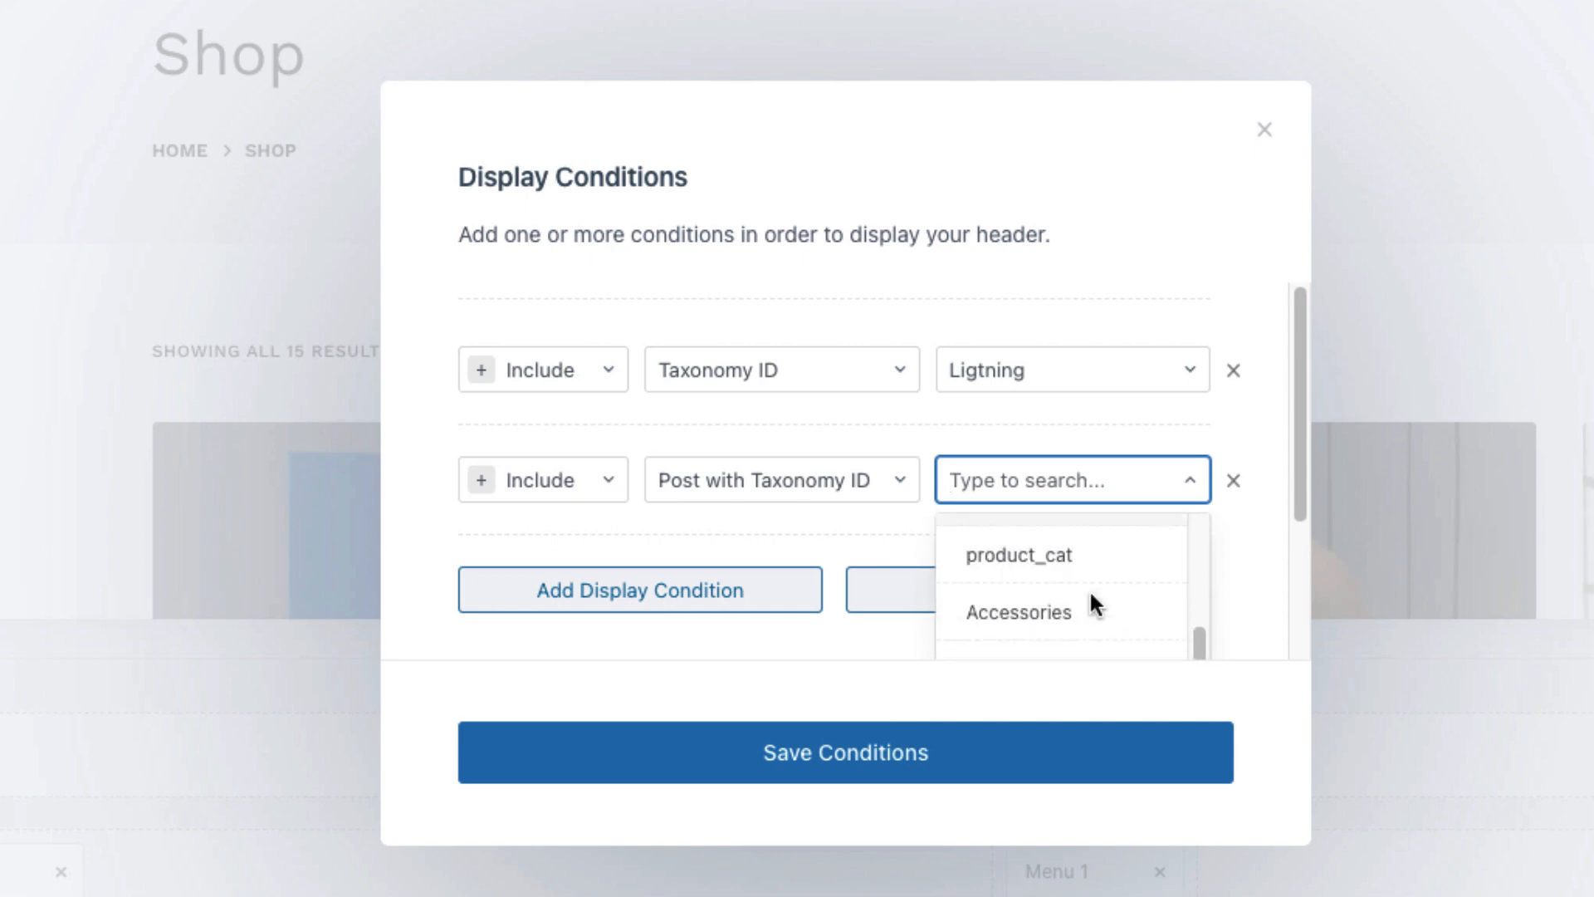
click(1013, 629)
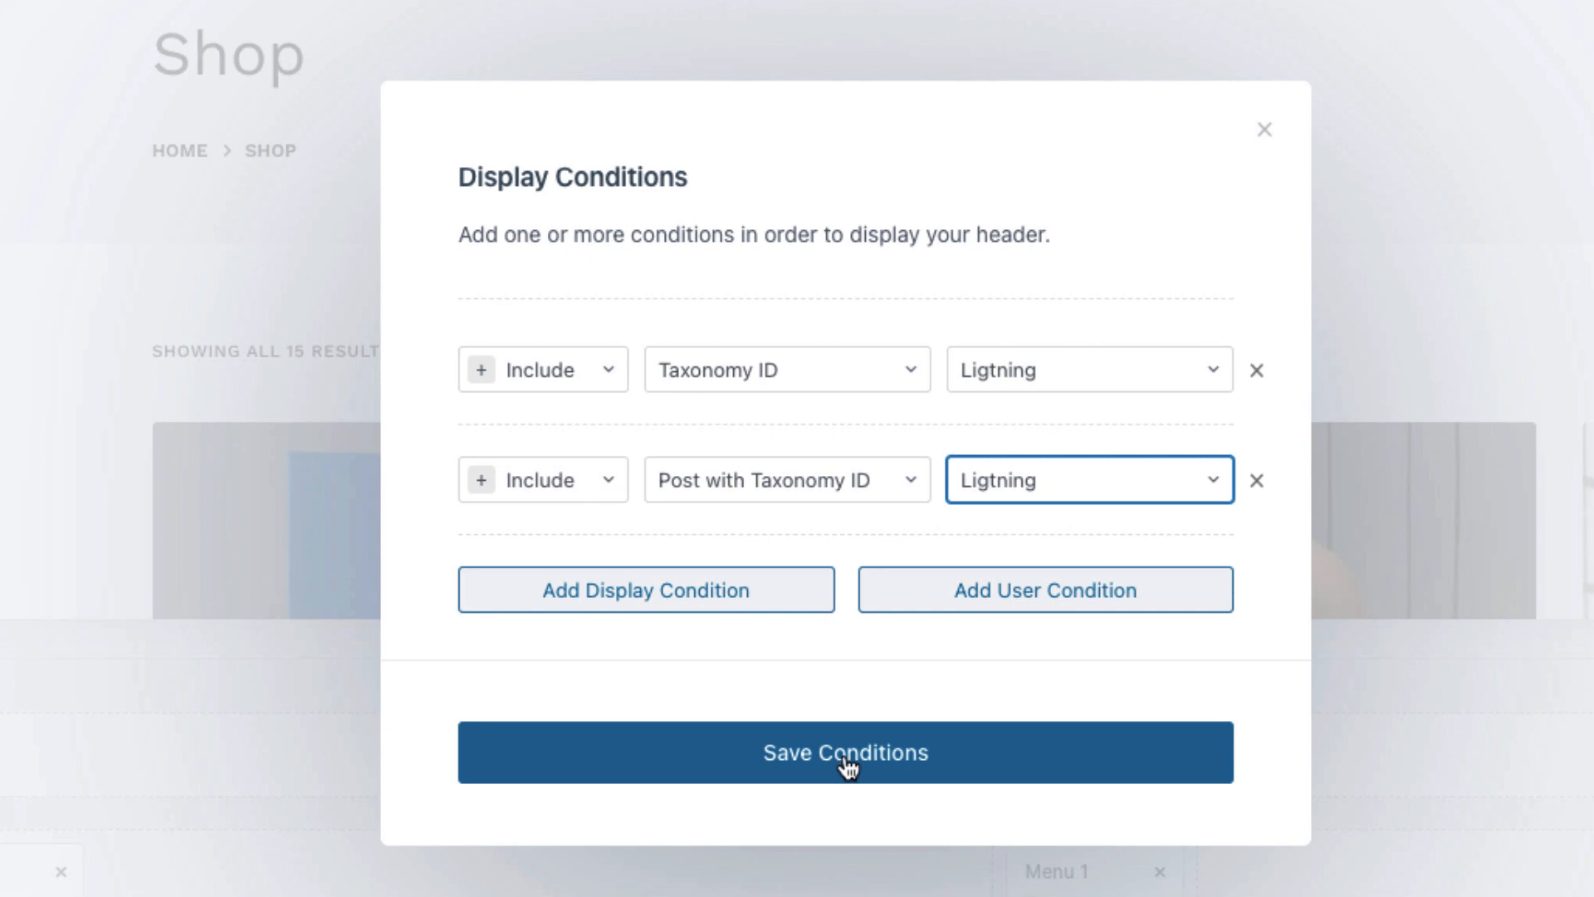
click(1104, 162)
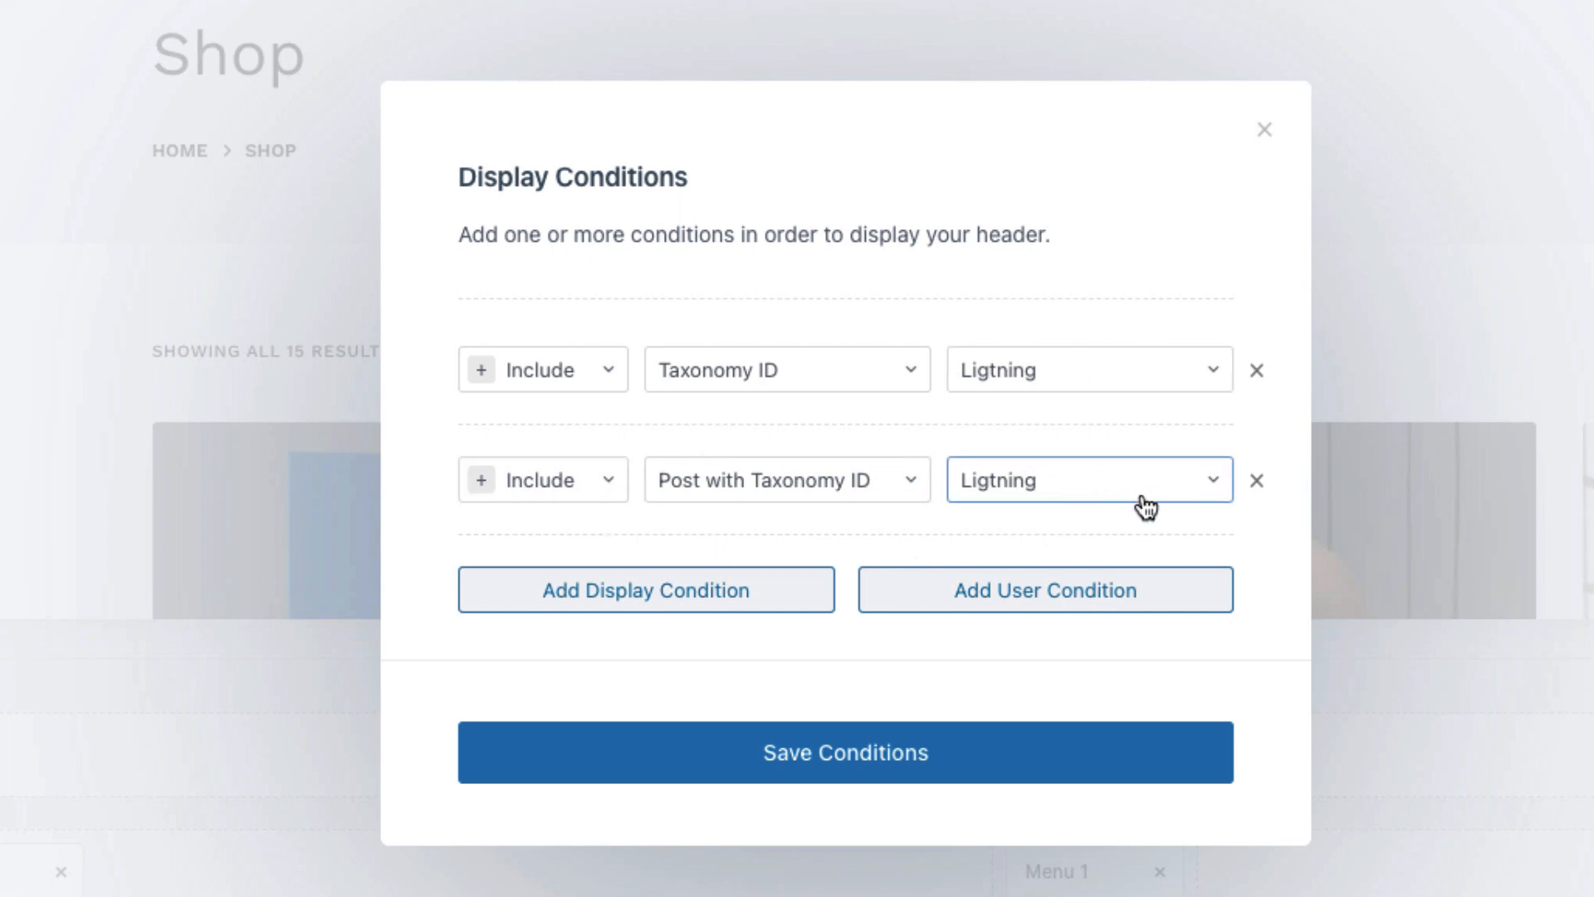
Save the display conditions of the Lightning category header
click(853, 760)
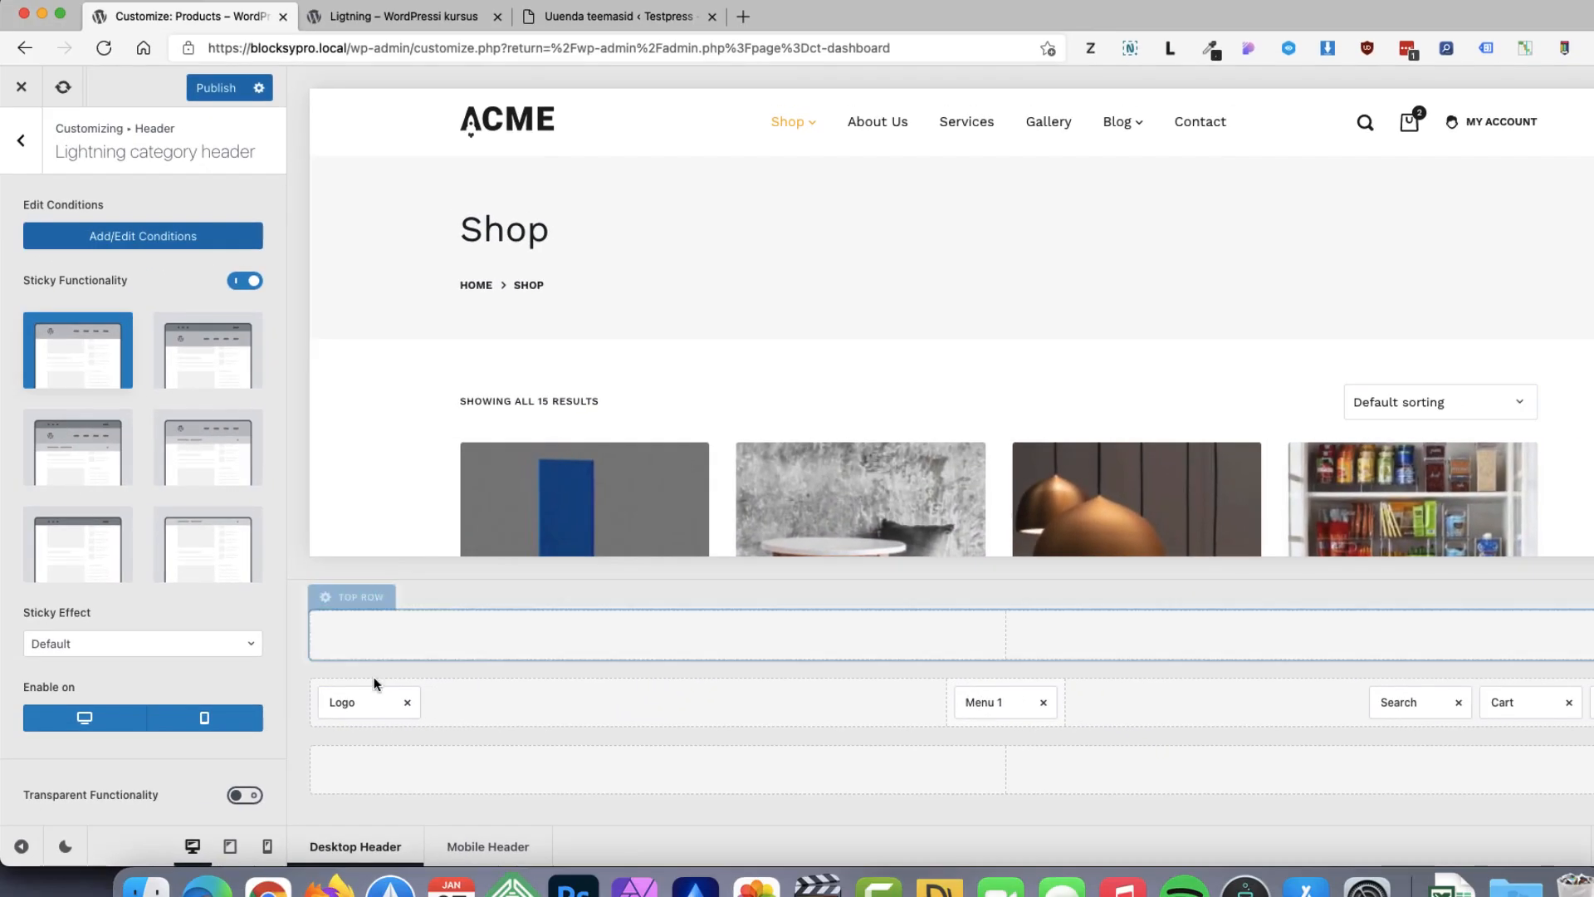
Set the Main Row's default state background to the first dark palette colour
click(360, 676)
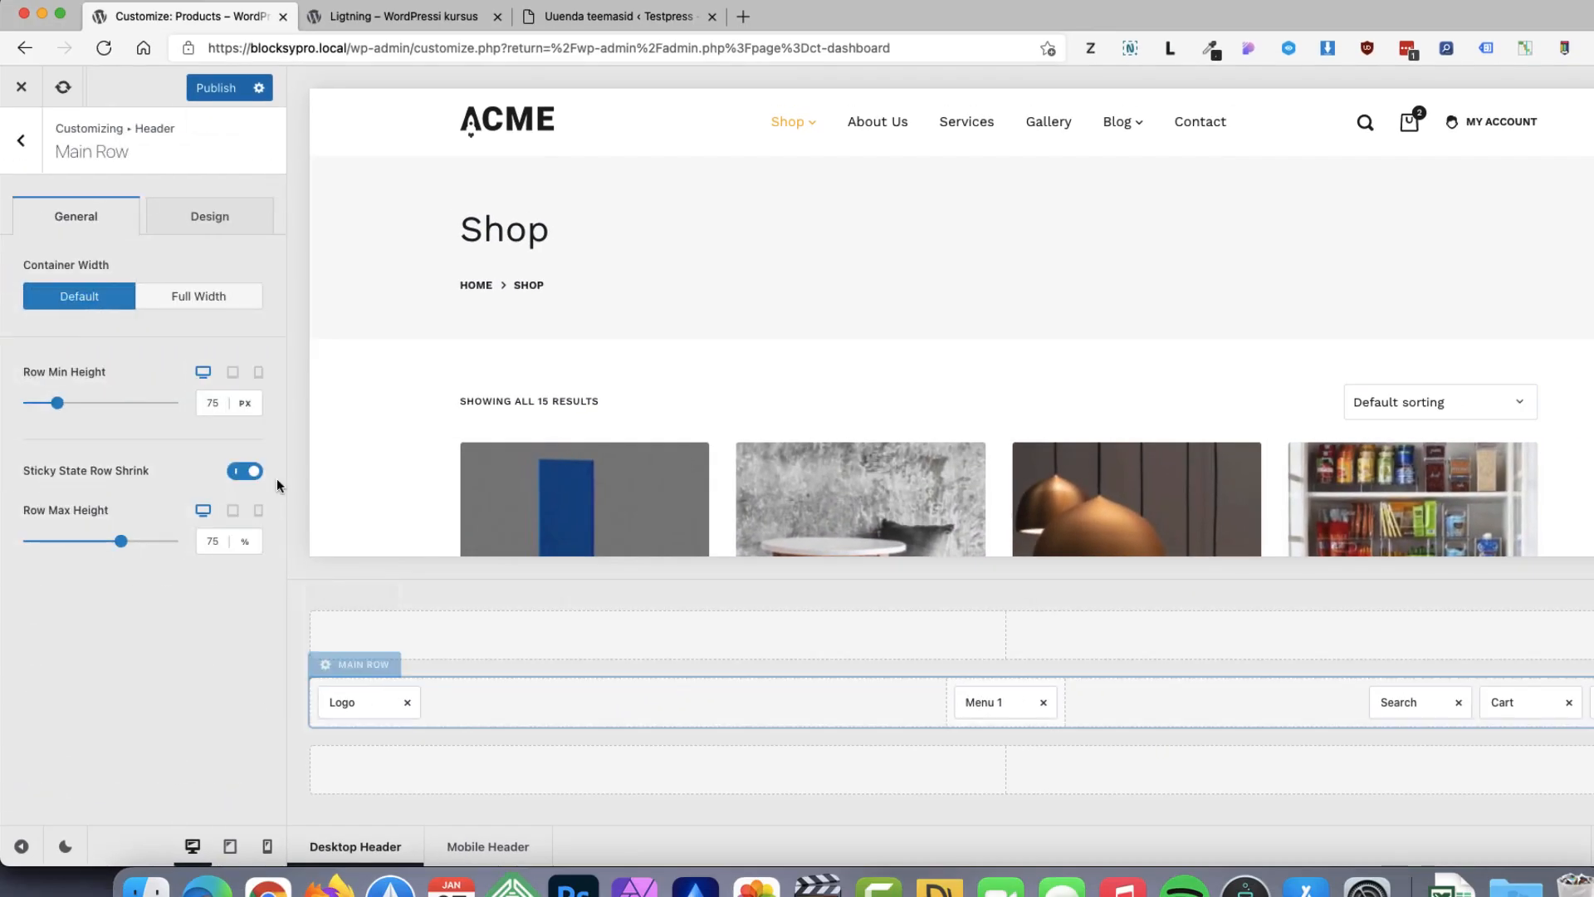
click(198, 225)
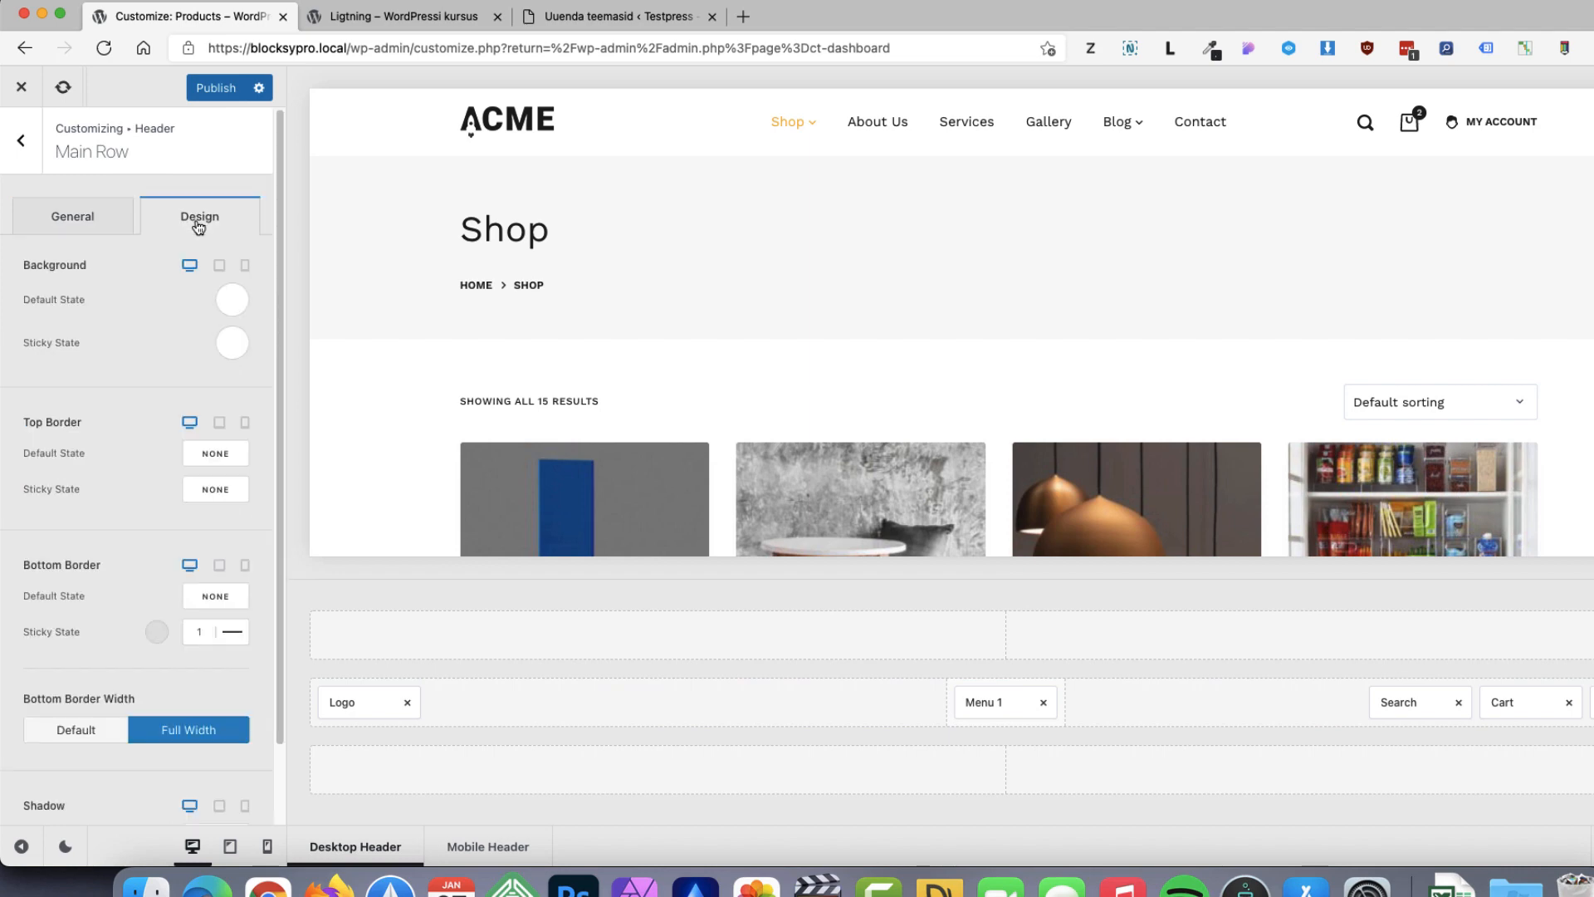
click(228, 300)
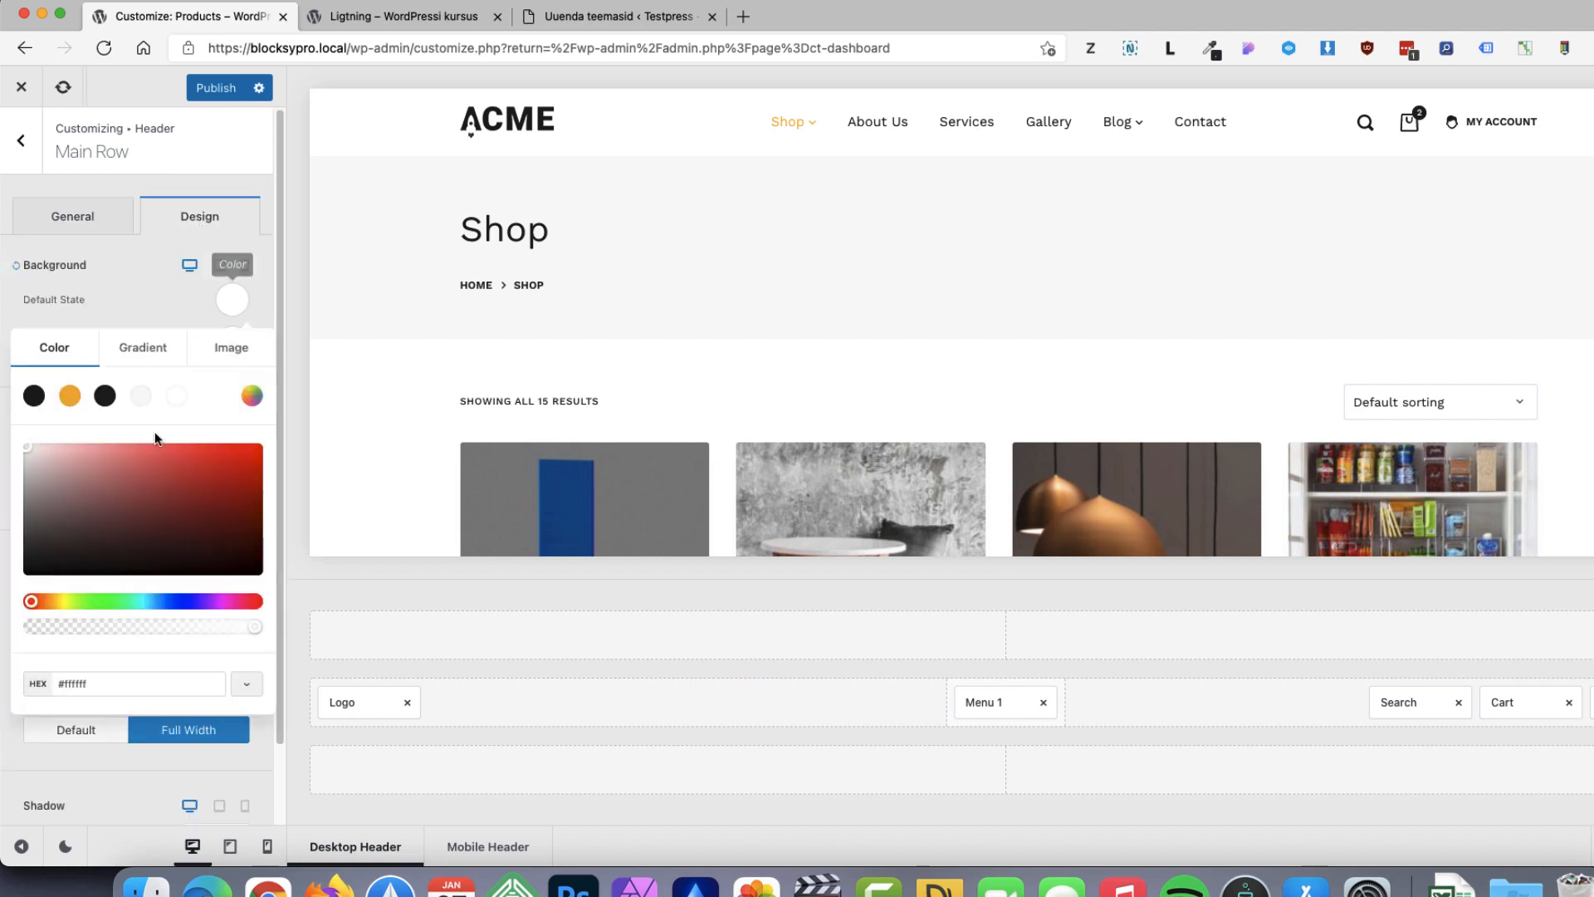
click(33, 395)
Set Menu 1's top-level font colour for the default state to white (#ffffff)
click(987, 702)
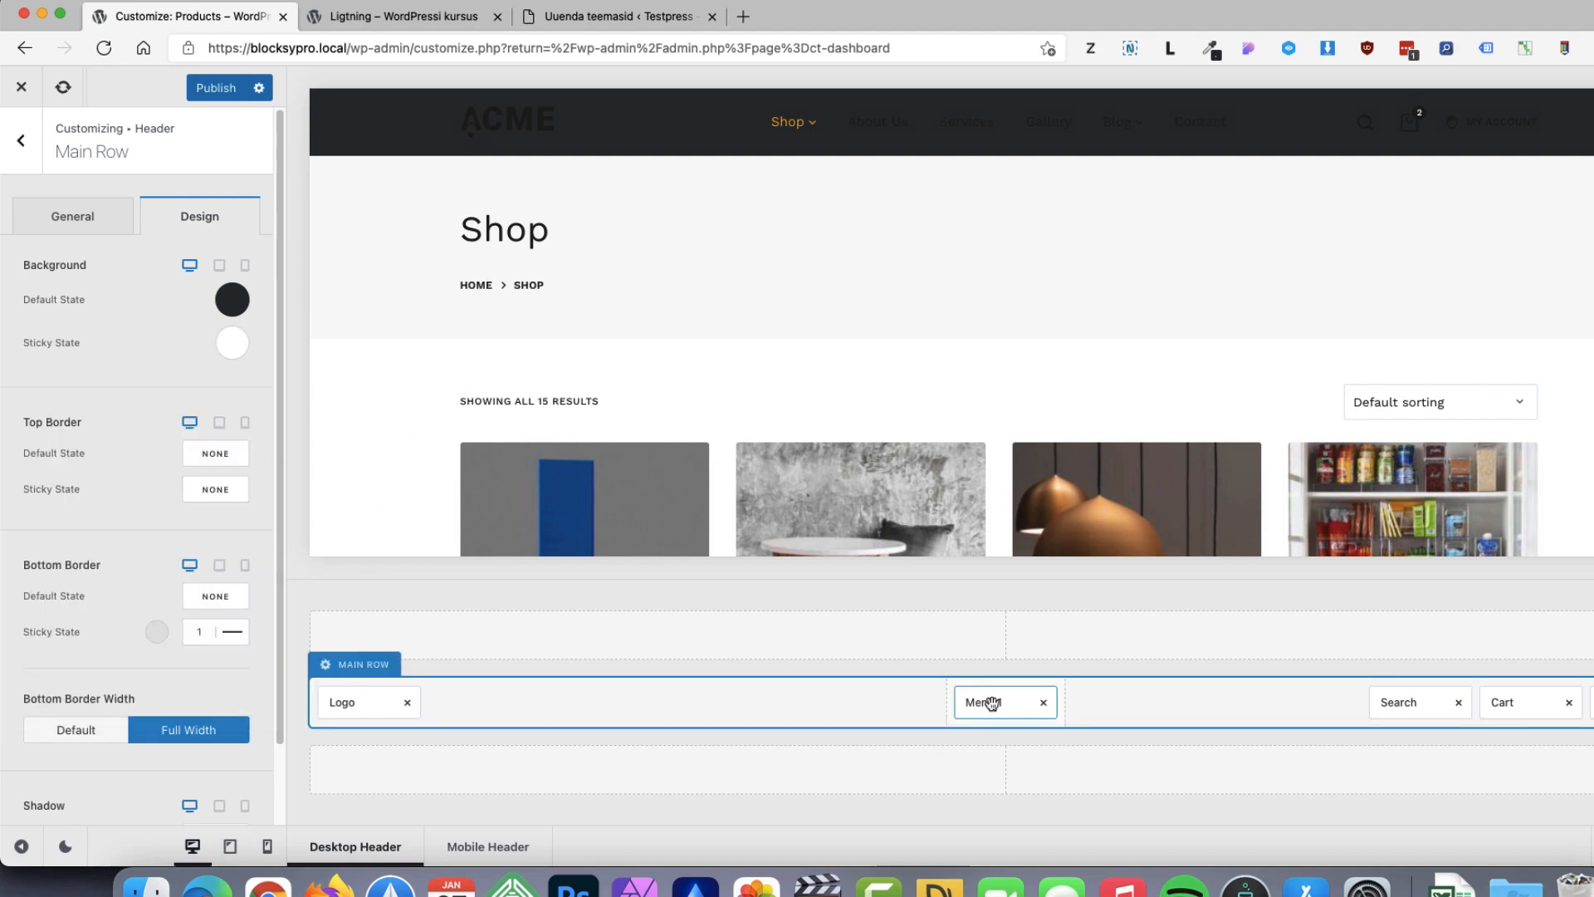
click(209, 378)
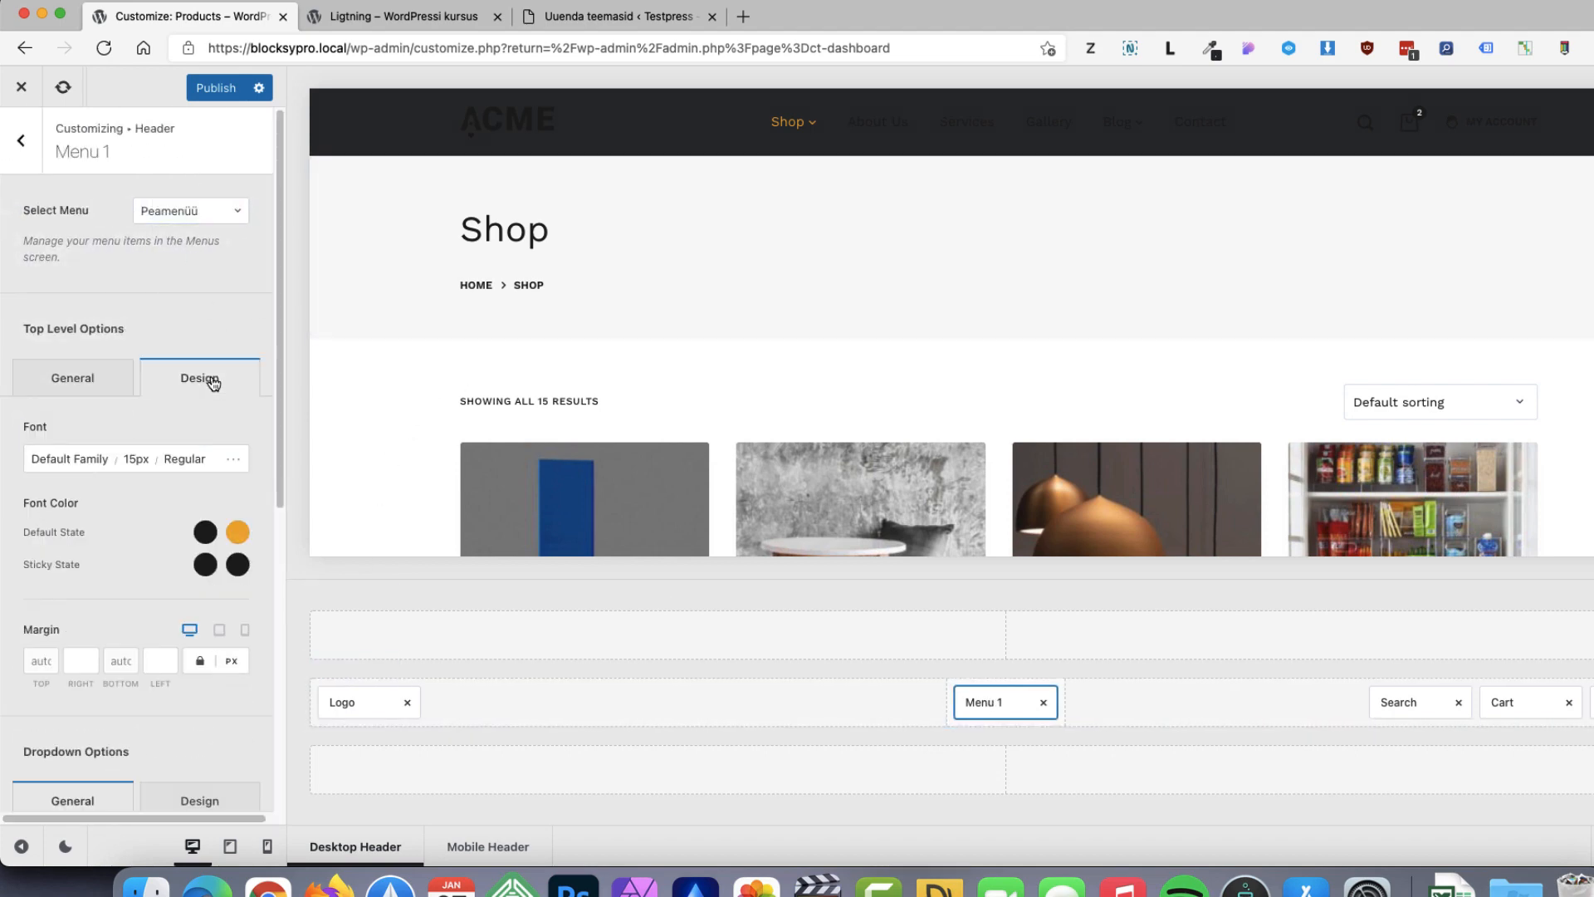
click(204, 533)
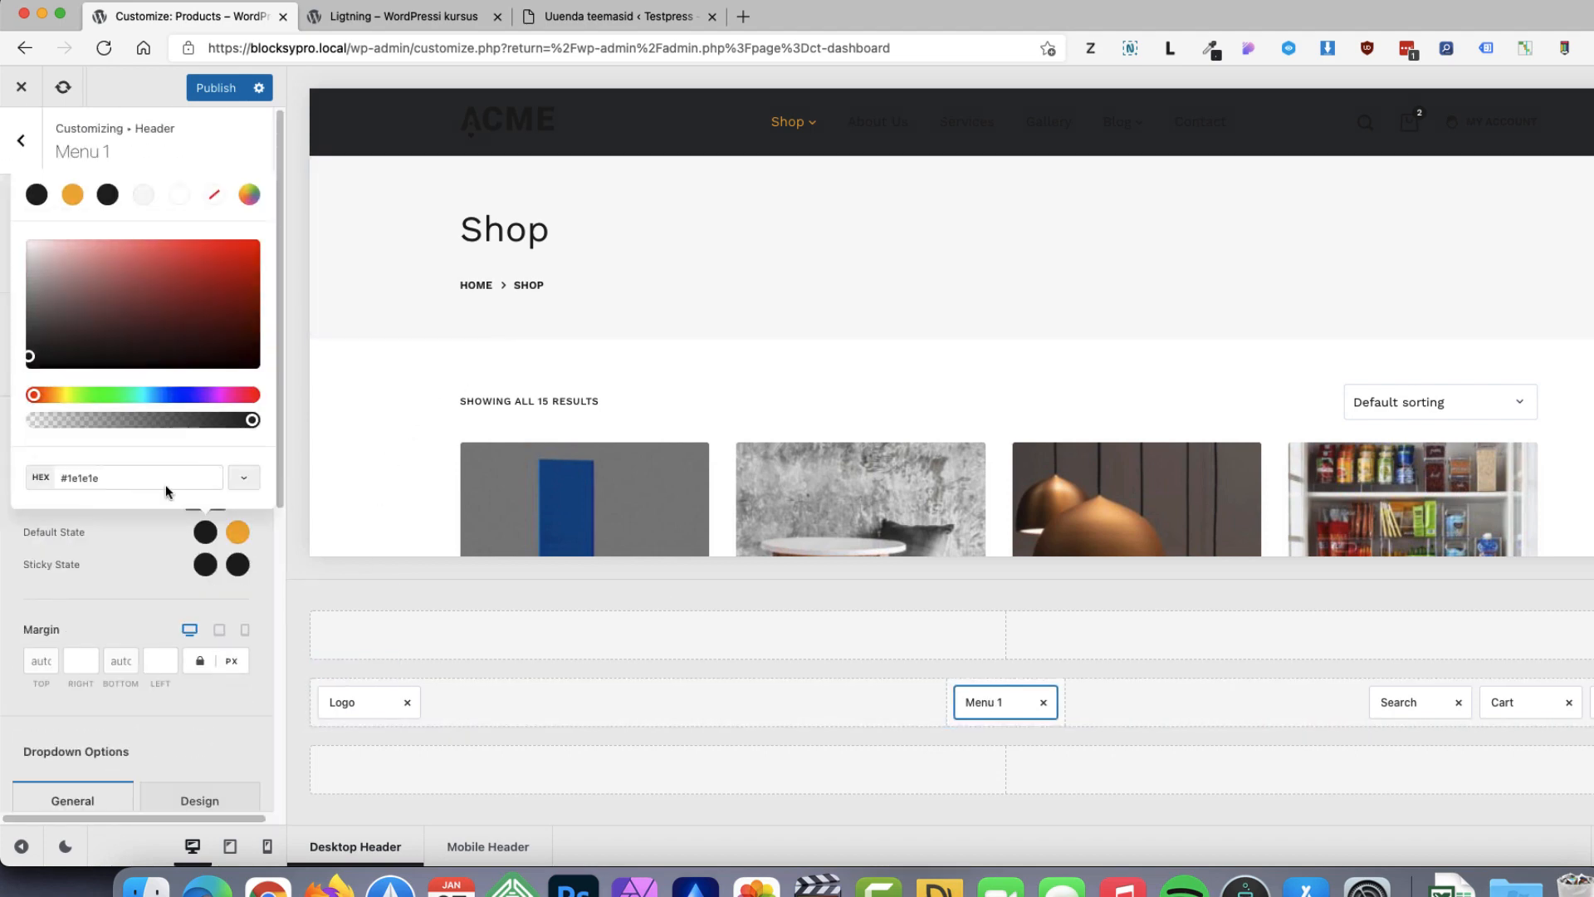
click(189, 200)
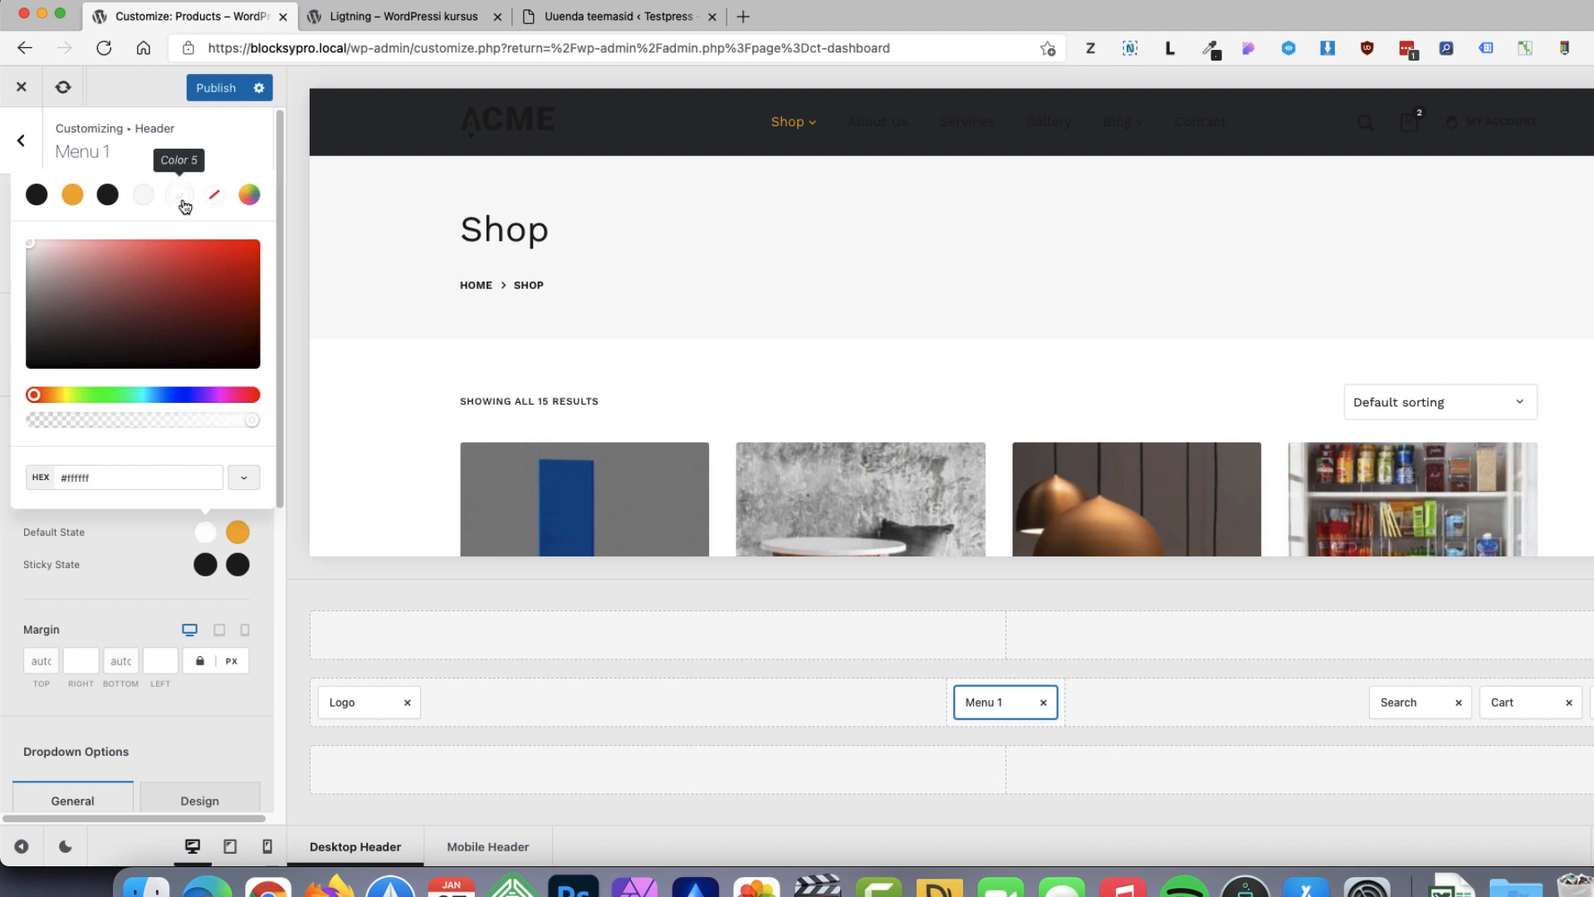
Set Menu 1's sticky state font colours to white for the initial colour and palette orange for the hover colour
click(205, 565)
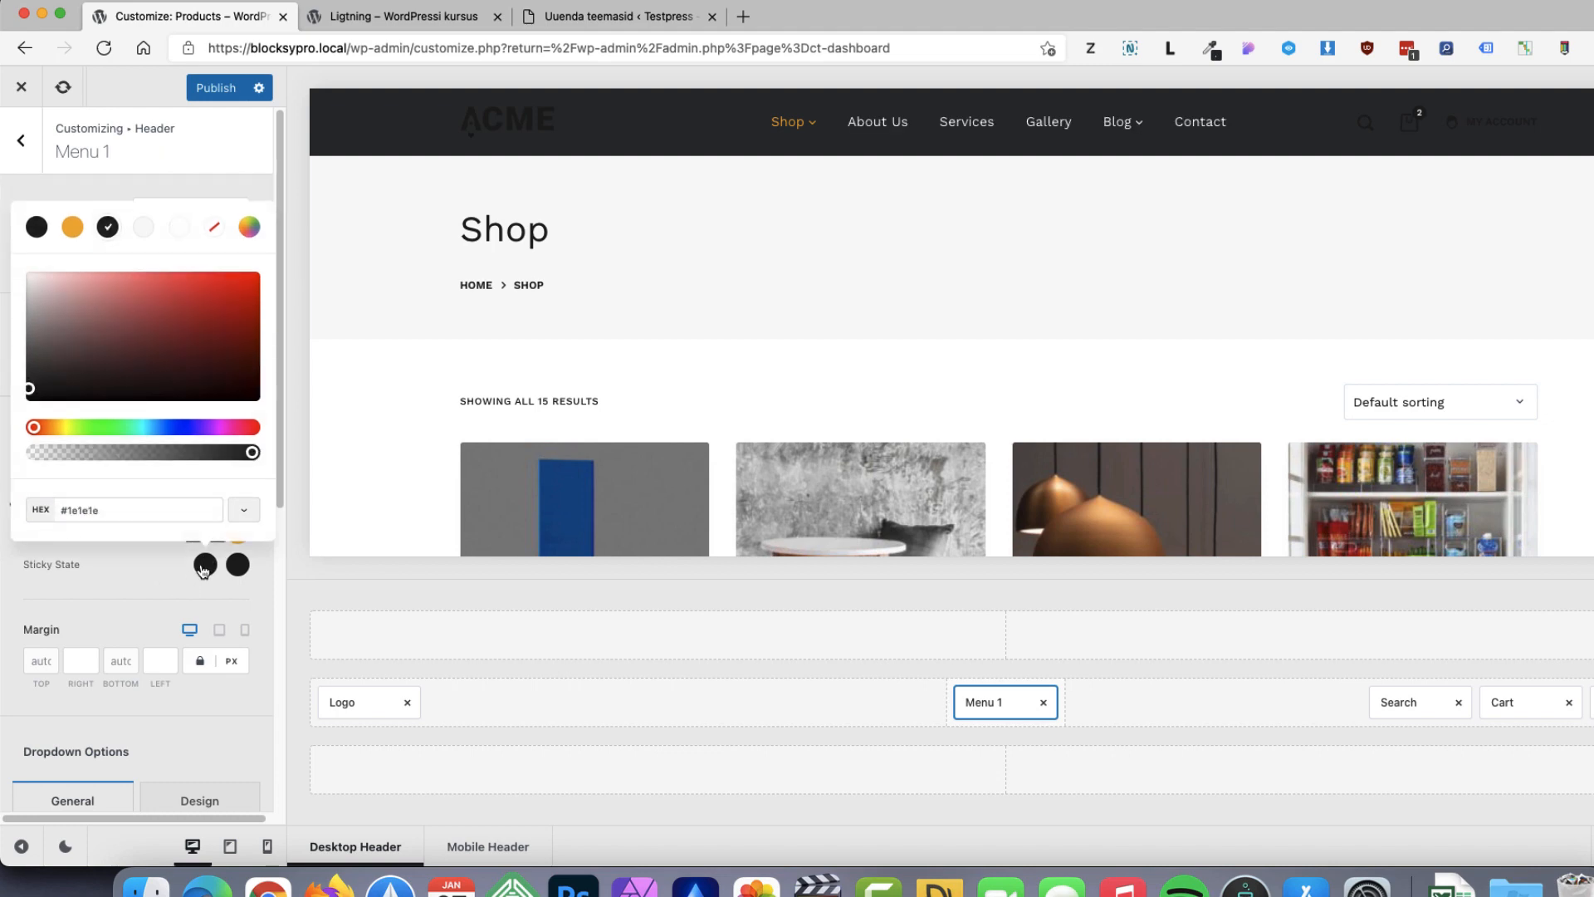
click(179, 227)
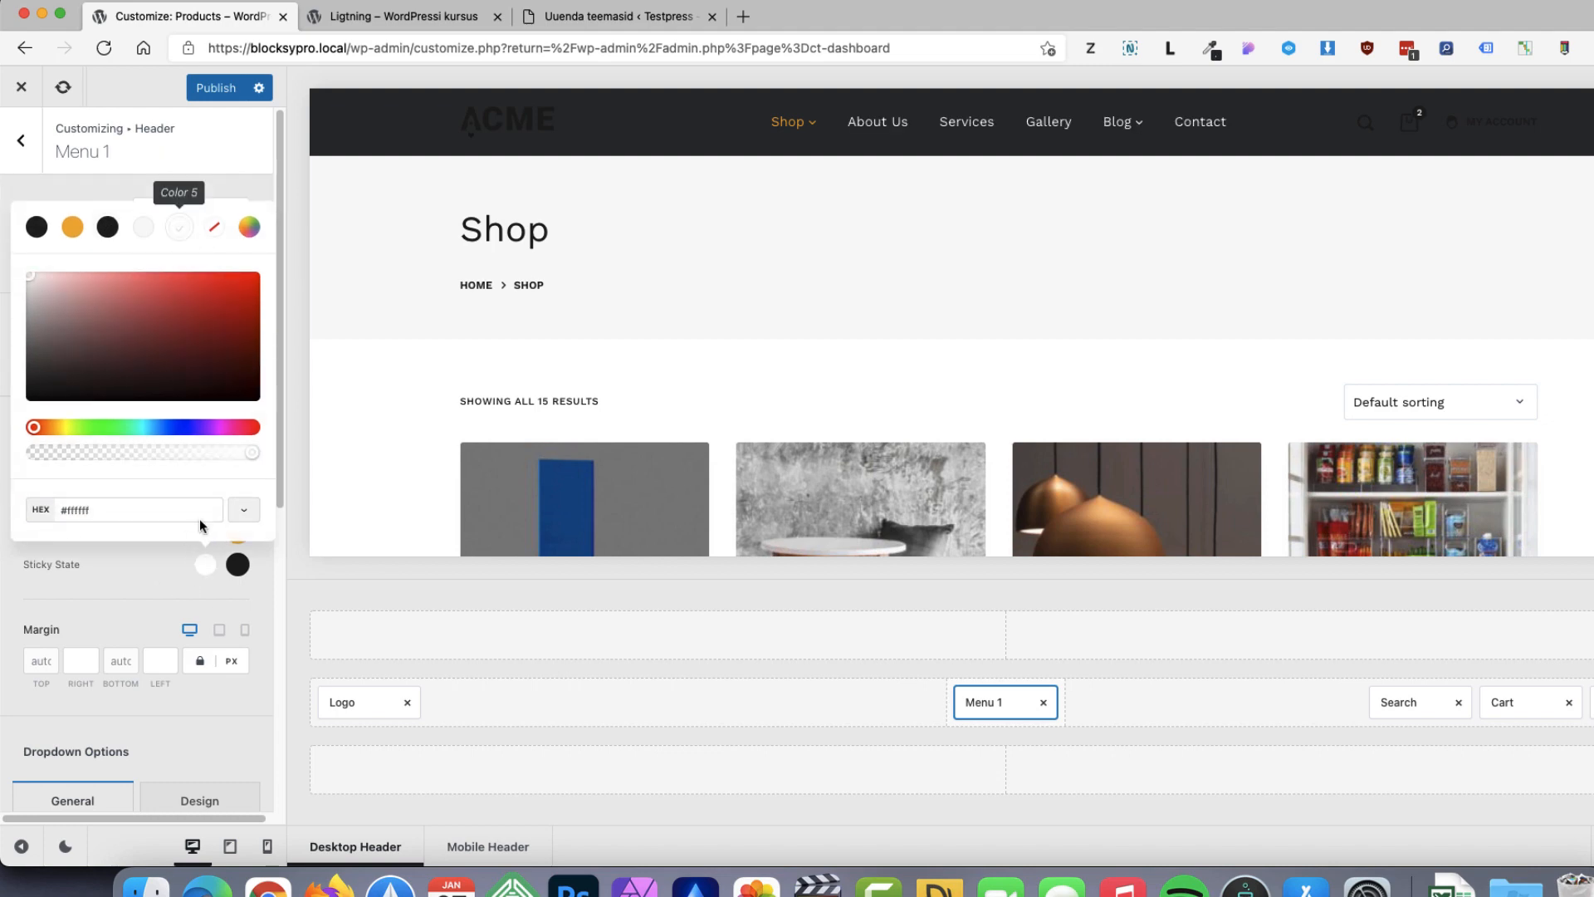
click(157, 572)
click(238, 565)
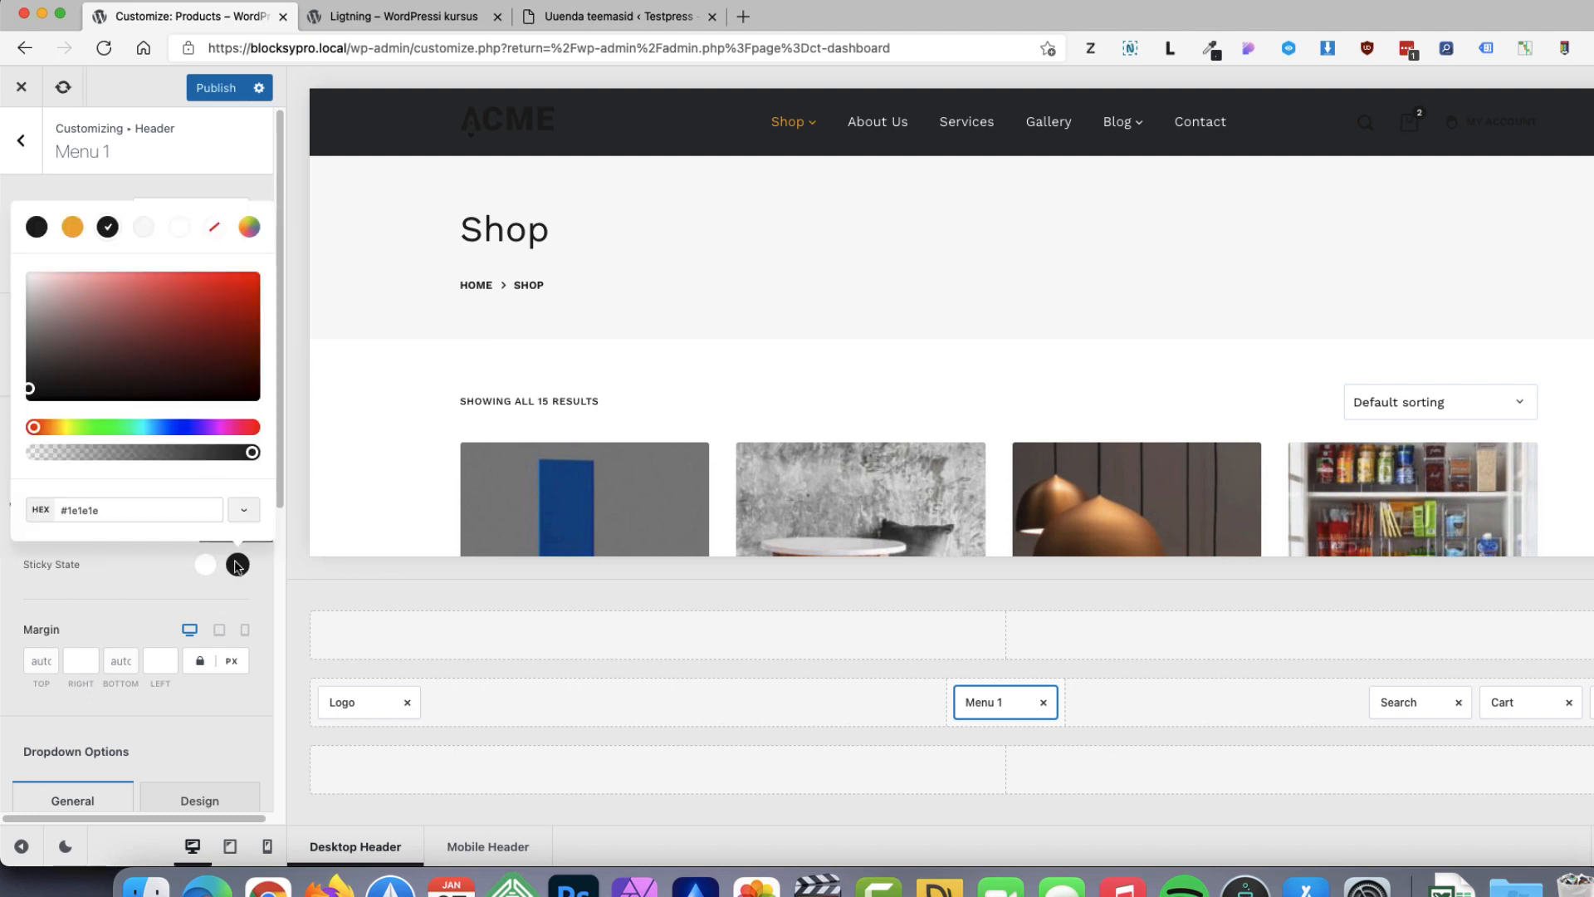
click(72, 224)
click(130, 591)
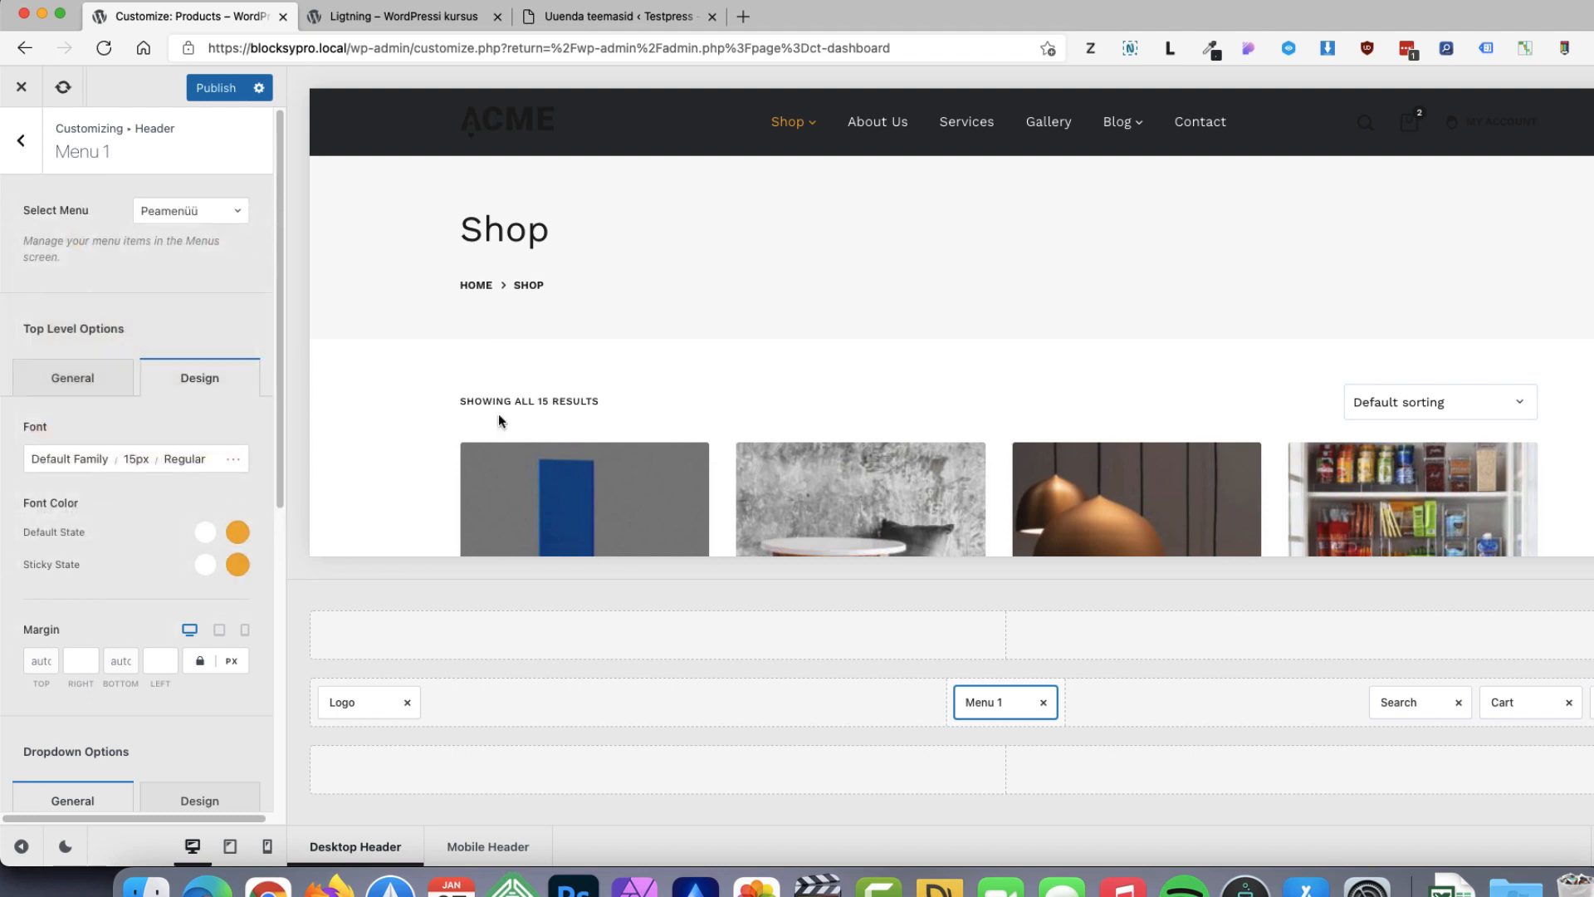
Set the Search element's initial icon colour to white (Color 5) in both the default and sticky states
scroll(809, 320, down, 5)
click(1403, 701)
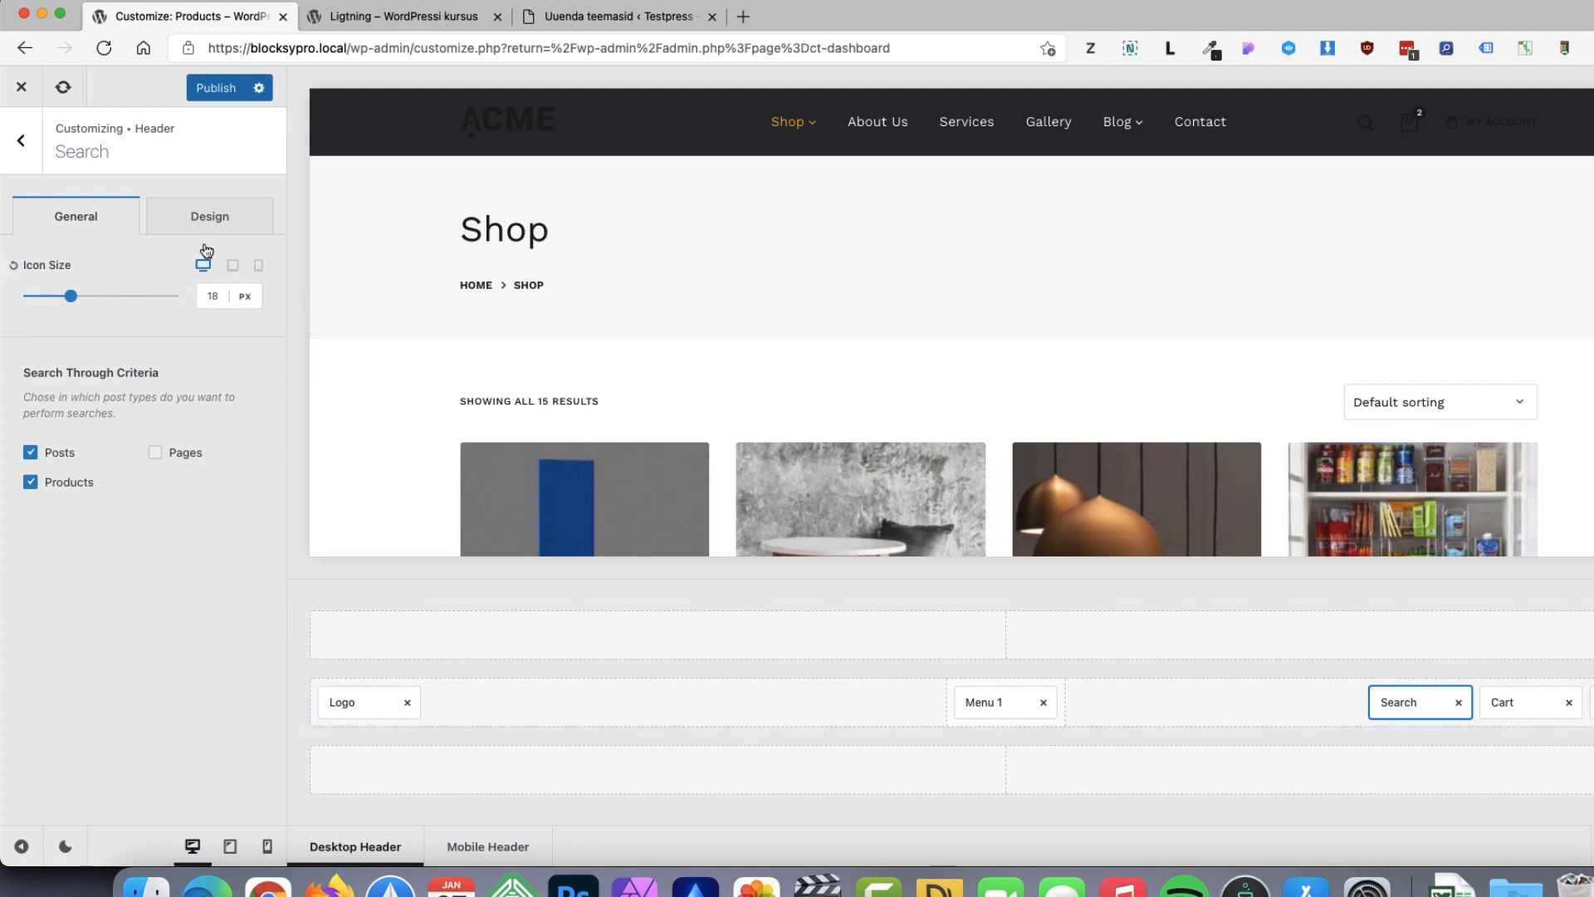
click(229, 218)
click(218, 294)
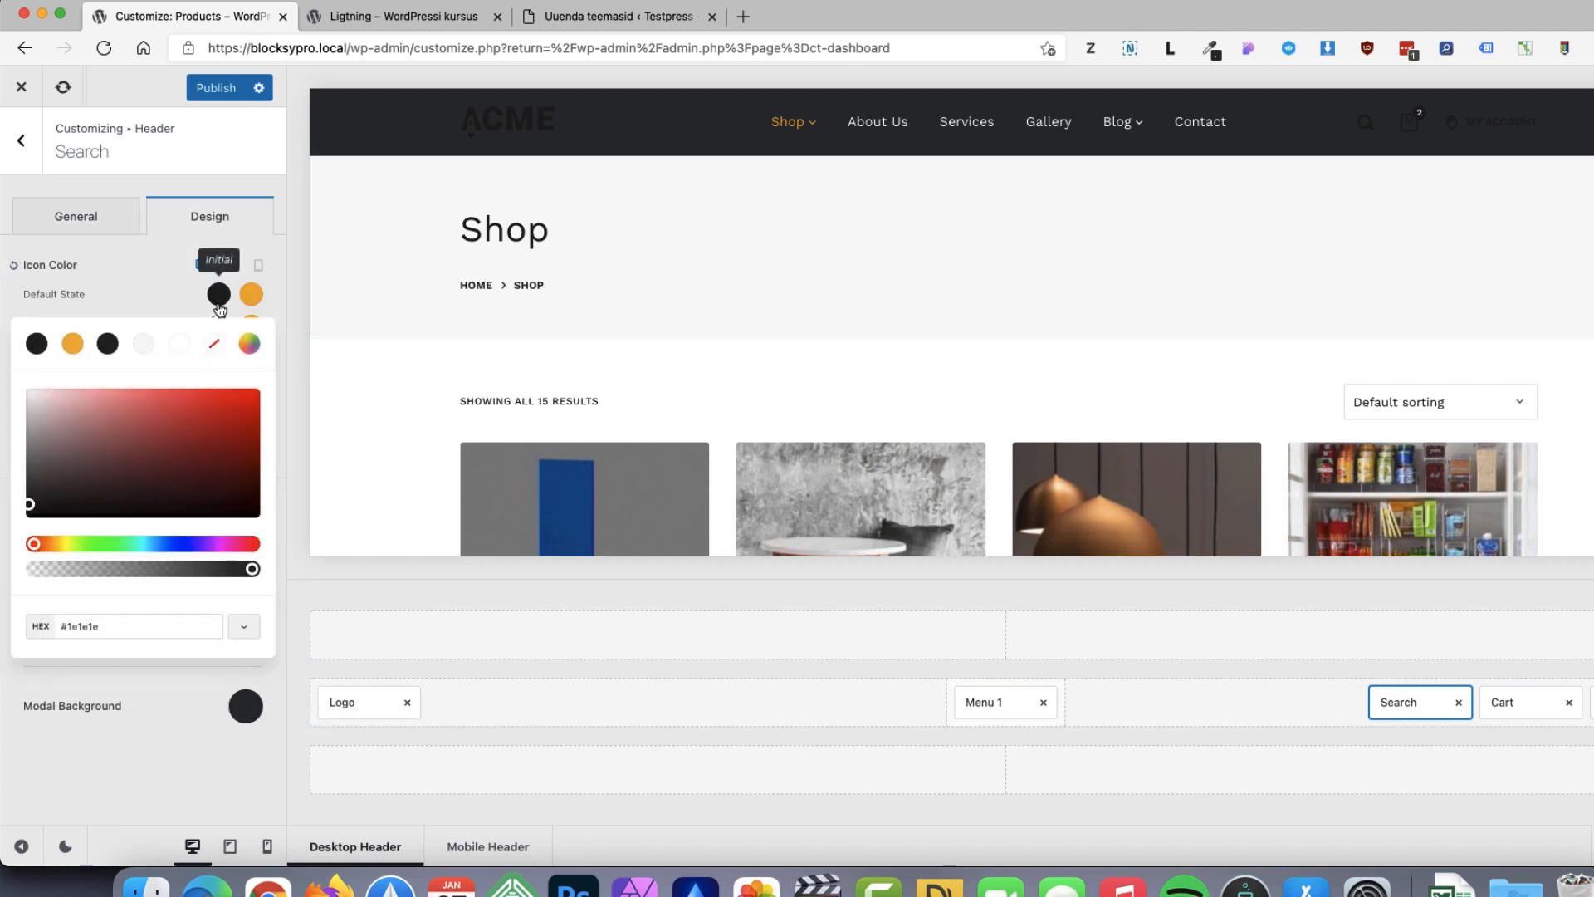
click(187, 343)
click(219, 327)
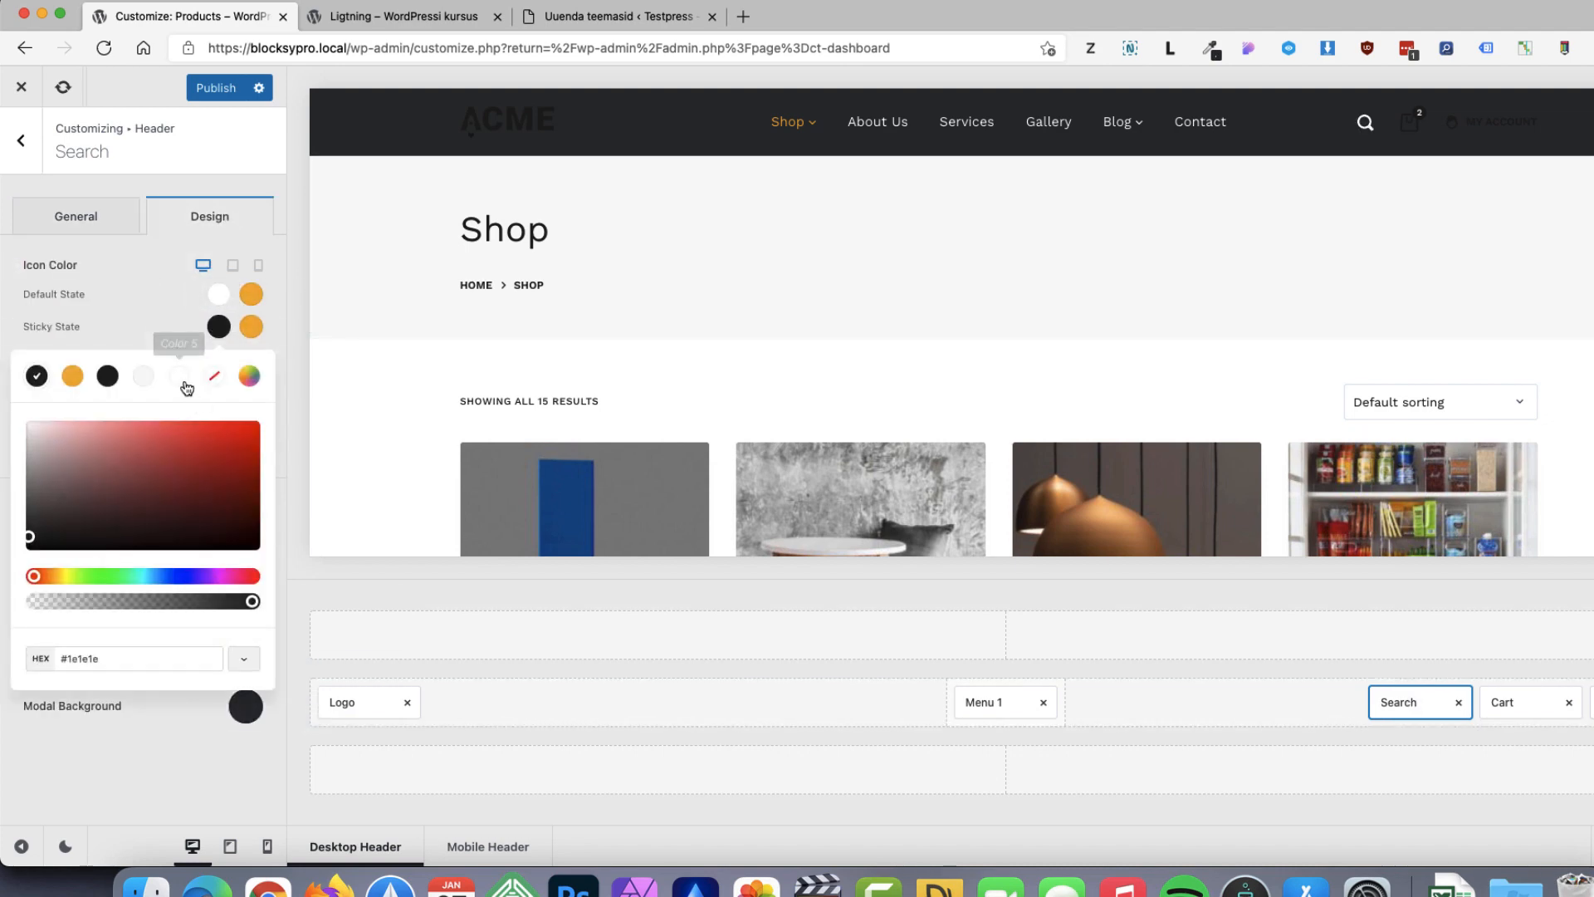
click(180, 376)
click(142, 312)
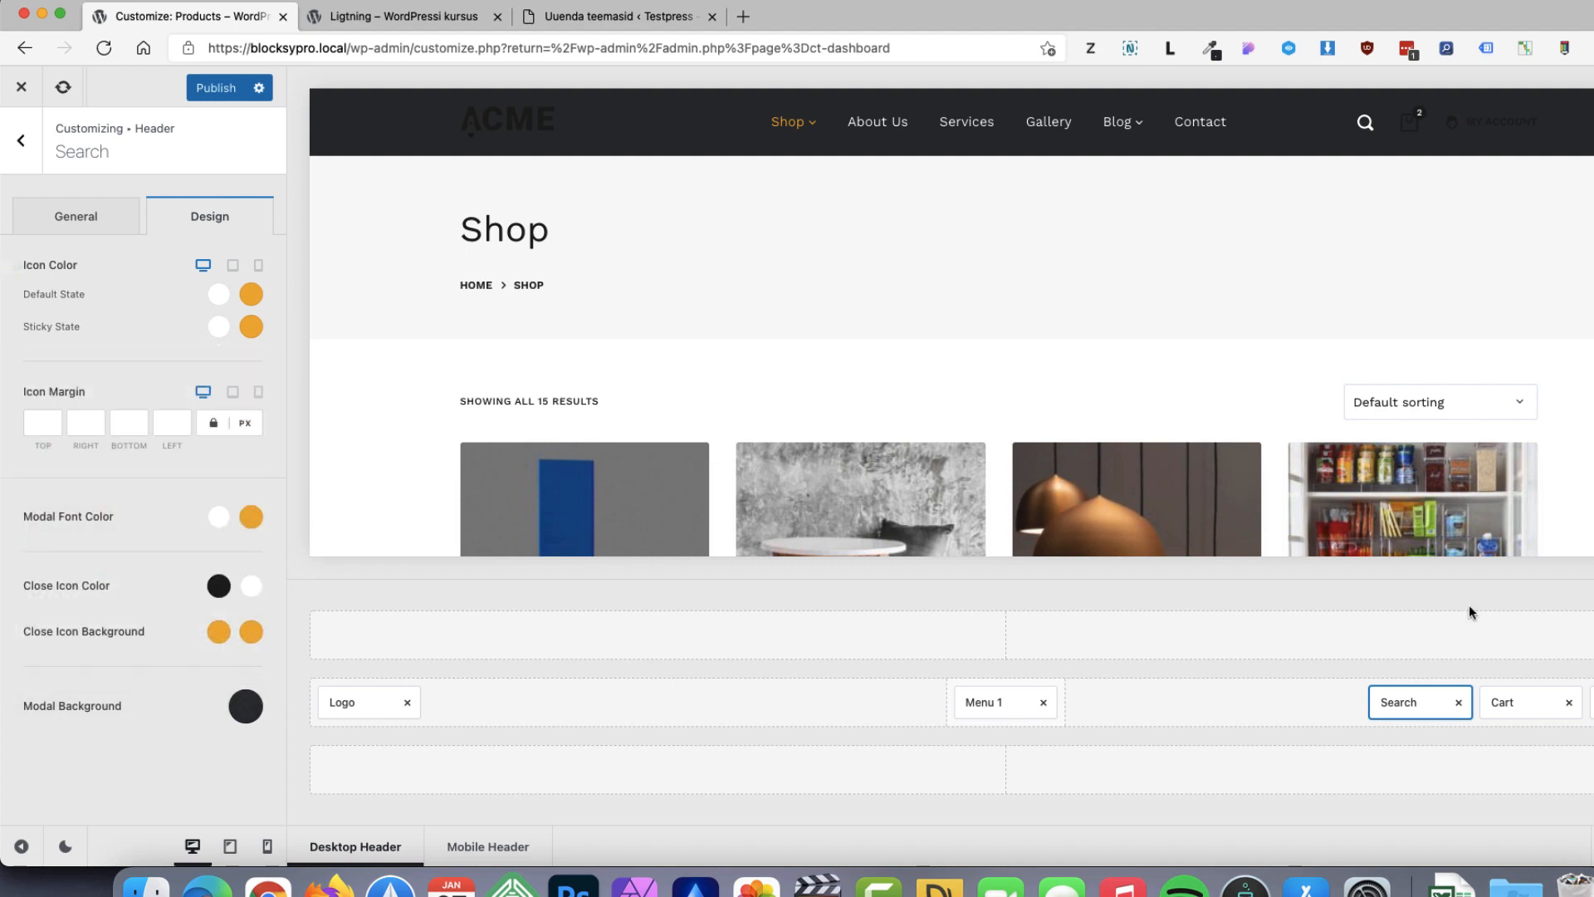
Set the Cart element's initial icon colour to white (#ffffff) in both the default and sticky states
click(1505, 702)
click(200, 260)
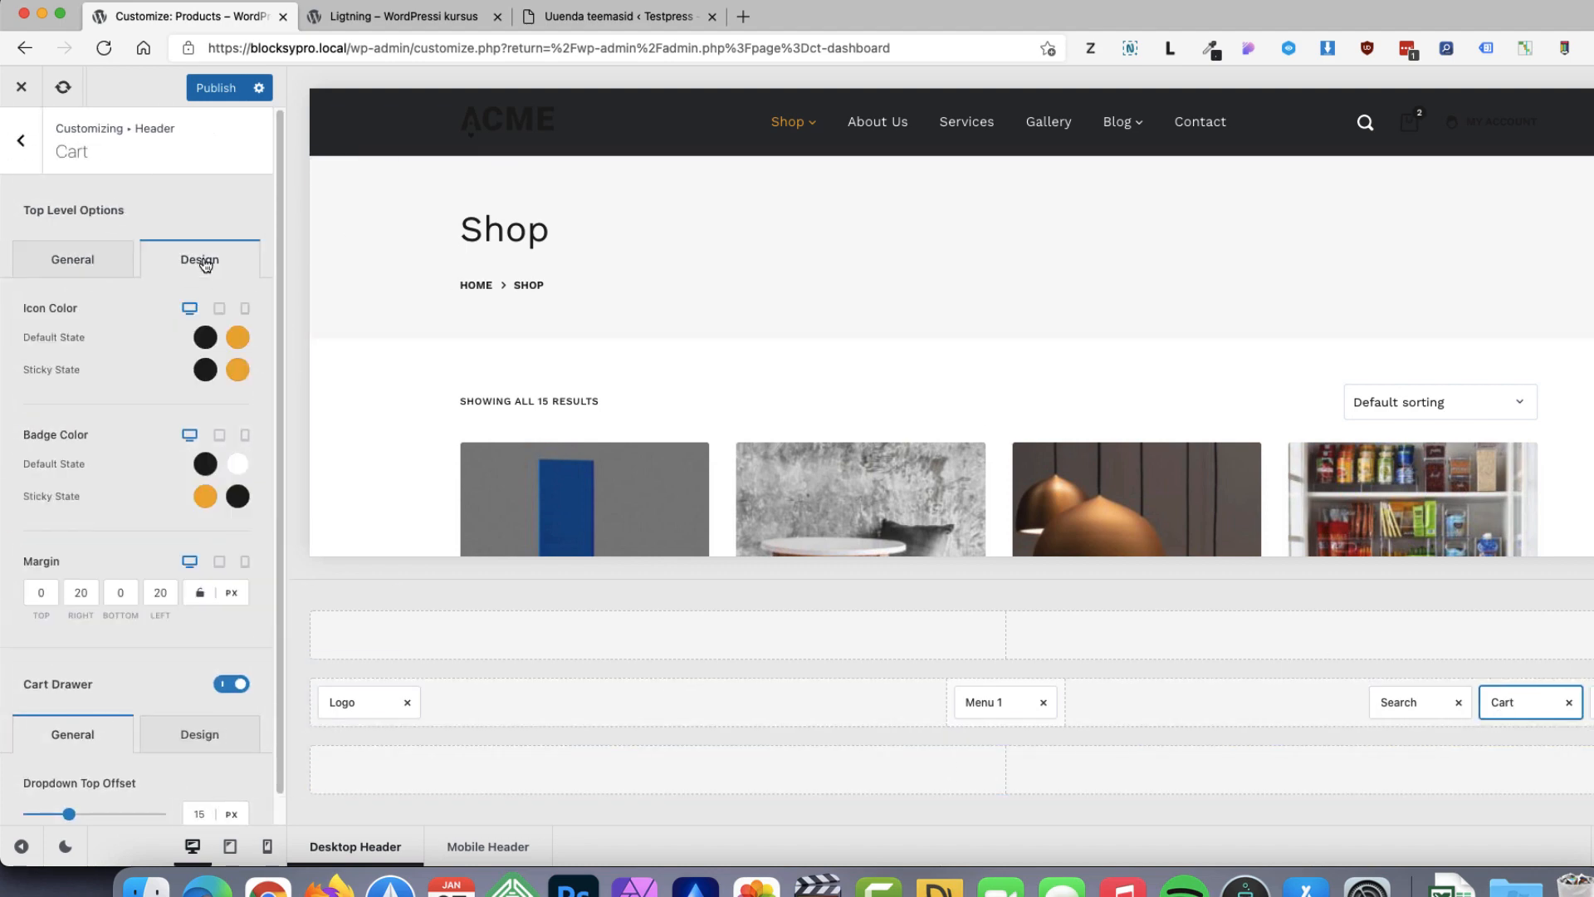
click(205, 337)
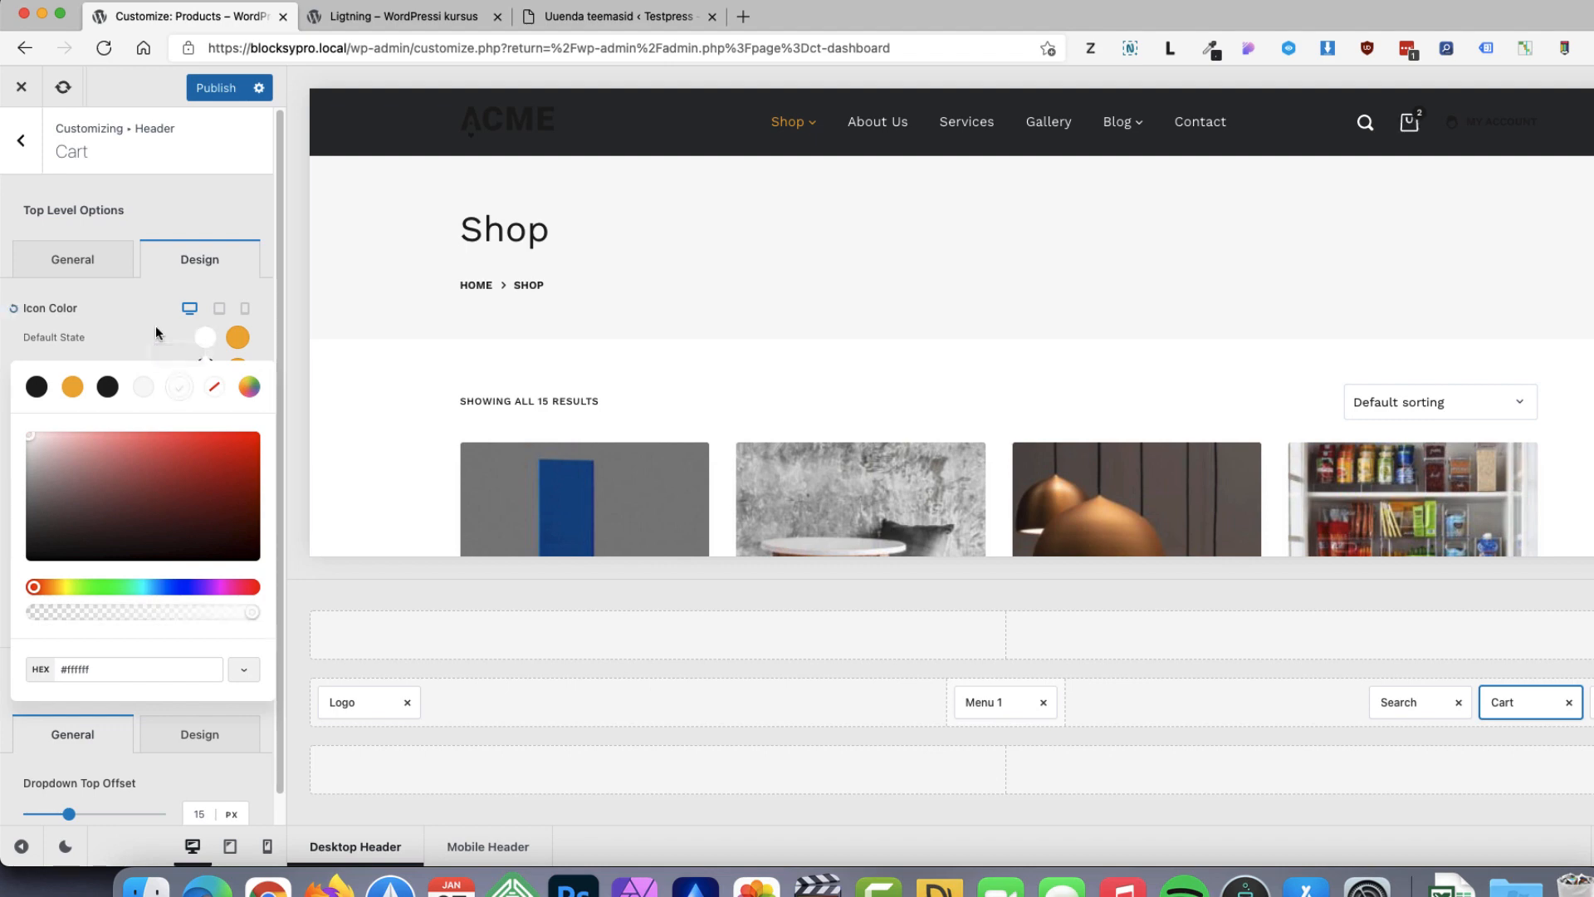
click(205, 338)
click(205, 369)
click(179, 420)
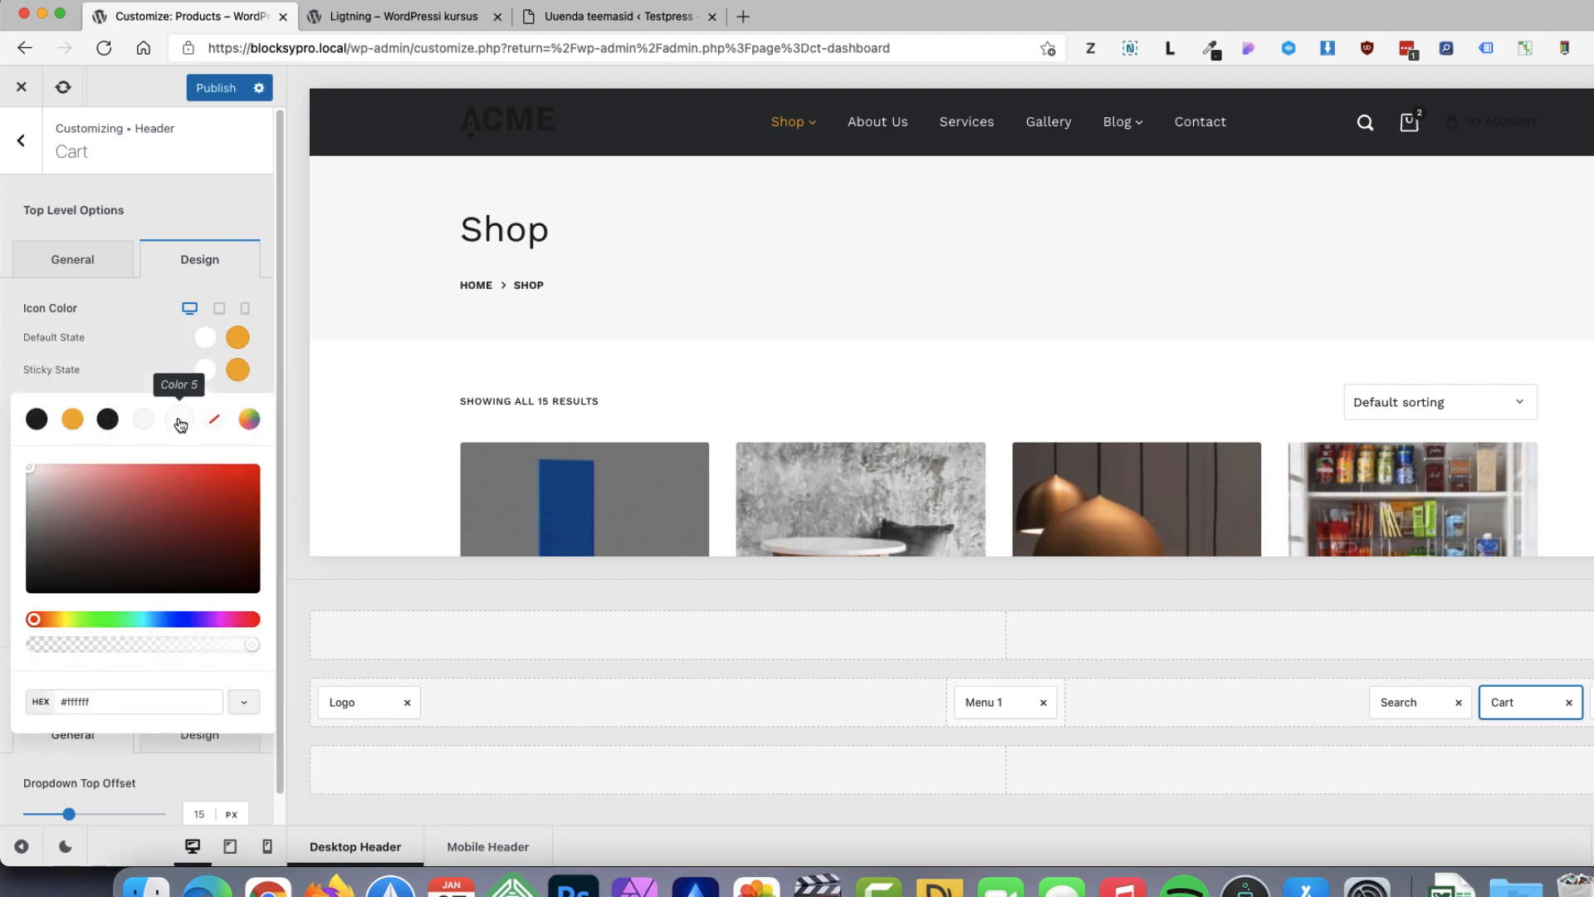
click(147, 350)
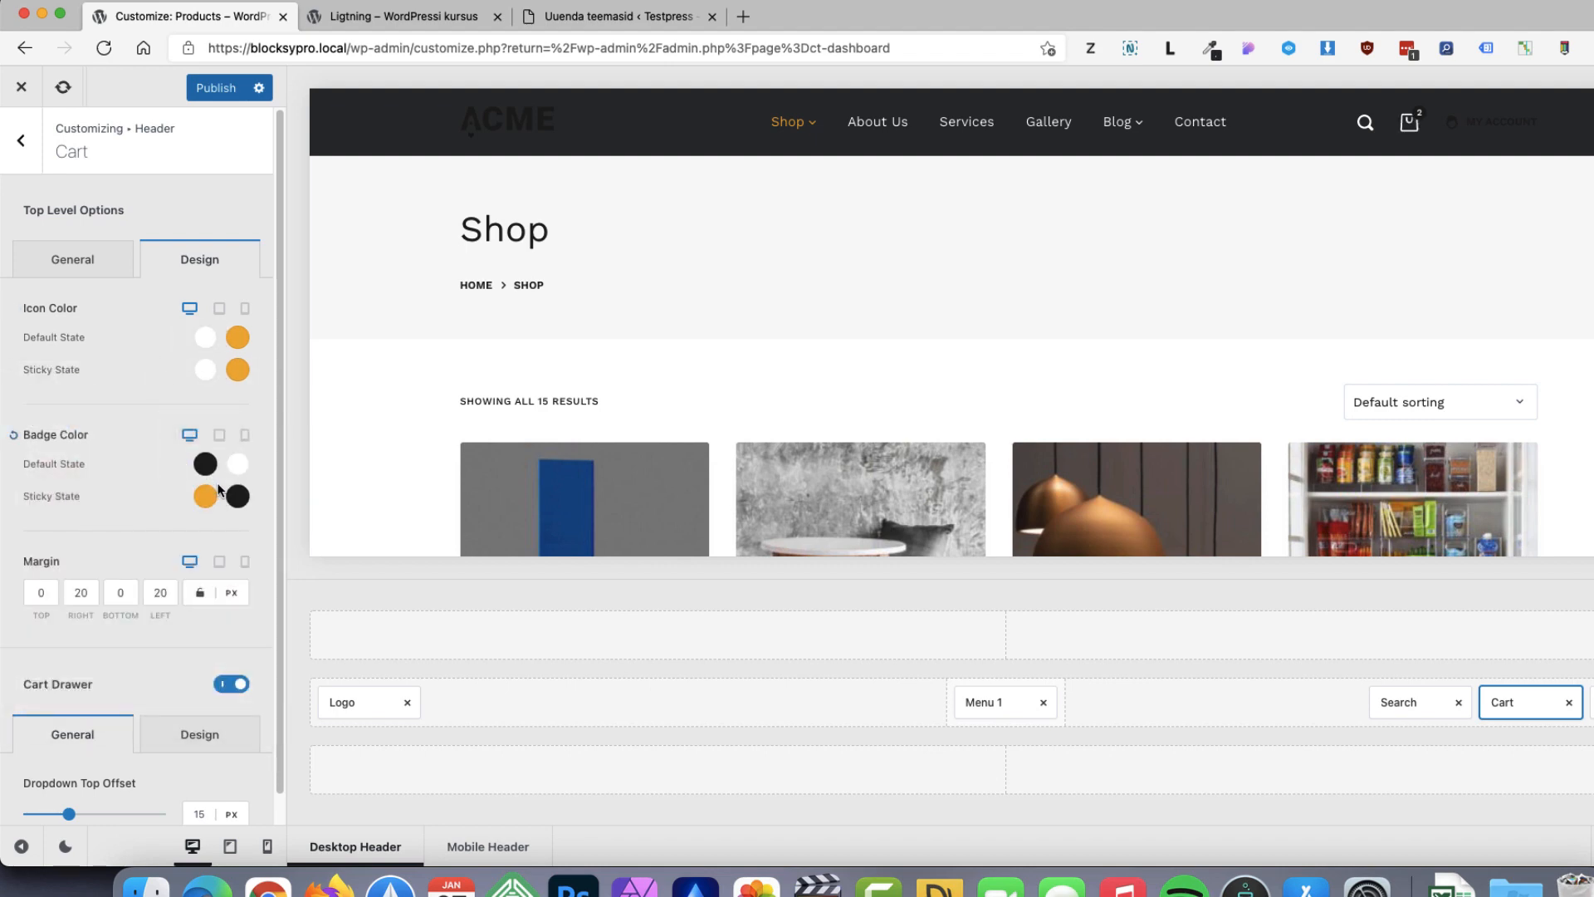
Try white (Color 5) as the cart badge's default state background colour
click(205, 468)
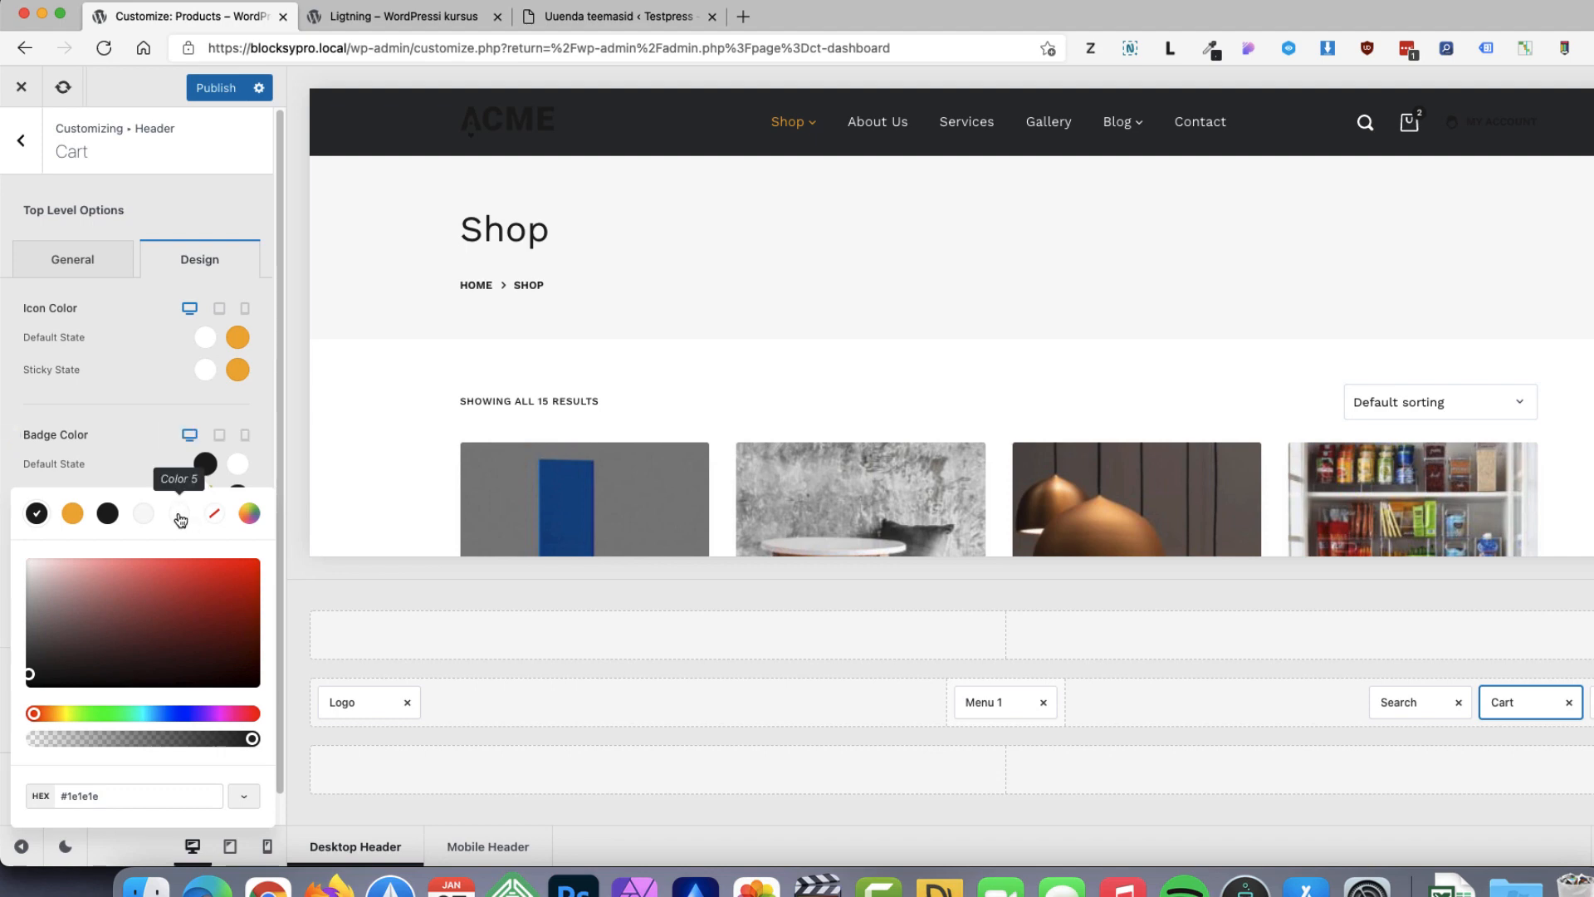
click(179, 515)
click(167, 465)
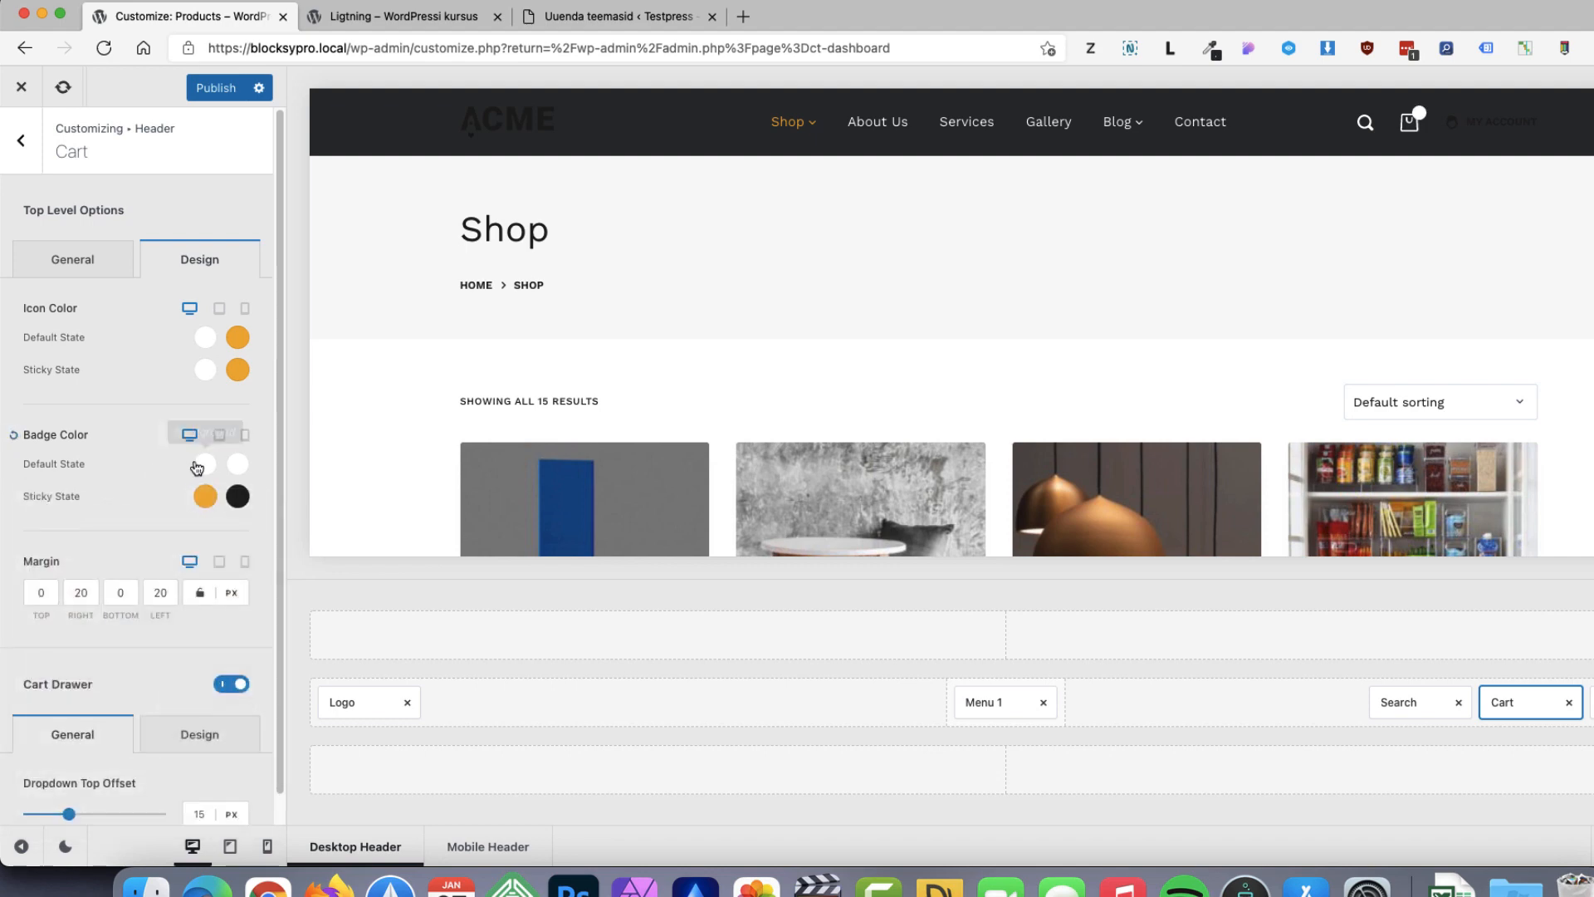
Set the cart badge's default state colours to palette orange for the background and dark for the text
click(200, 469)
click(73, 513)
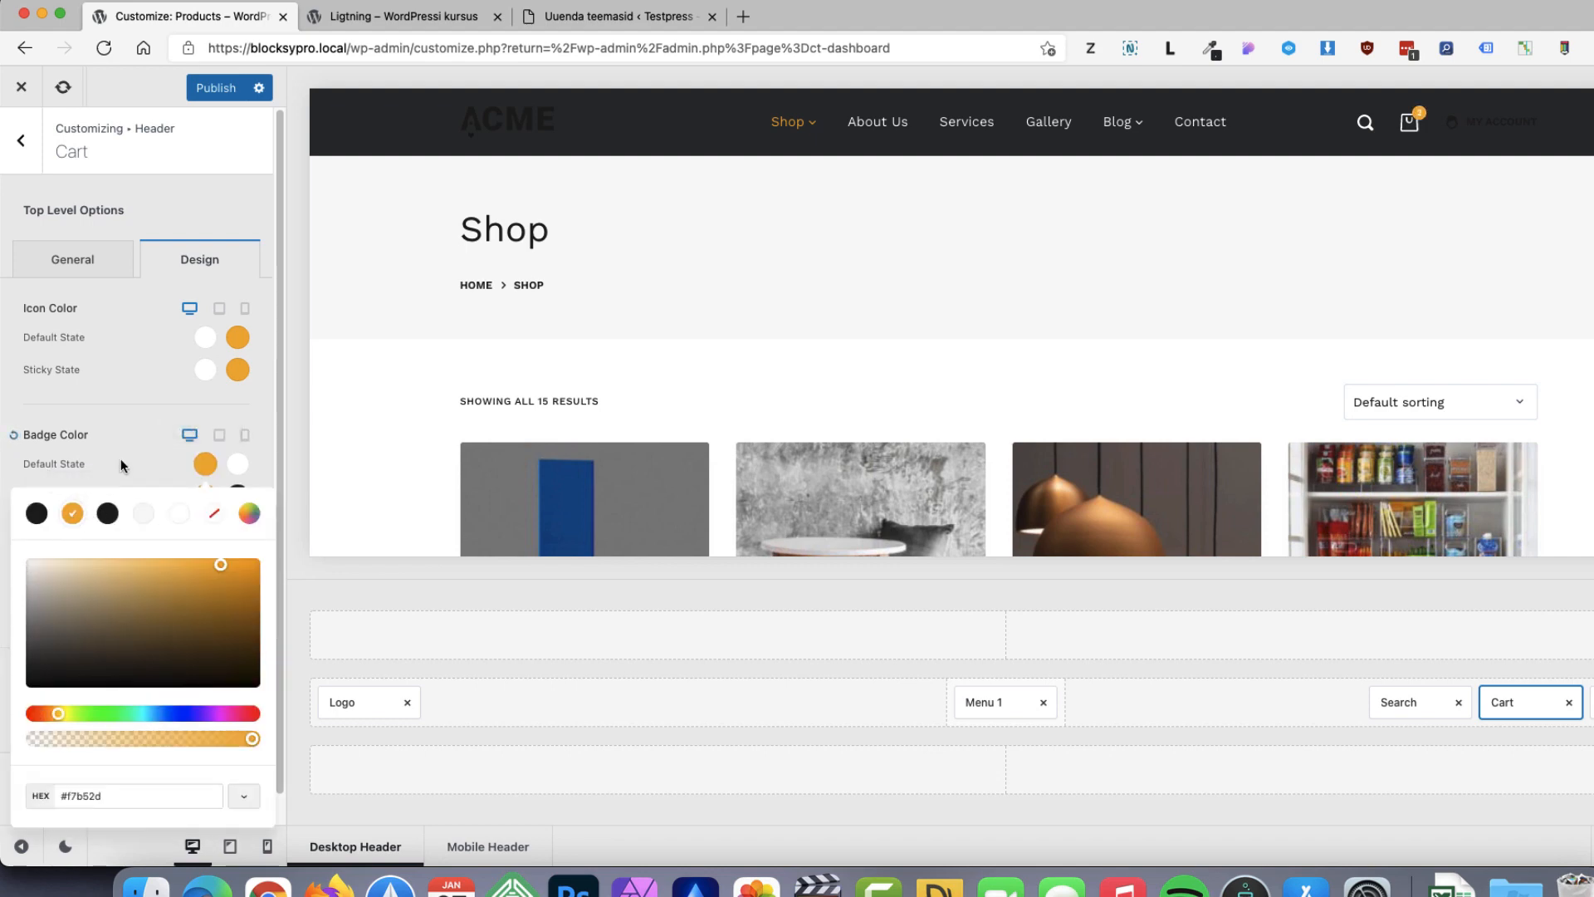
click(133, 455)
click(237, 464)
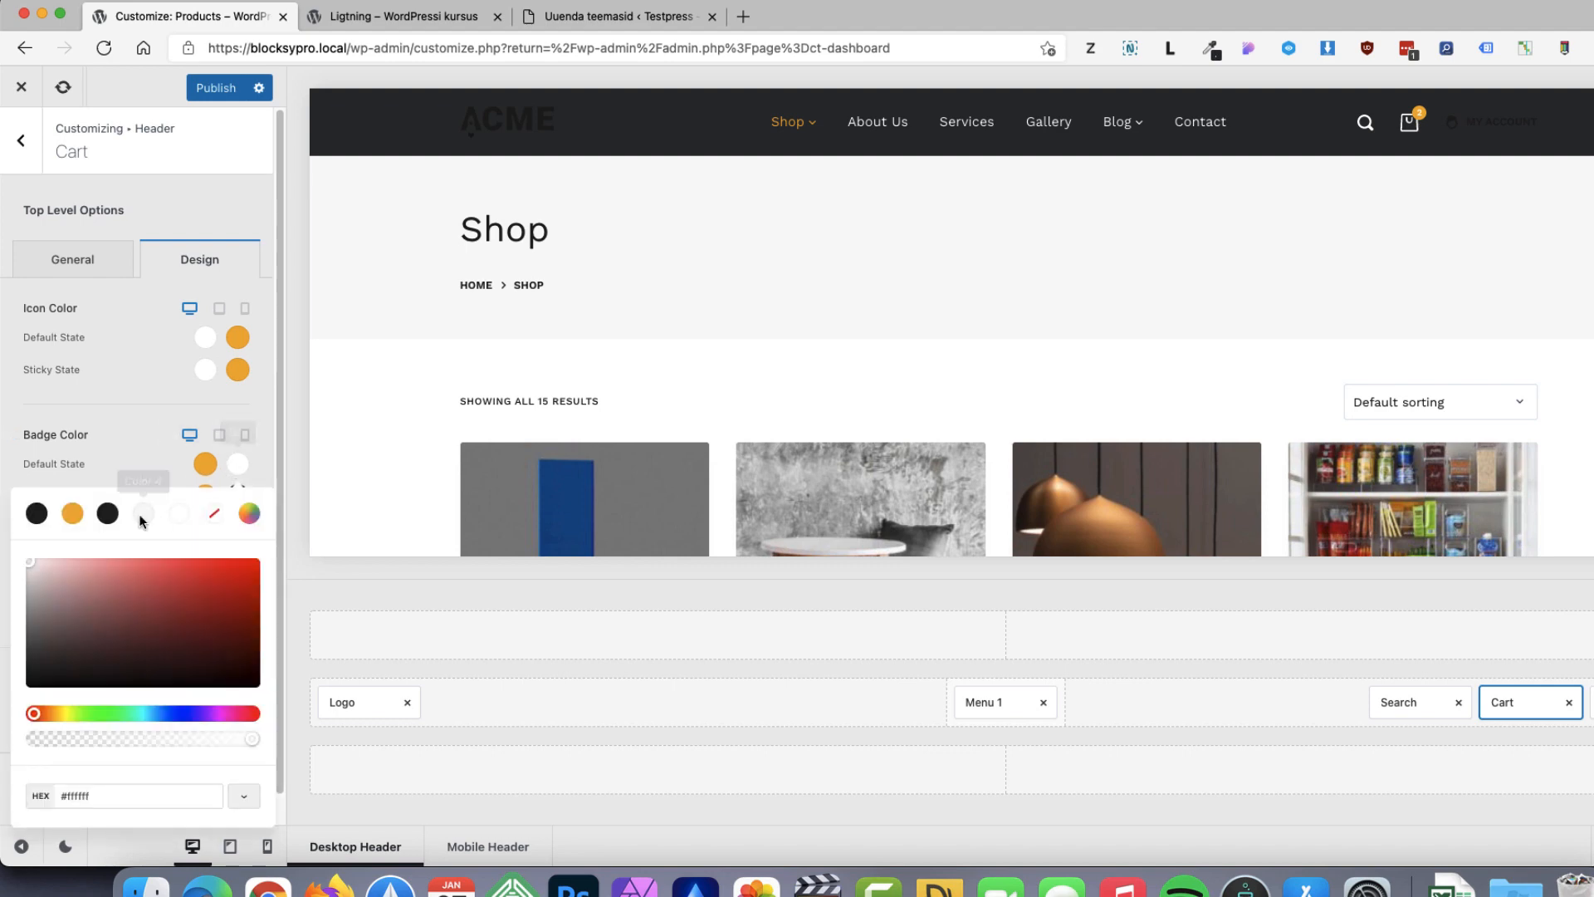
click(109, 517)
click(163, 456)
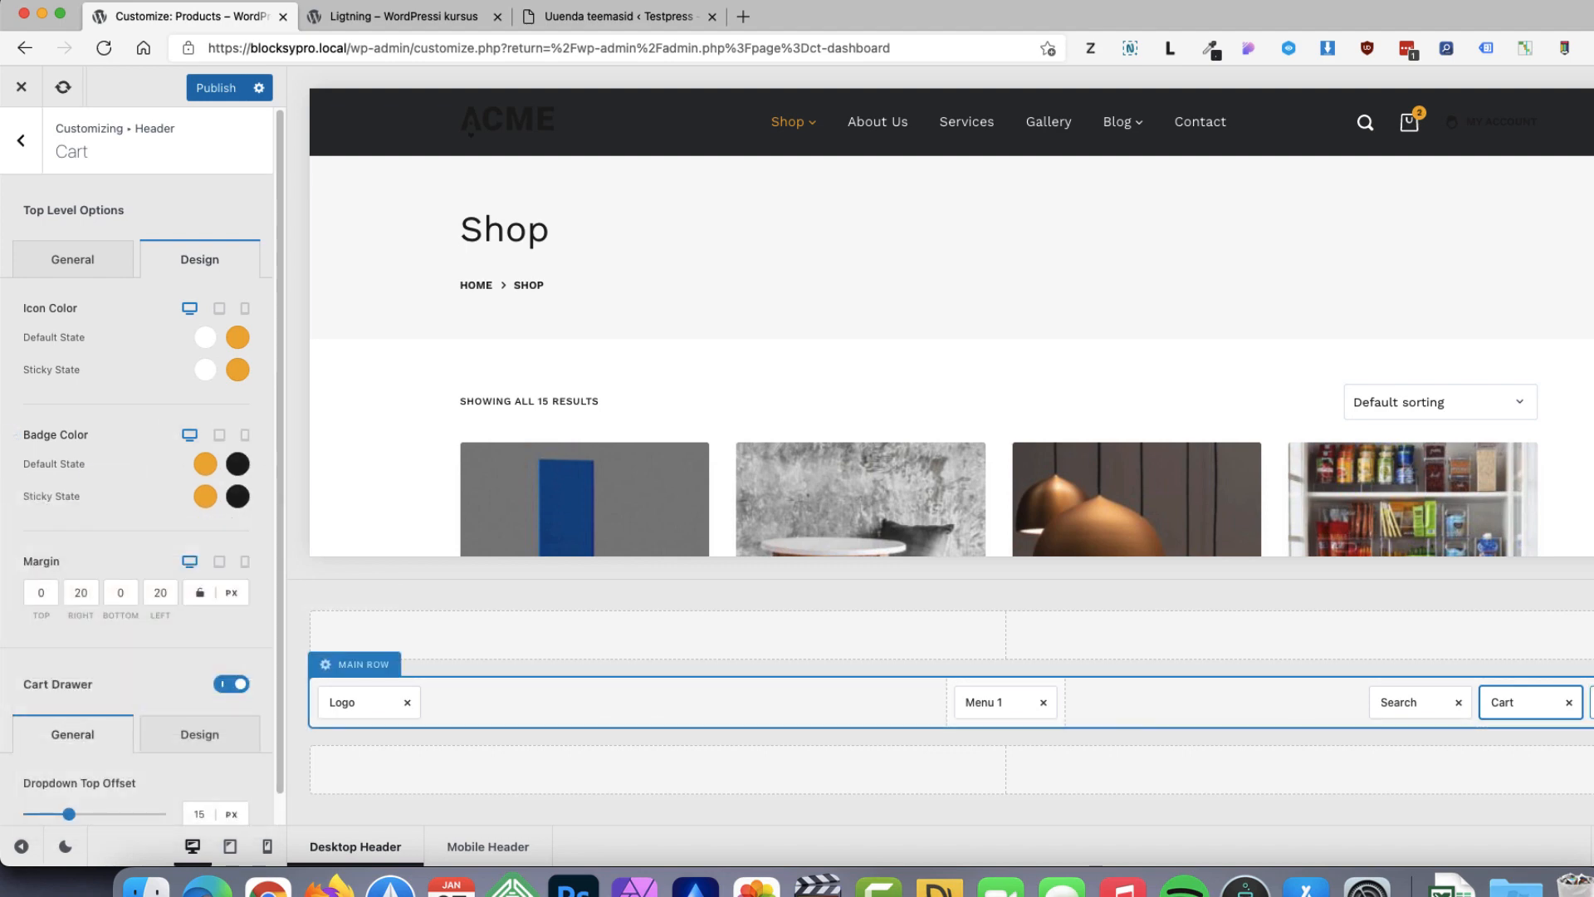
Set the Account element's initial label colour to white (#ffffff) in both the default and sticky states
click(1592, 703)
click(203, 395)
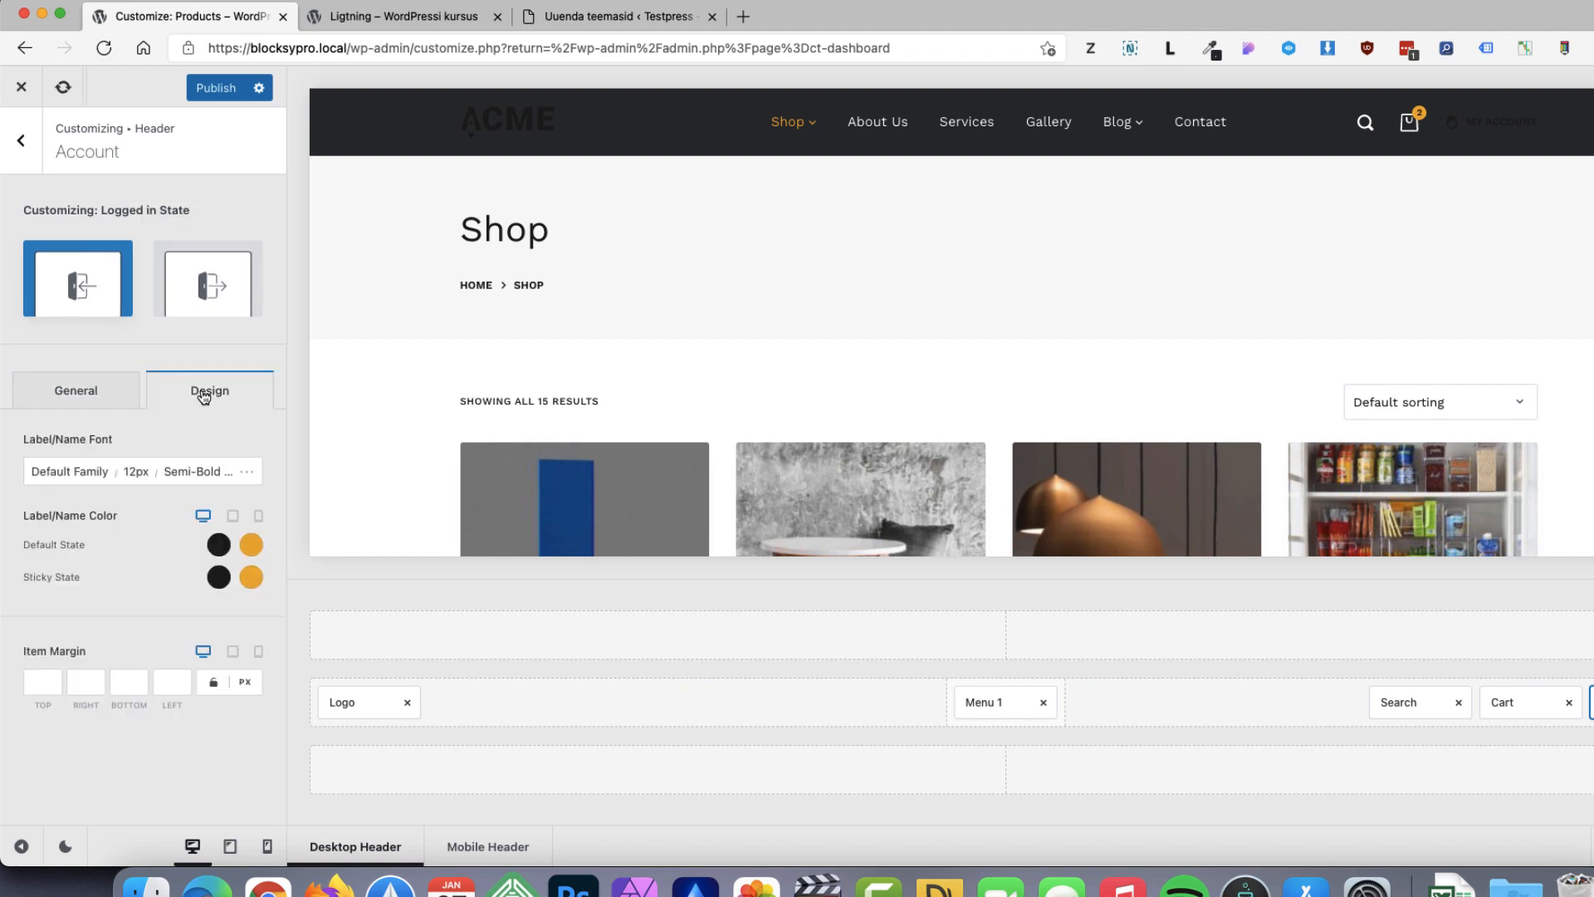
click(218, 545)
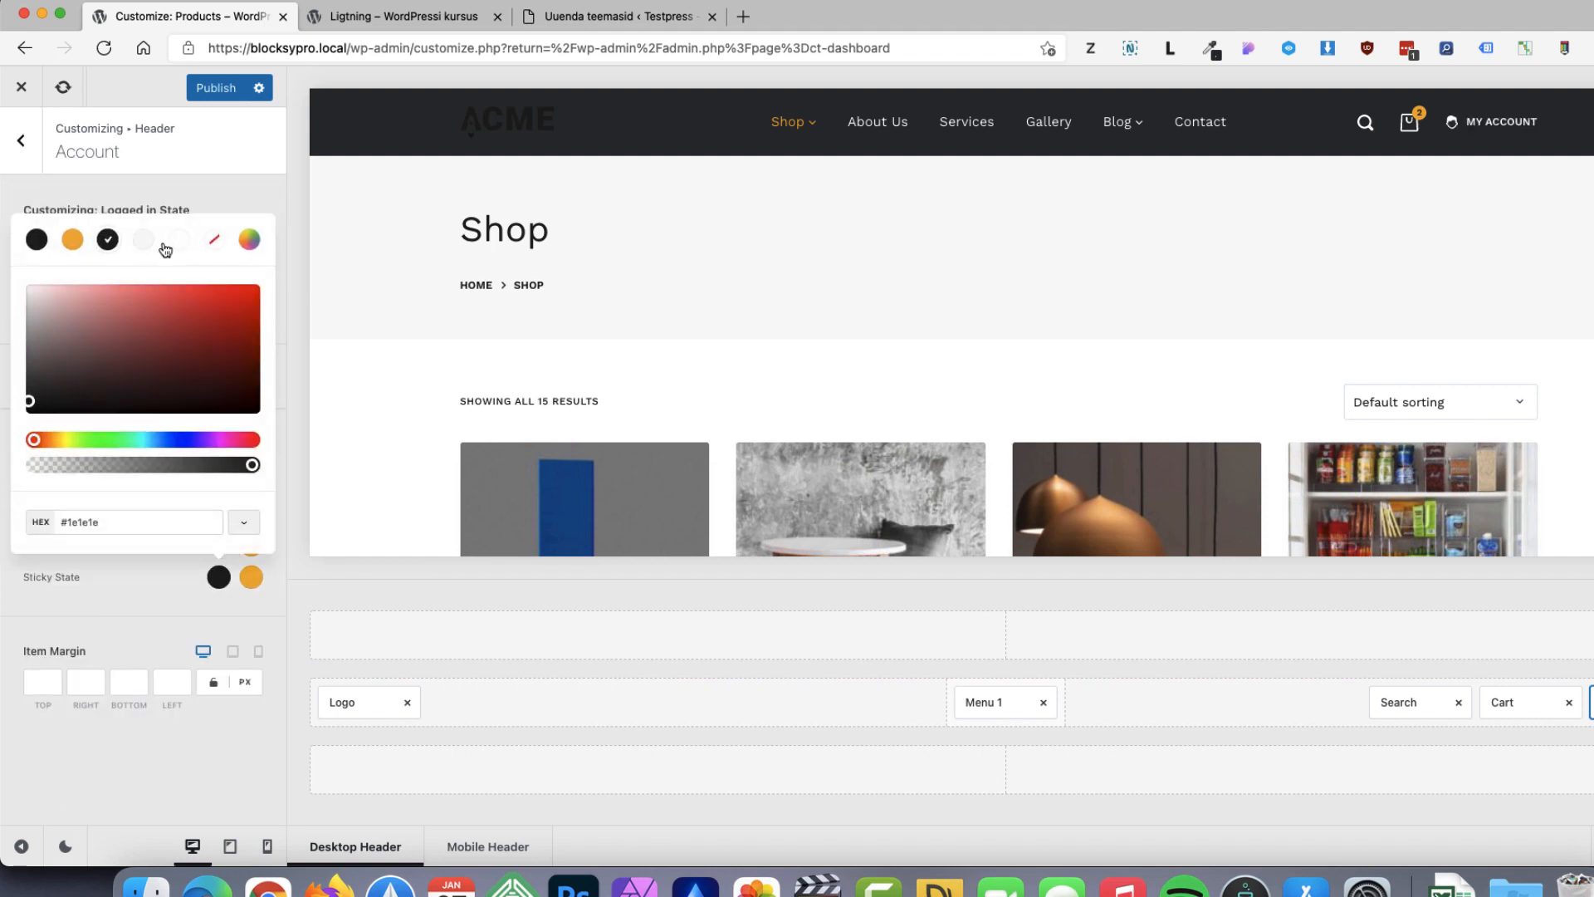
click(179, 241)
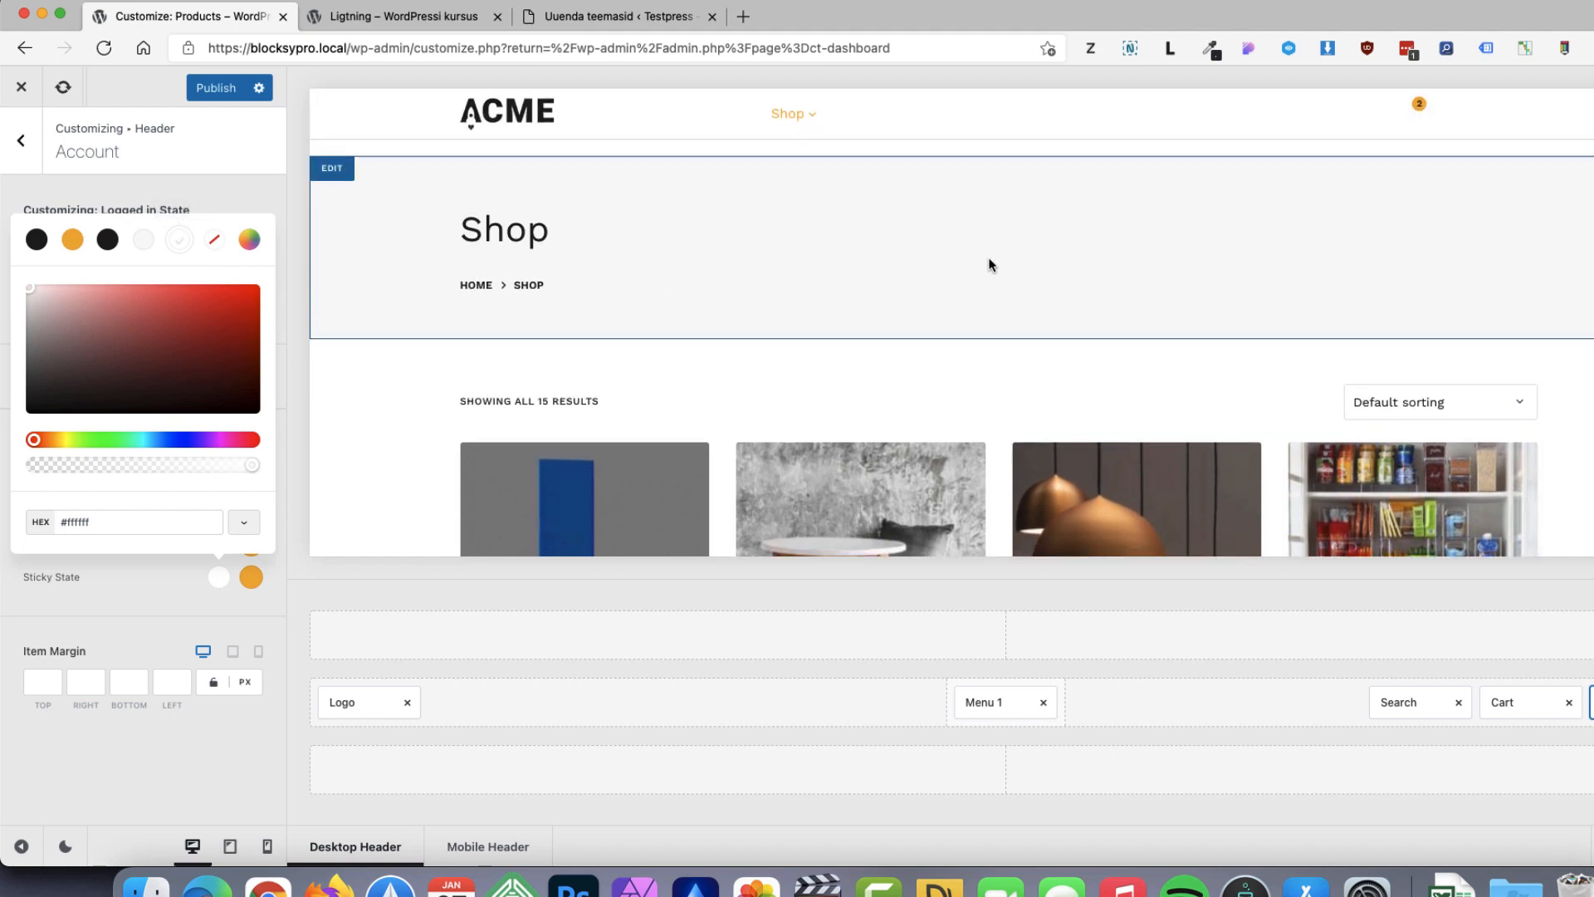
Set Menu 1's top-level font to Semi-Bold 600, uppercase, with a font size of 13 px
click(989, 704)
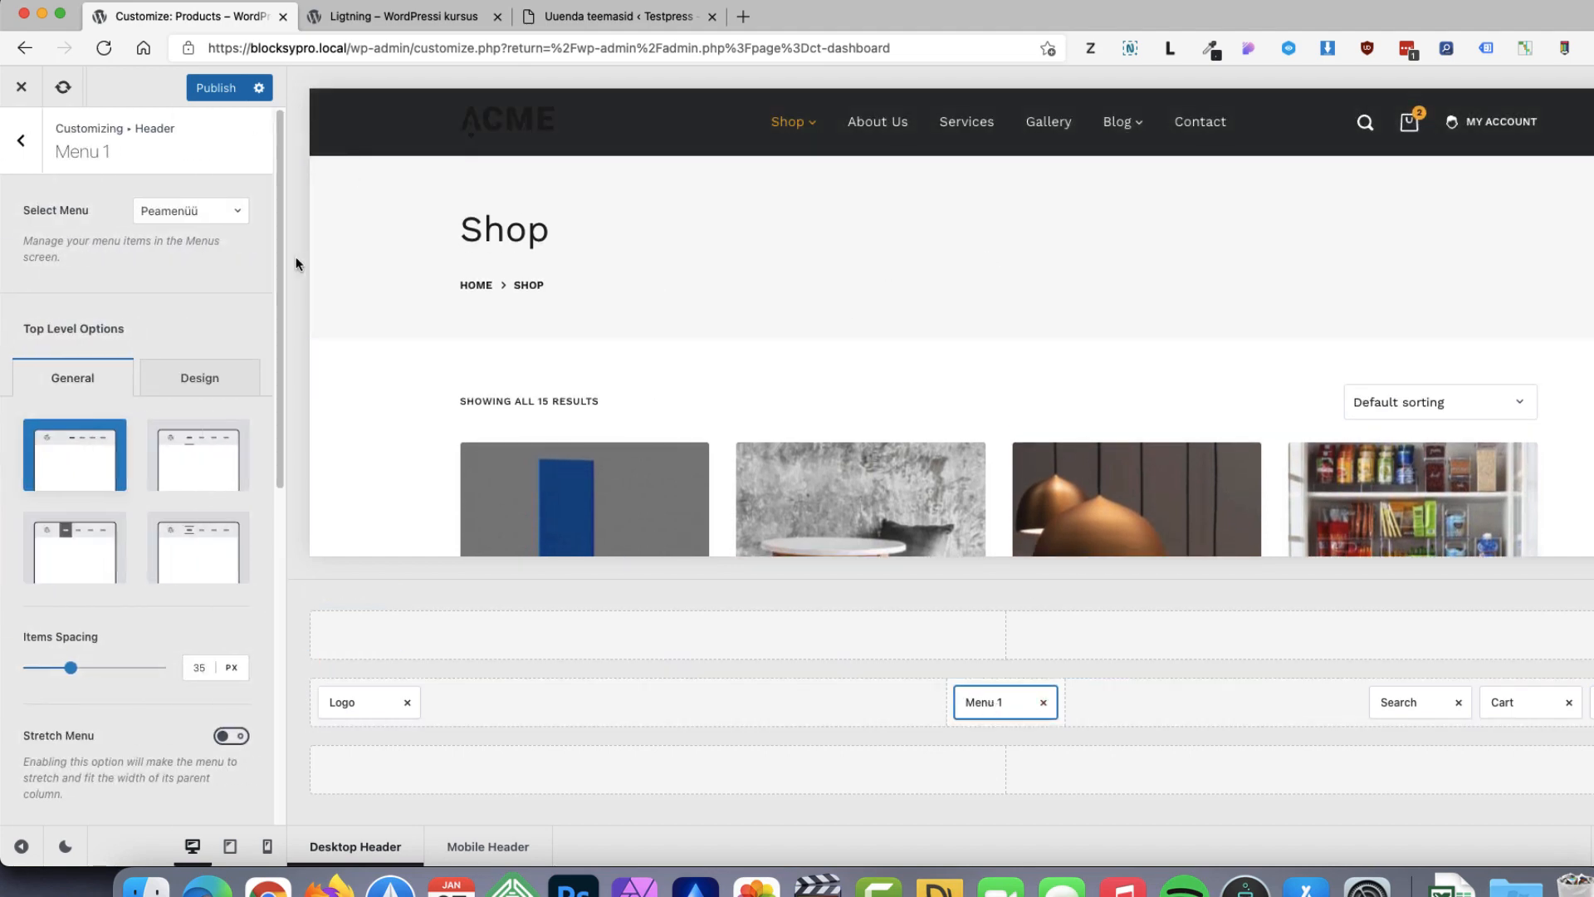
click(176, 378)
click(187, 458)
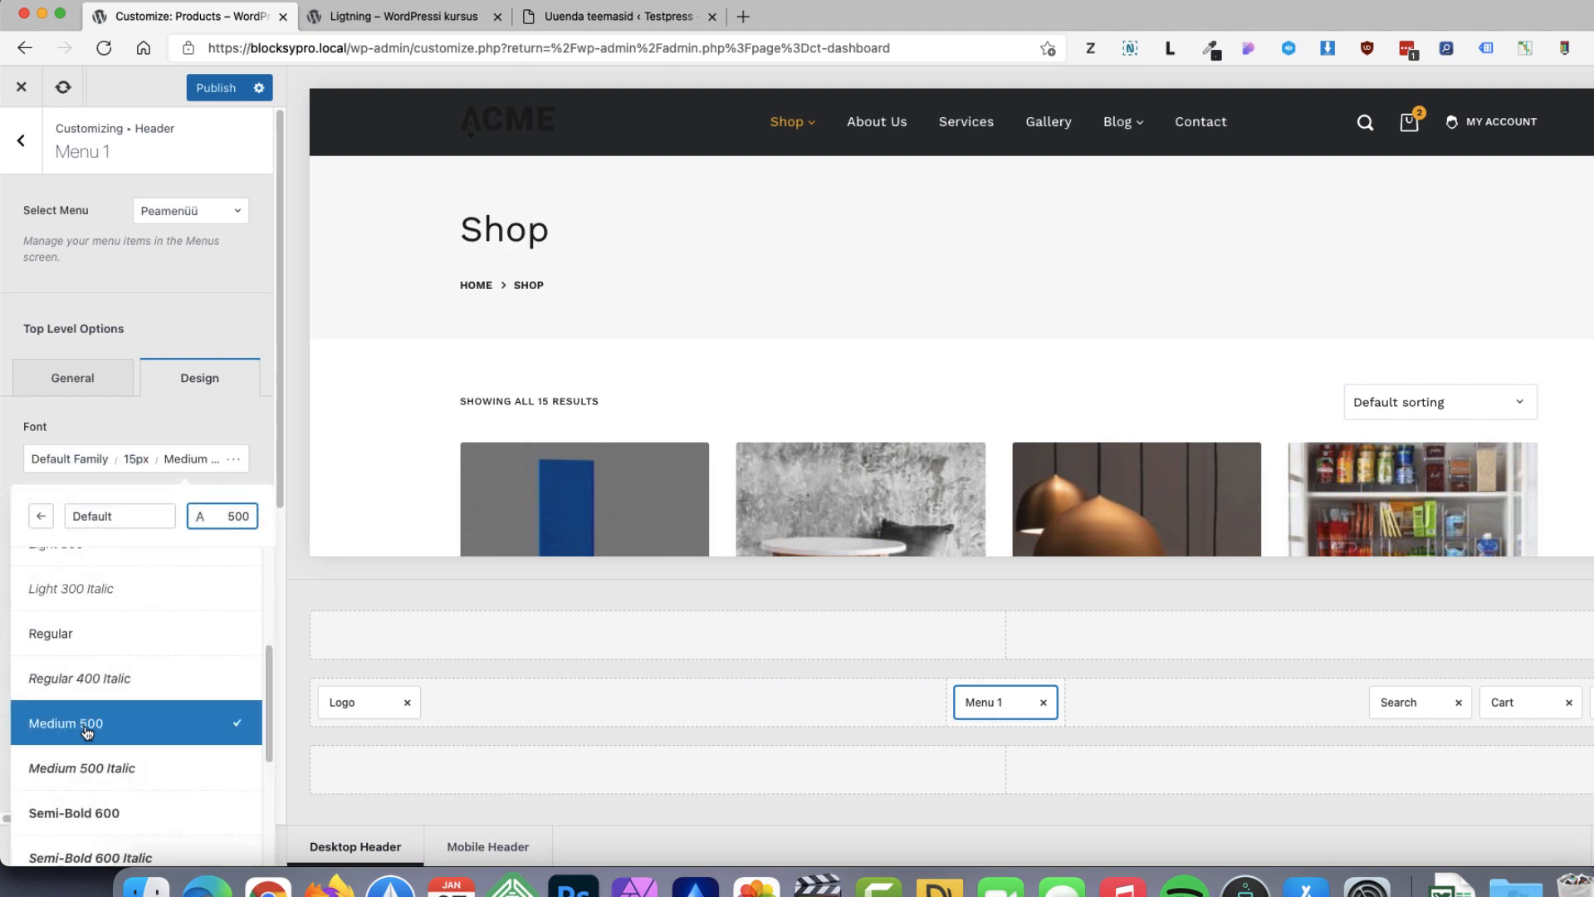
click(104, 813)
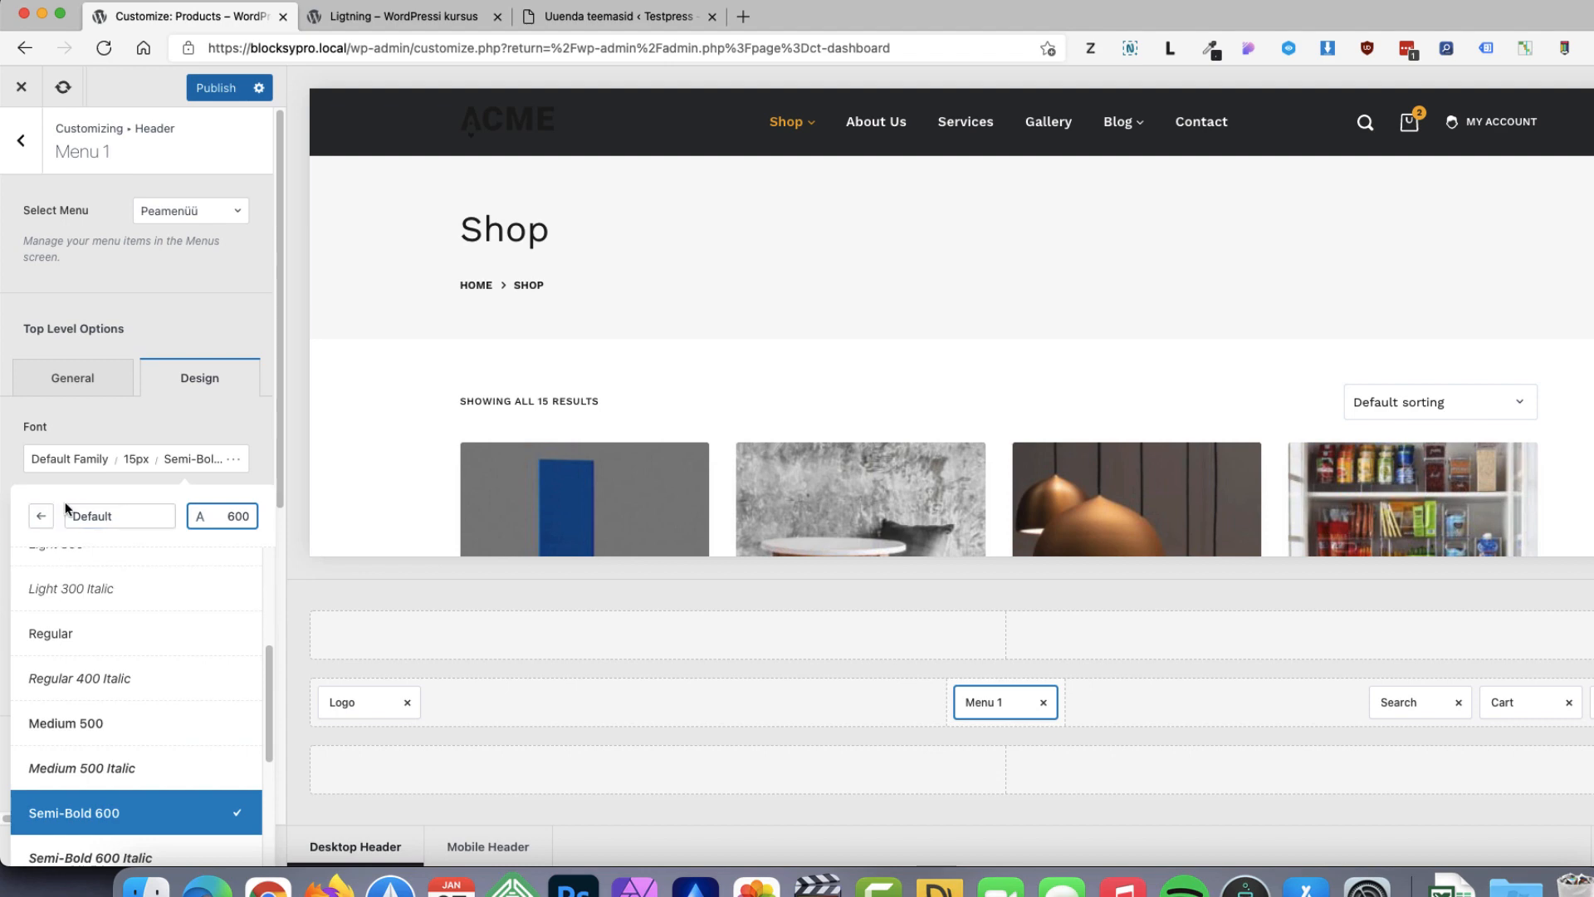
click(40, 516)
click(109, 838)
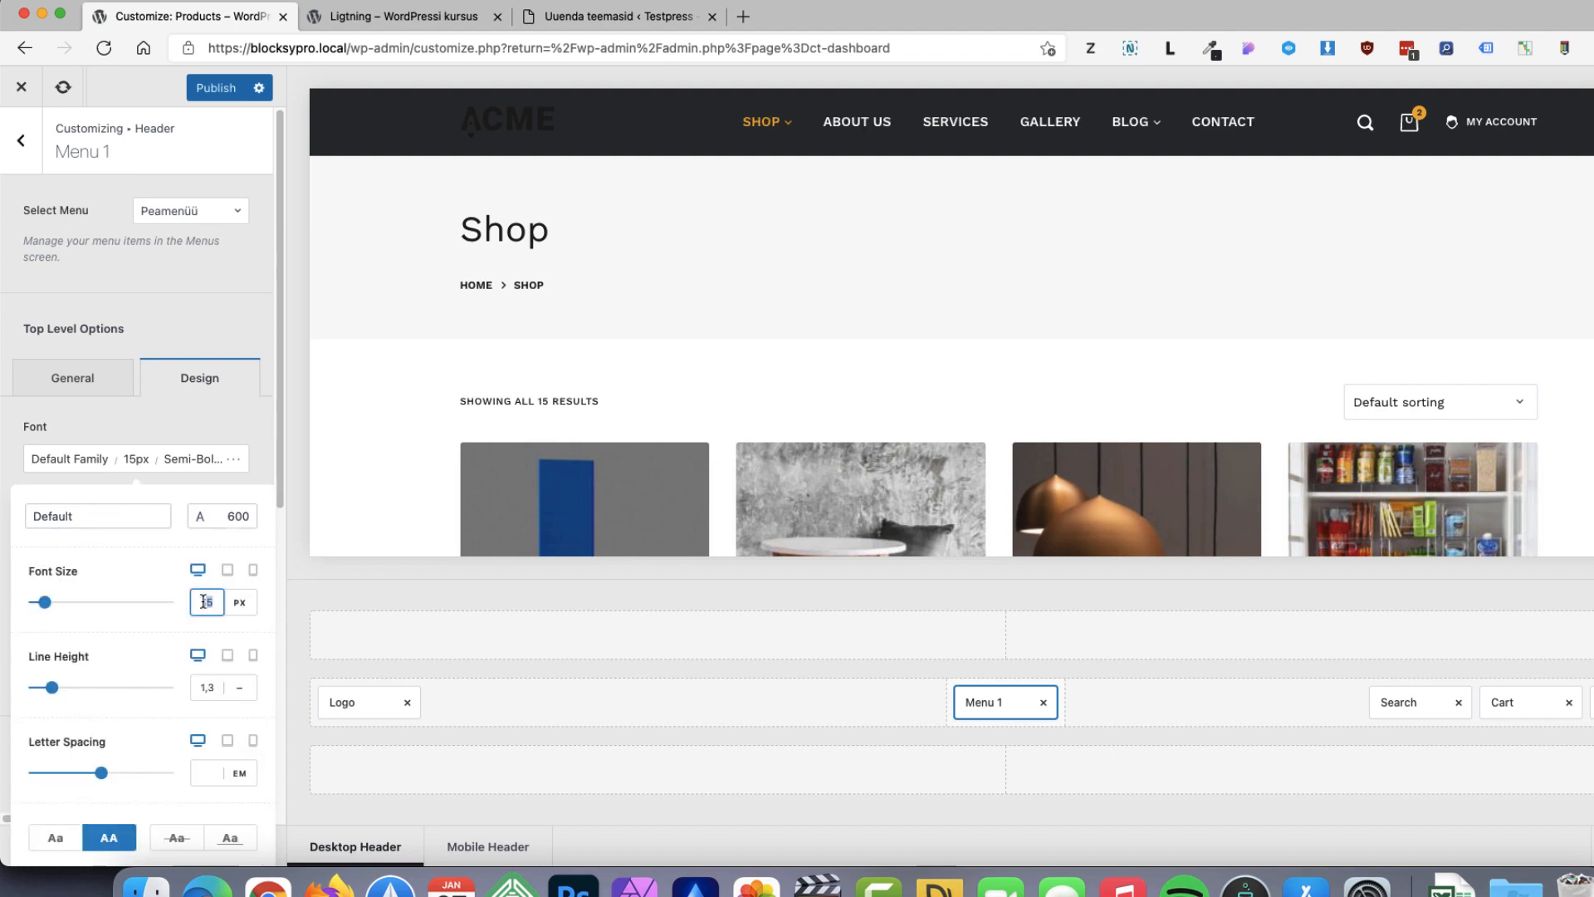
text(13)
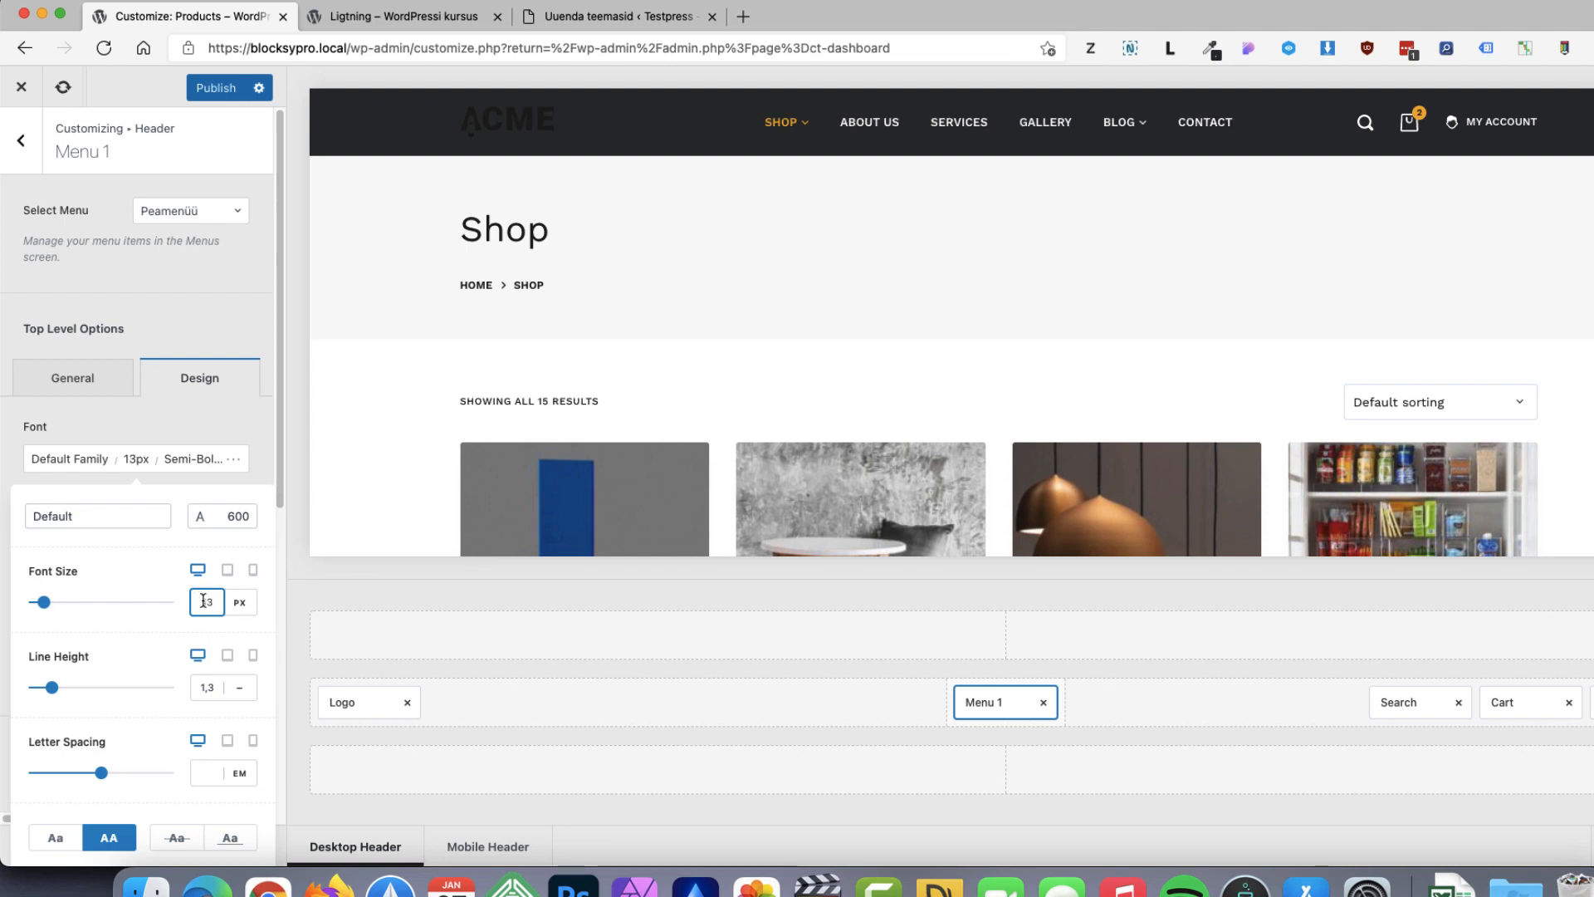
click(220, 430)
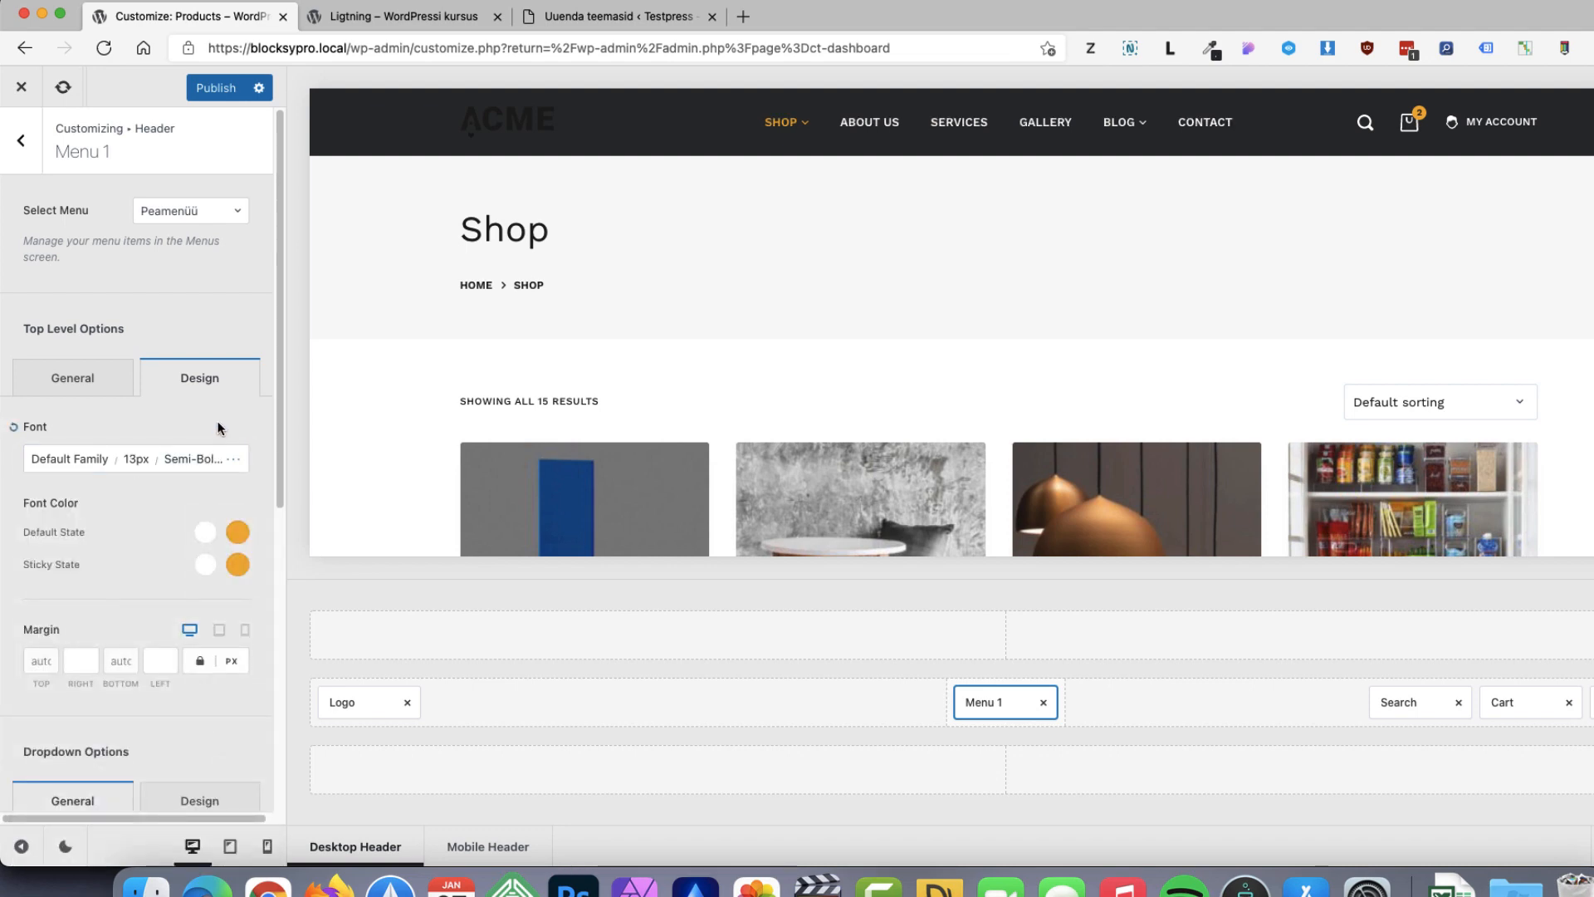
Replace the header's Logo image with the white ACME logo from the media library, searching for "logo"
click(345, 701)
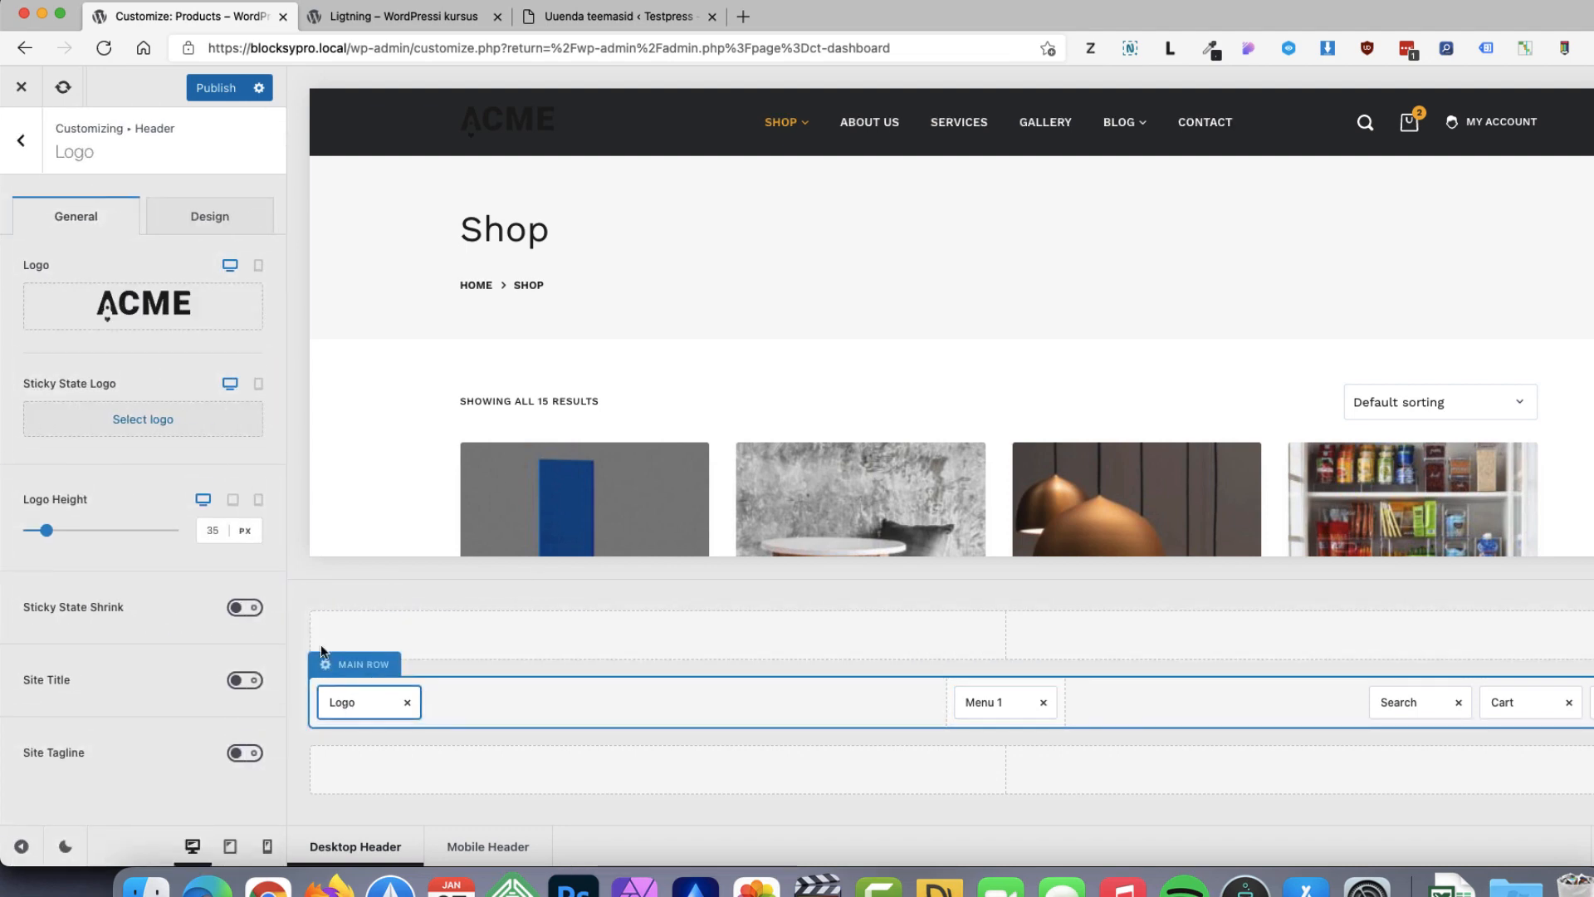
click(129, 306)
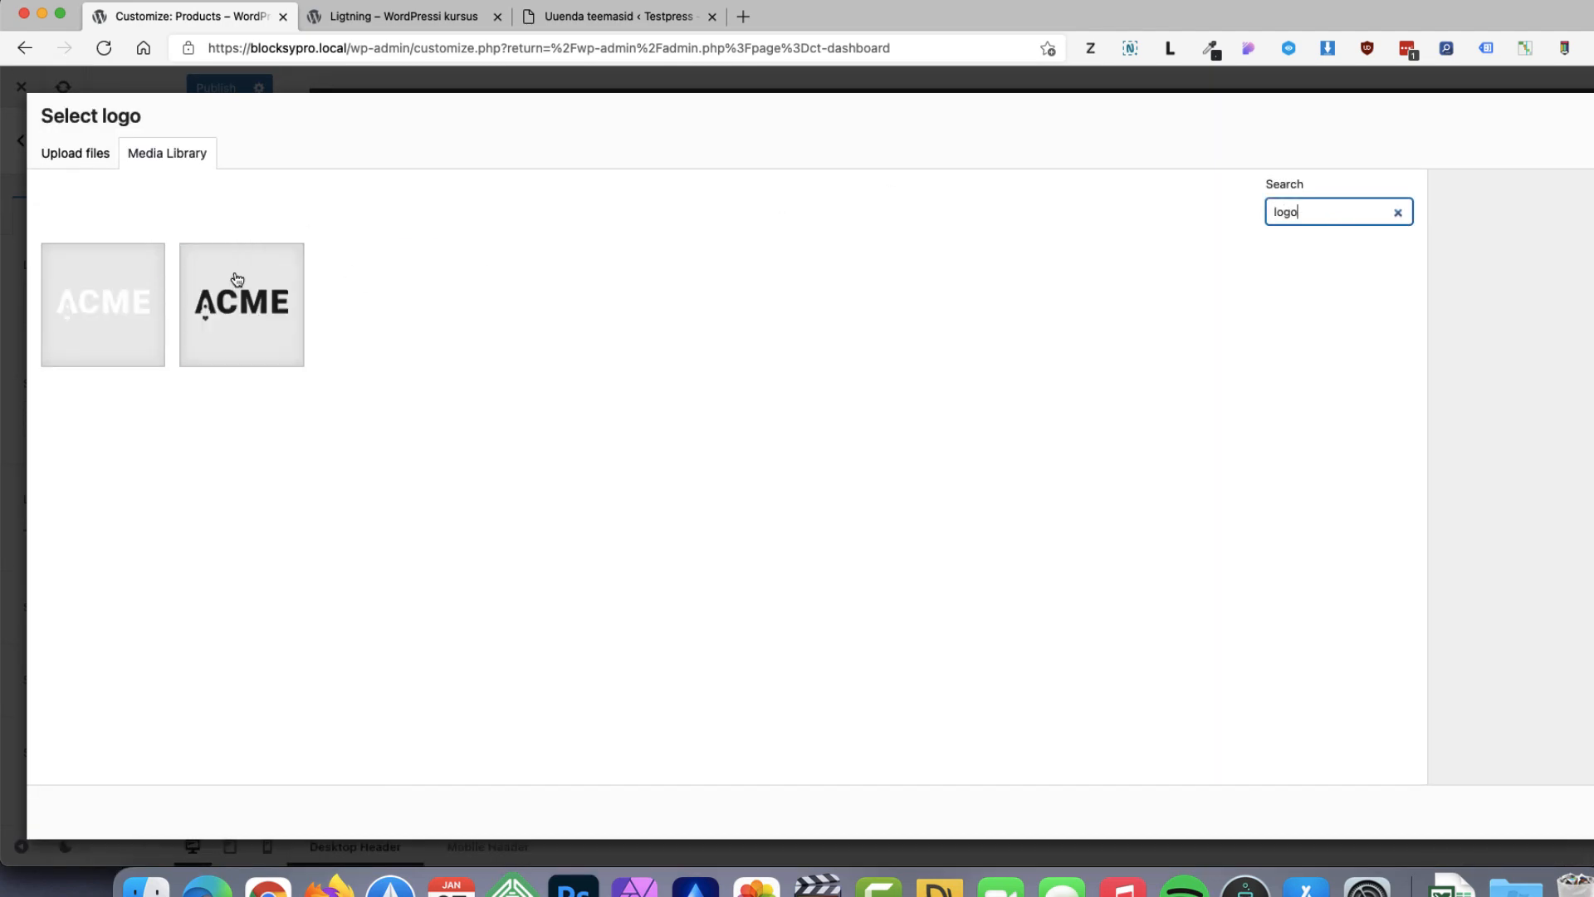
click(120, 300)
click(1582, 812)
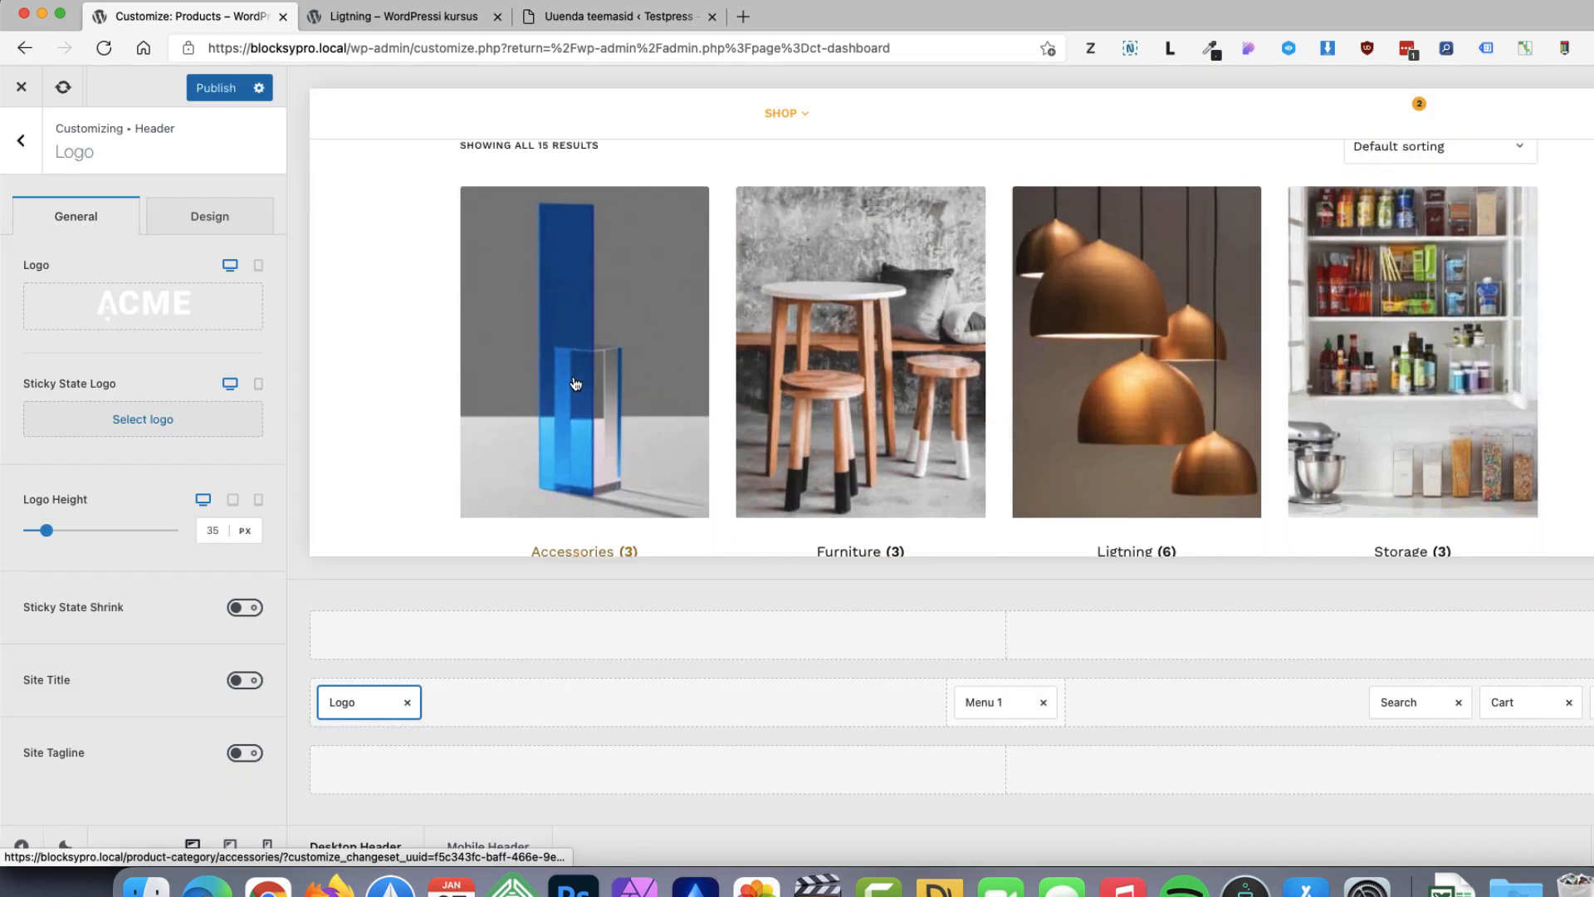
Set the Main Row's sticky state background colour to #2f3132, the same as its default state
click(20, 140)
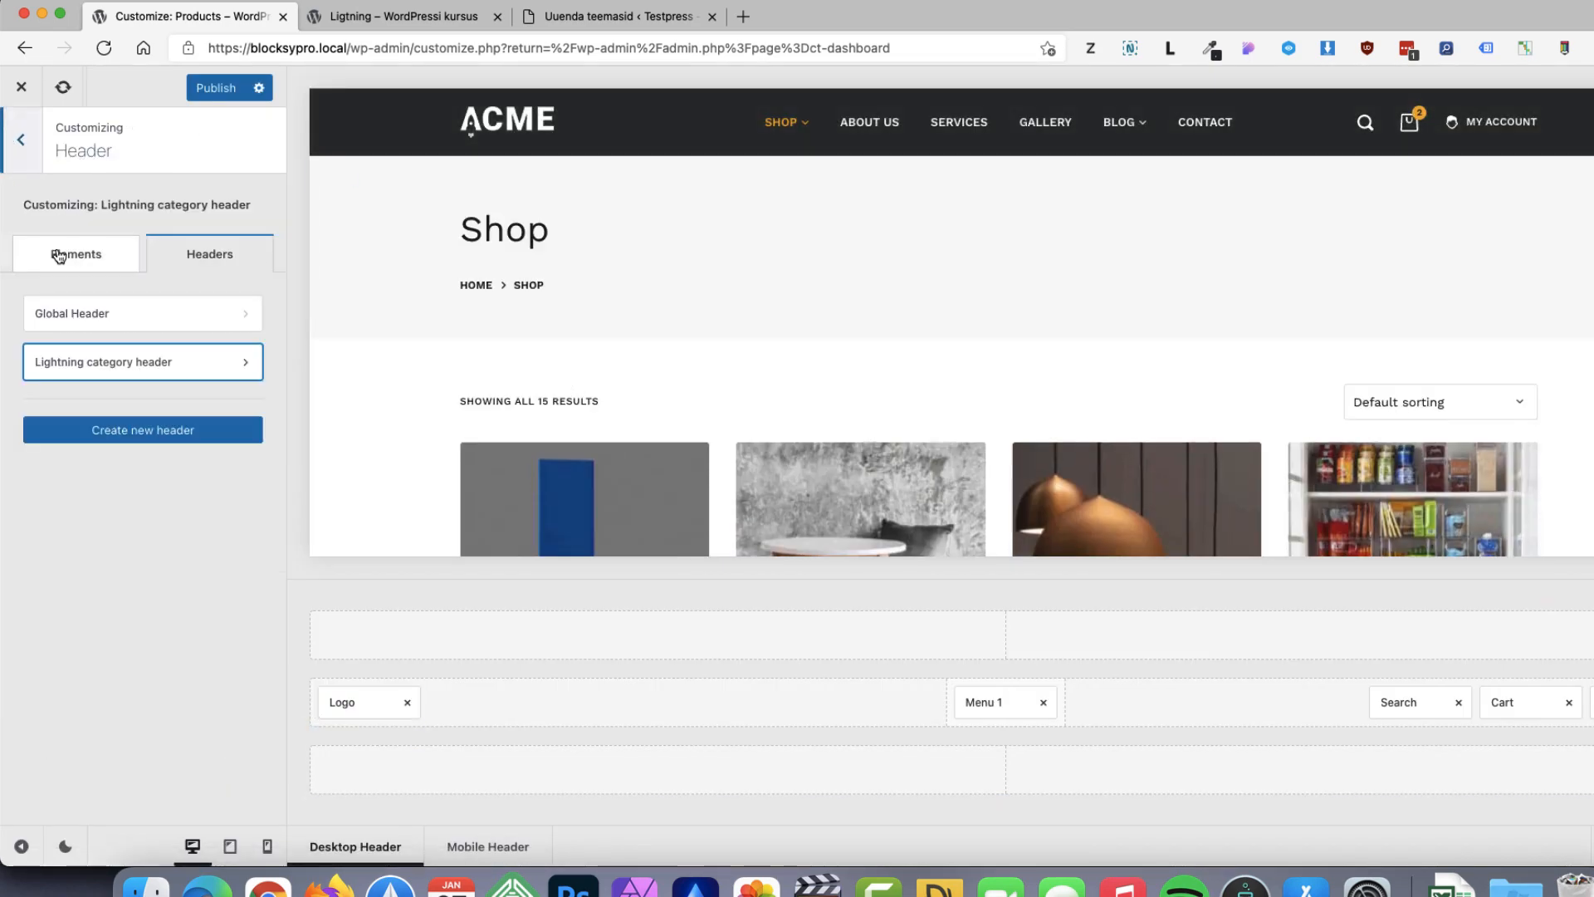
click(355, 673)
click(204, 219)
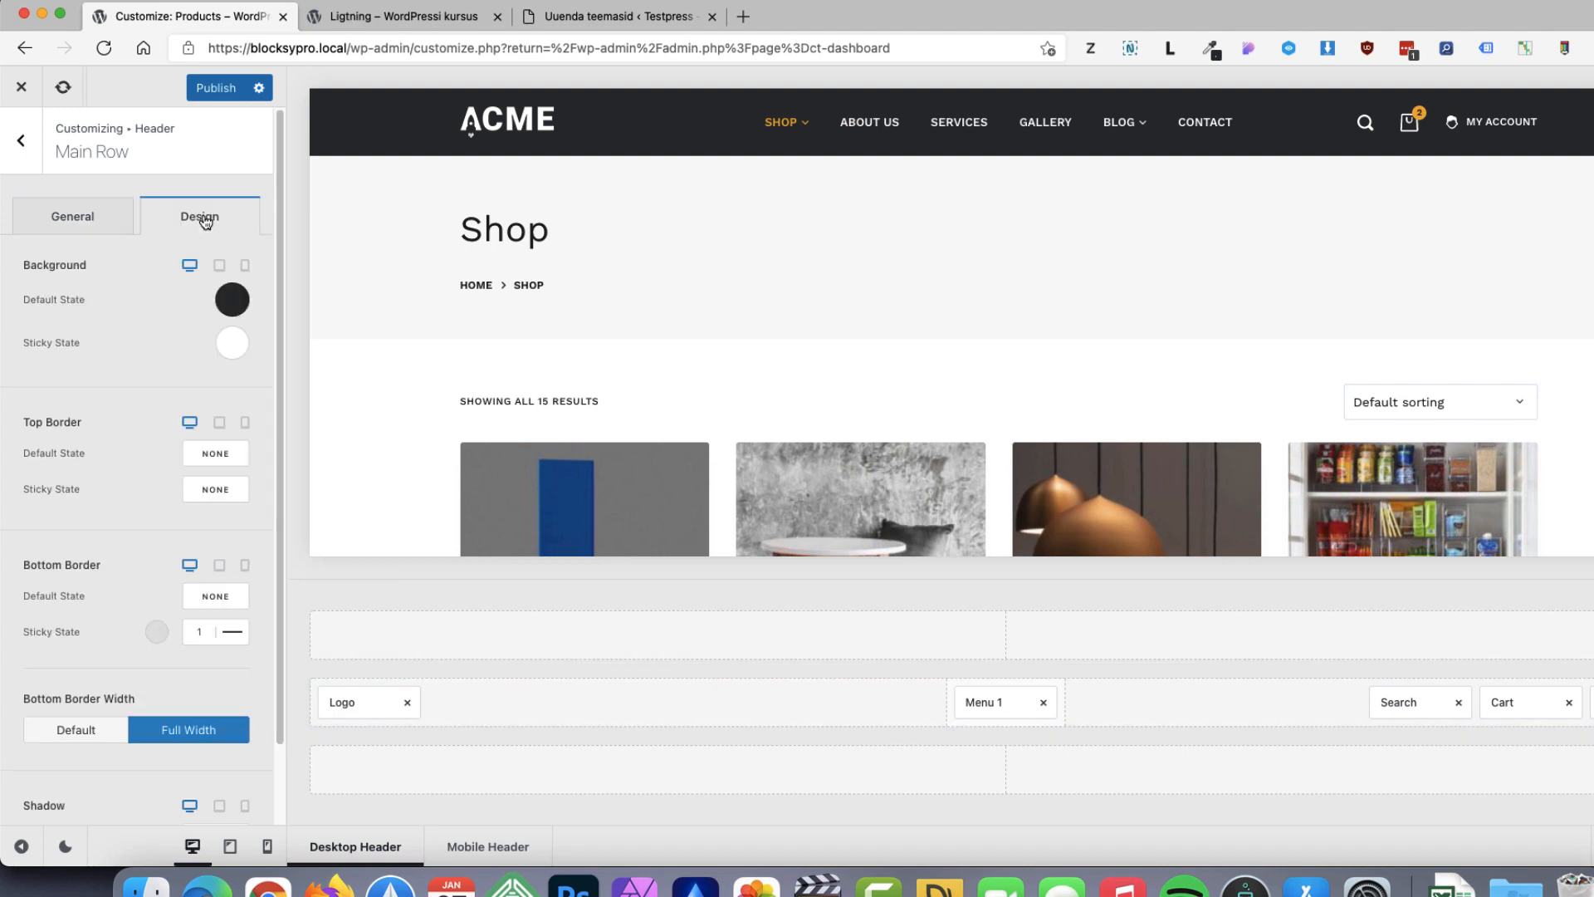
click(228, 344)
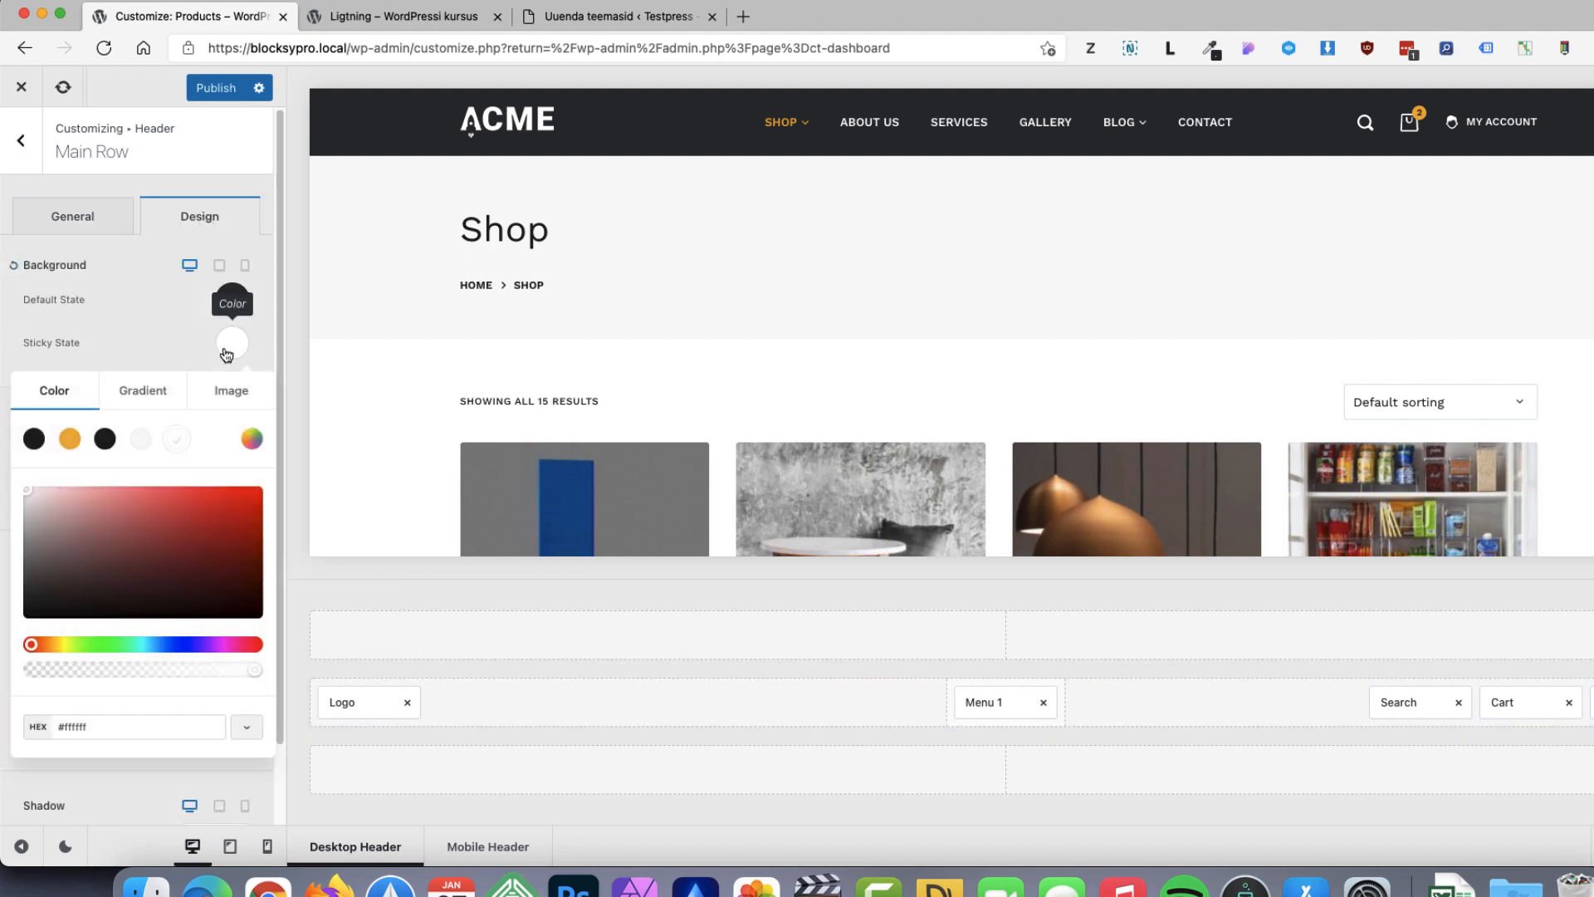
click(232, 300)
click(121, 682)
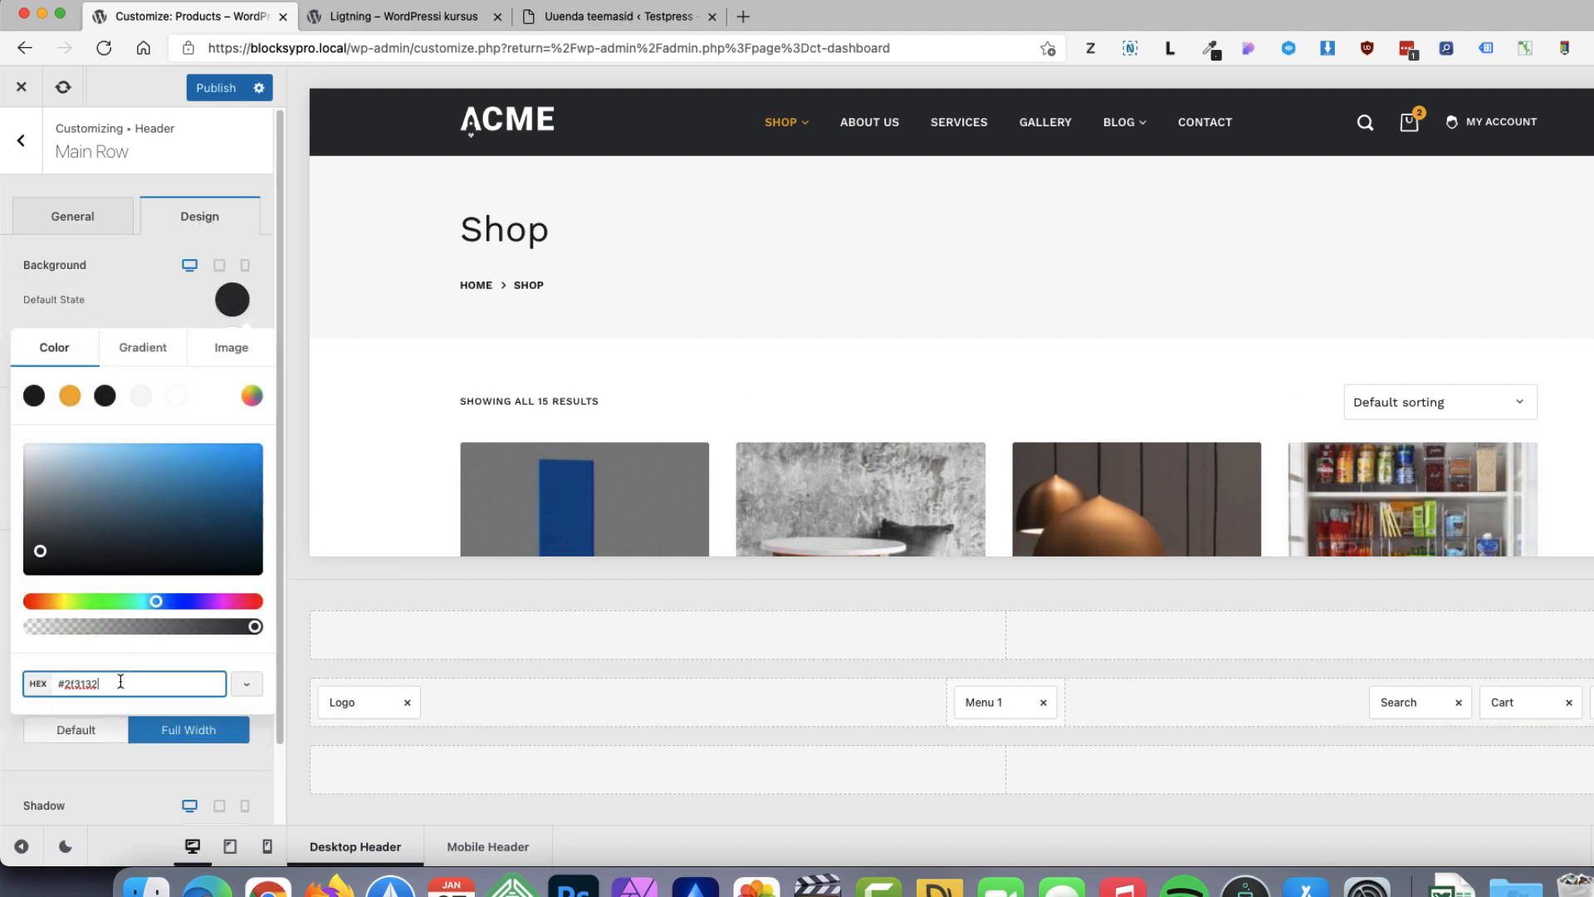
click(232, 300)
click(232, 343)
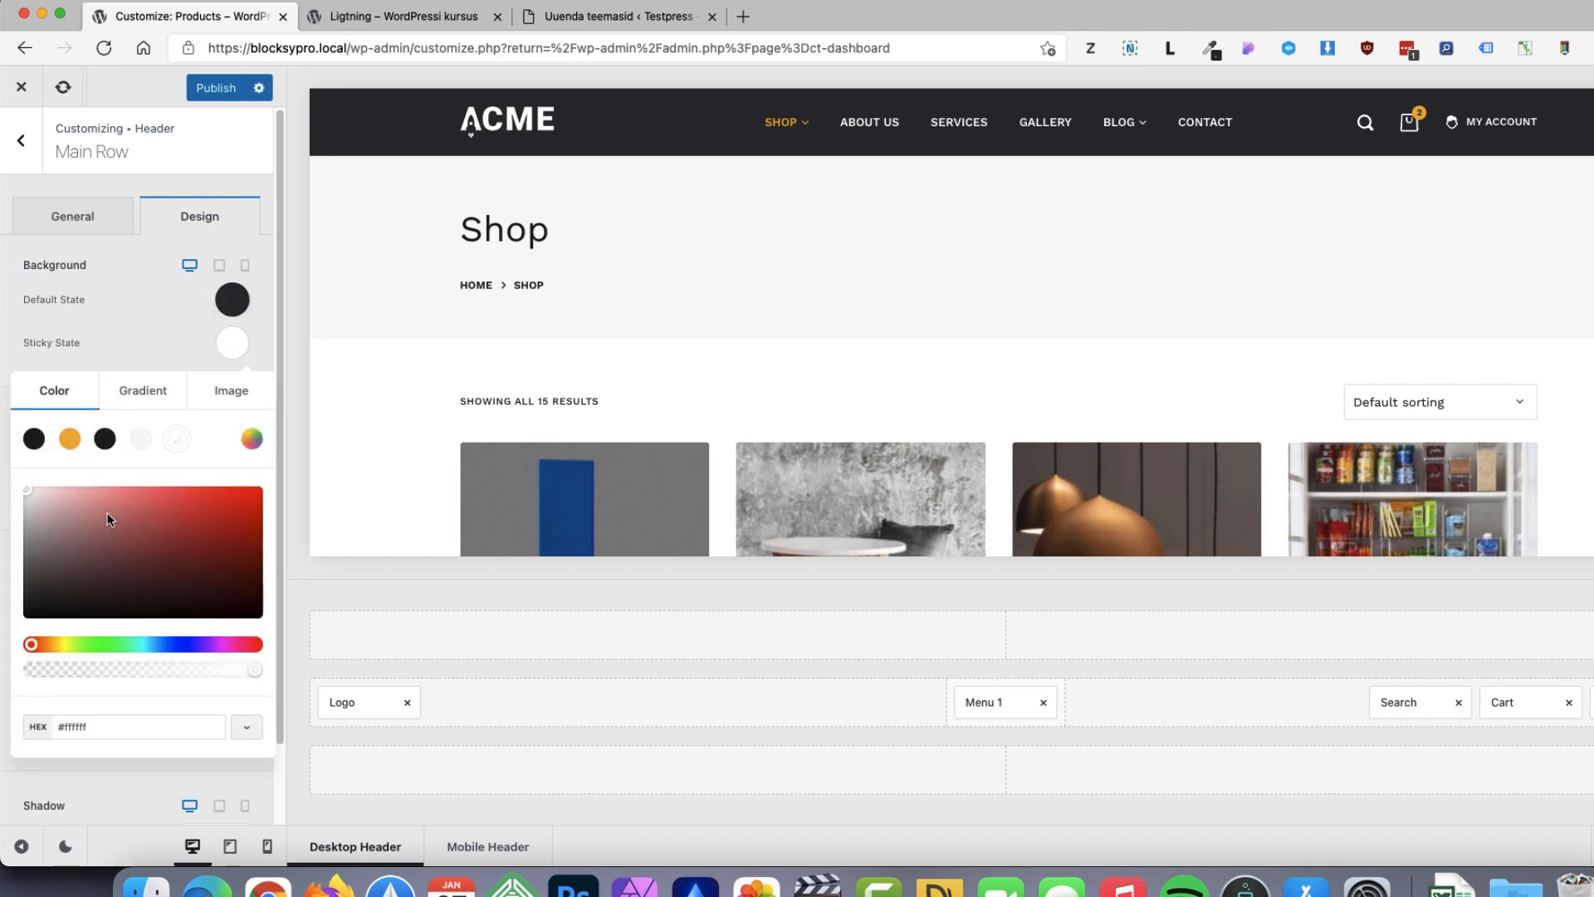
triple_click(132, 735)
text(#2f3132)
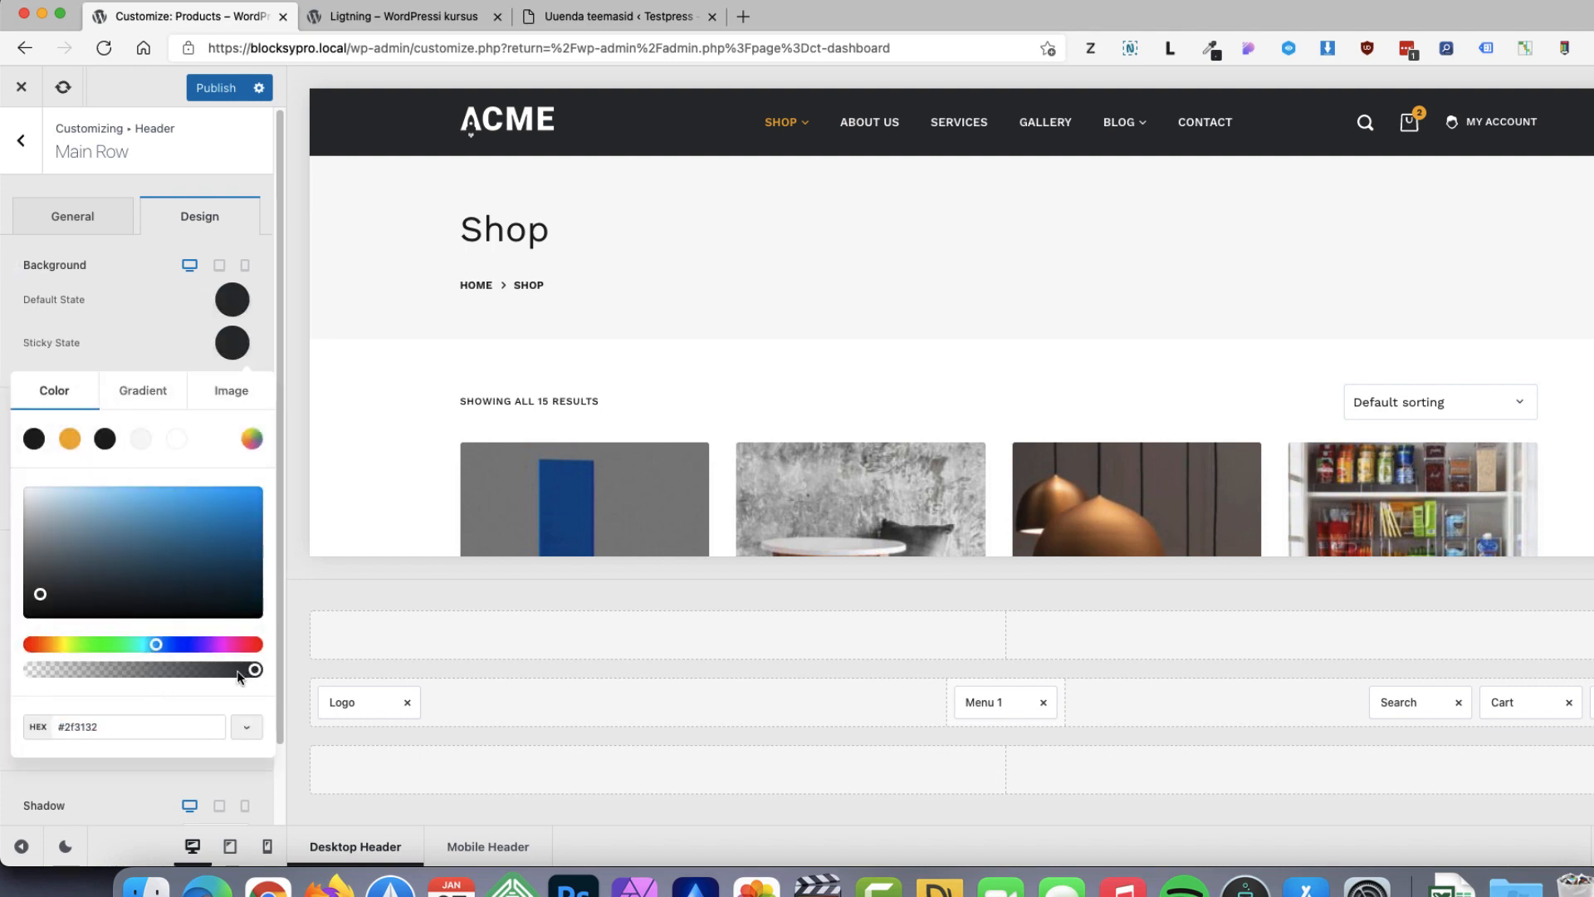
Lower the Main Row's sticky background opacity to 0.9 and check it in the preview over the shop products
drag(239, 676, 232, 670)
scroll(810, 297, down, 3)
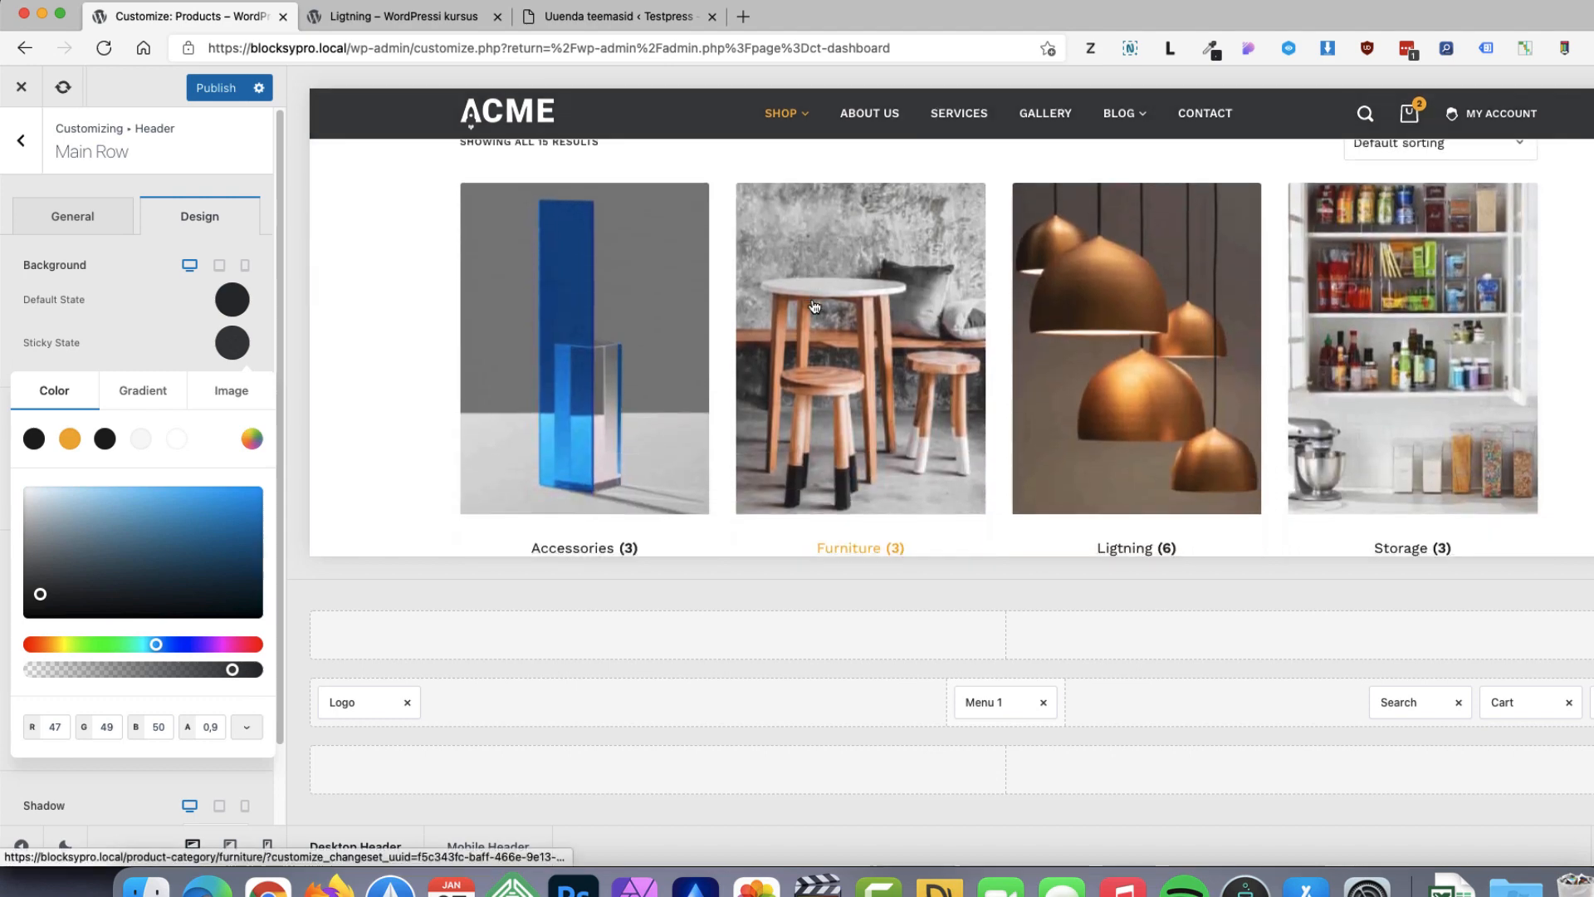
scroll(815, 308, down, 6)
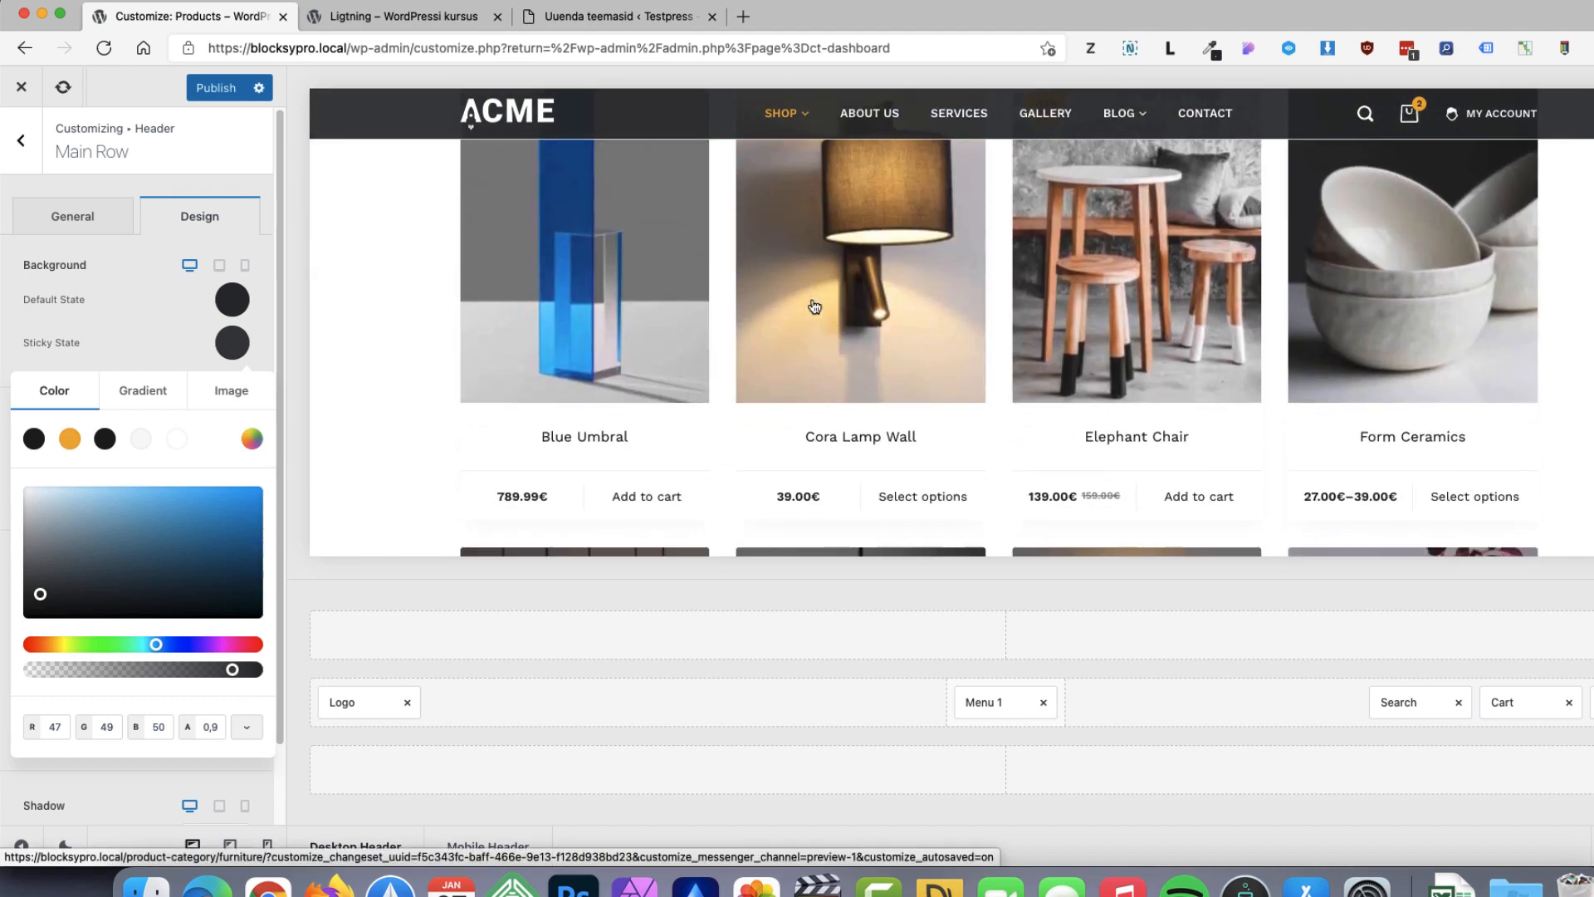
scroll(814, 308, down, 2)
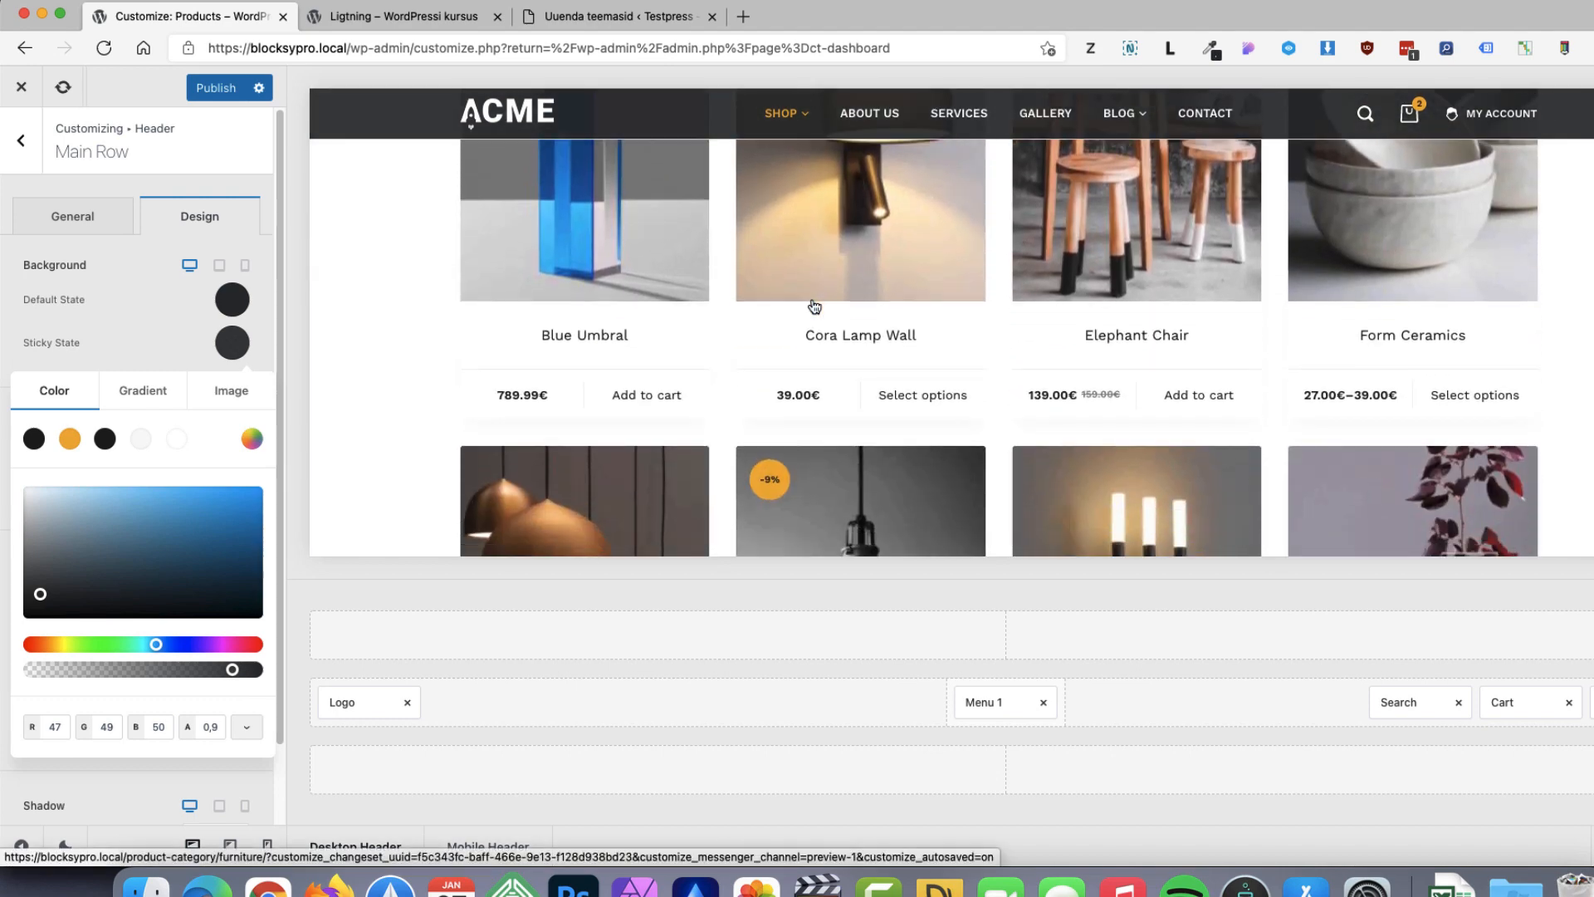
click(148, 312)
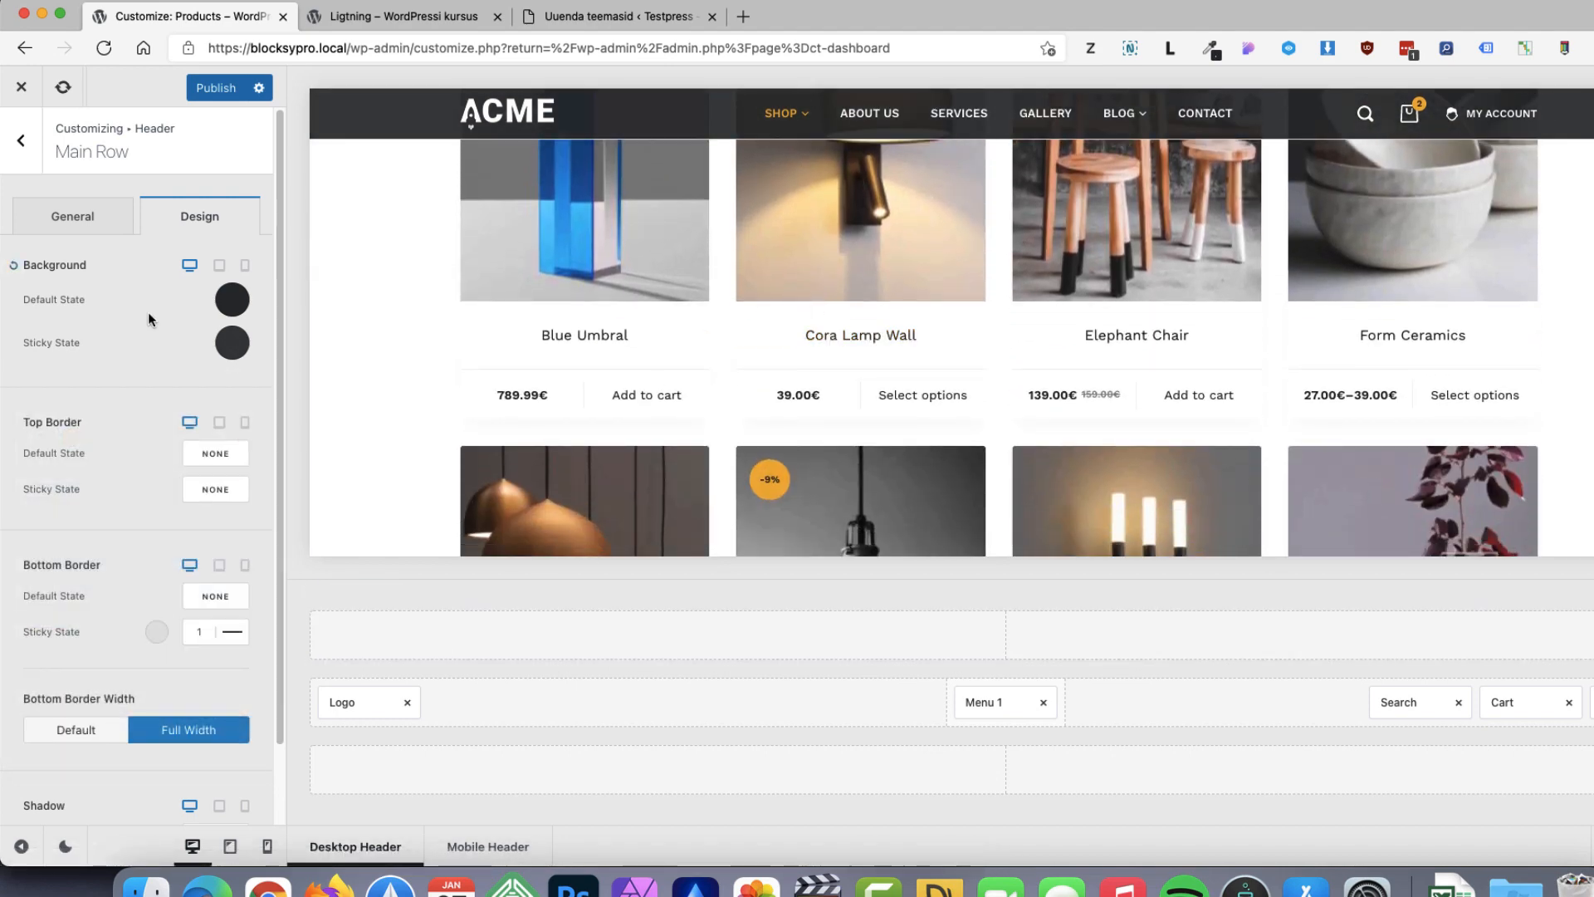
Set the Main Row's sticky state bottom border to none and publish the header changes
click(161, 637)
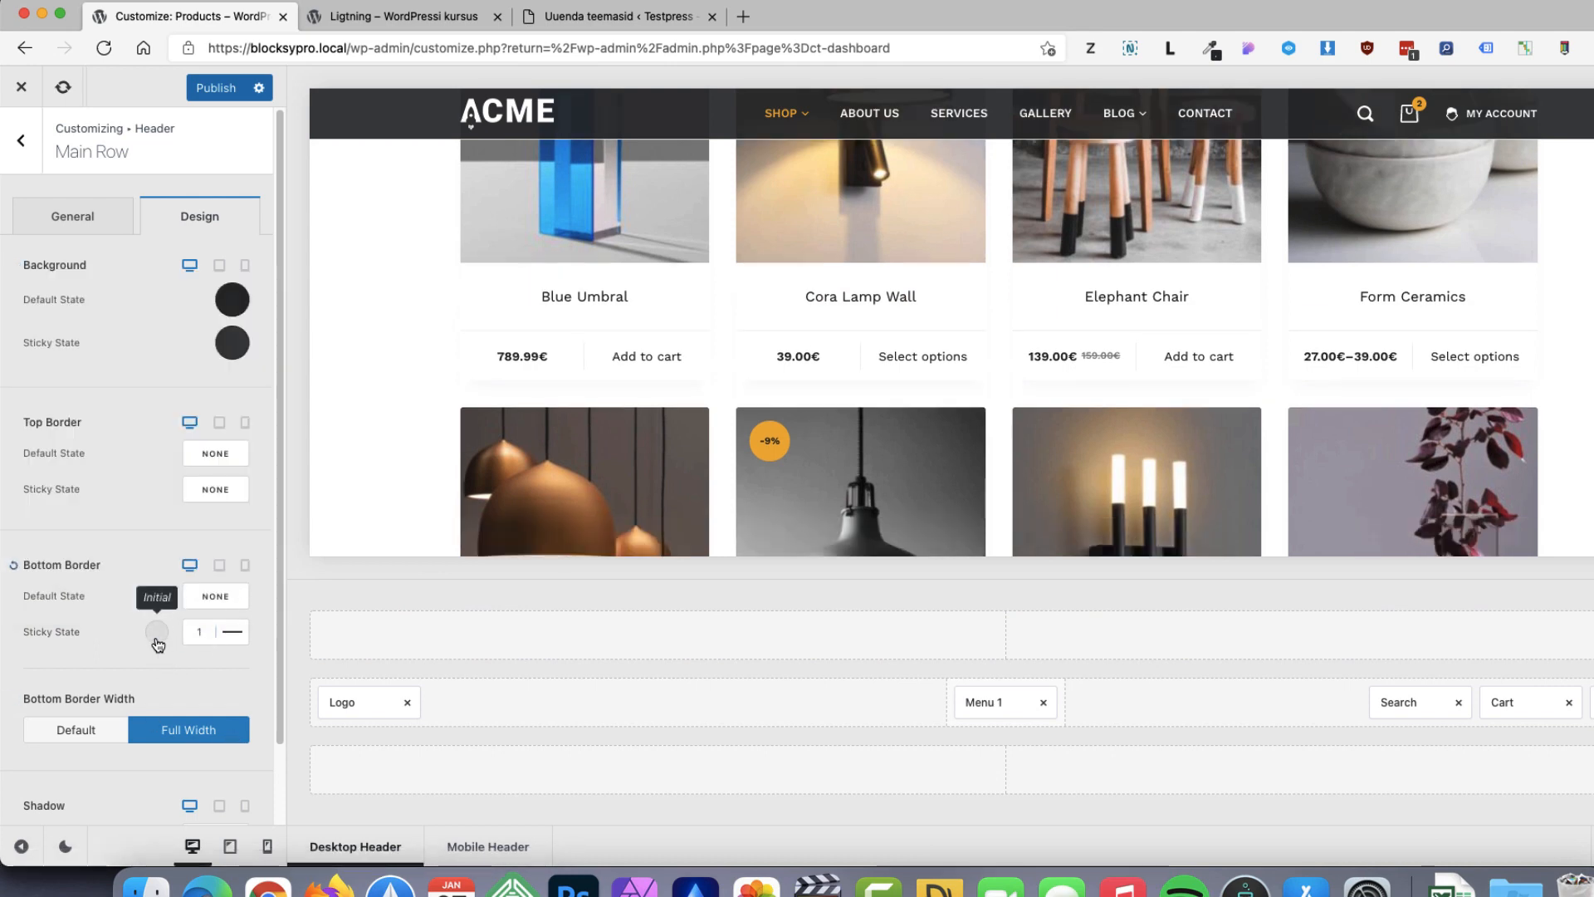
click(186, 638)
click(233, 632)
click(234, 660)
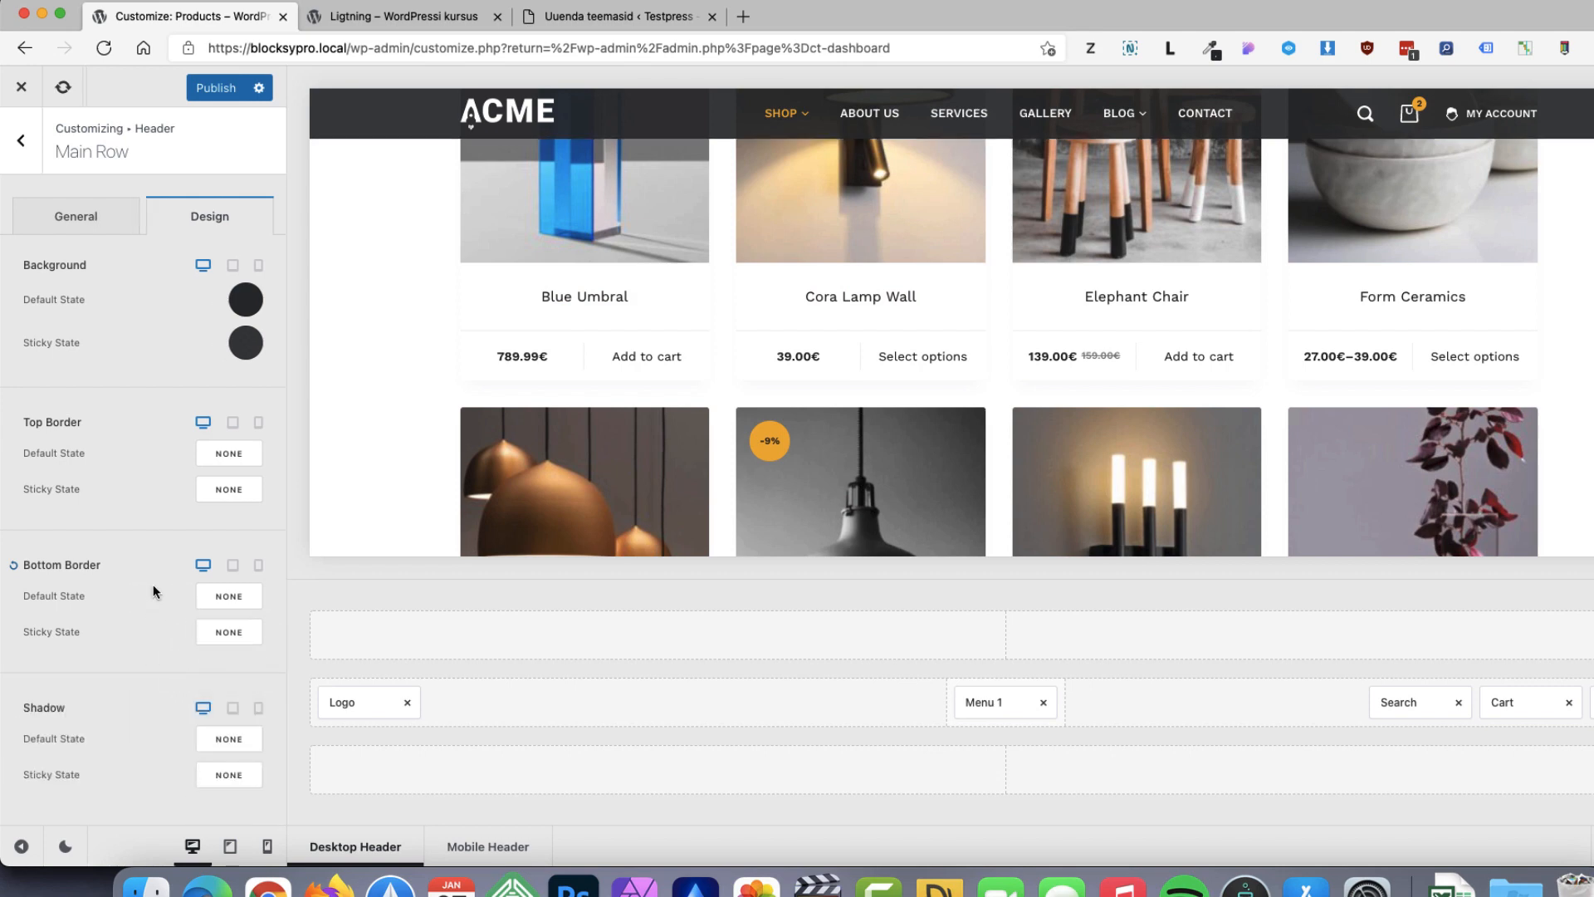
scroll(817, 304, down, 8)
scroll(820, 305, up, 16)
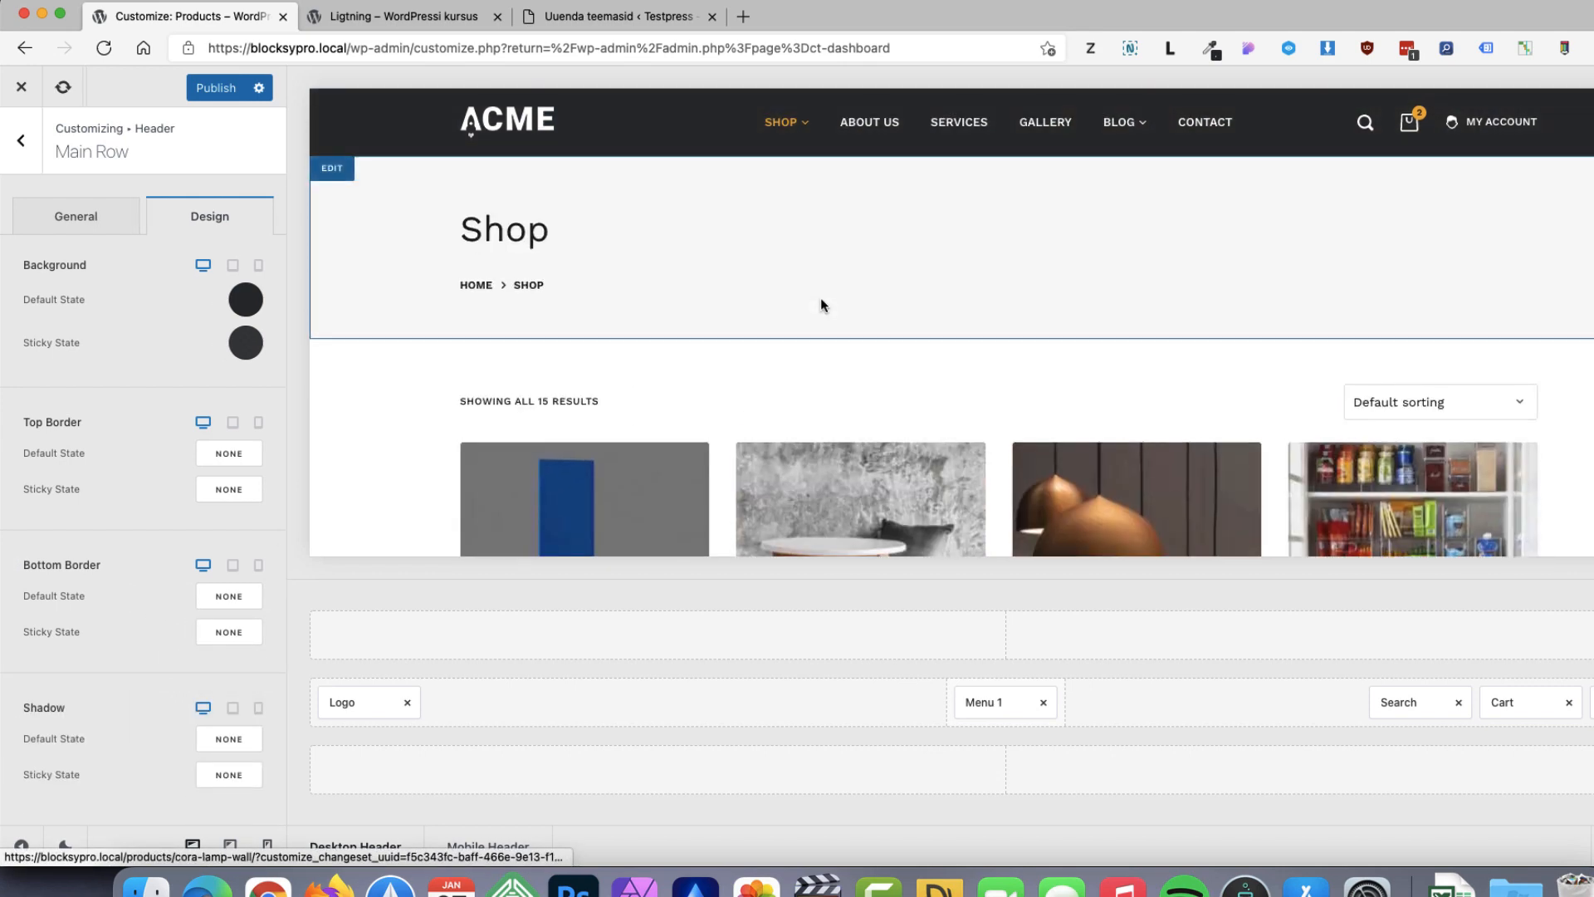
click(213, 87)
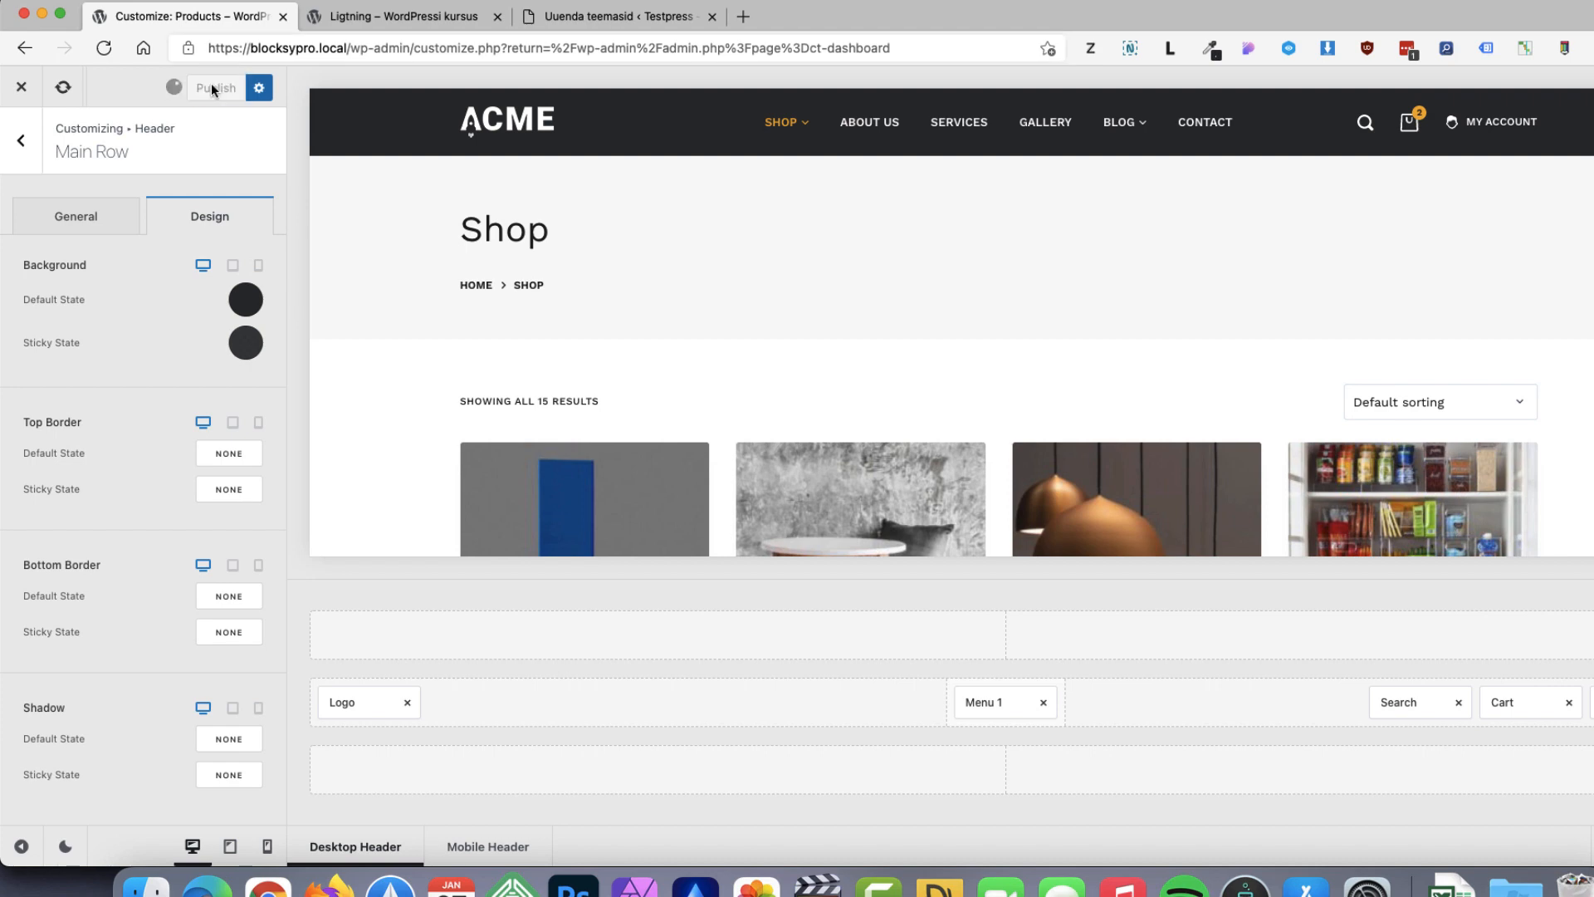
Check the header on the live Ligtning category page and the Cora Lamp Wall product page, including its sticky state
click(366, 18)
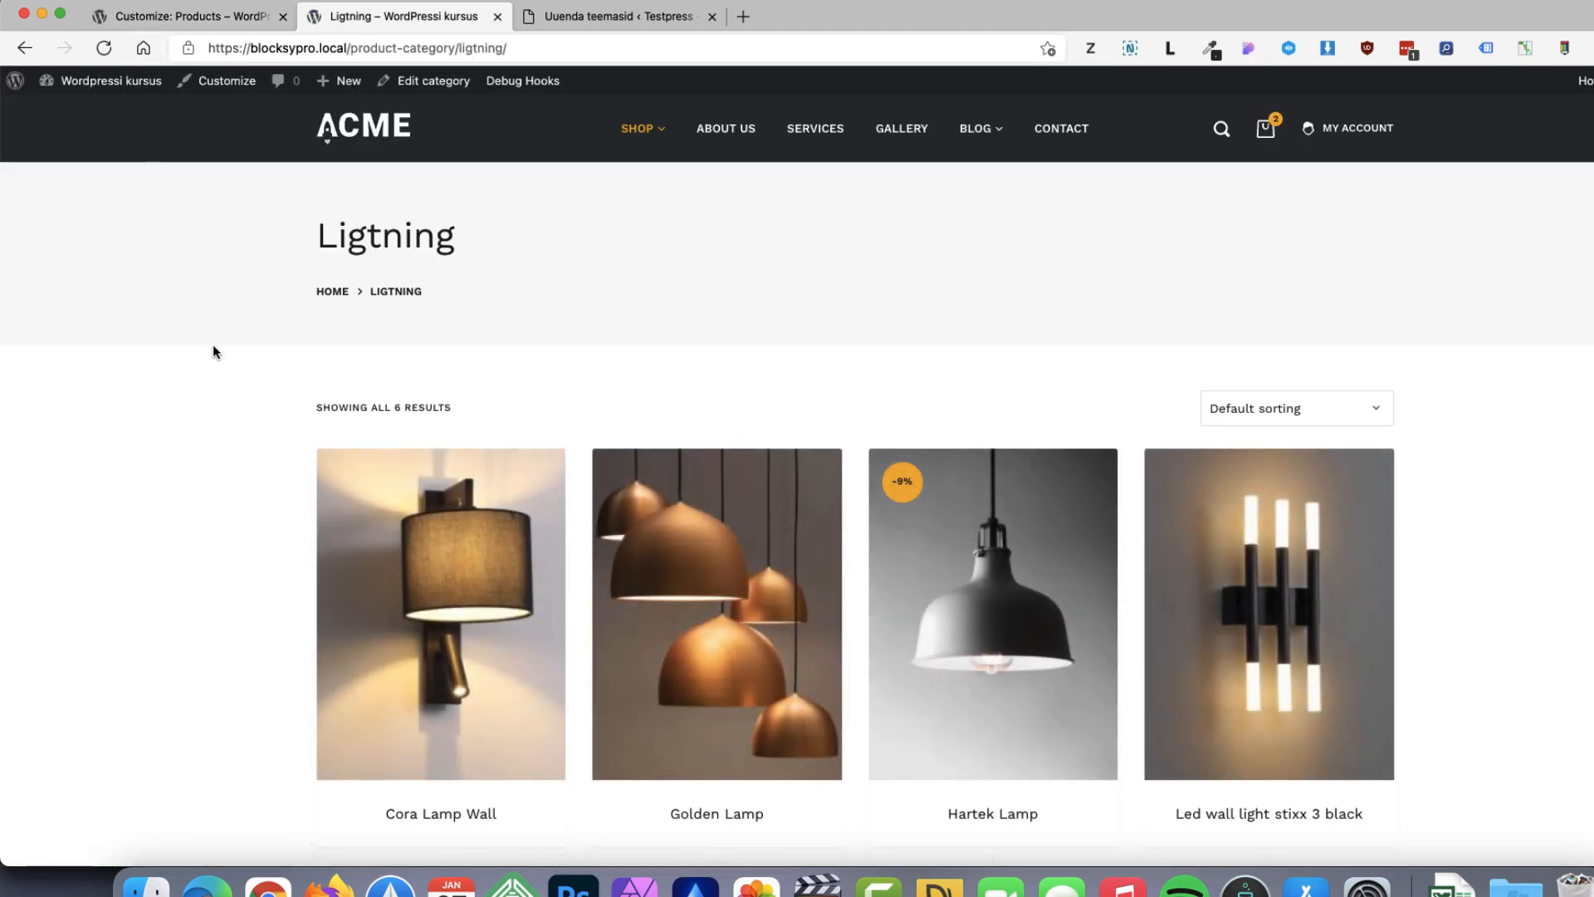
scroll(215, 343, down, 5)
scroll(219, 345, down, 5)
scroll(221, 345, up, 10)
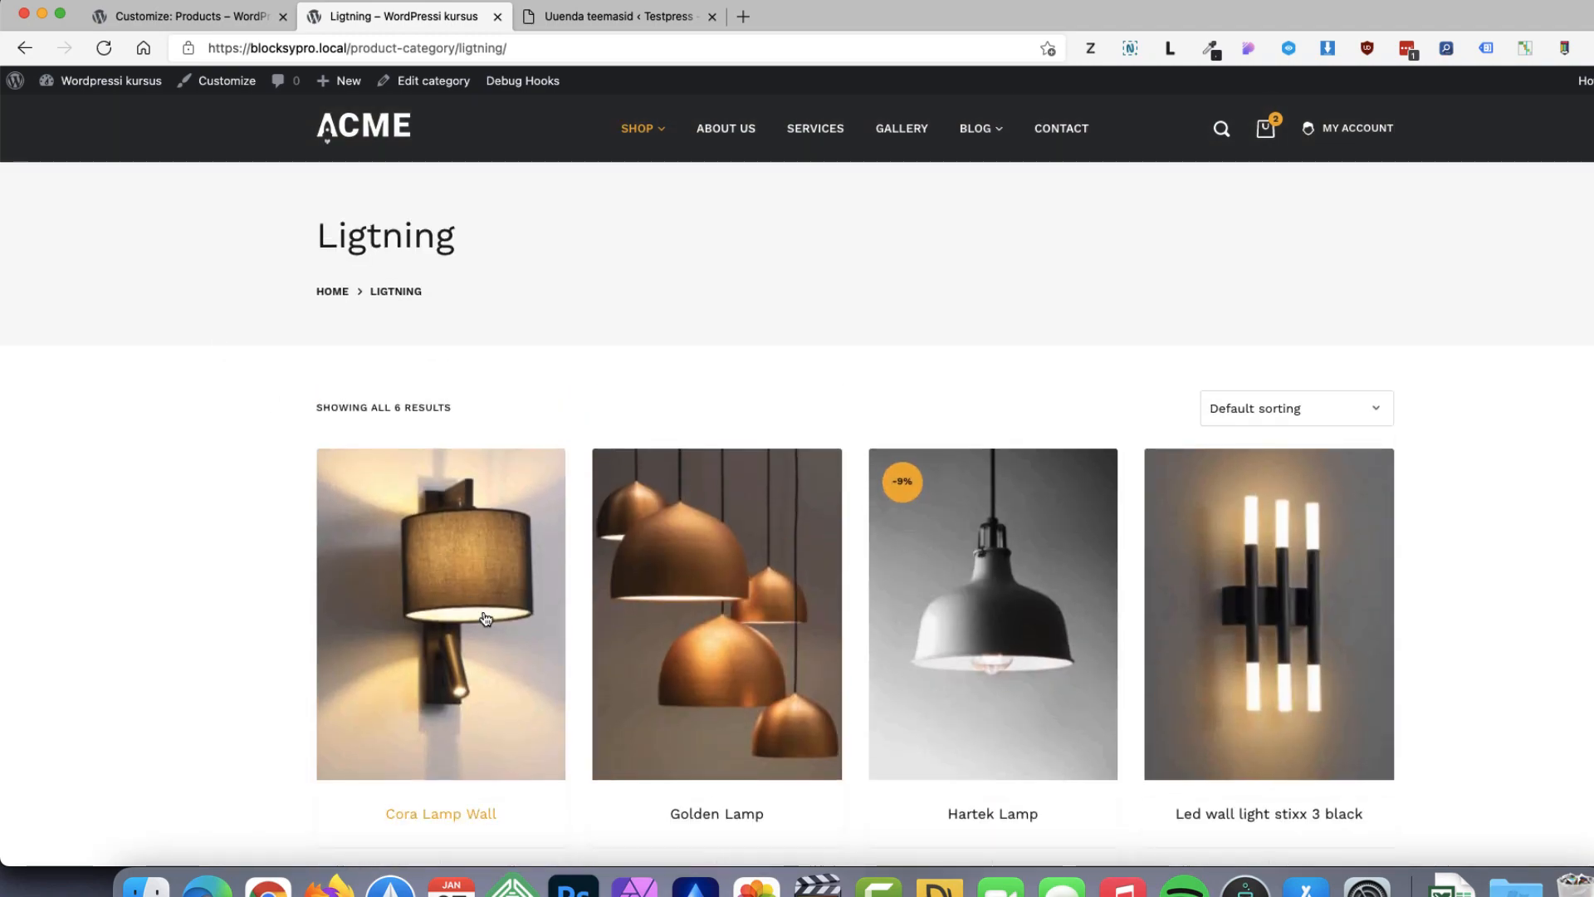
click(484, 619)
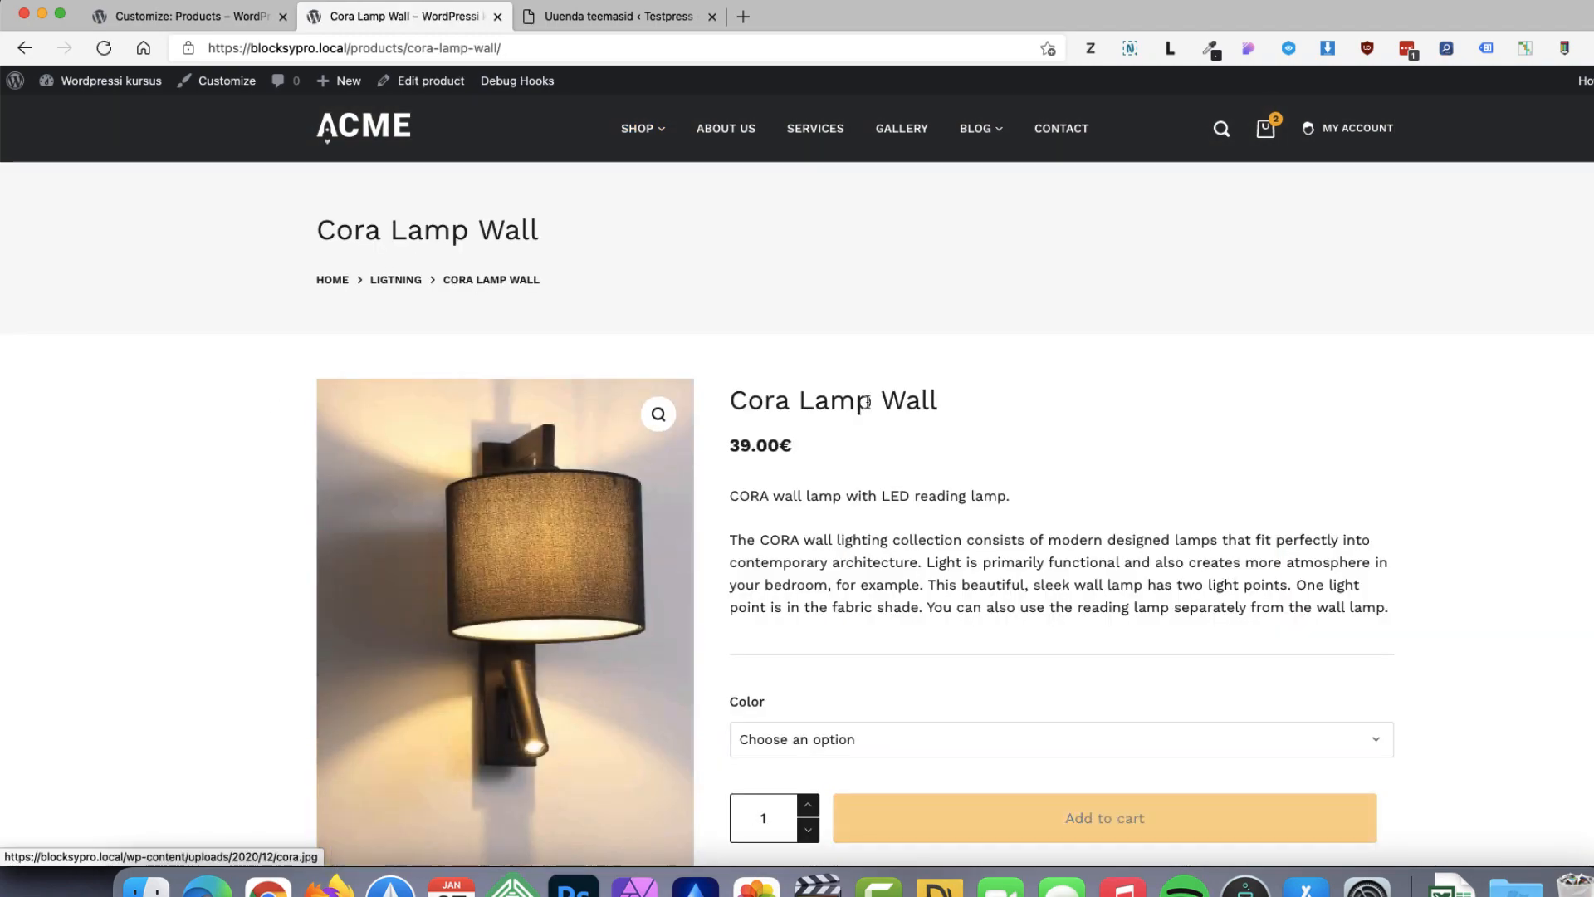
scroll(1050, 400, down, 10)
scroll(1049, 400, up, 12)
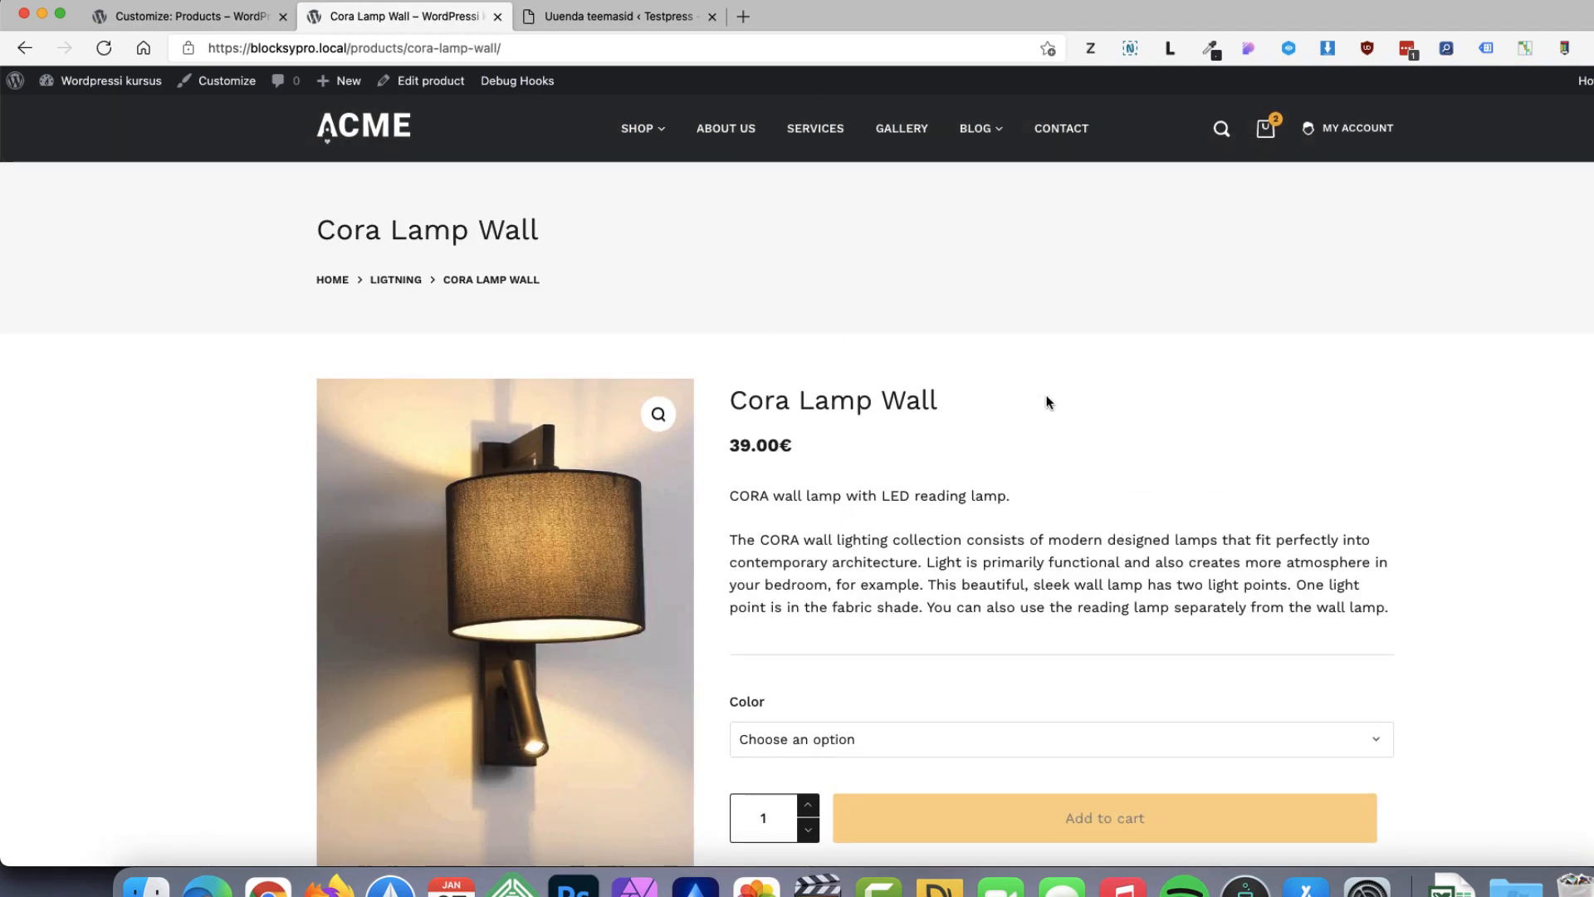
Compare the header on the home page, Storage category and The Home Edit Stacking Pantry Bin product, and return to the Ligtning category
click(391, 120)
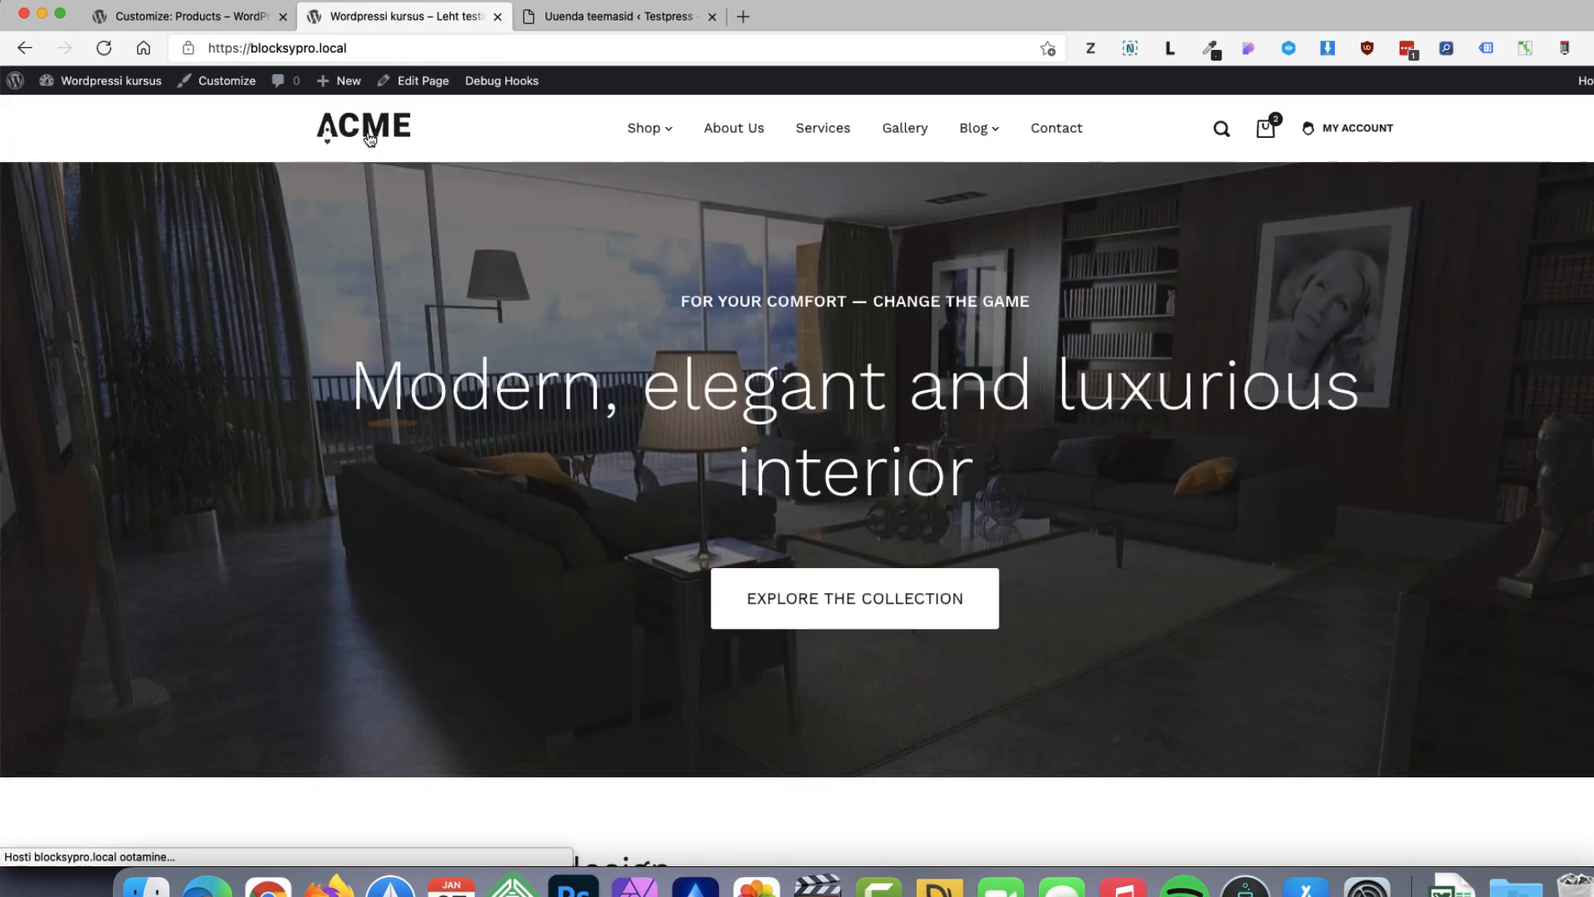
mouse_move(644, 138)
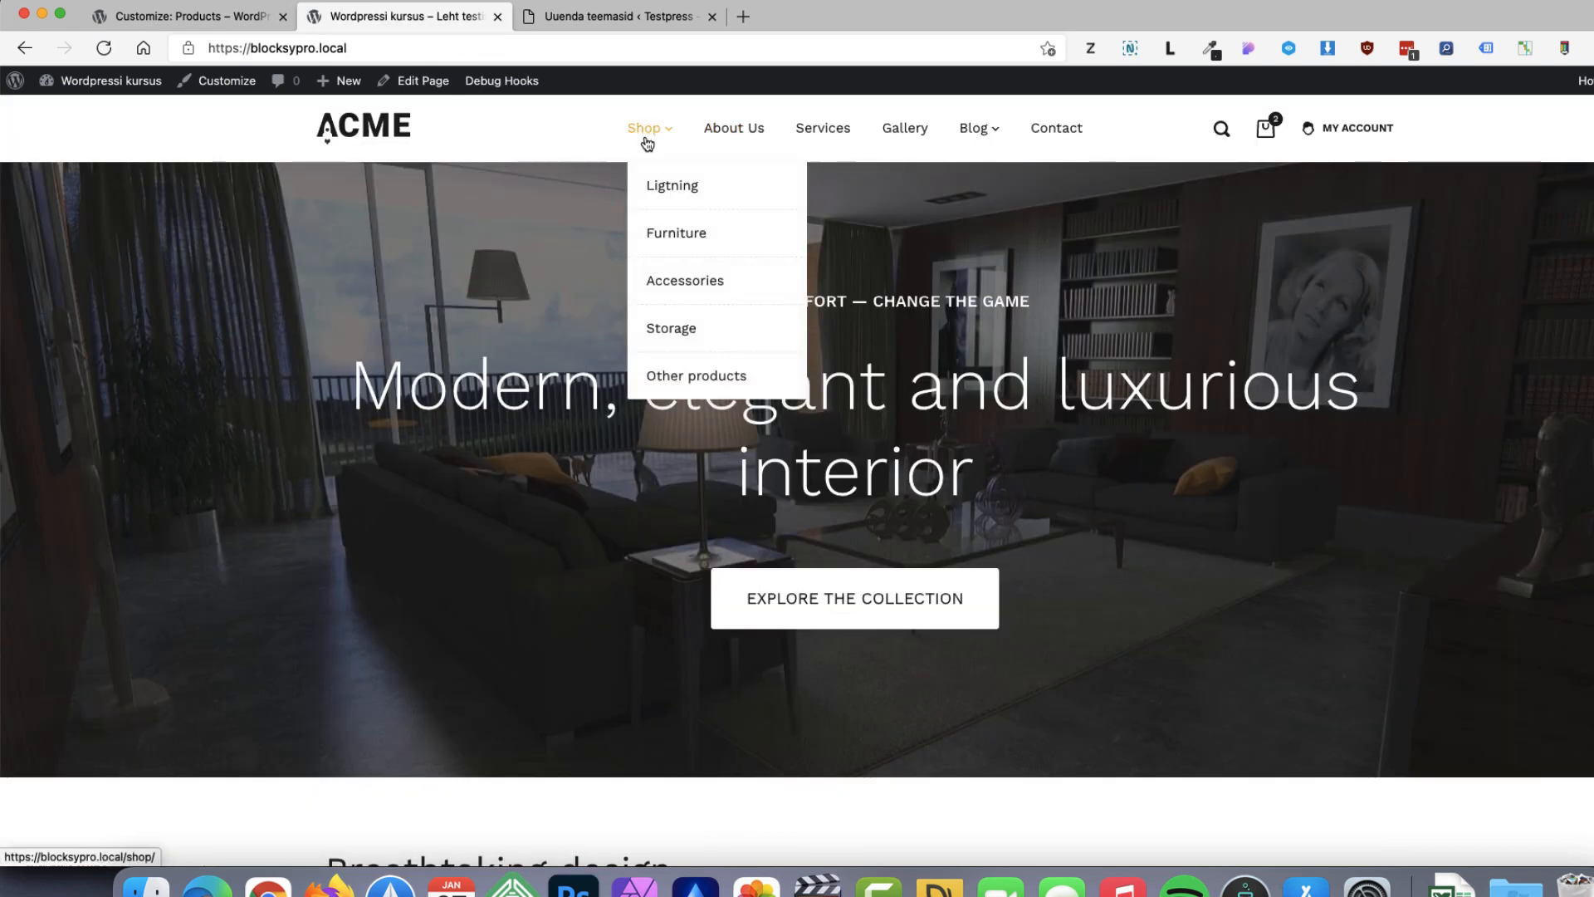
click(679, 331)
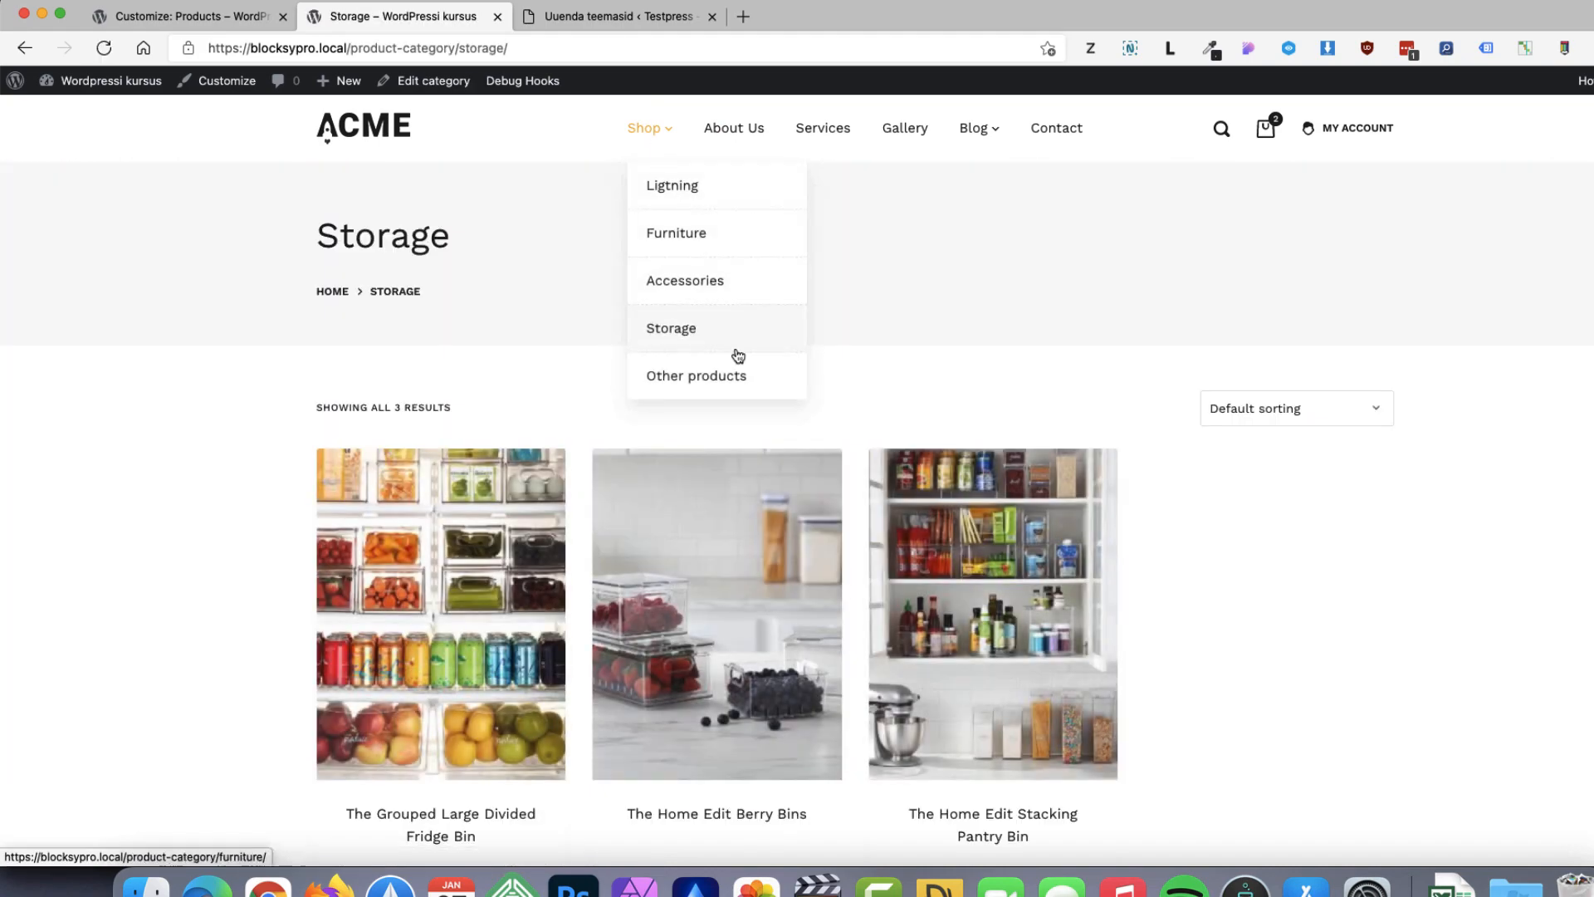
click(960, 587)
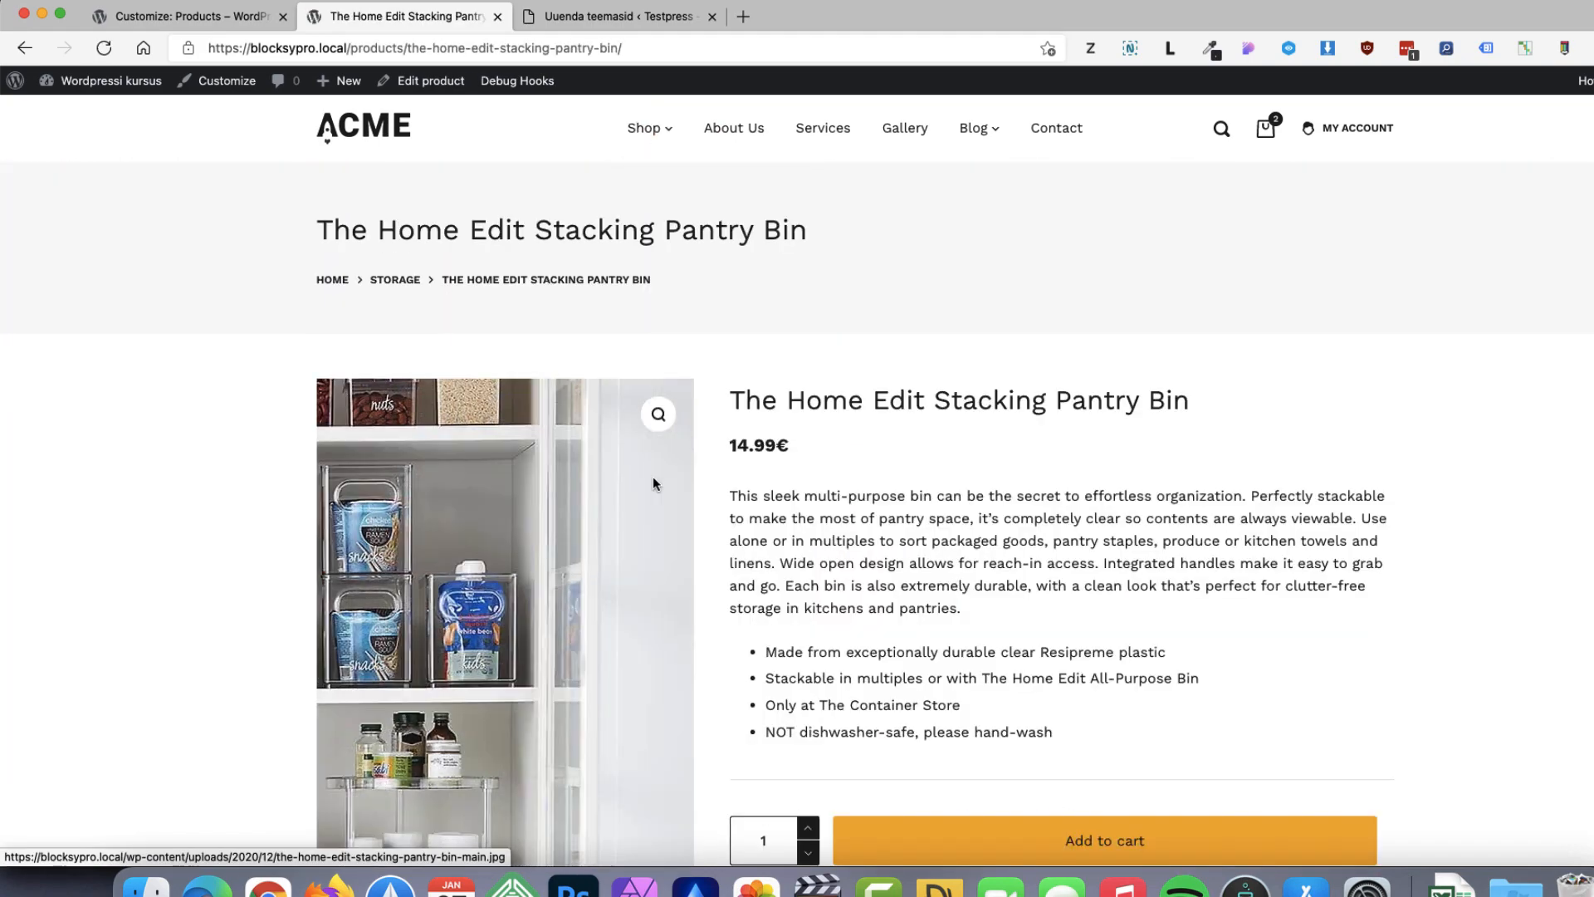
mouse_move(644, 130)
click(659, 186)
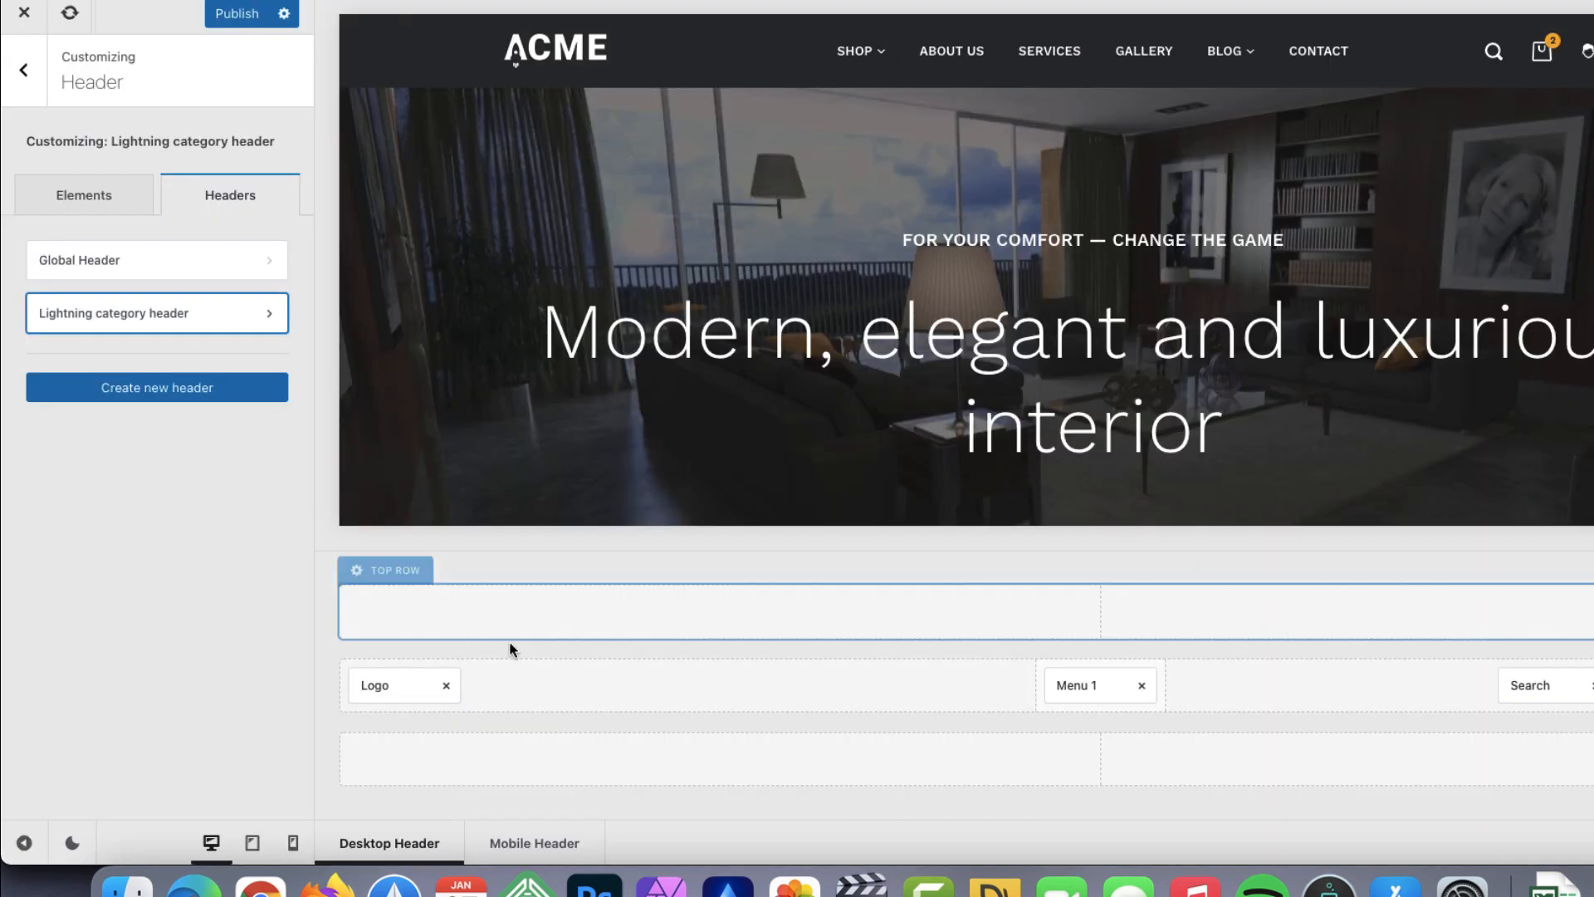
View which menus can be assigned to Menu 1 in the Lightning category header, keeping Peamenüü
click(1087, 685)
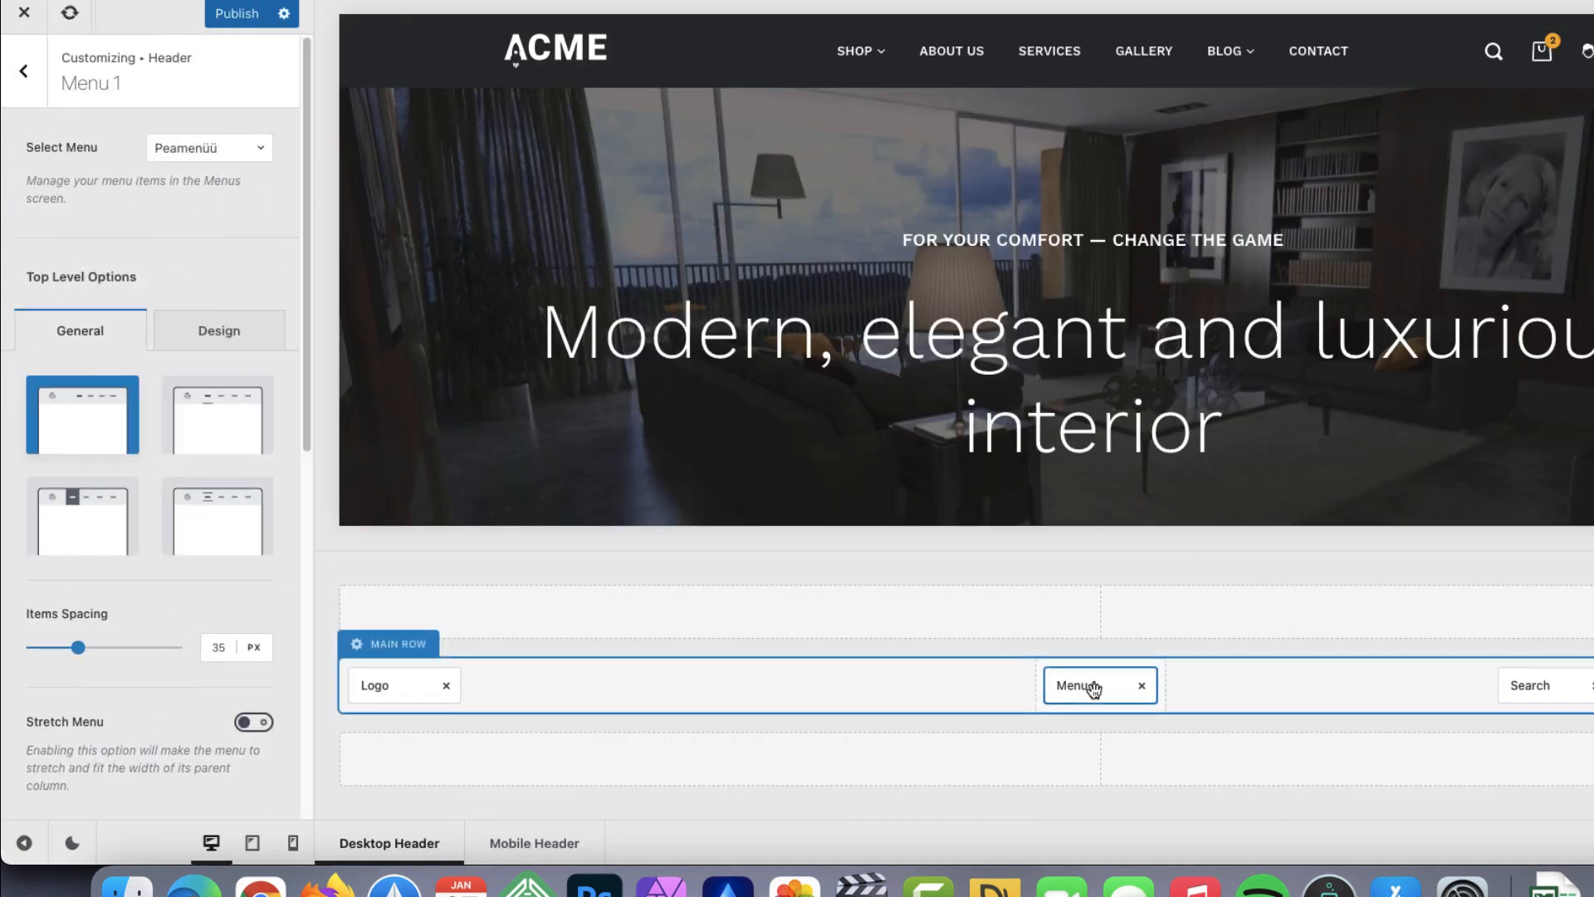
click(184, 147)
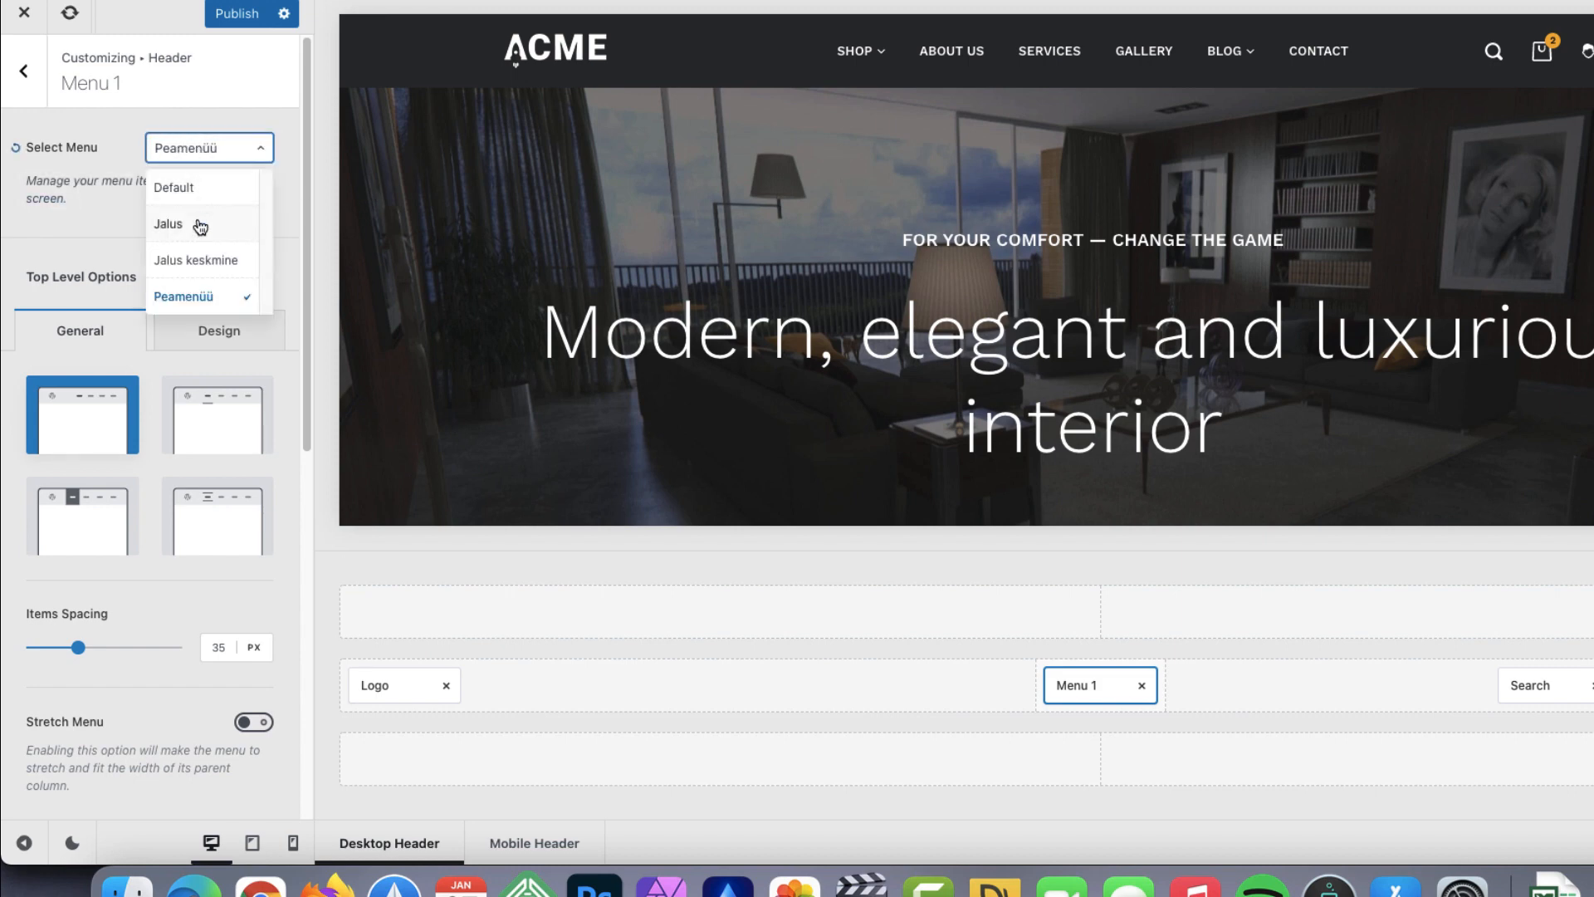
click(82, 219)
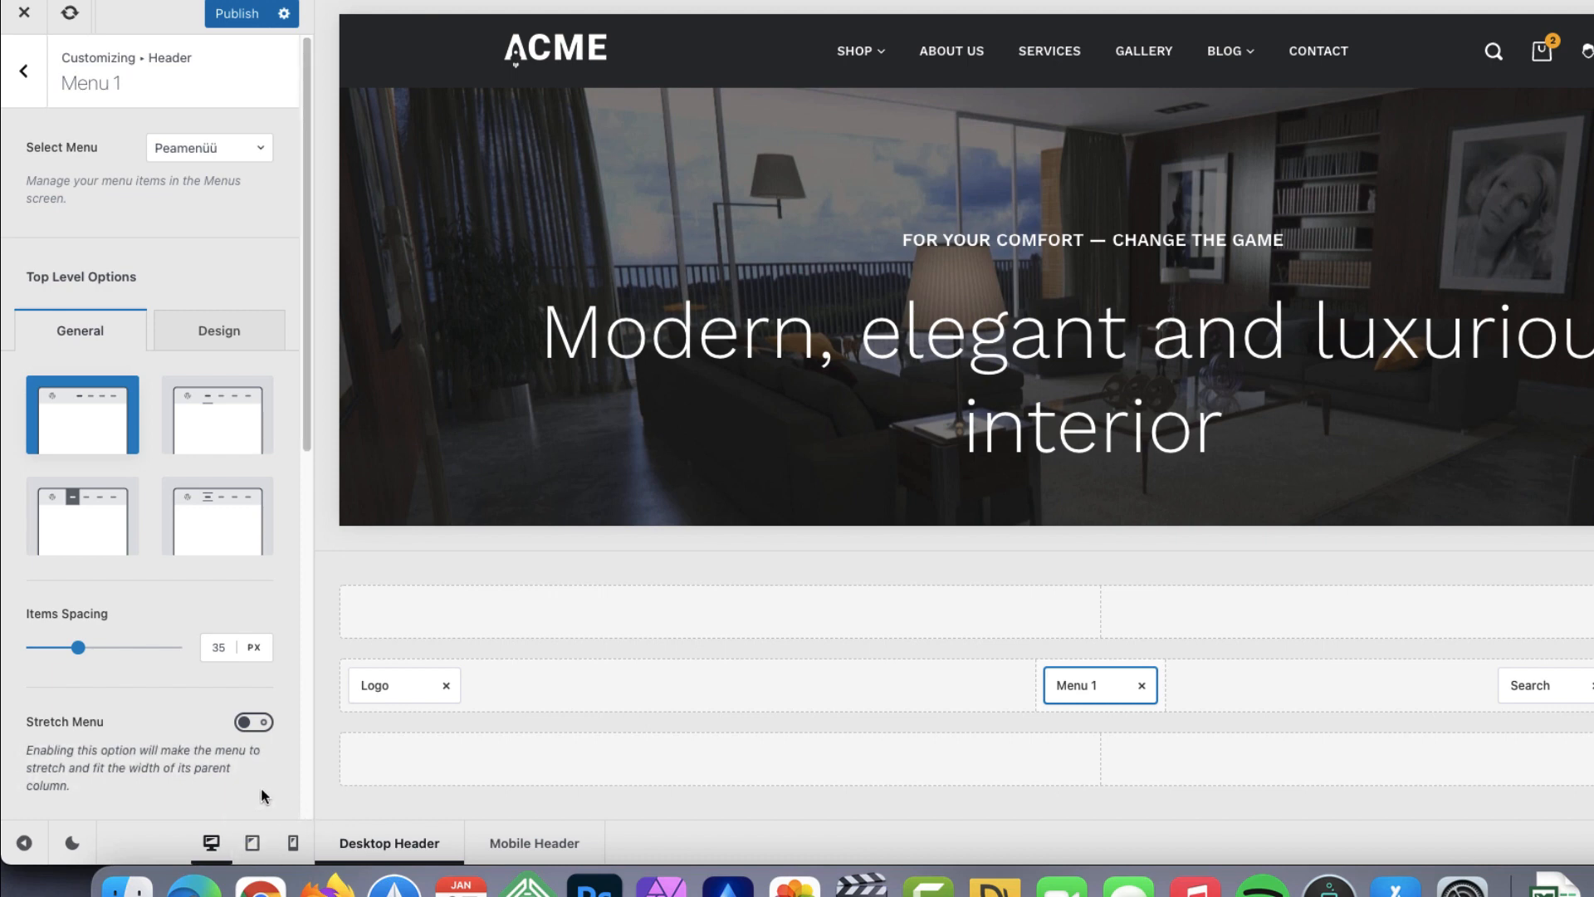
Preview the Lightning category header at tablet and phone sizes and return to the desktop view
click(253, 843)
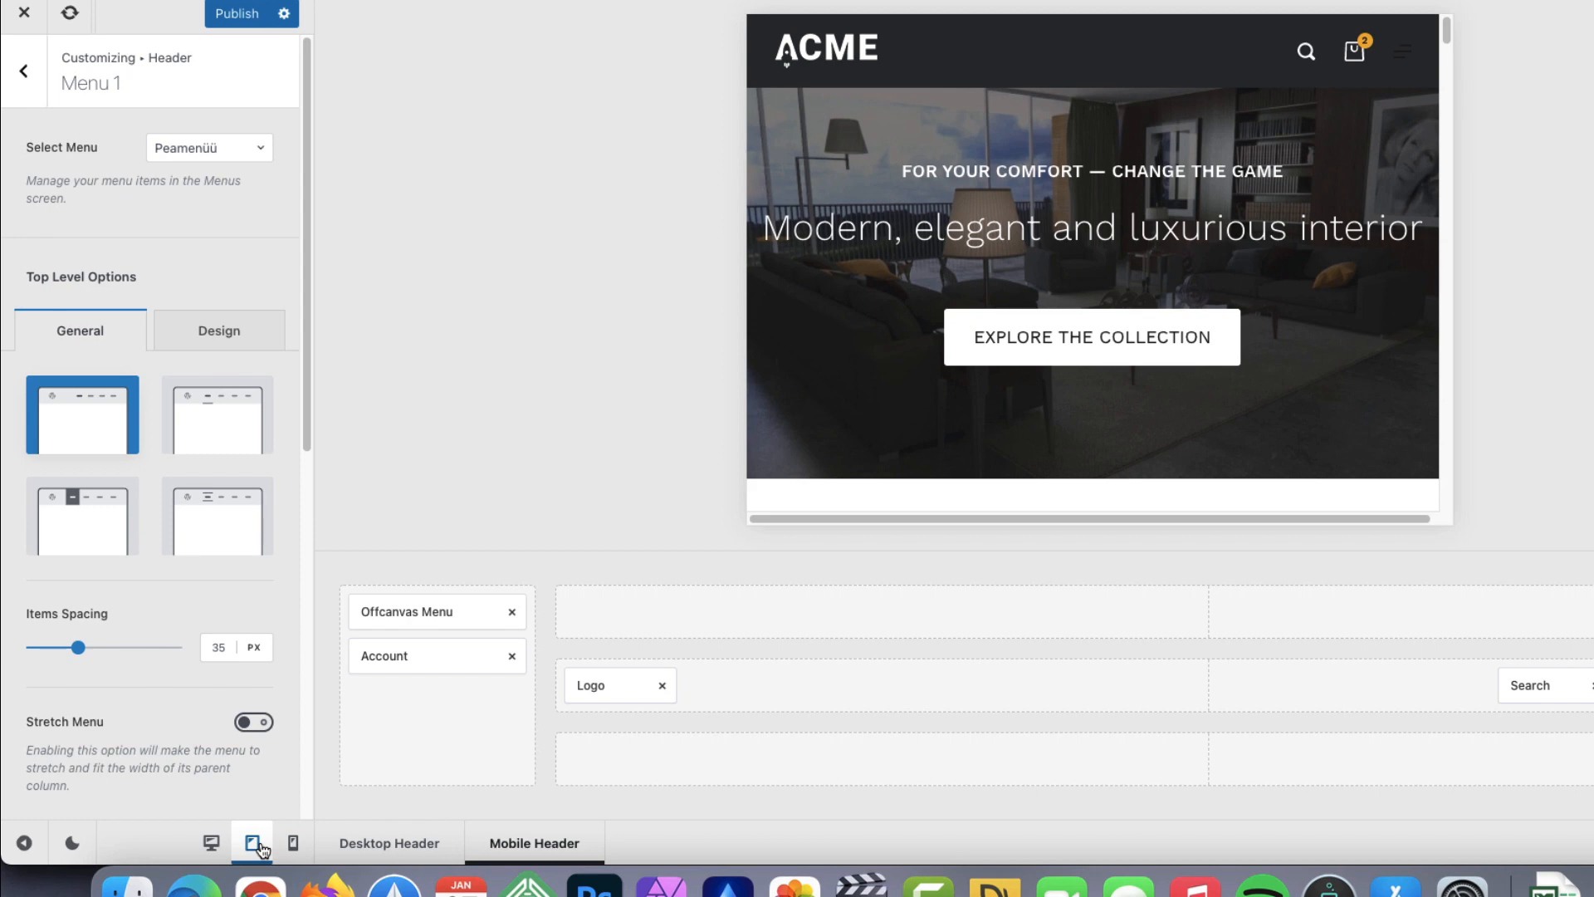
click(293, 844)
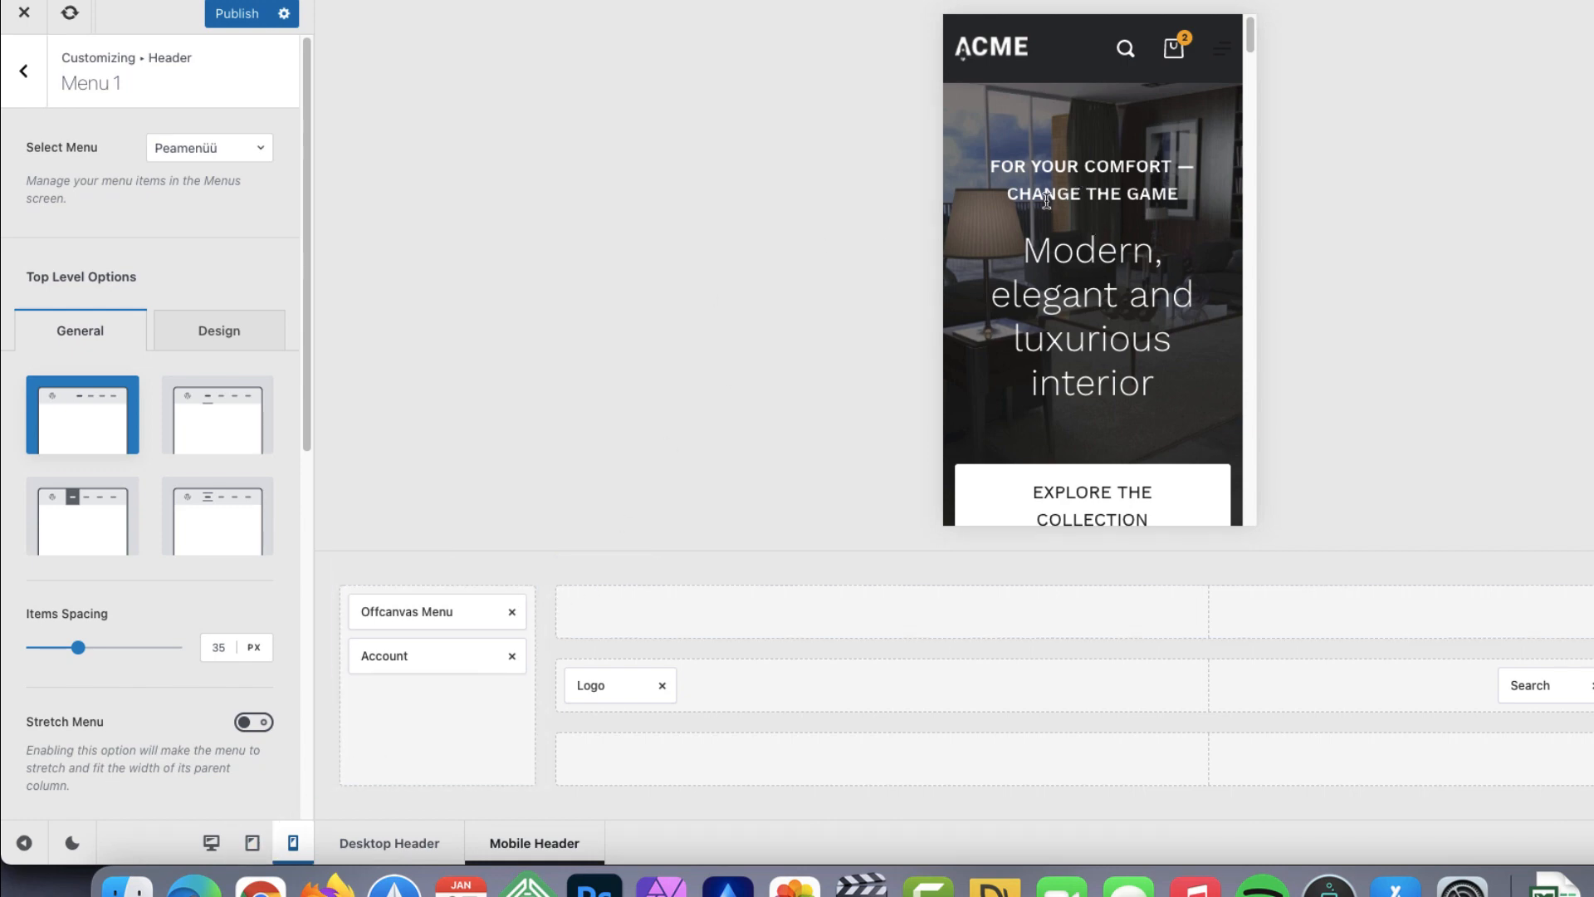
click(212, 845)
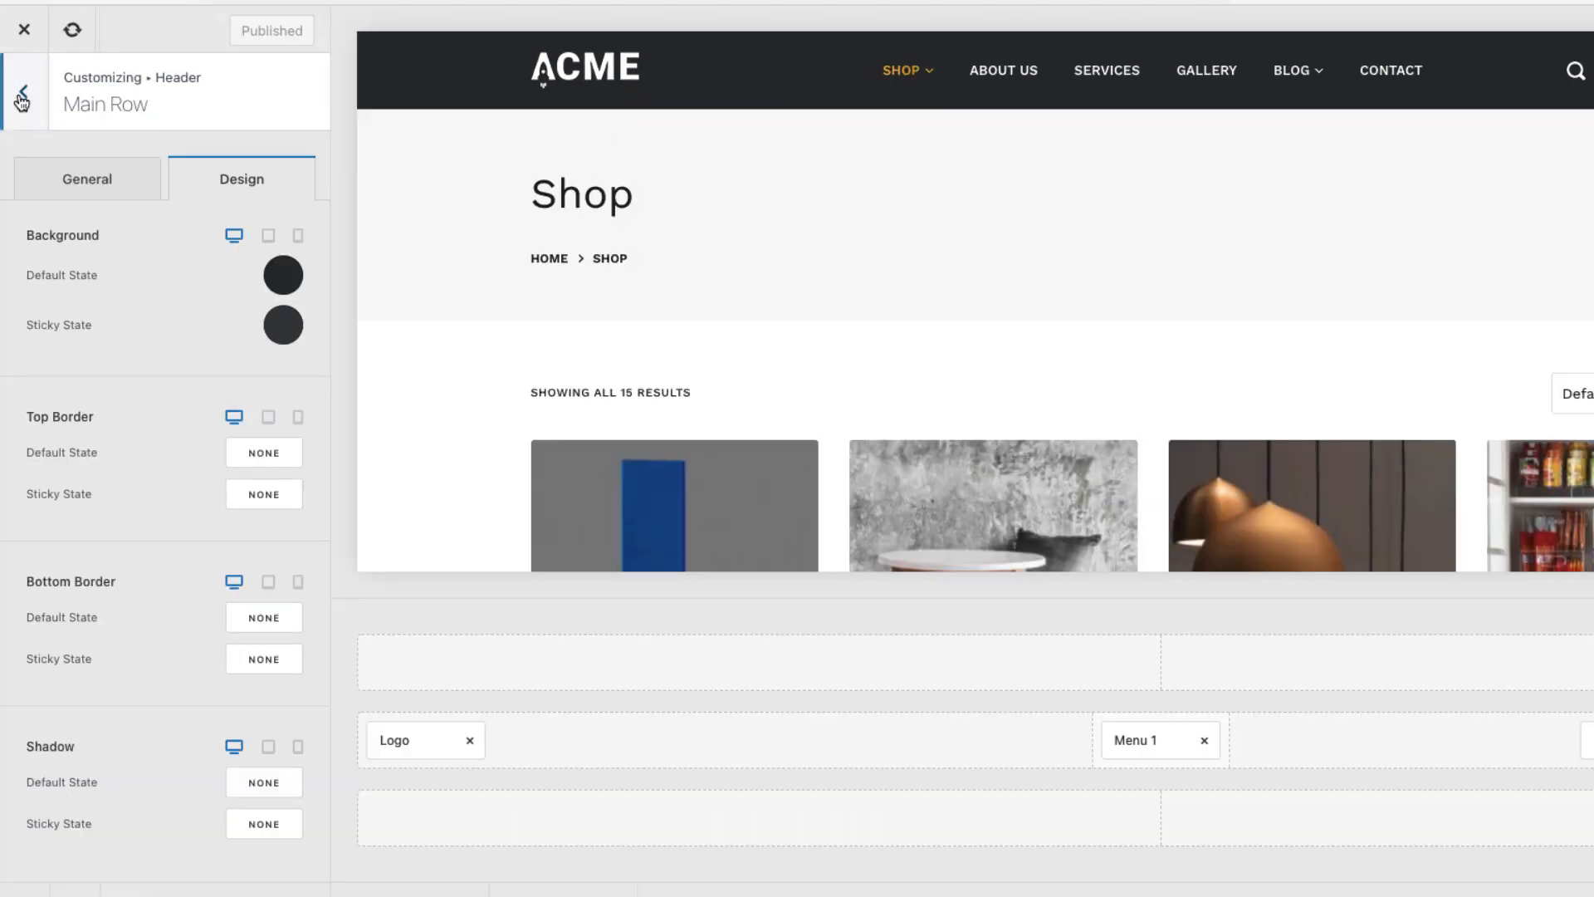
Leave the header settings and open the list of footers in the Footer customizer
click(22, 98)
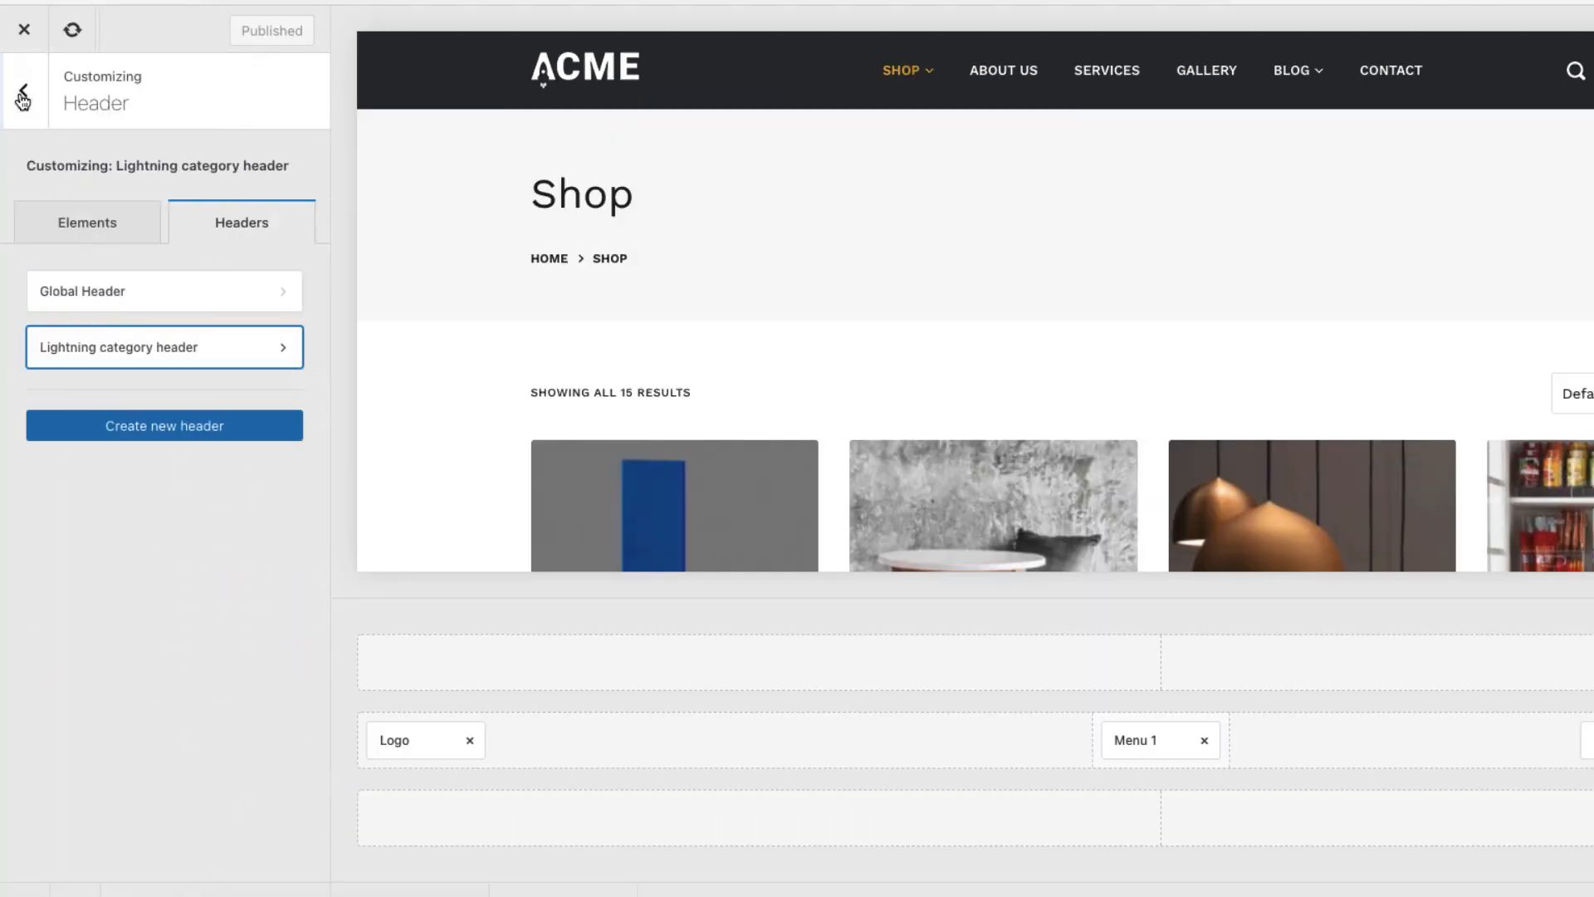
click(21, 98)
click(91, 378)
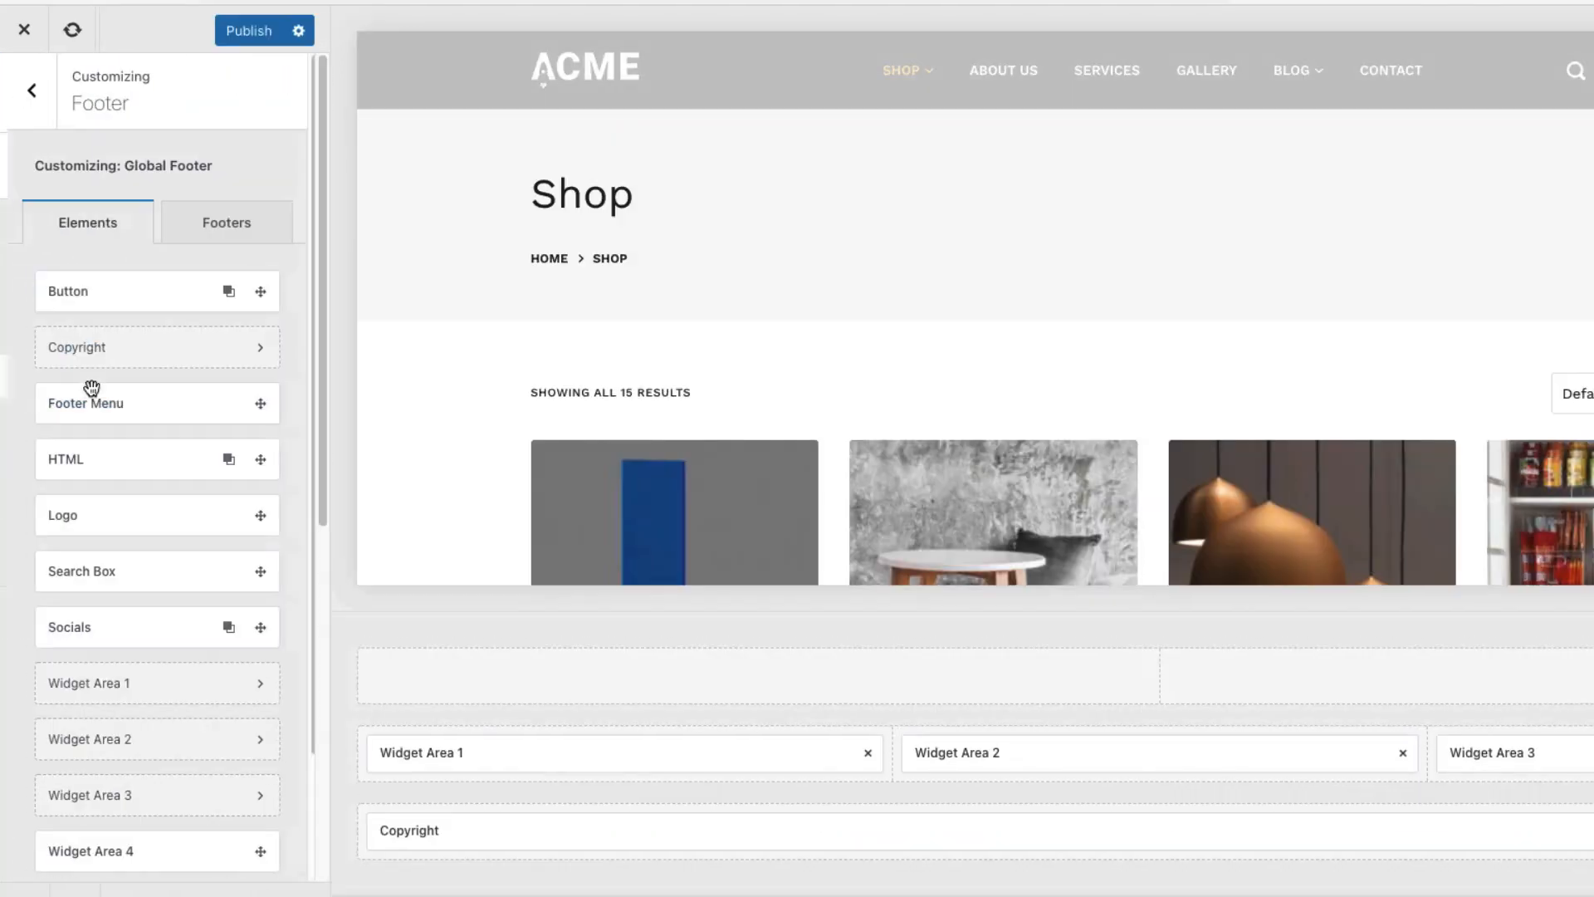
click(241, 231)
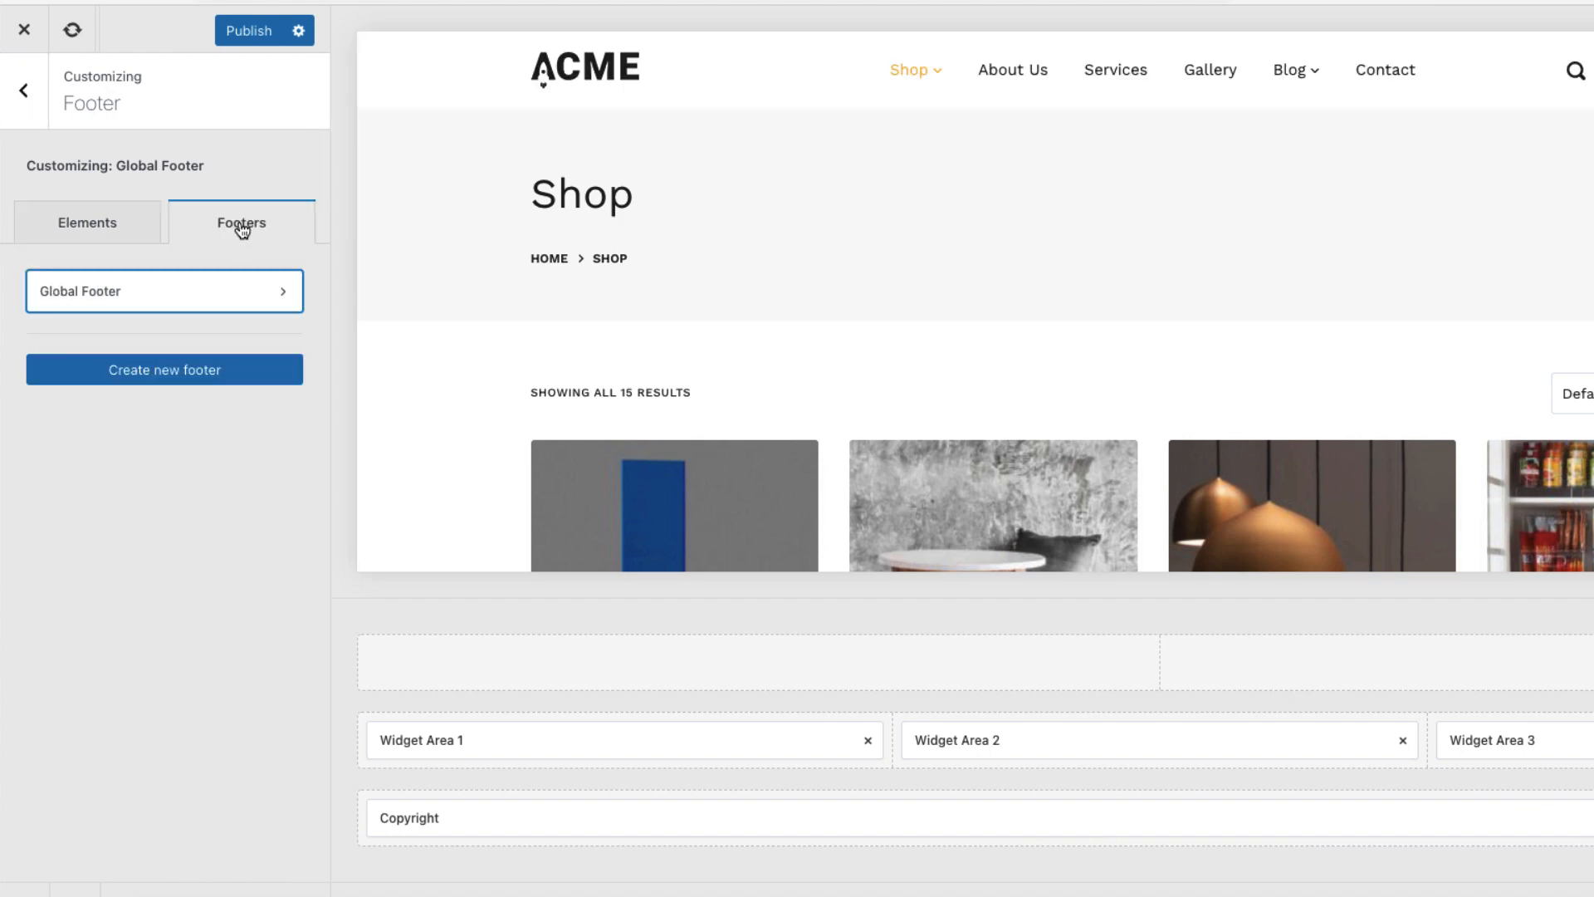
Create a new footer named "Lightning category footer" without copying elements or styles from another footer
click(165, 370)
click(895, 464)
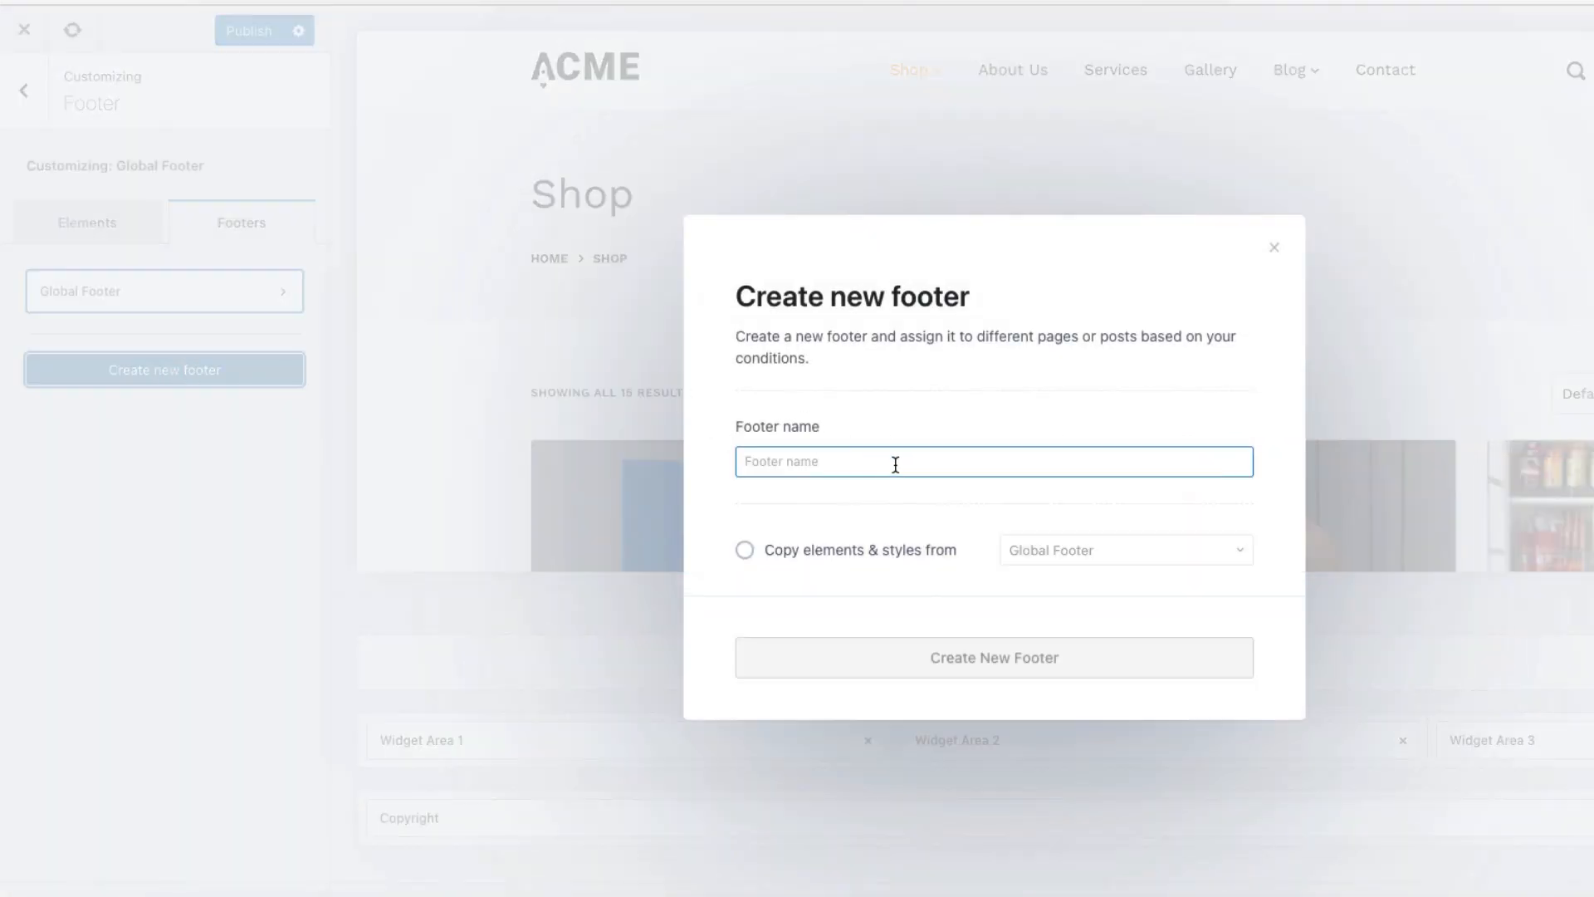
click(849, 464)
text(Lightning catrgory footer)
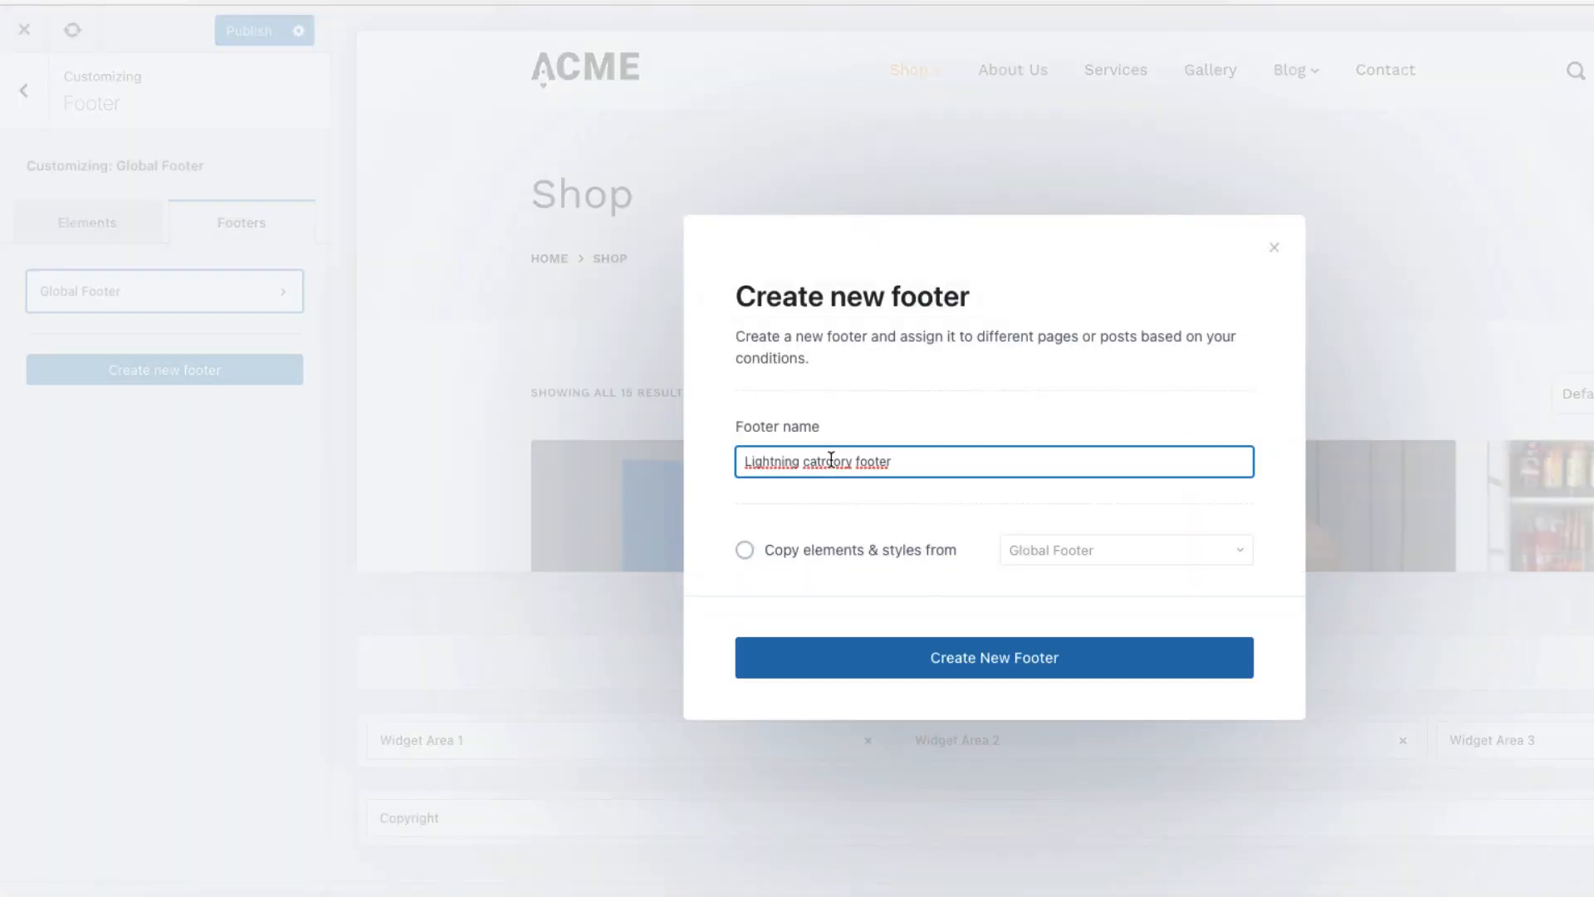
key(BackSpace)
text(e)
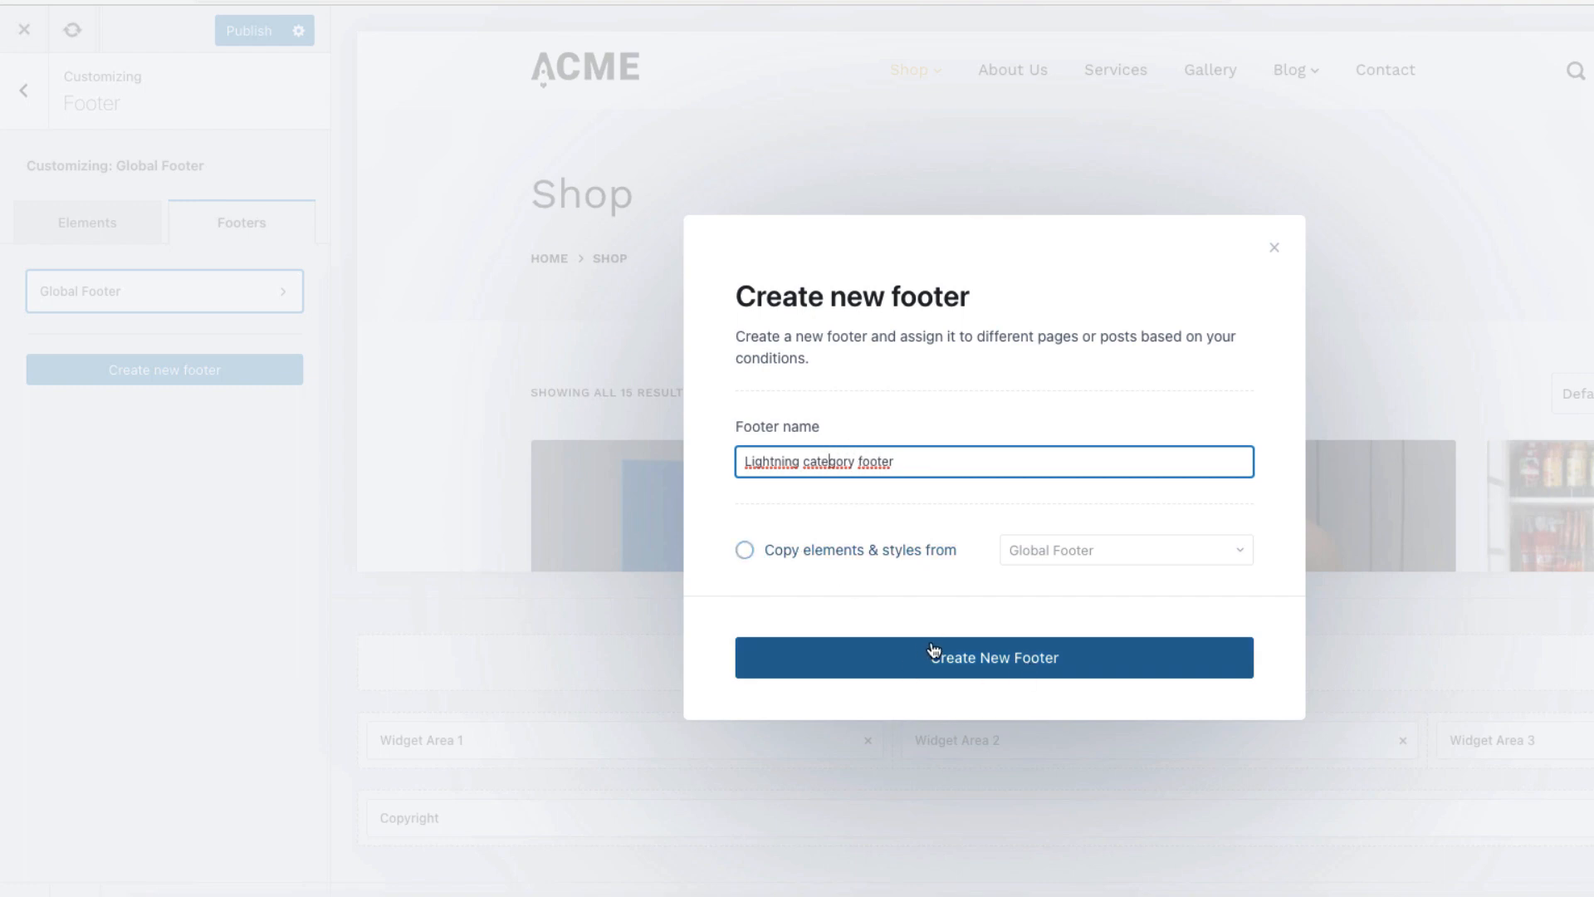
click(977, 661)
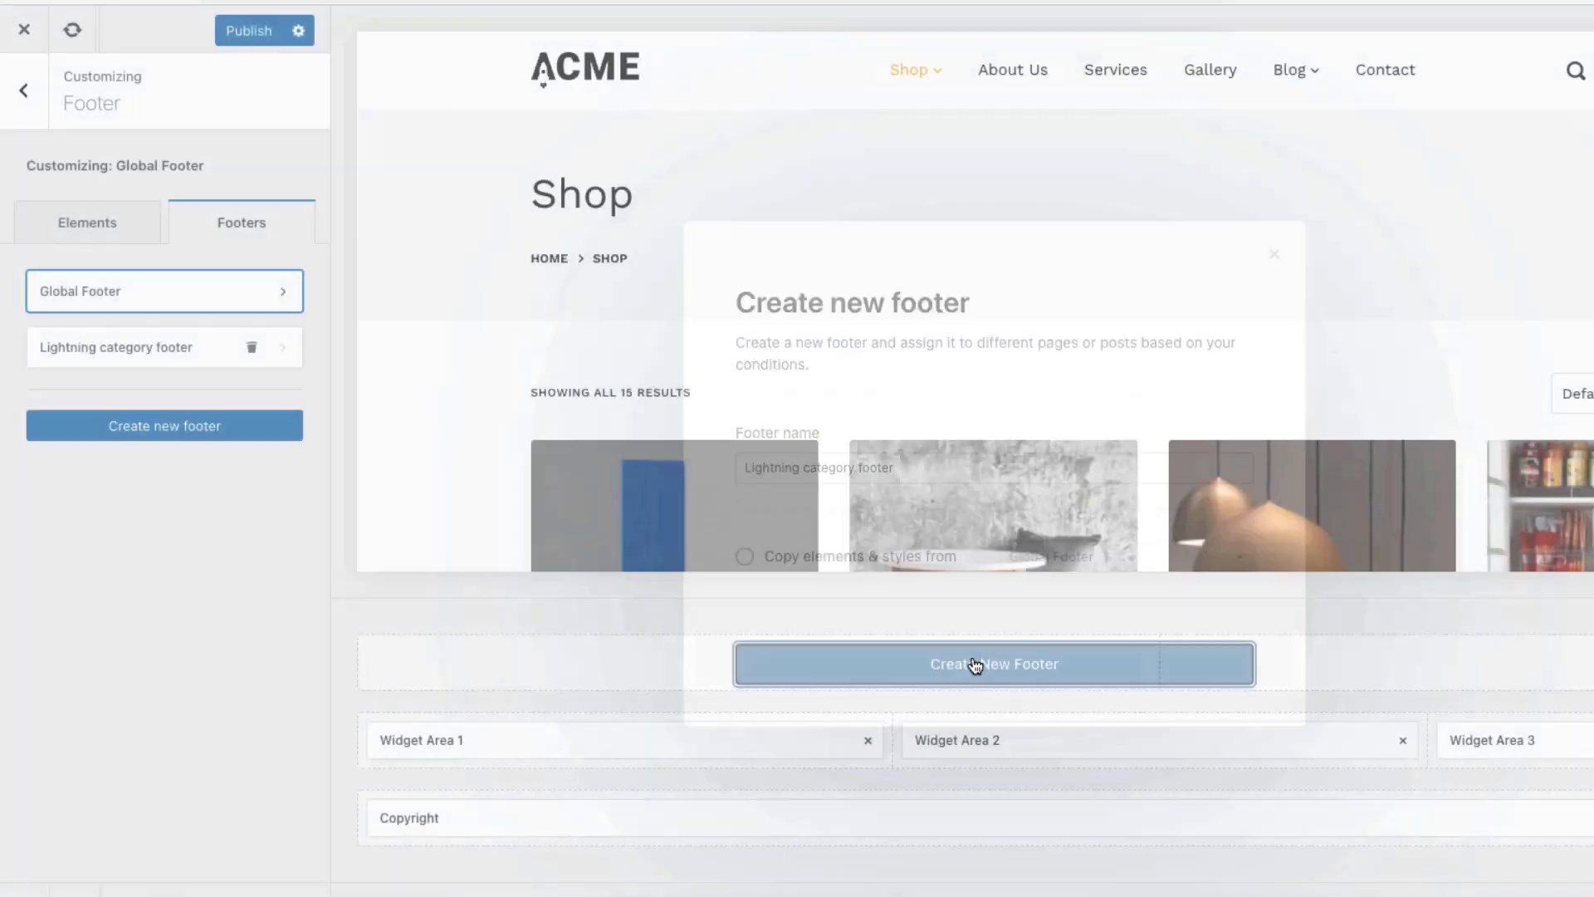
Select the Lightning category footer for editing and move its Copyright element into the third column of the middle row
click(170, 348)
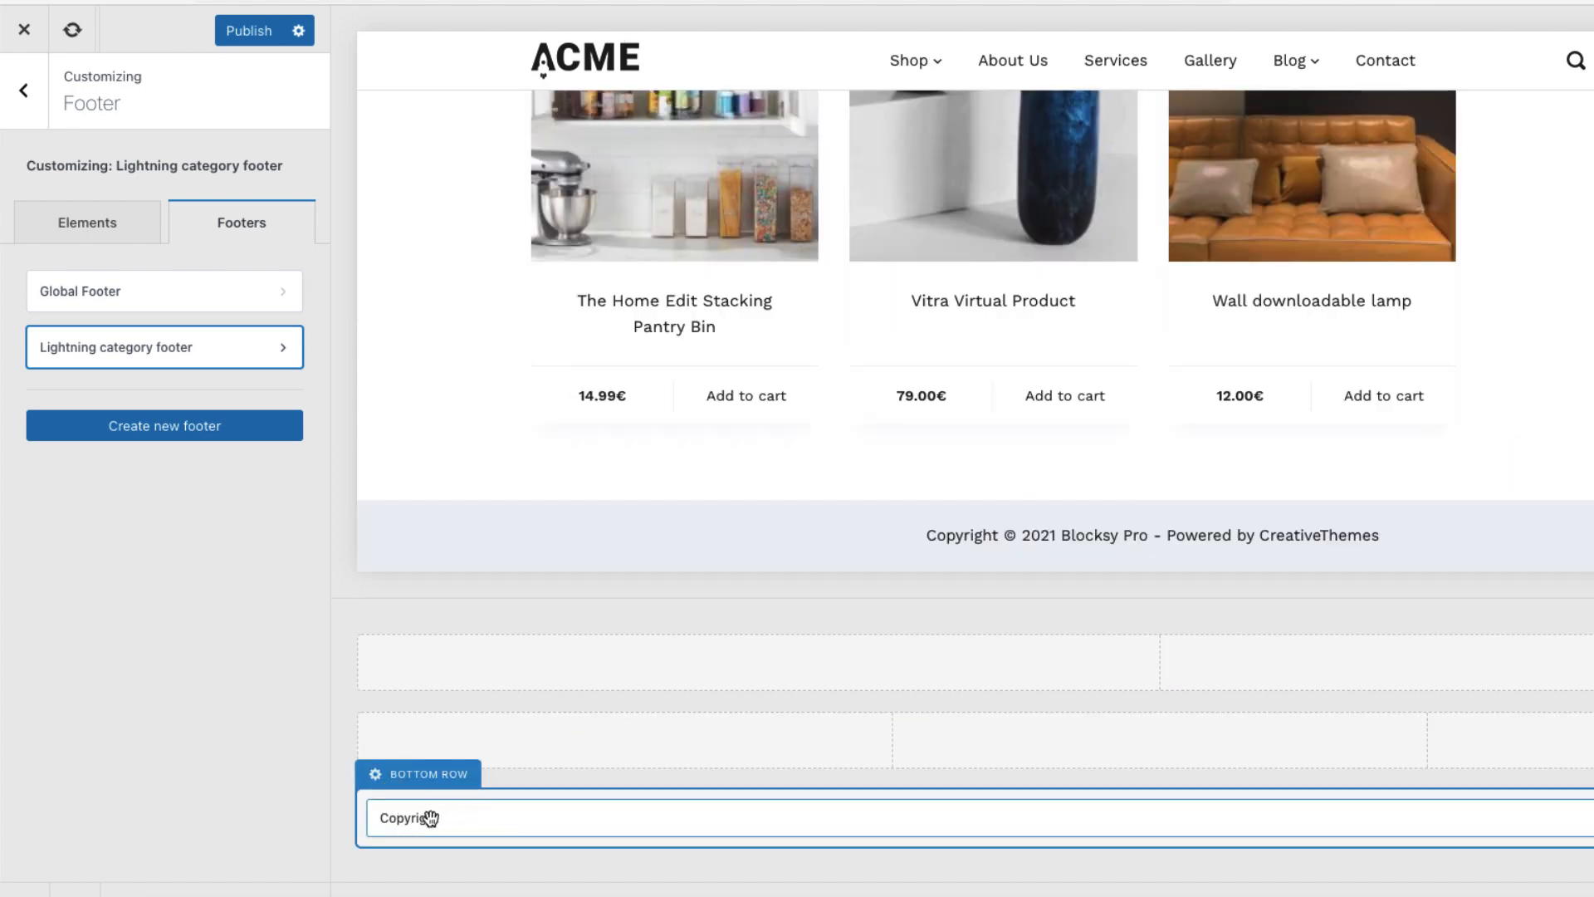
drag(430, 818, 1586, 740)
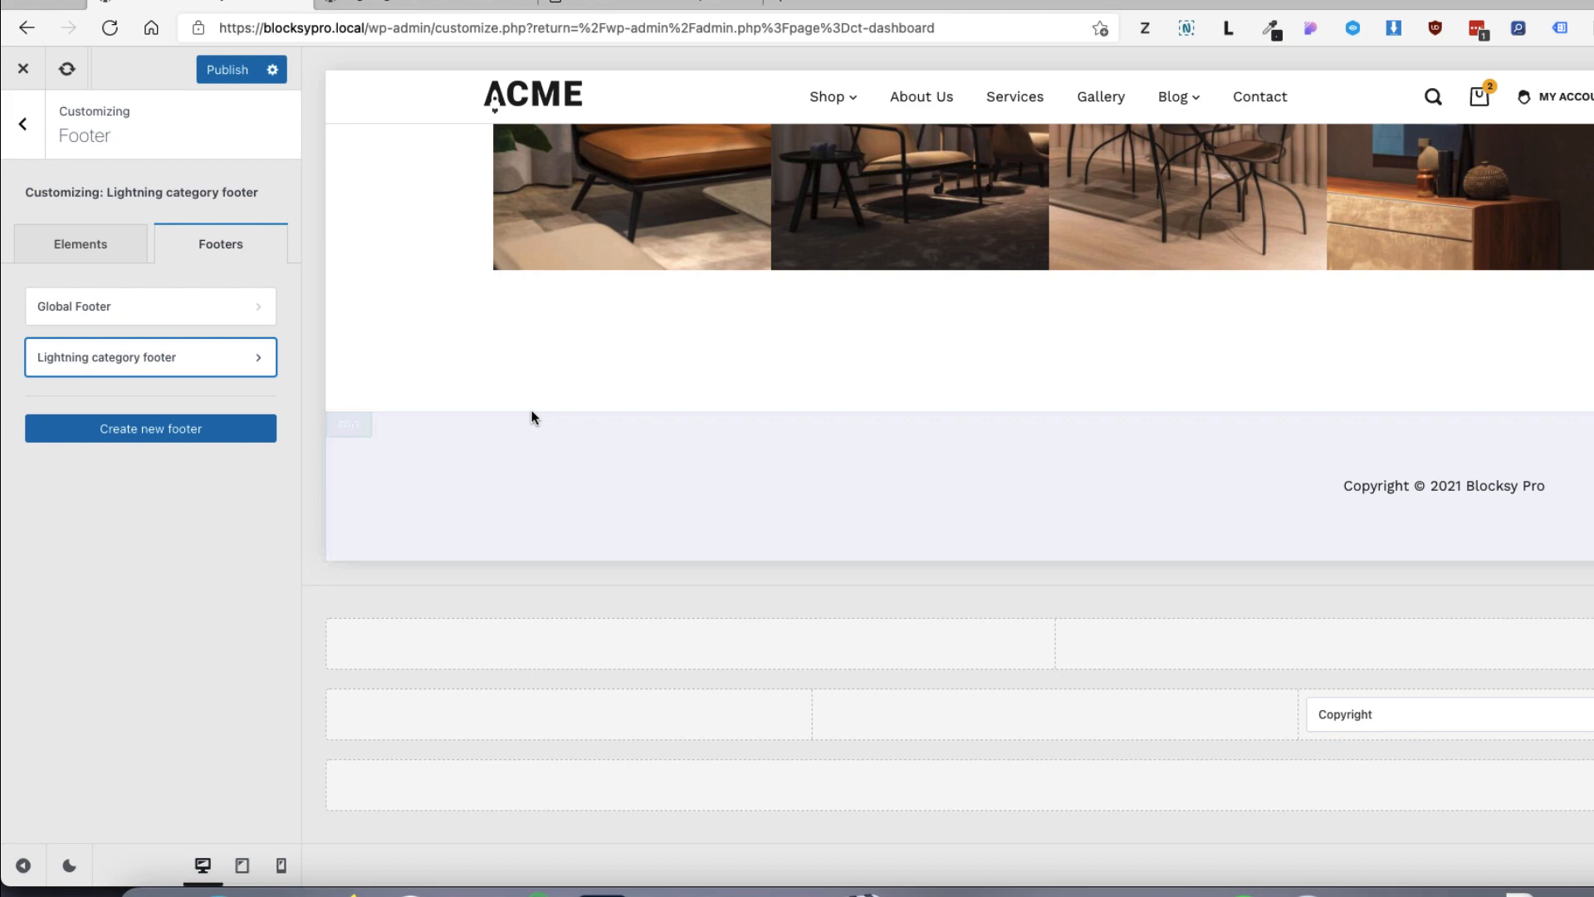
Set the row background of the footer's middle row to the colour #2f3132
click(349, 424)
click(215, 206)
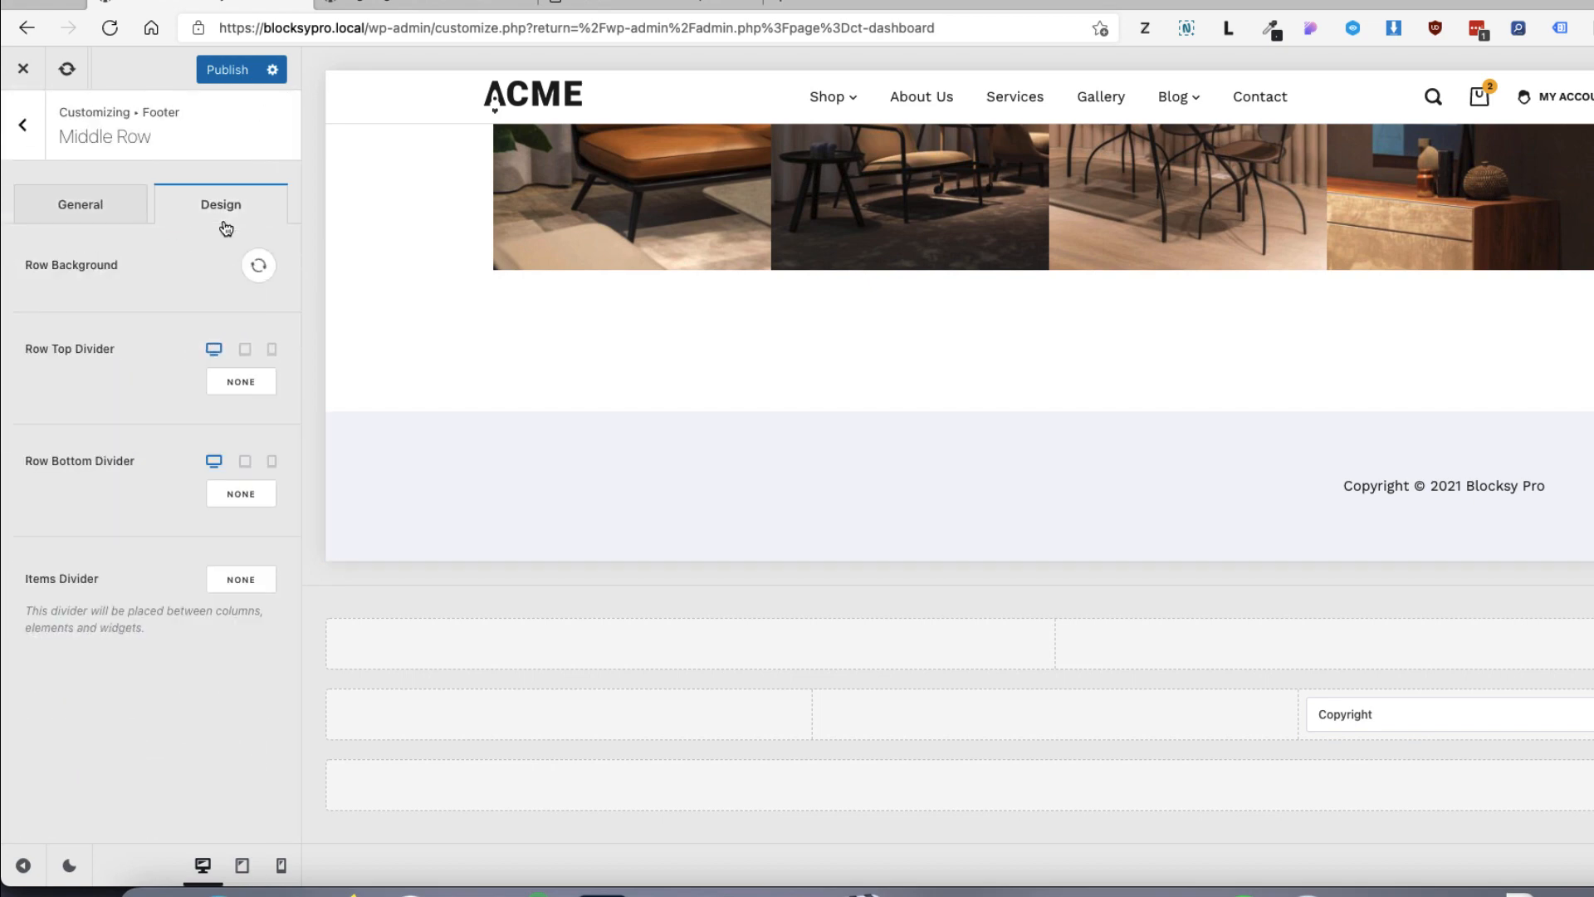
click(258, 266)
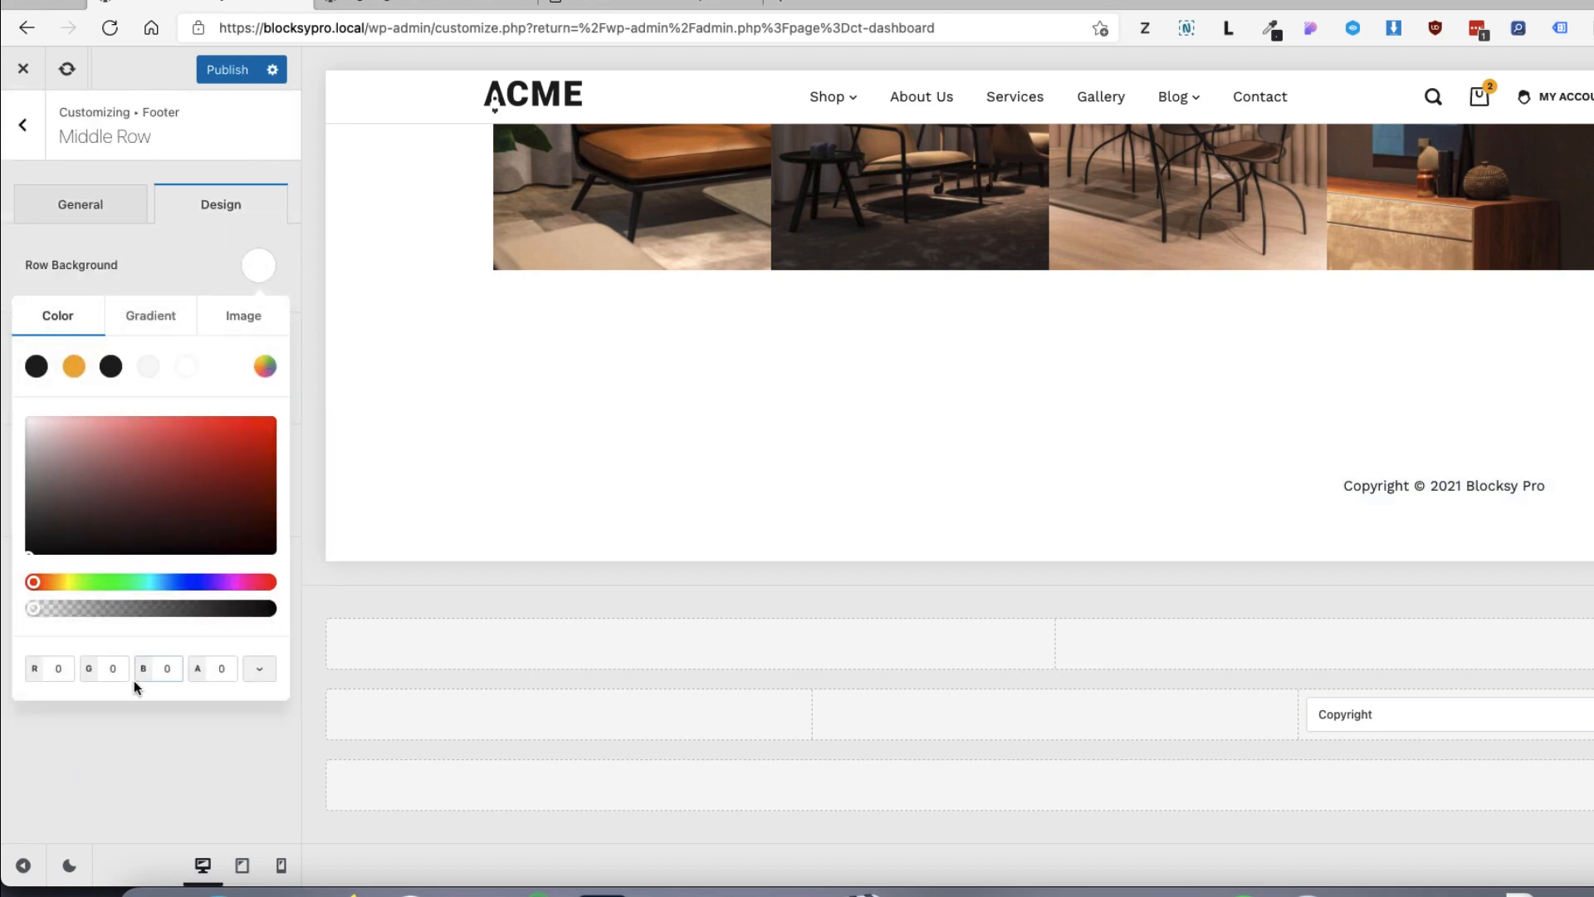
click(170, 665)
text(#2f3132)
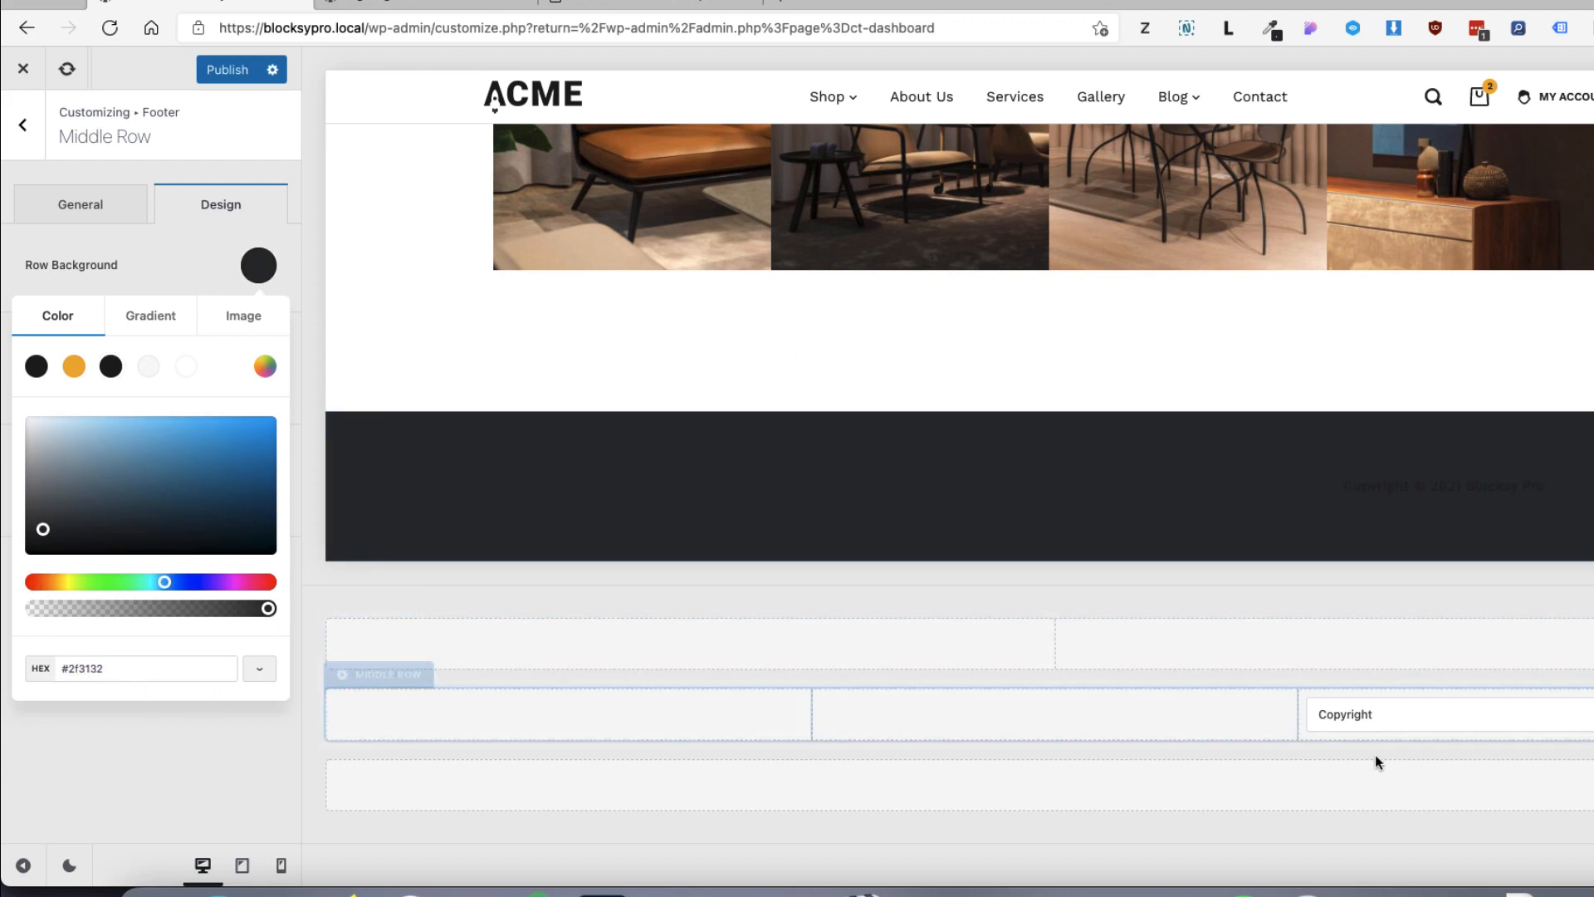
Set the initial font color of the footer's Copyright element to the white palette colour
click(1422, 718)
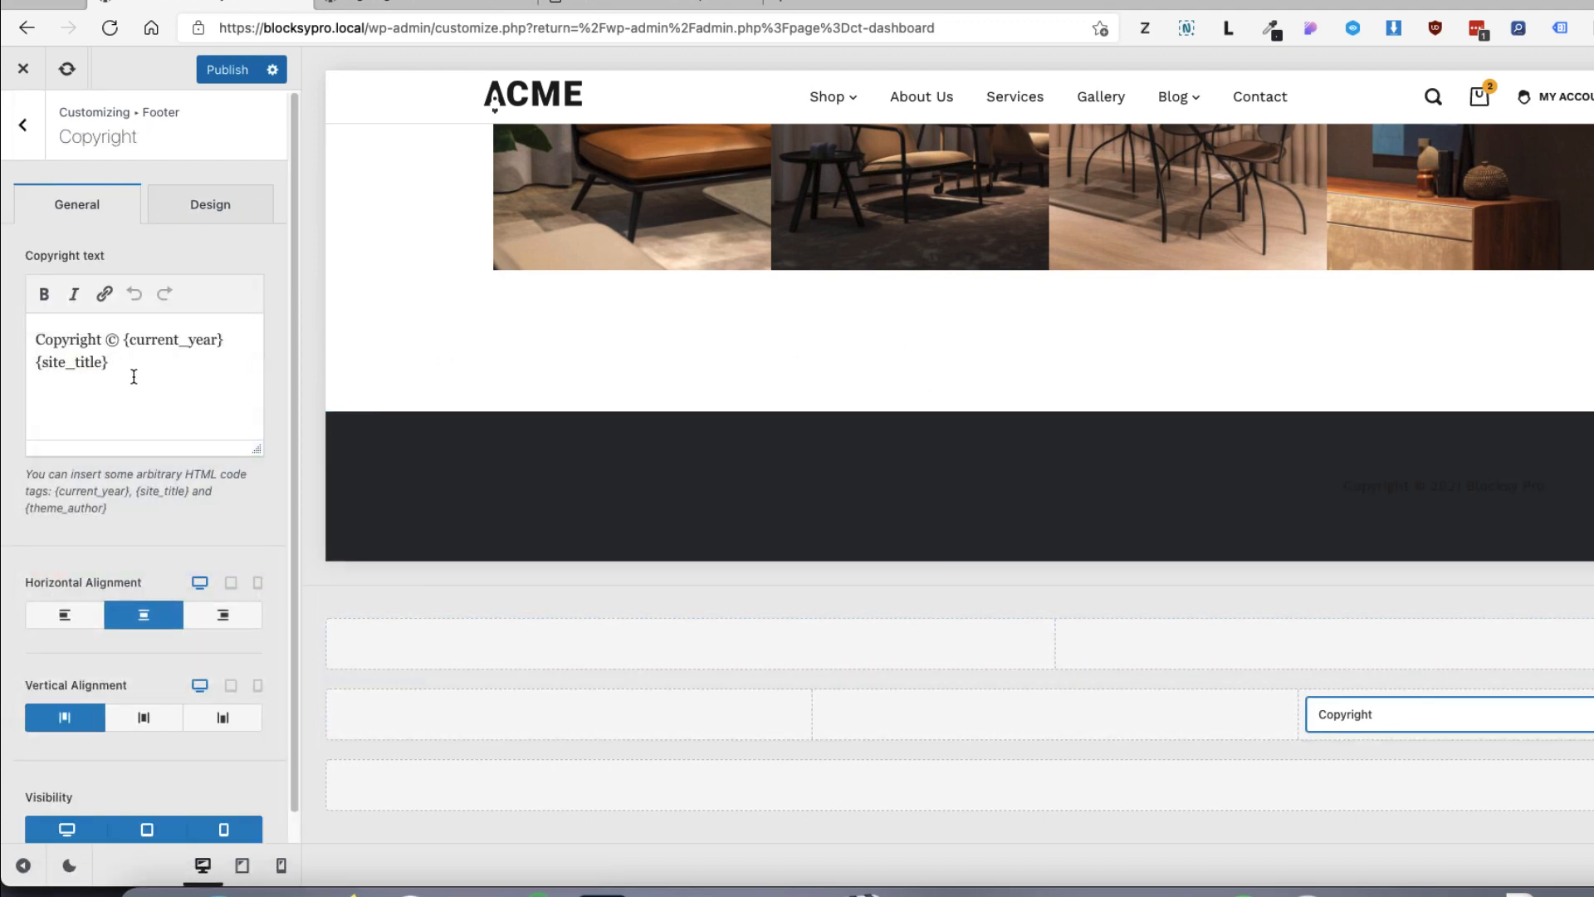
click(216, 217)
click(197, 370)
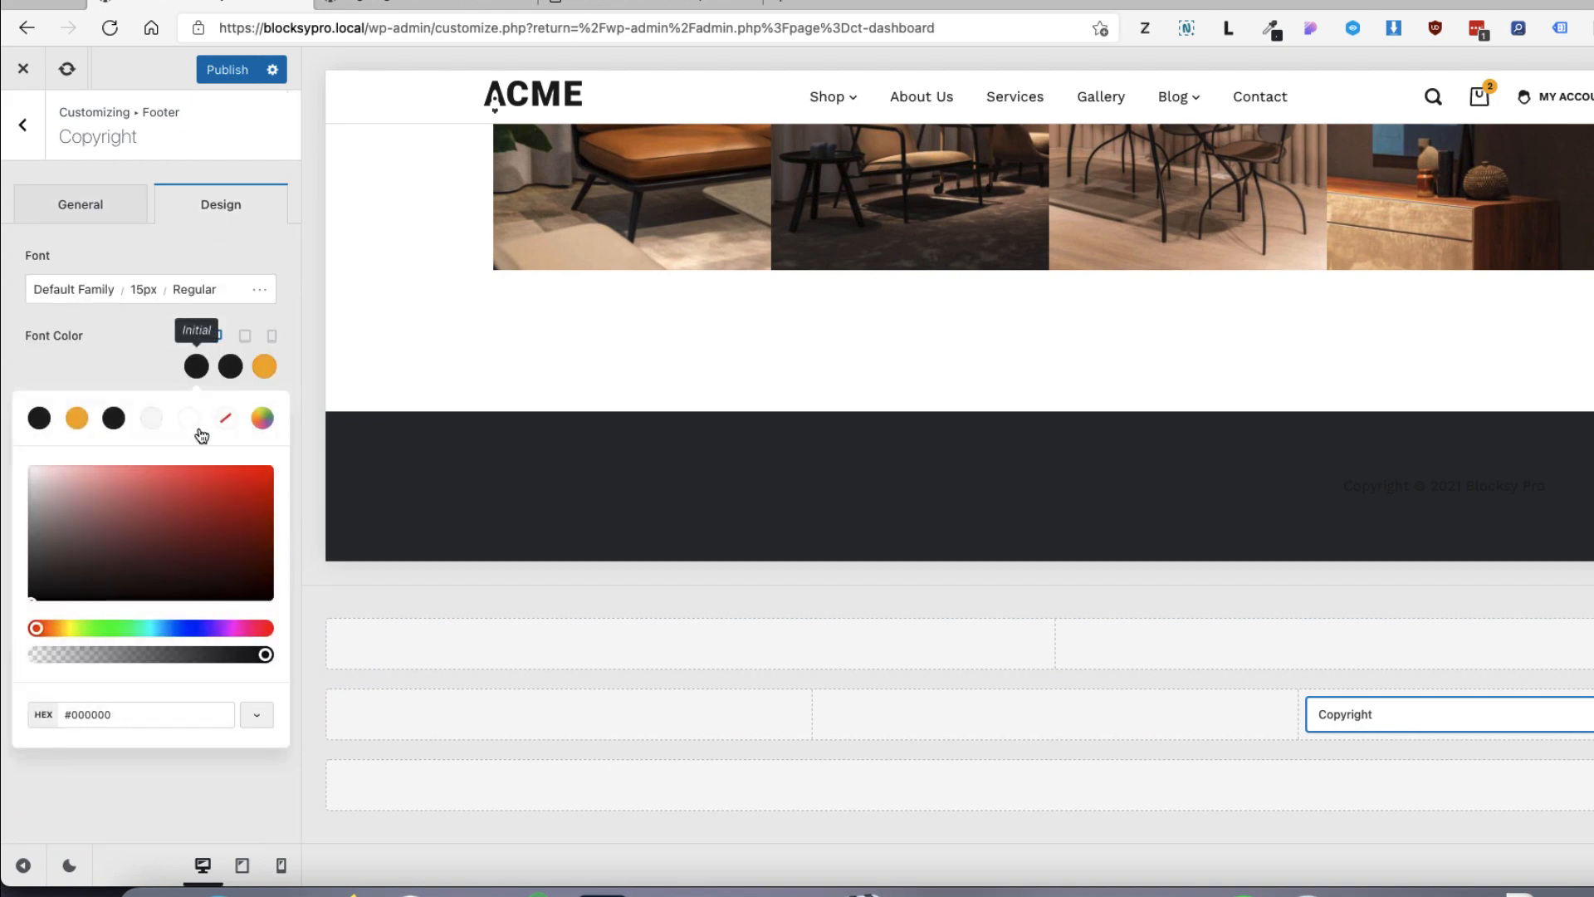
click(187, 417)
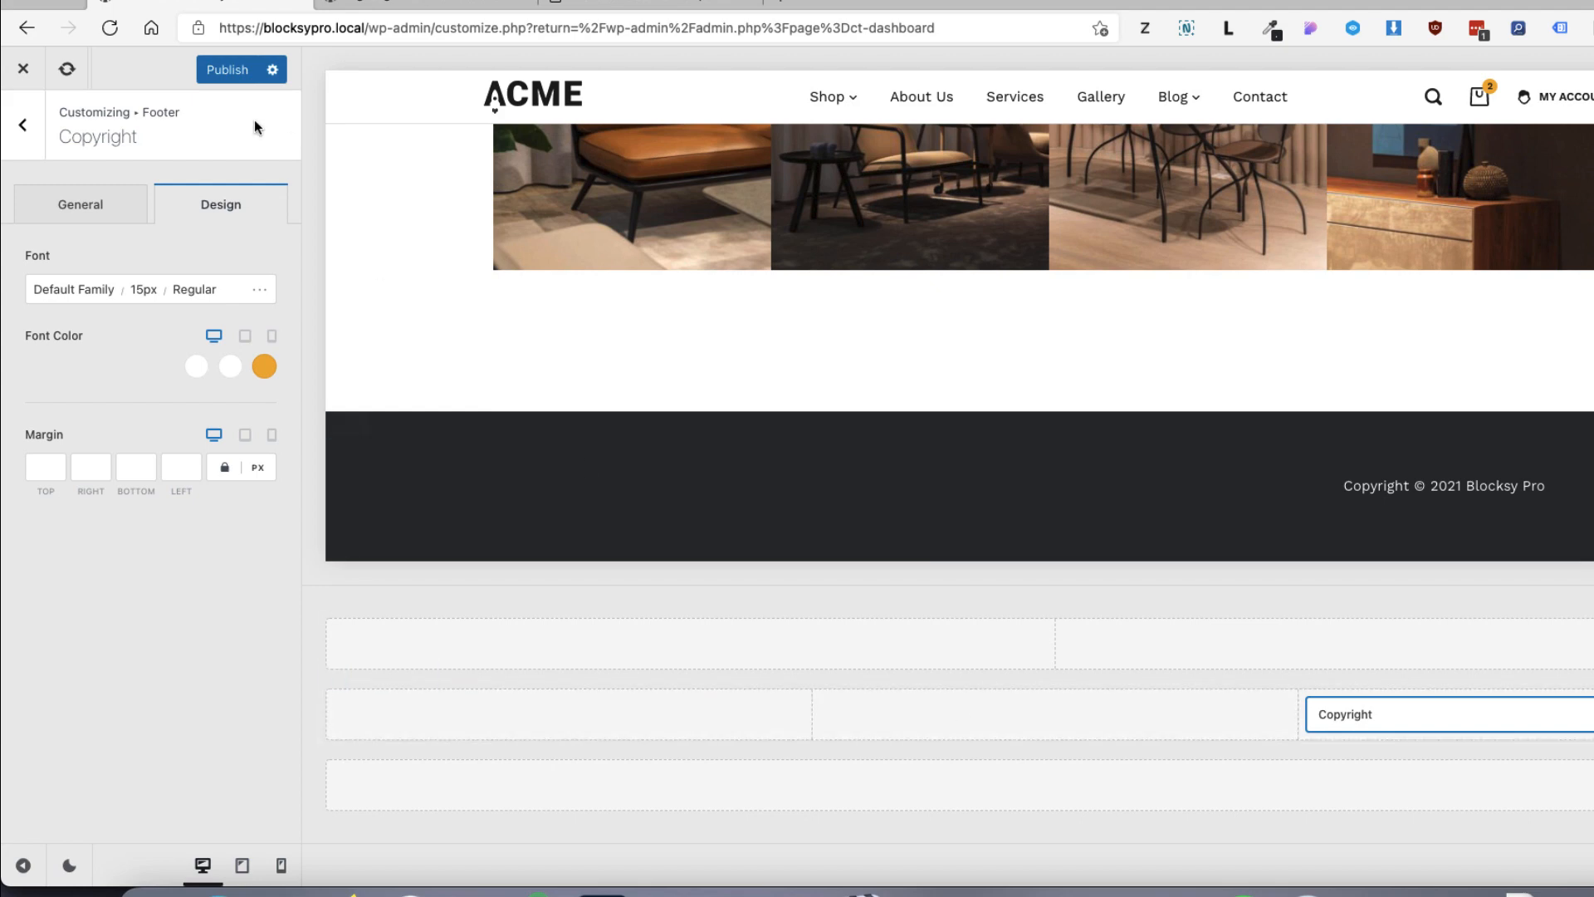
Place Widget Area 4 and Widget Area 5 in the first and second columns of the footer's middle row
click(83, 199)
click(22, 125)
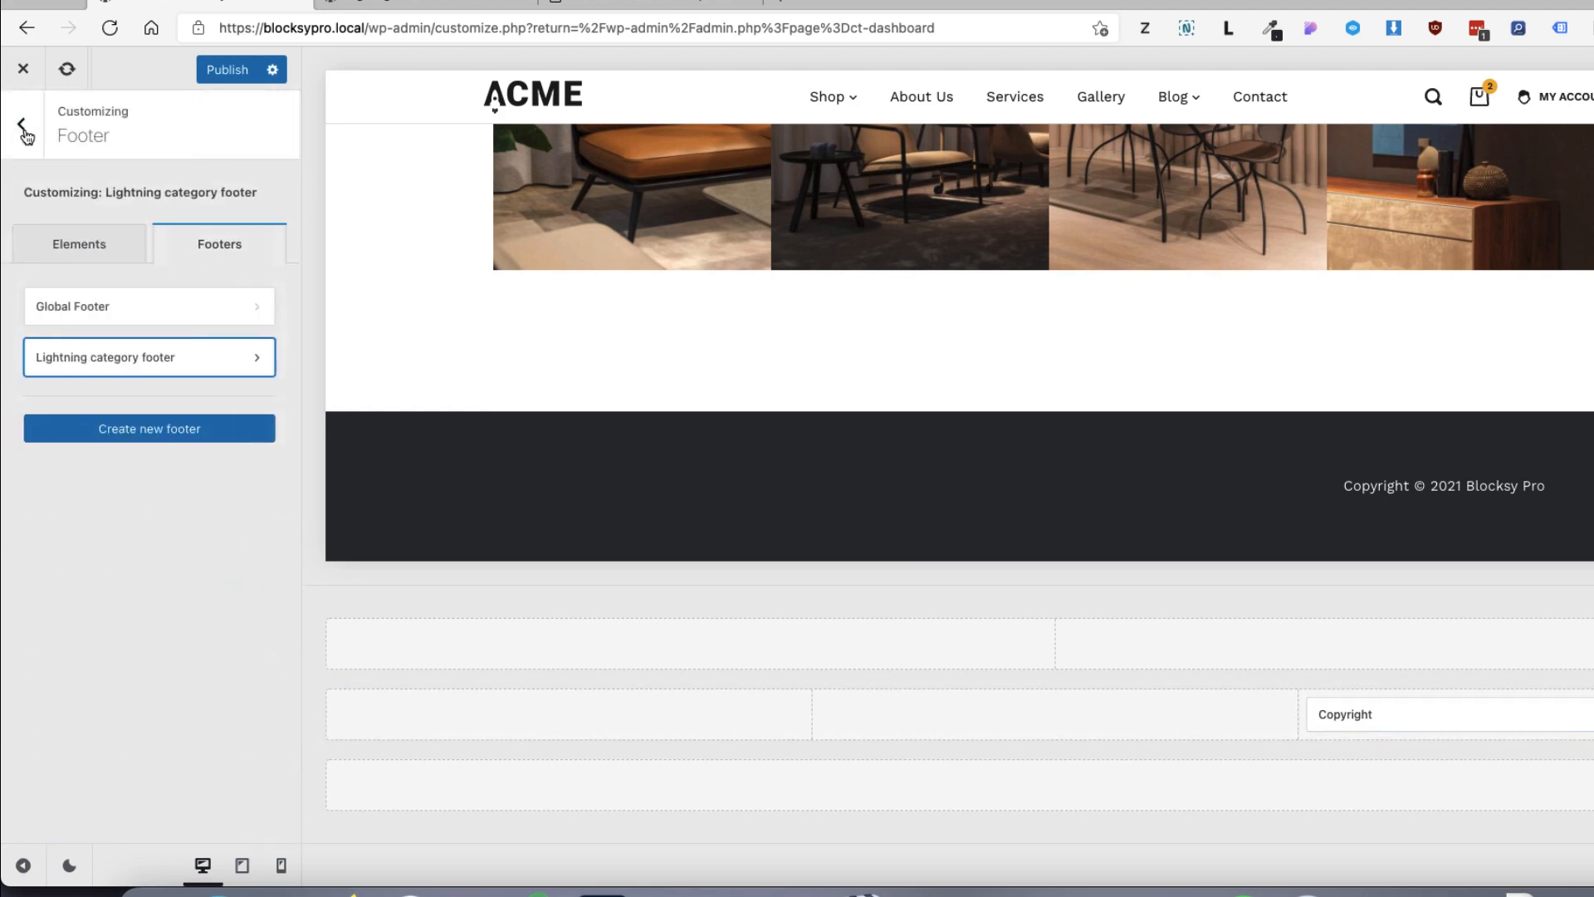
drag(72, 686, 505, 736)
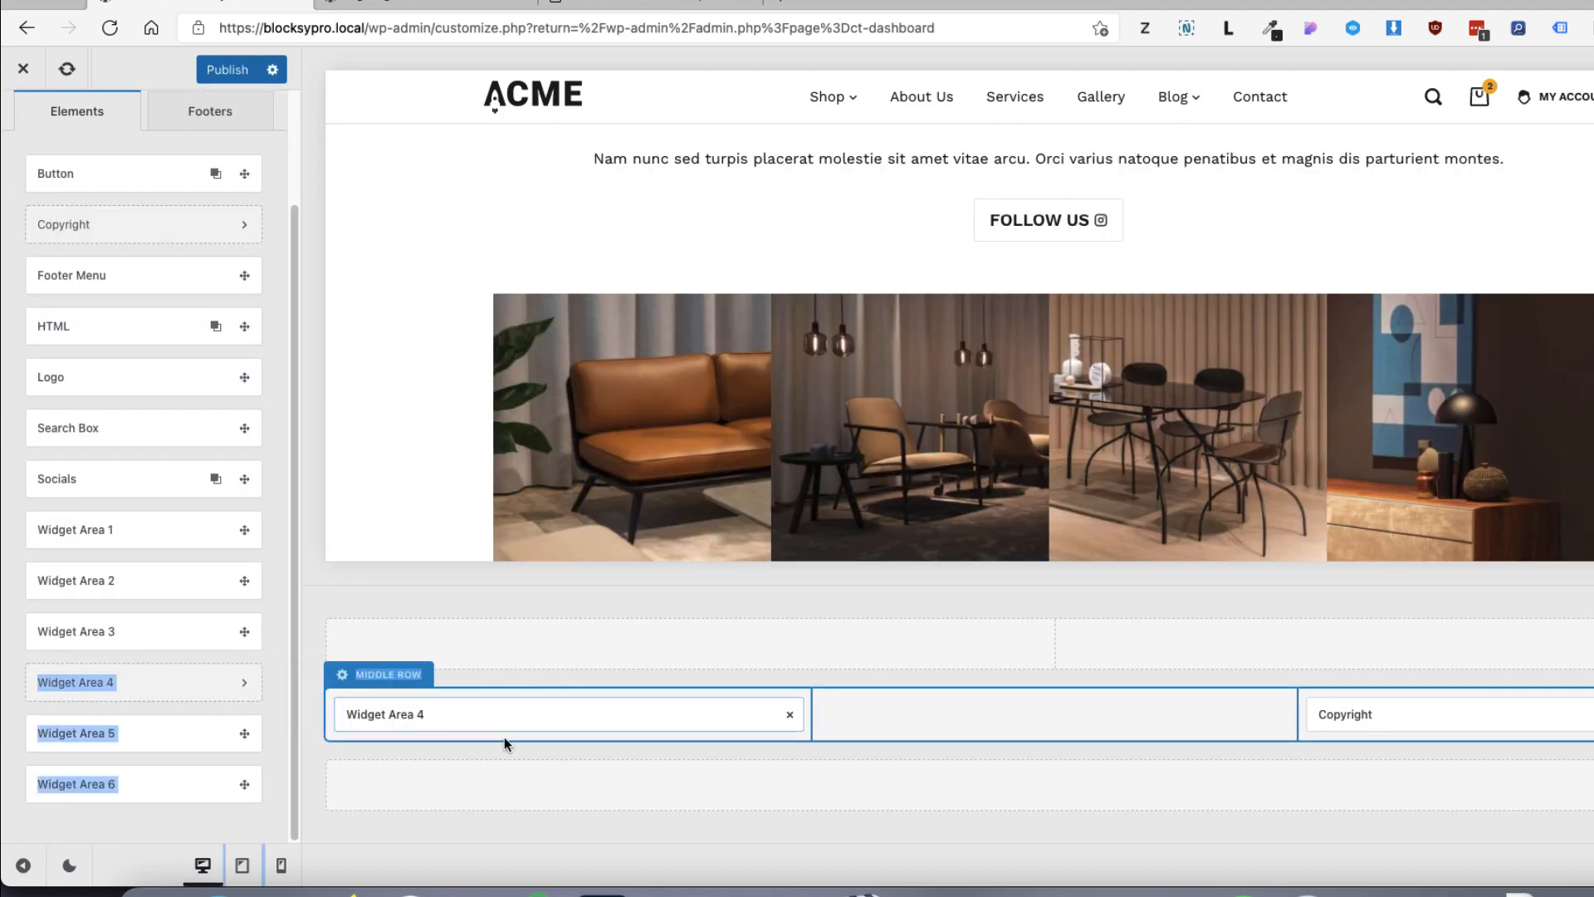
drag(103, 728, 1013, 731)
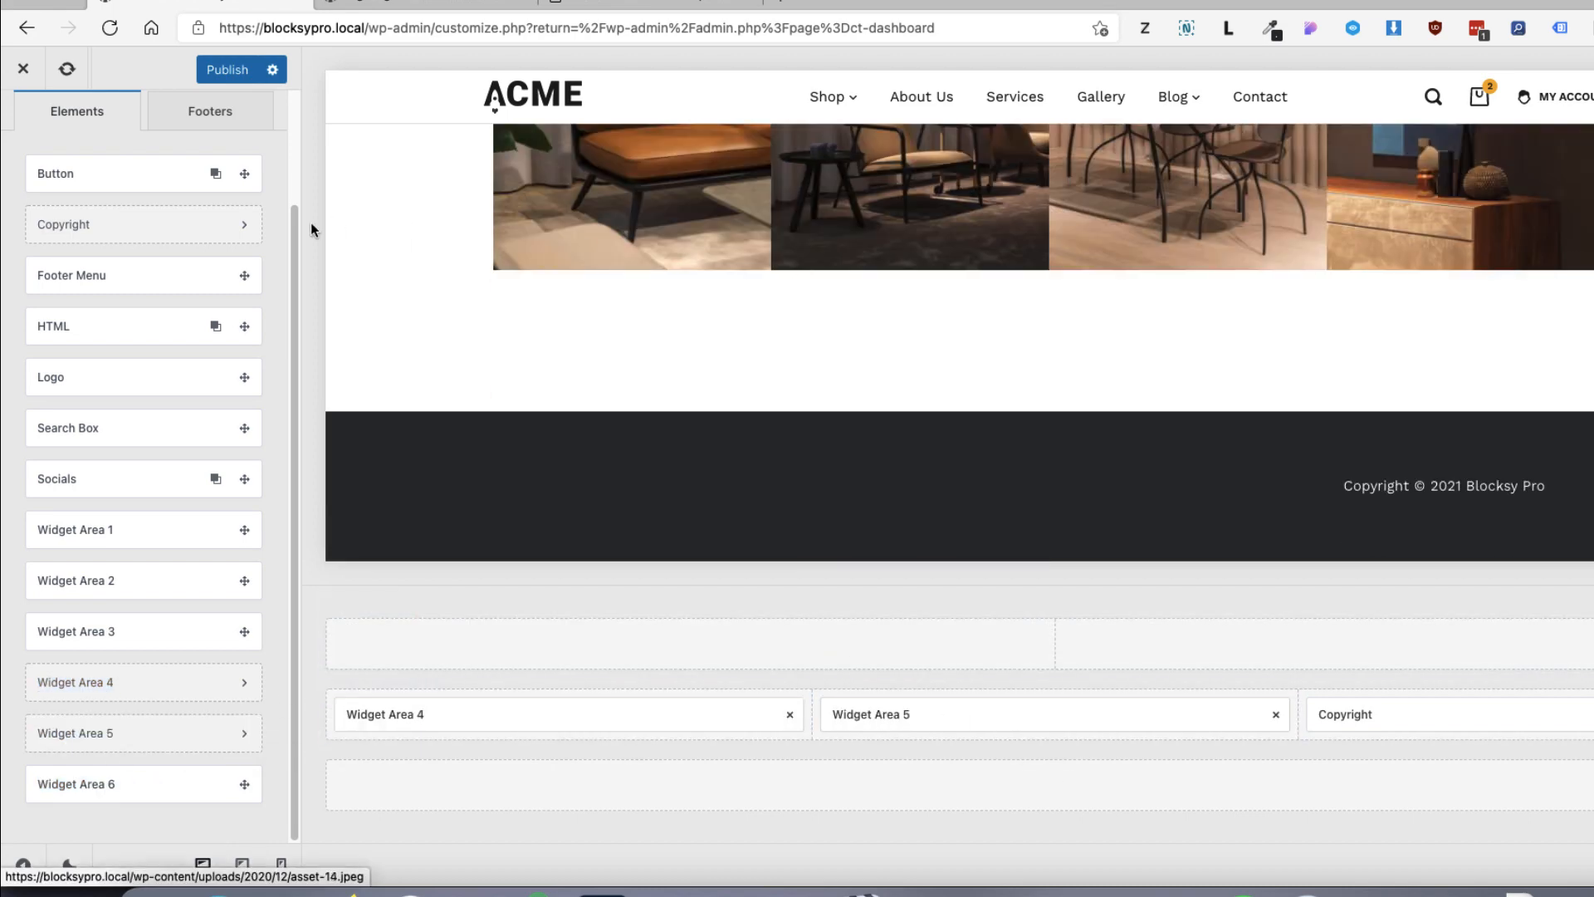
Publish the Lightning category footer changes and leave the customizer
click(225, 68)
click(210, 111)
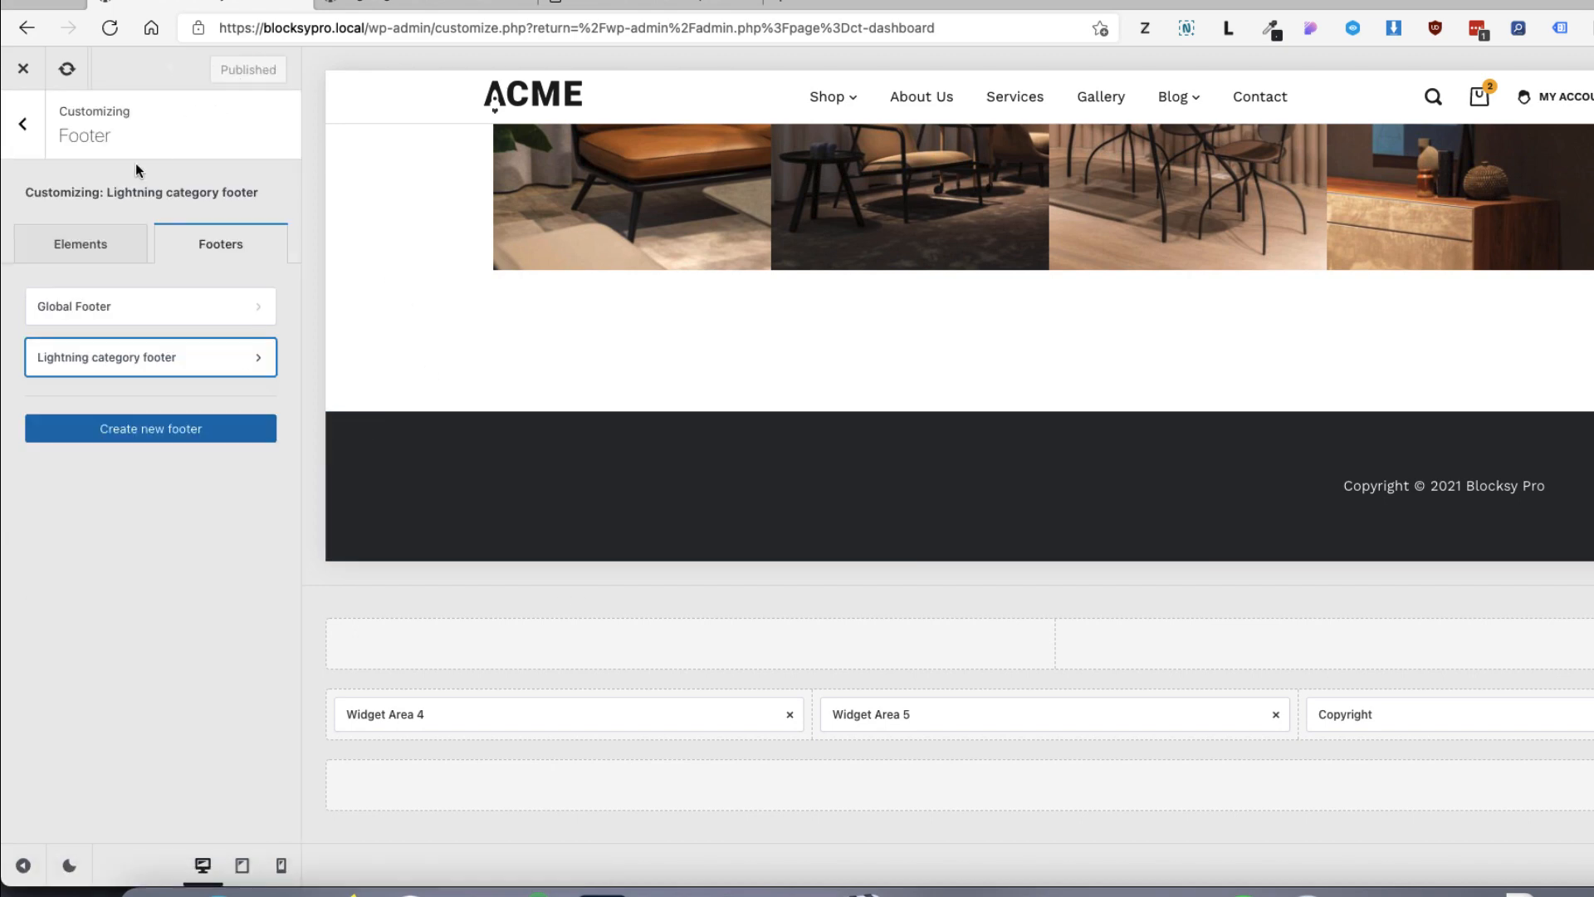
click(24, 71)
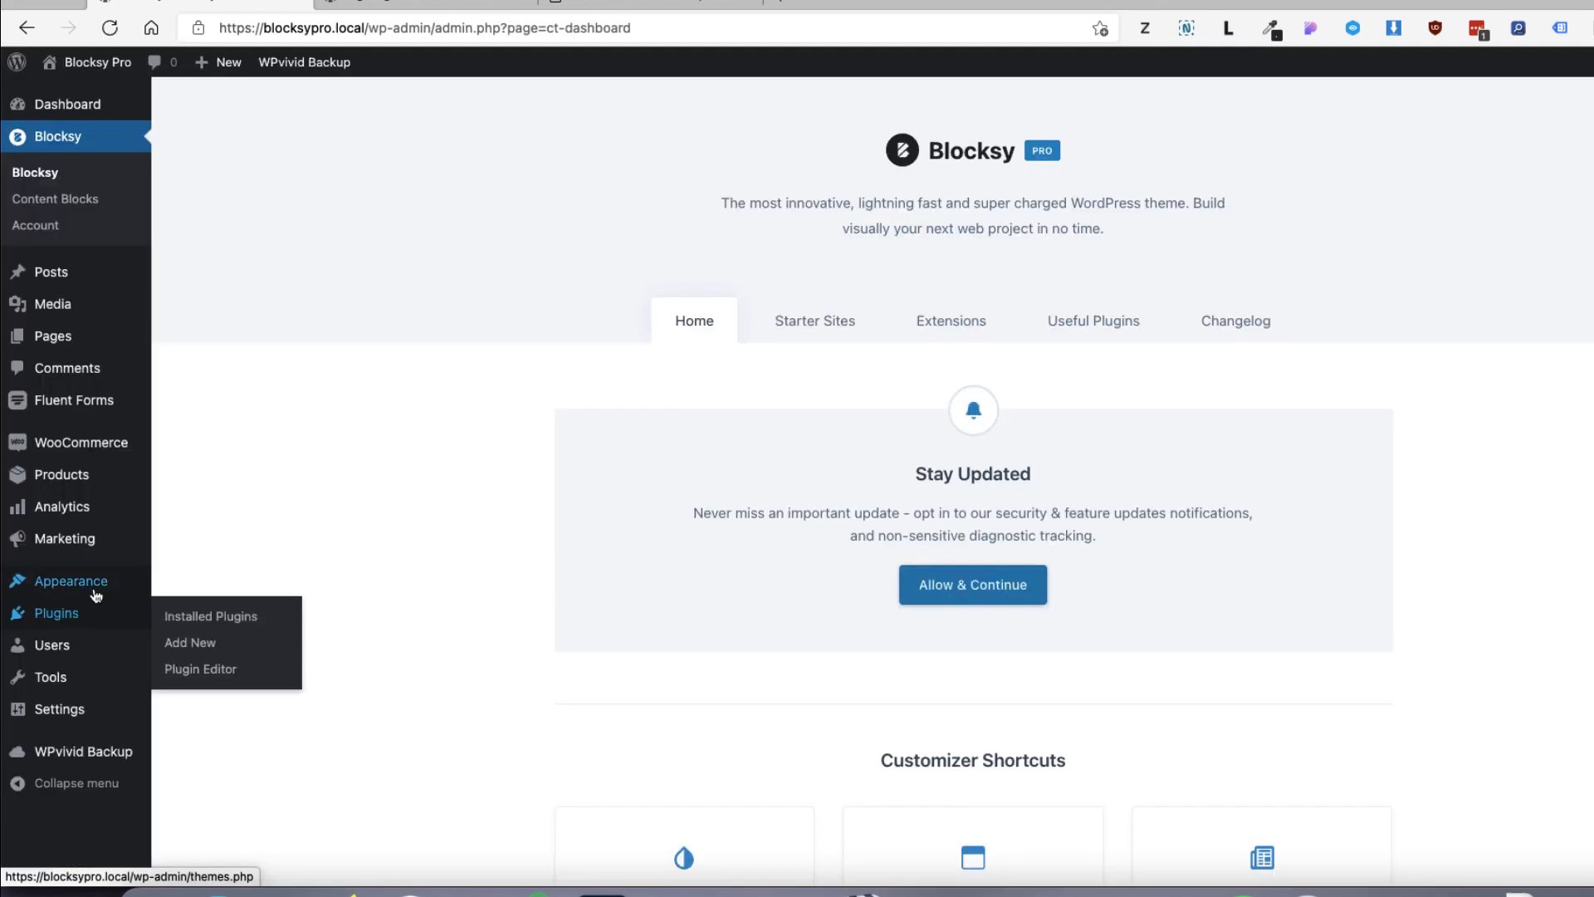
On the site's Widgets page, add a Text widget titled "Services" to Footer Column 4
mouse_move(75, 580)
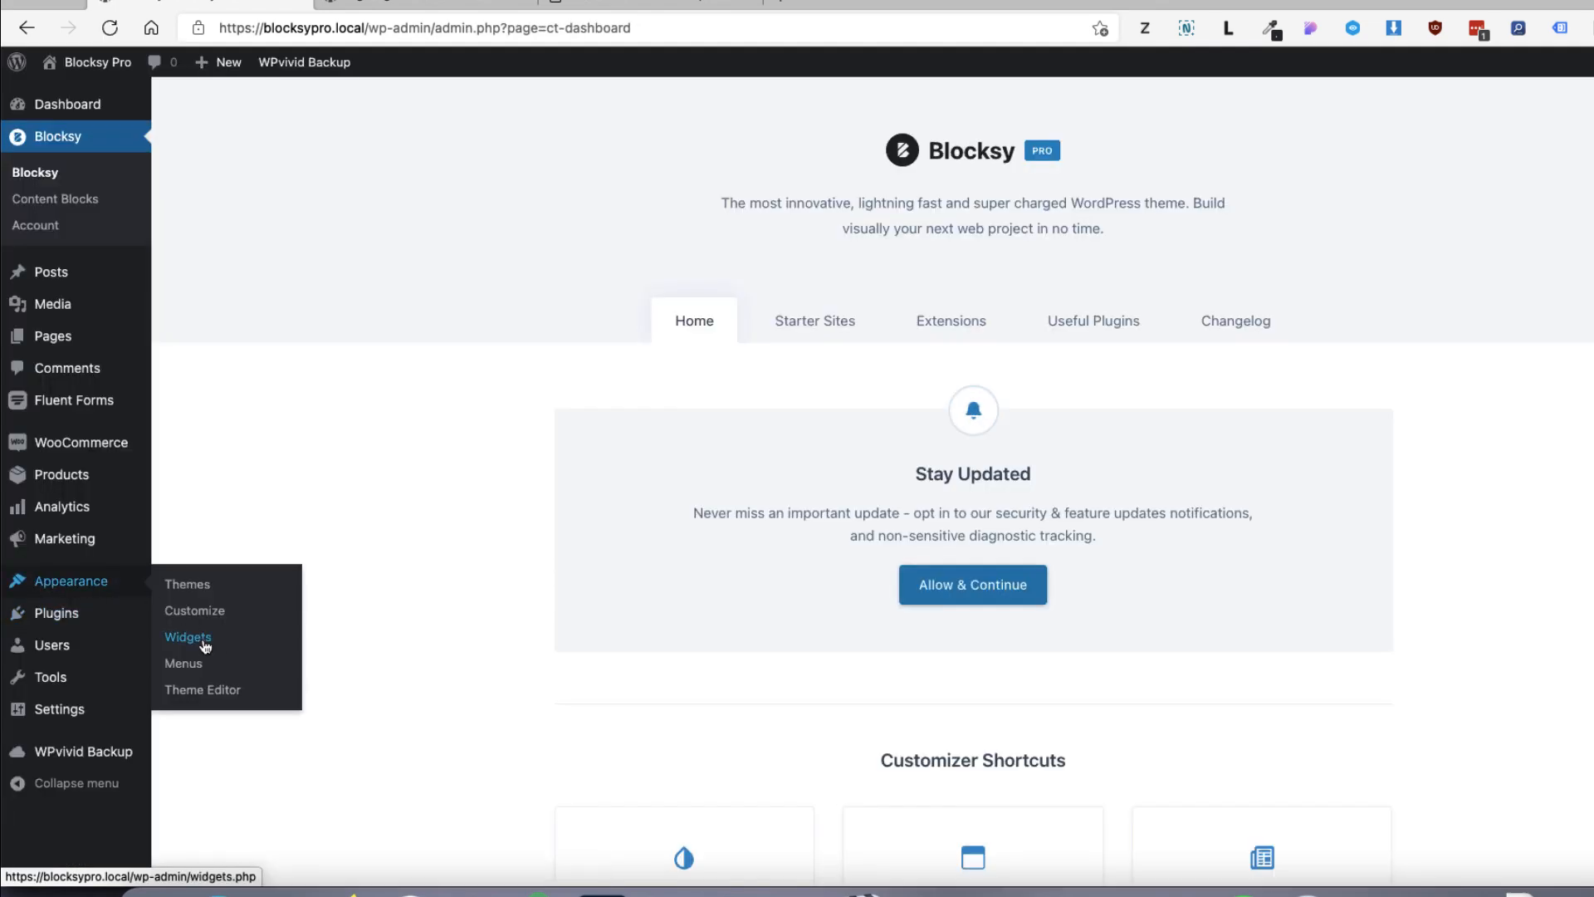
click(204, 641)
click(1554, 229)
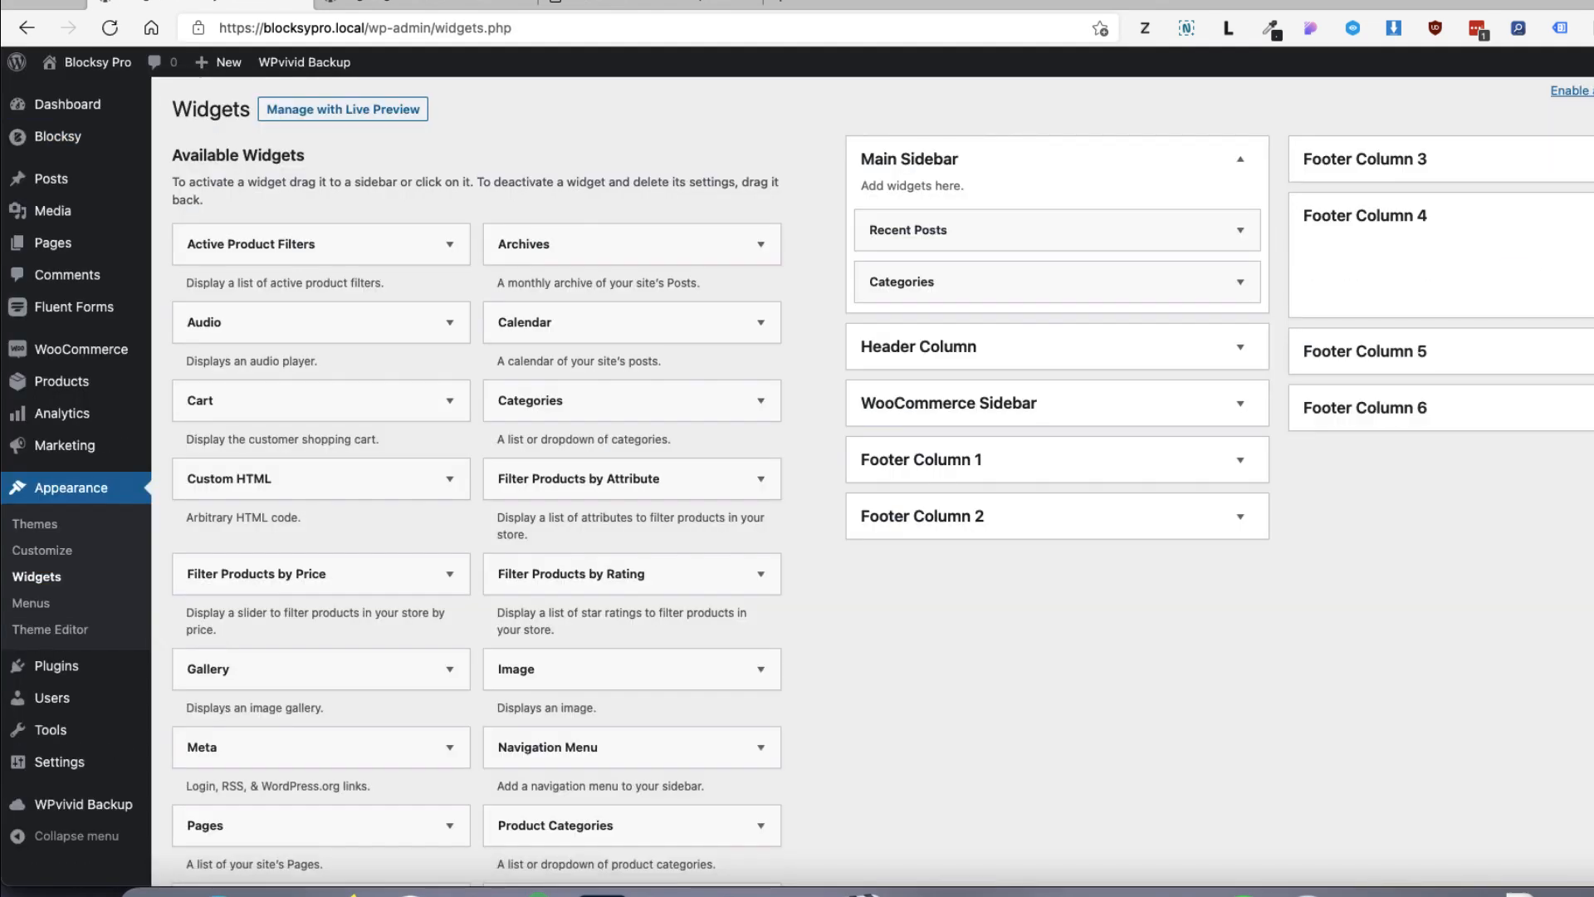
scroll(466, 623, down, 4)
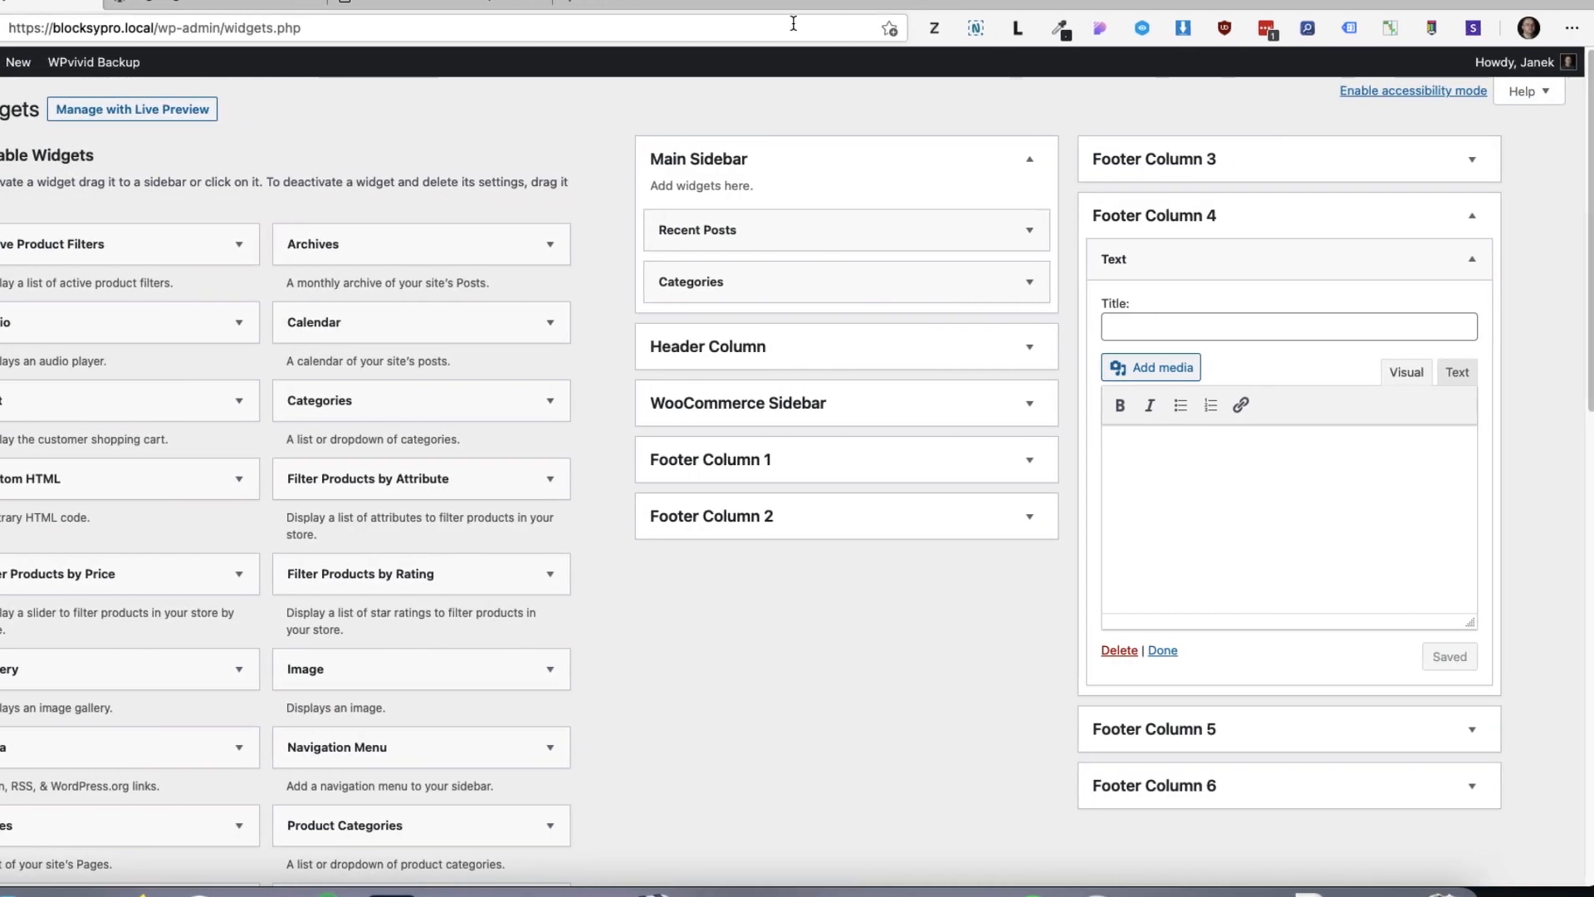
Add an Image widget to Footer Column 5 using the white ACME logo (logo-sticky.png) found by searching the media library for "logo"
click(1350, 352)
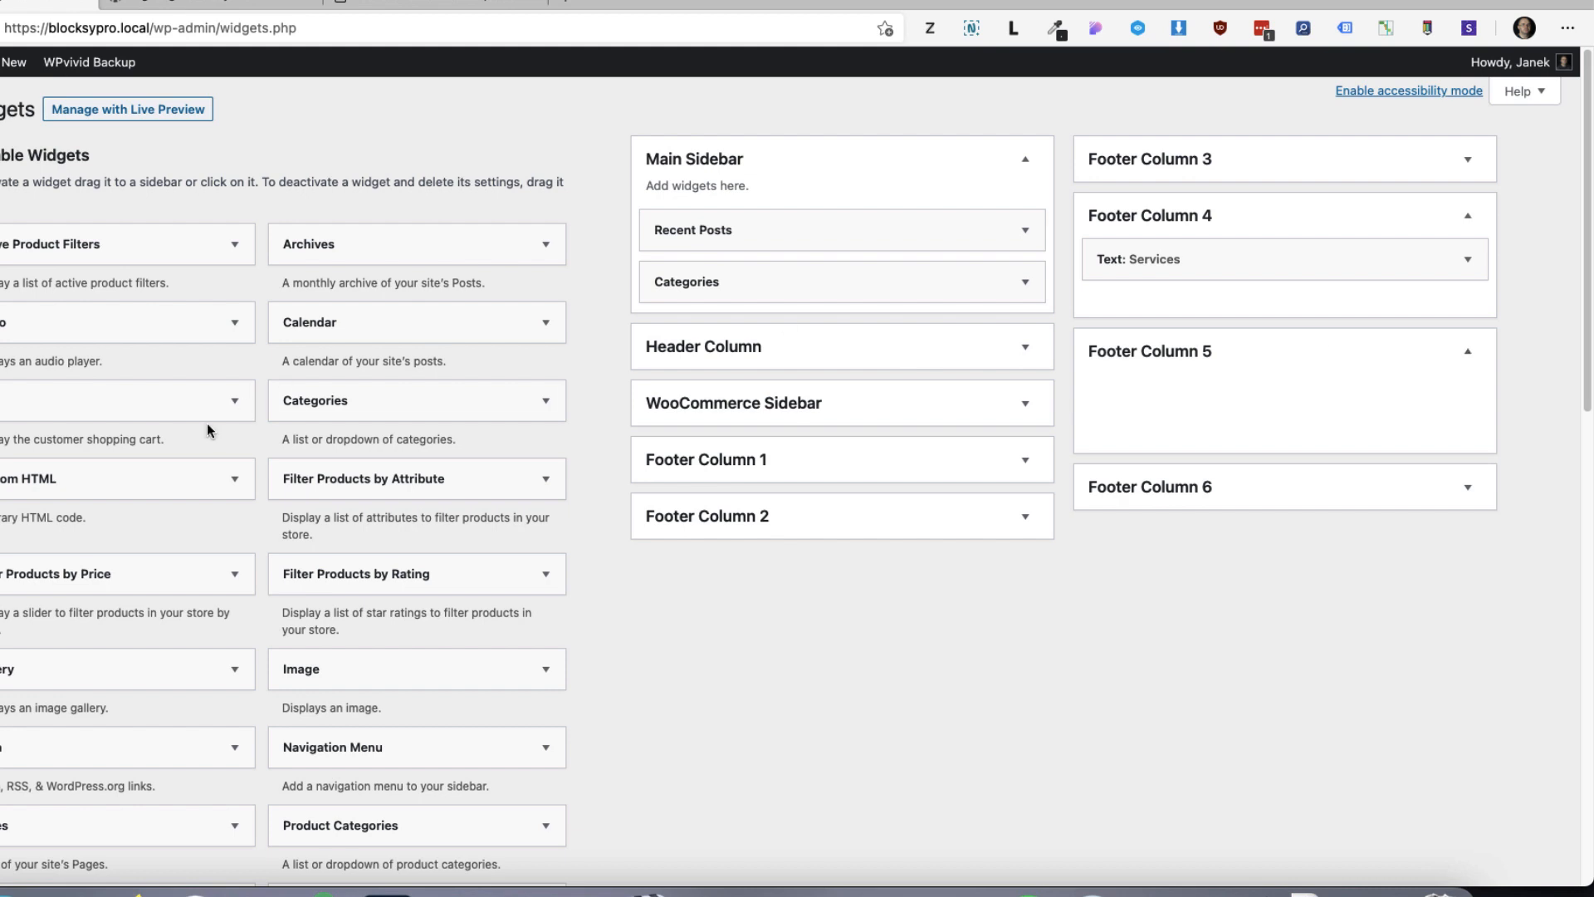
drag(358, 669, 1231, 398)
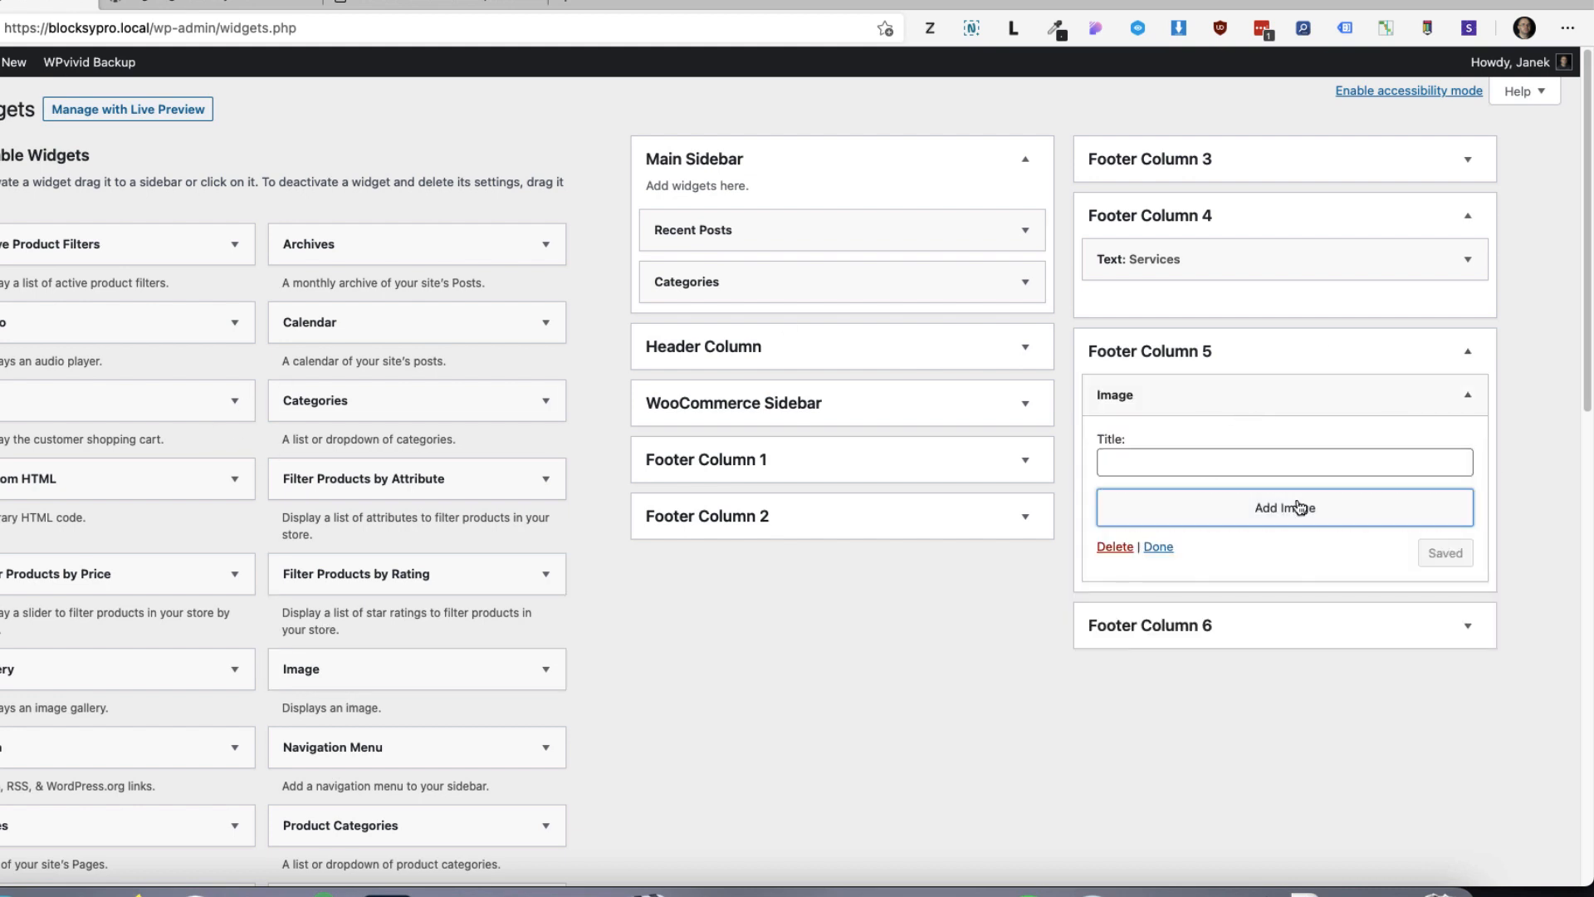
click(1301, 507)
click(1179, 200)
text(logo)
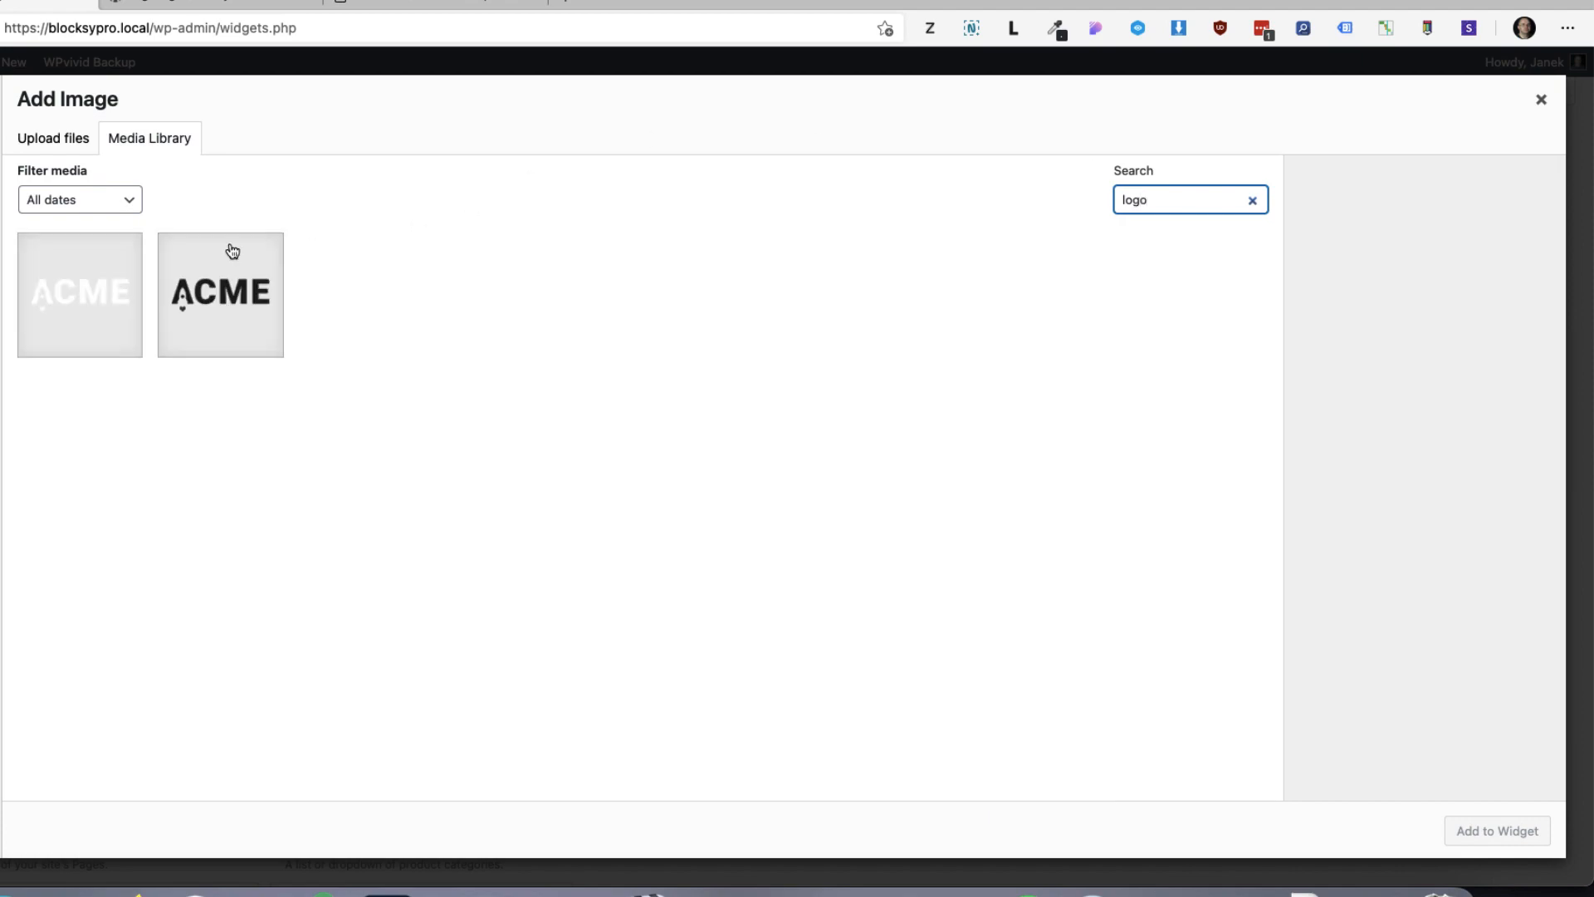
click(80, 283)
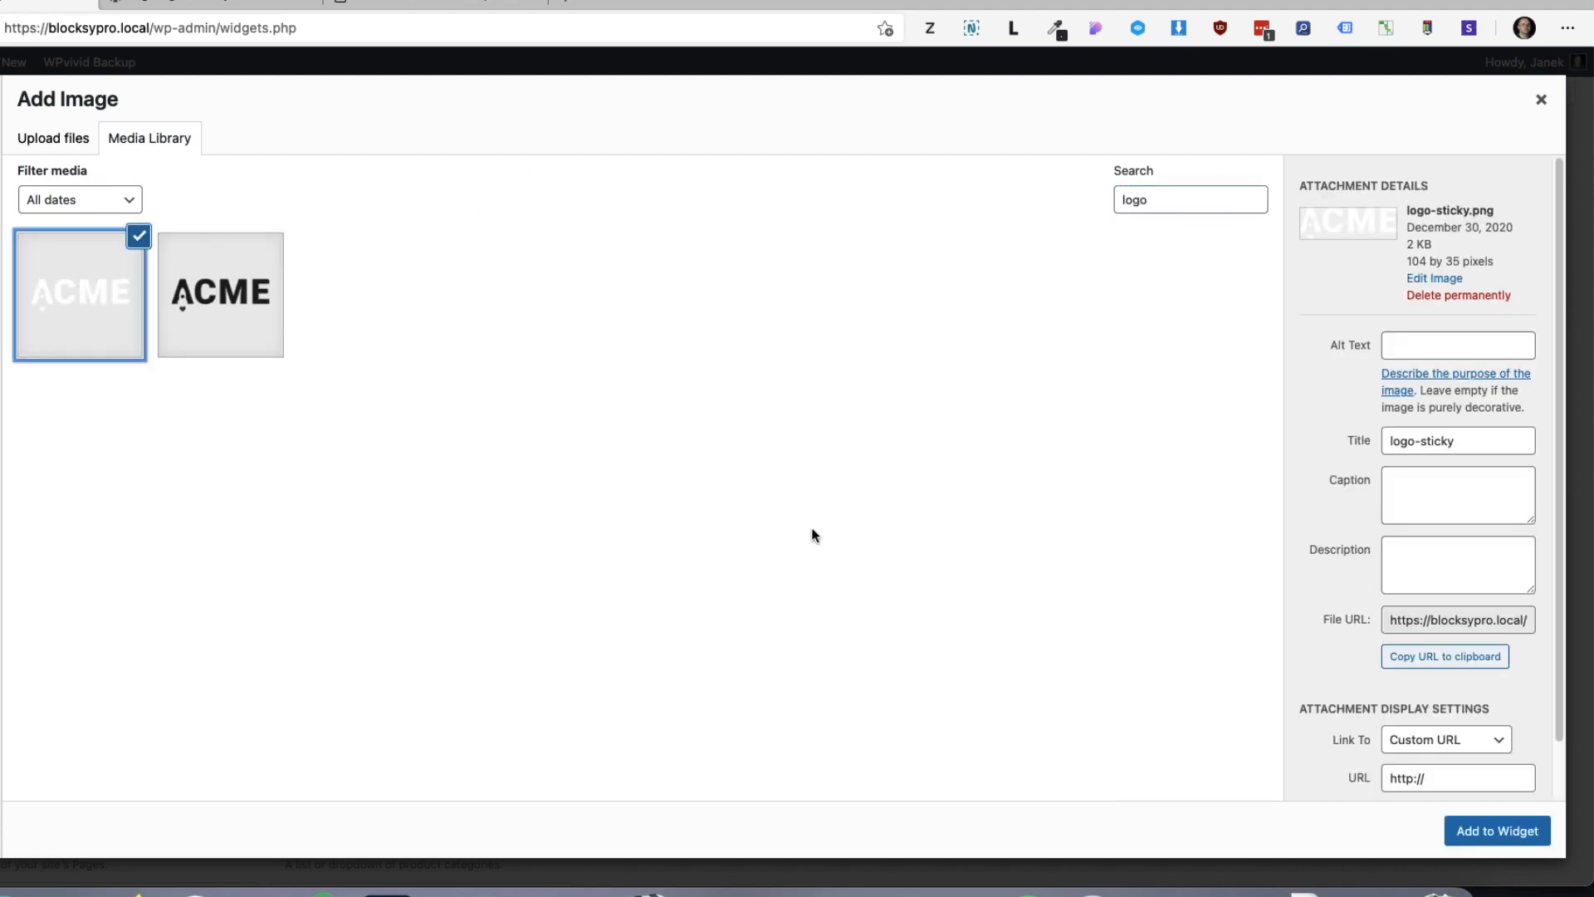
click(1483, 835)
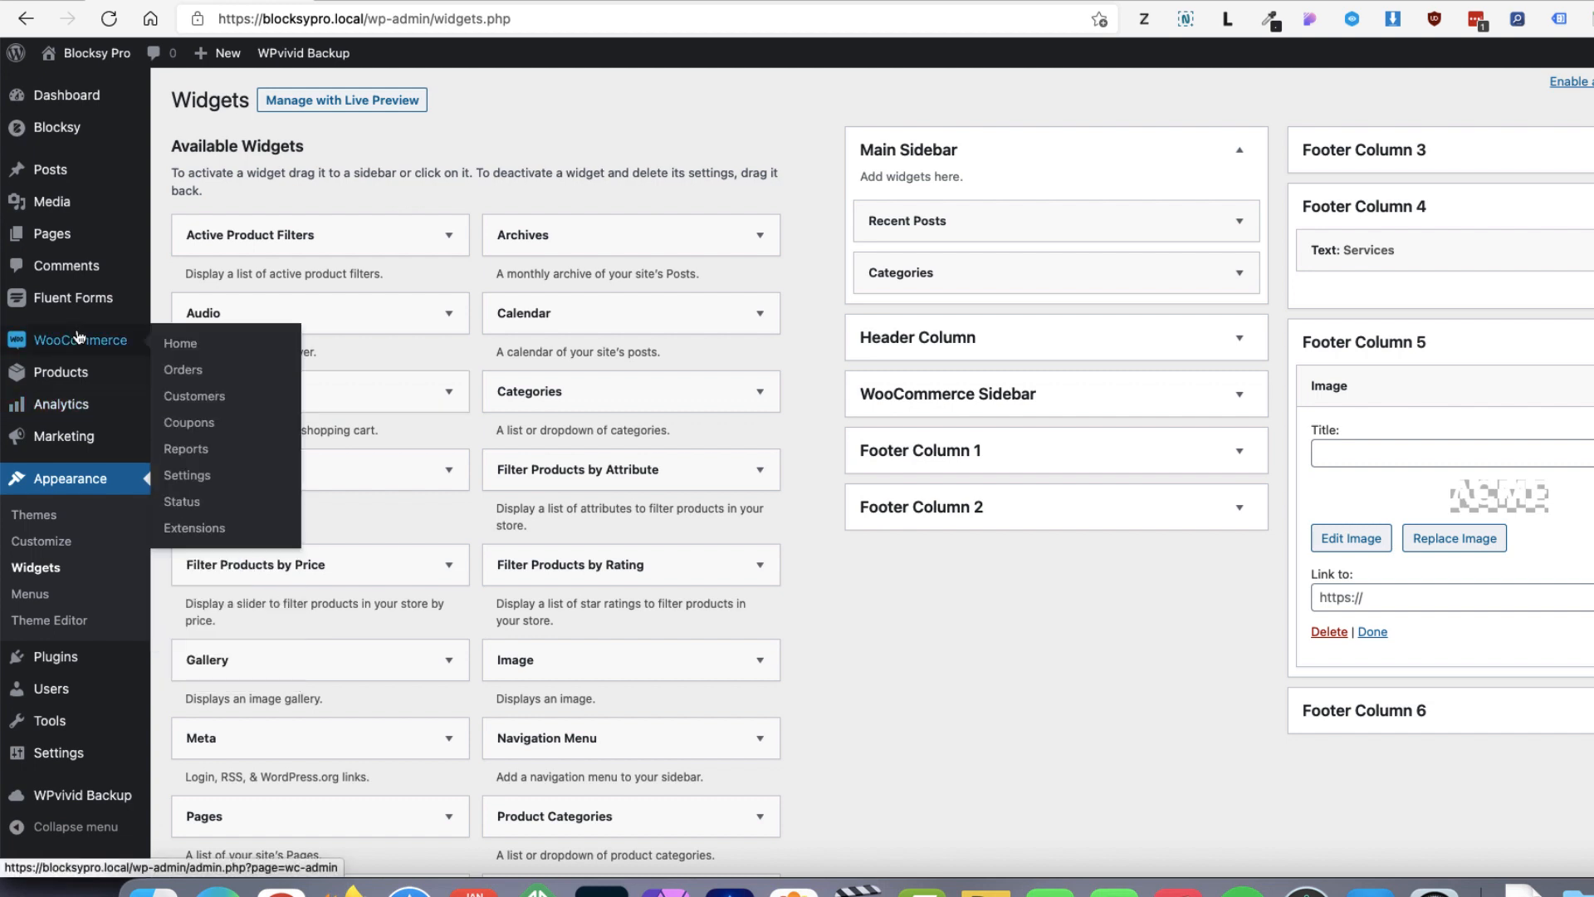
Reopen the customizer and open the settings of the Lightning category footer
click(46, 551)
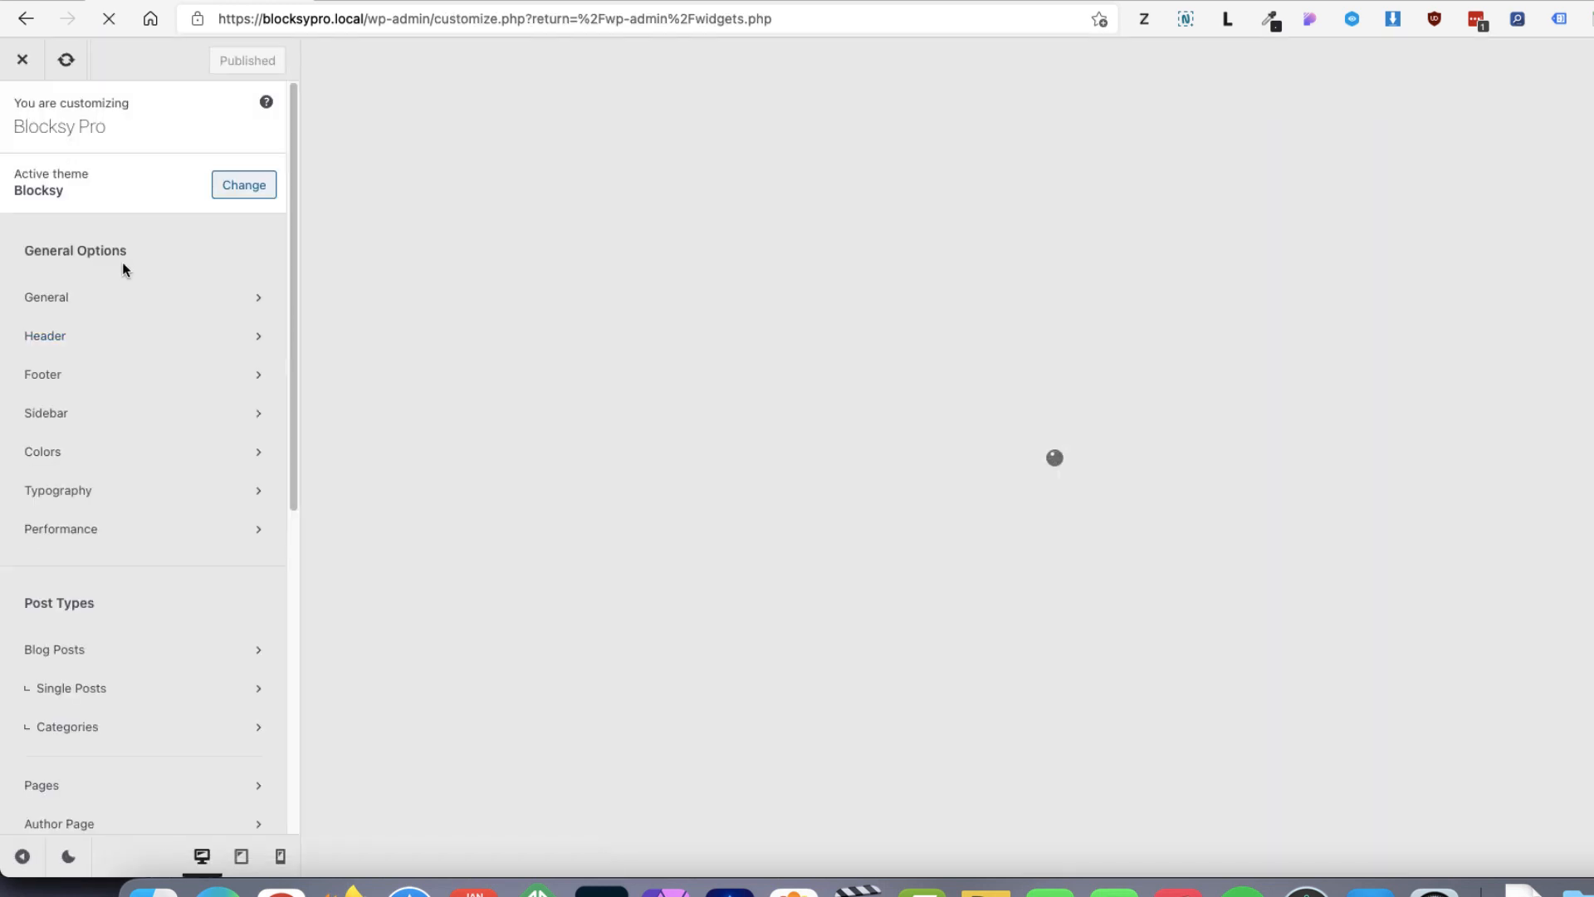
click(66, 373)
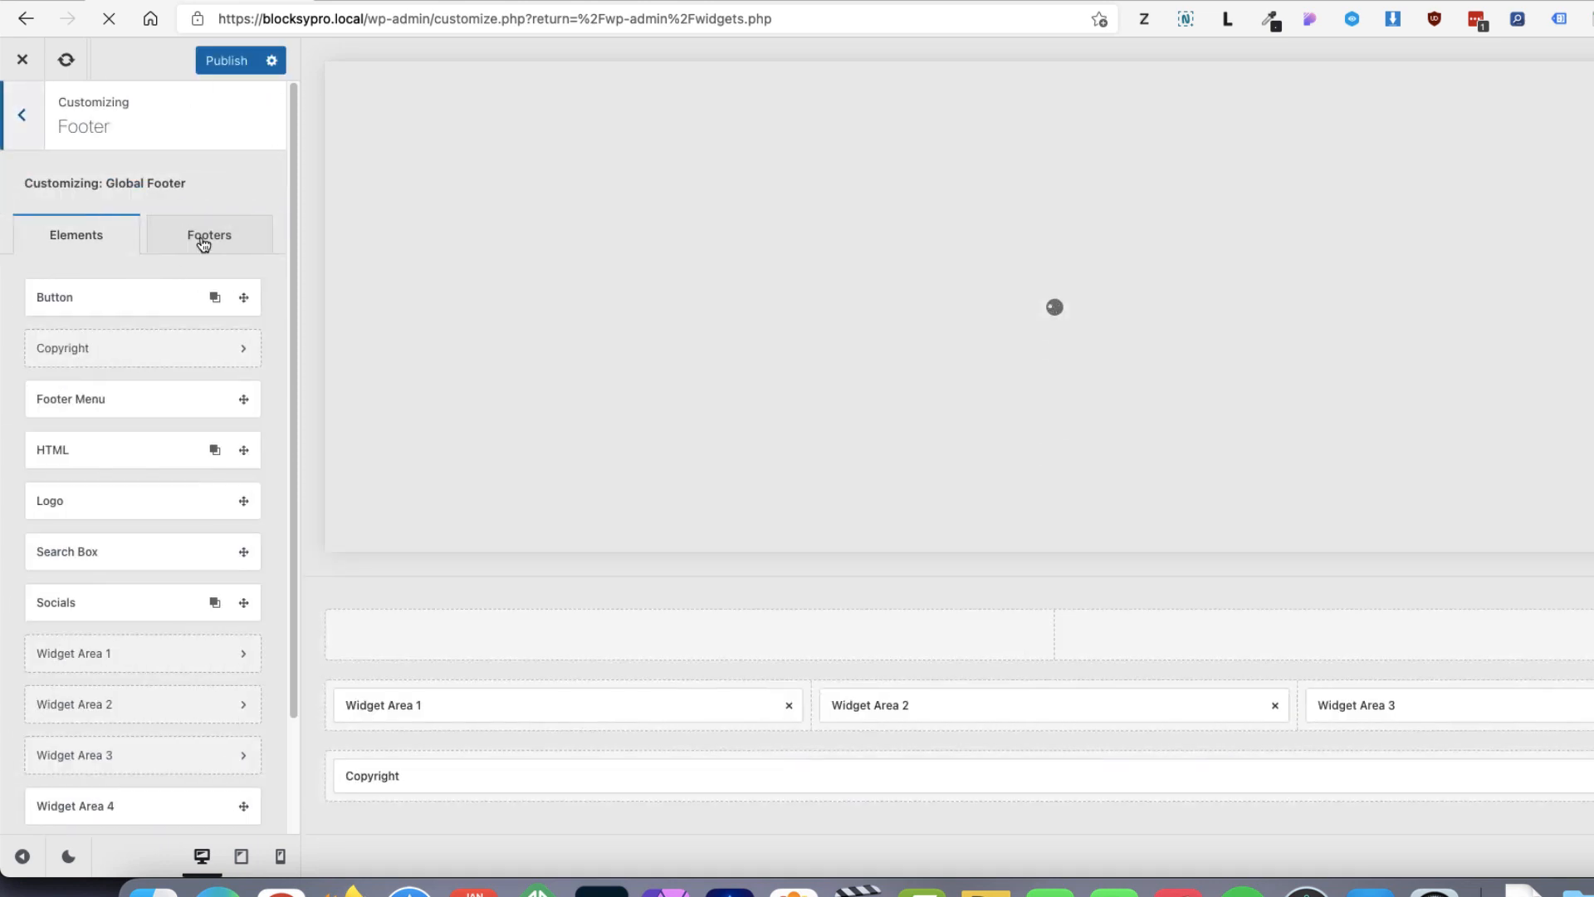
click(203, 241)
click(123, 352)
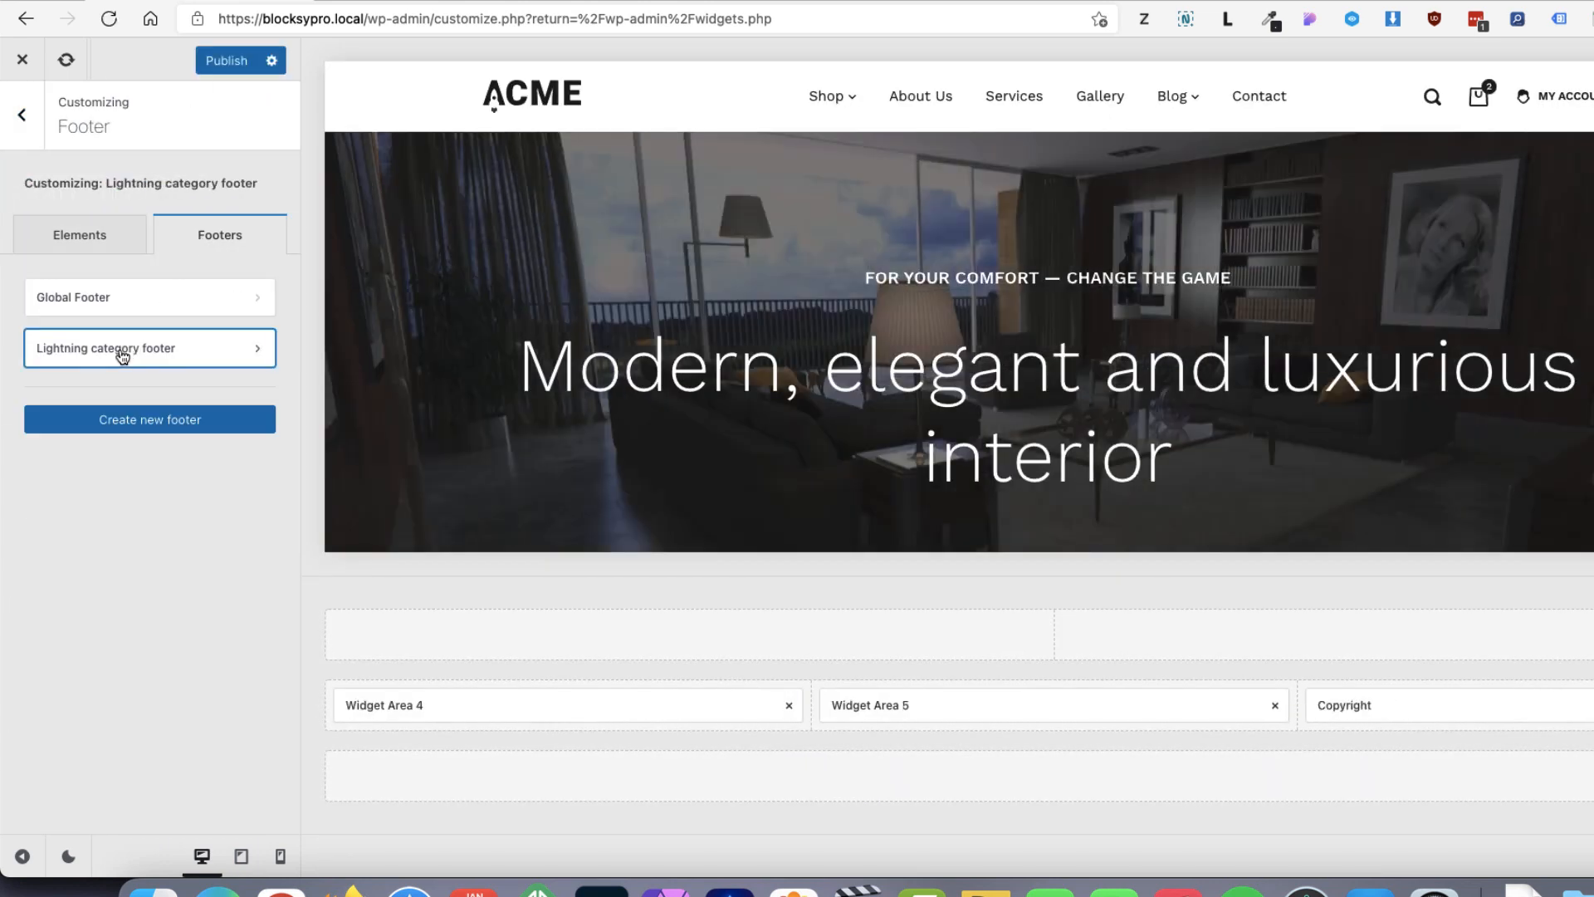
click(123, 353)
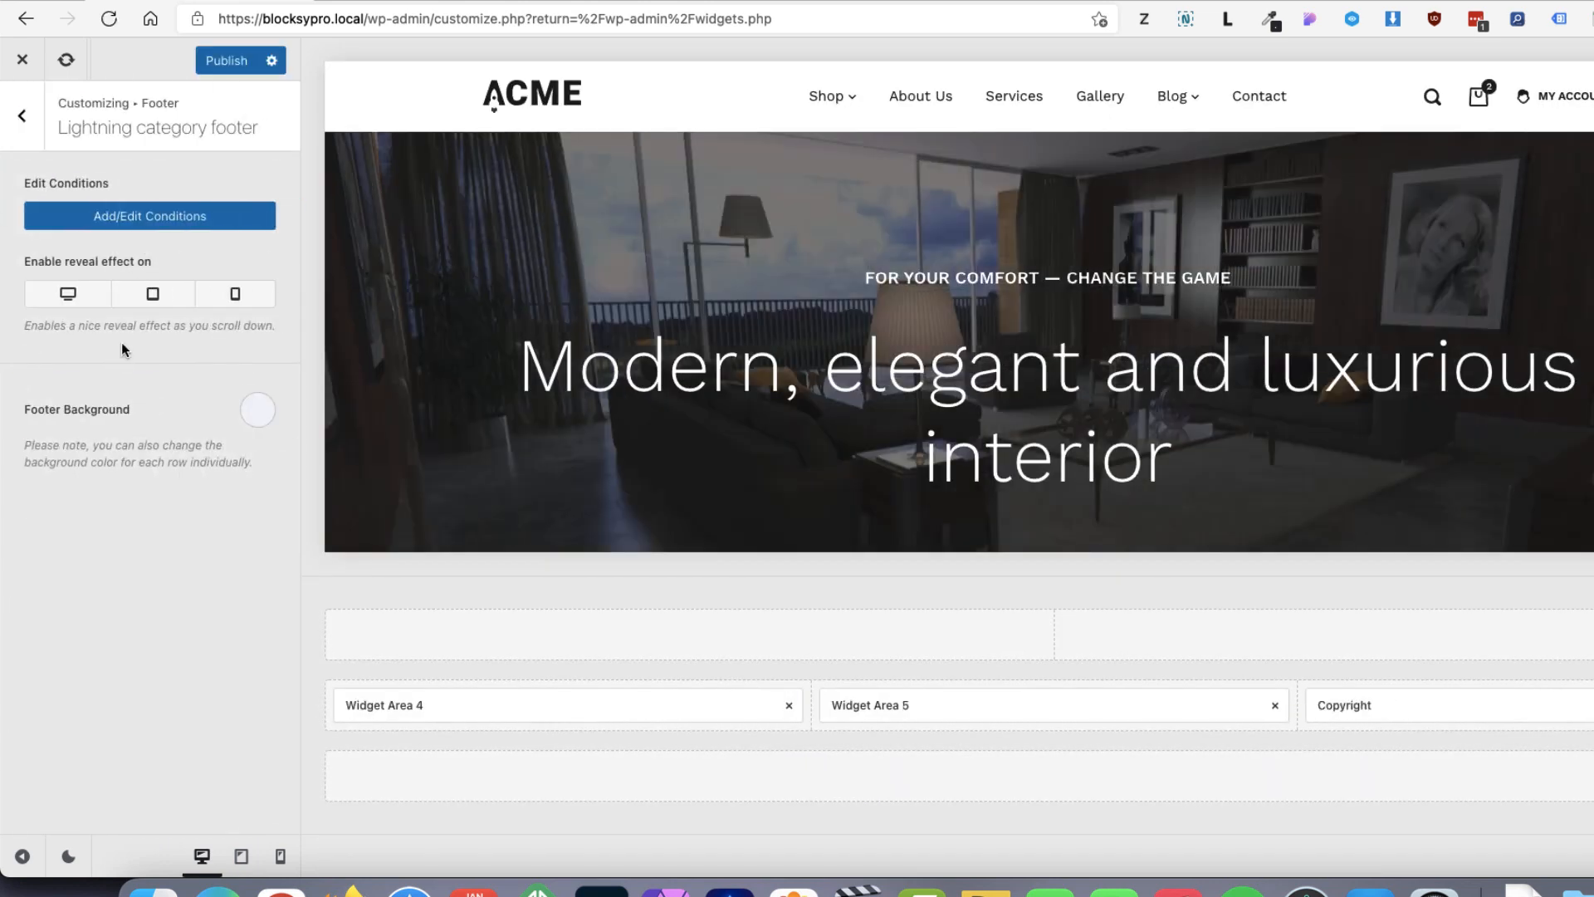
Add an Include display condition to the Lightning category footer with Taxonomy ID set to the Ligtning product category
click(147, 217)
click(791, 445)
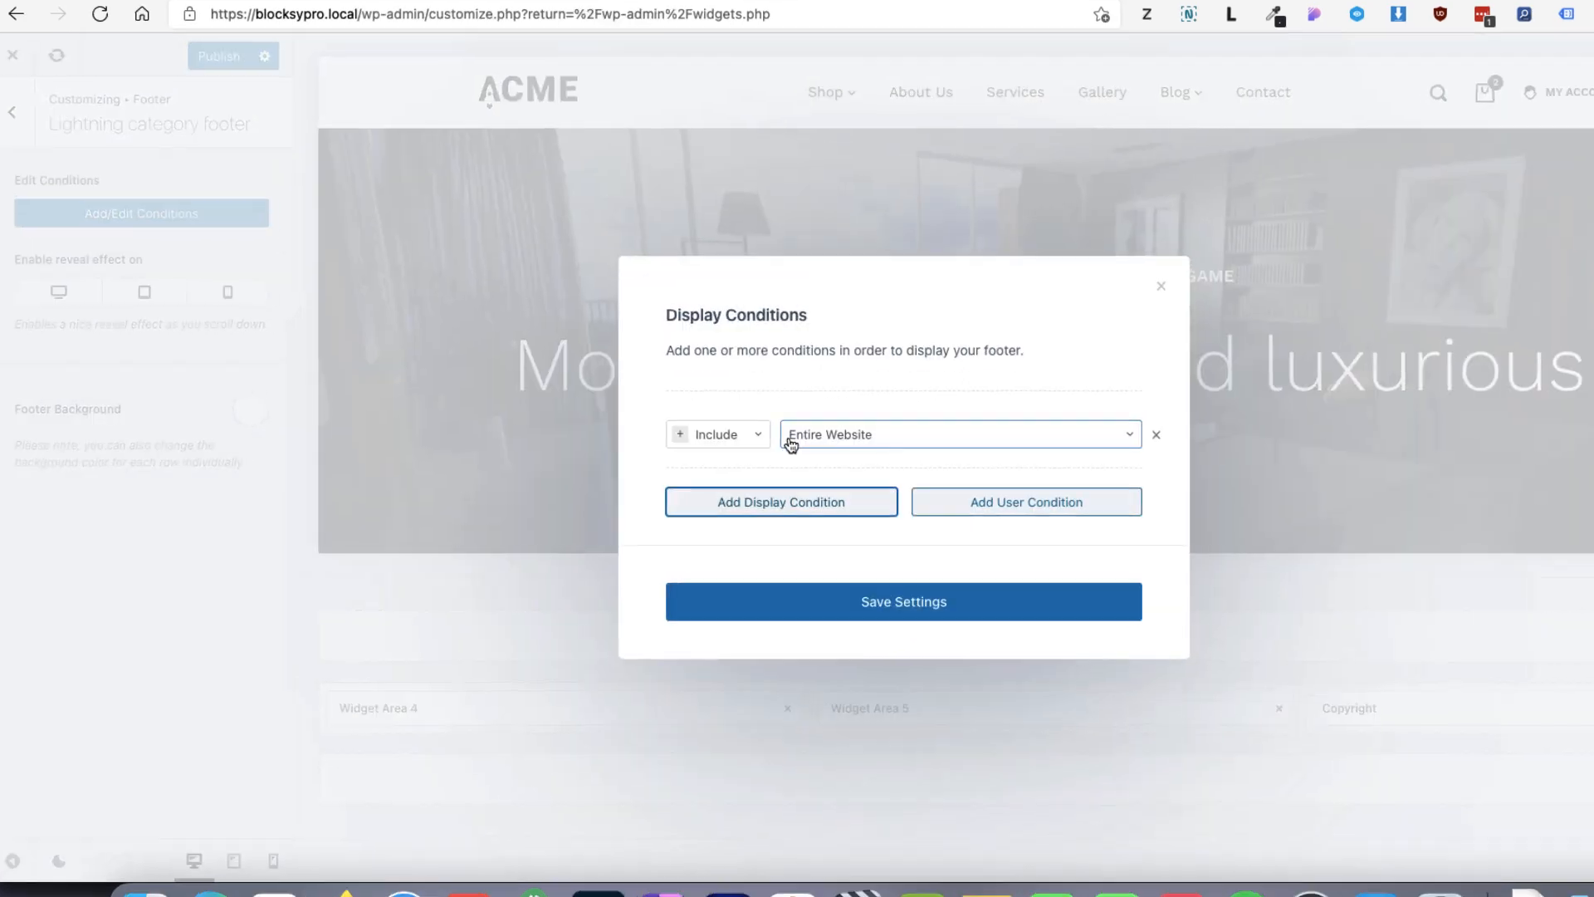
click(878, 438)
scroll(905, 525, down, 10)
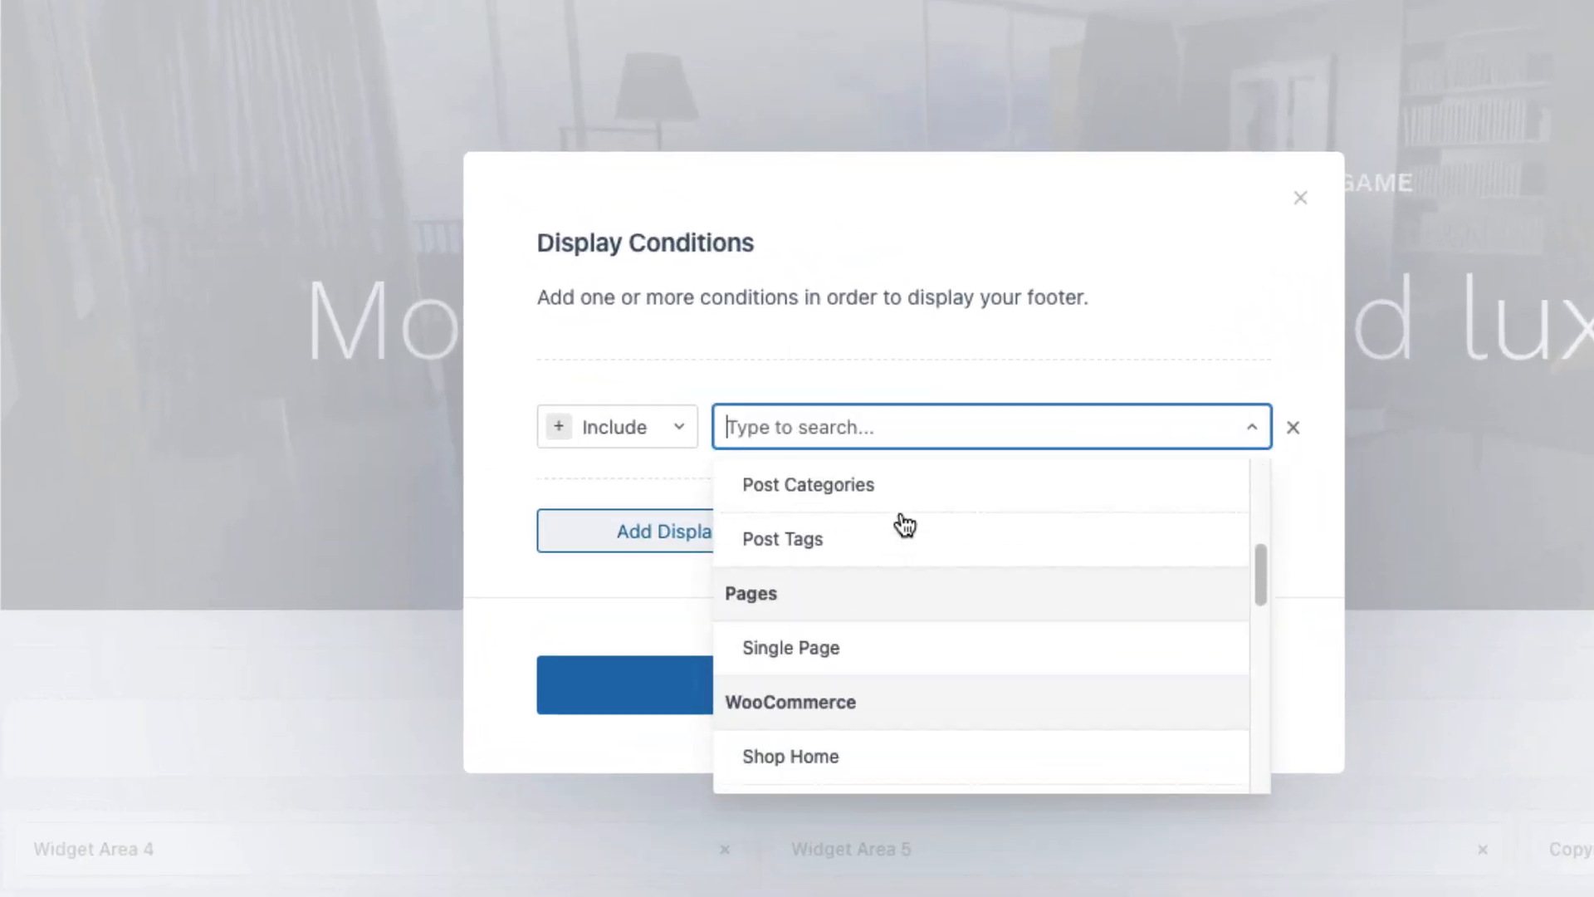
scroll(905, 524, down, 3)
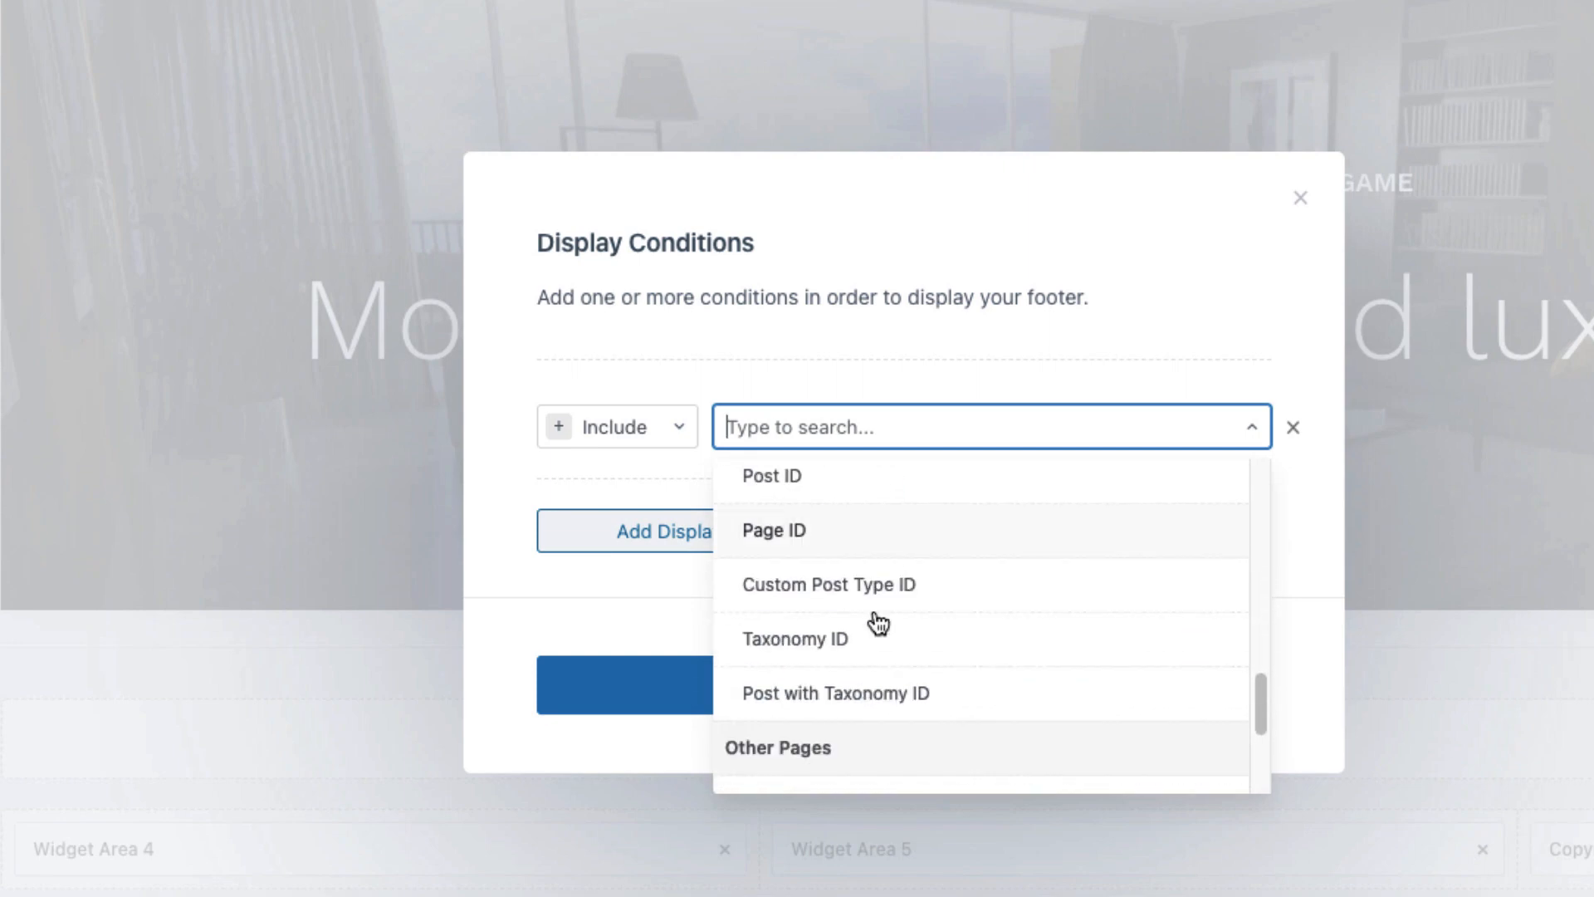
click(851, 637)
click(1111, 452)
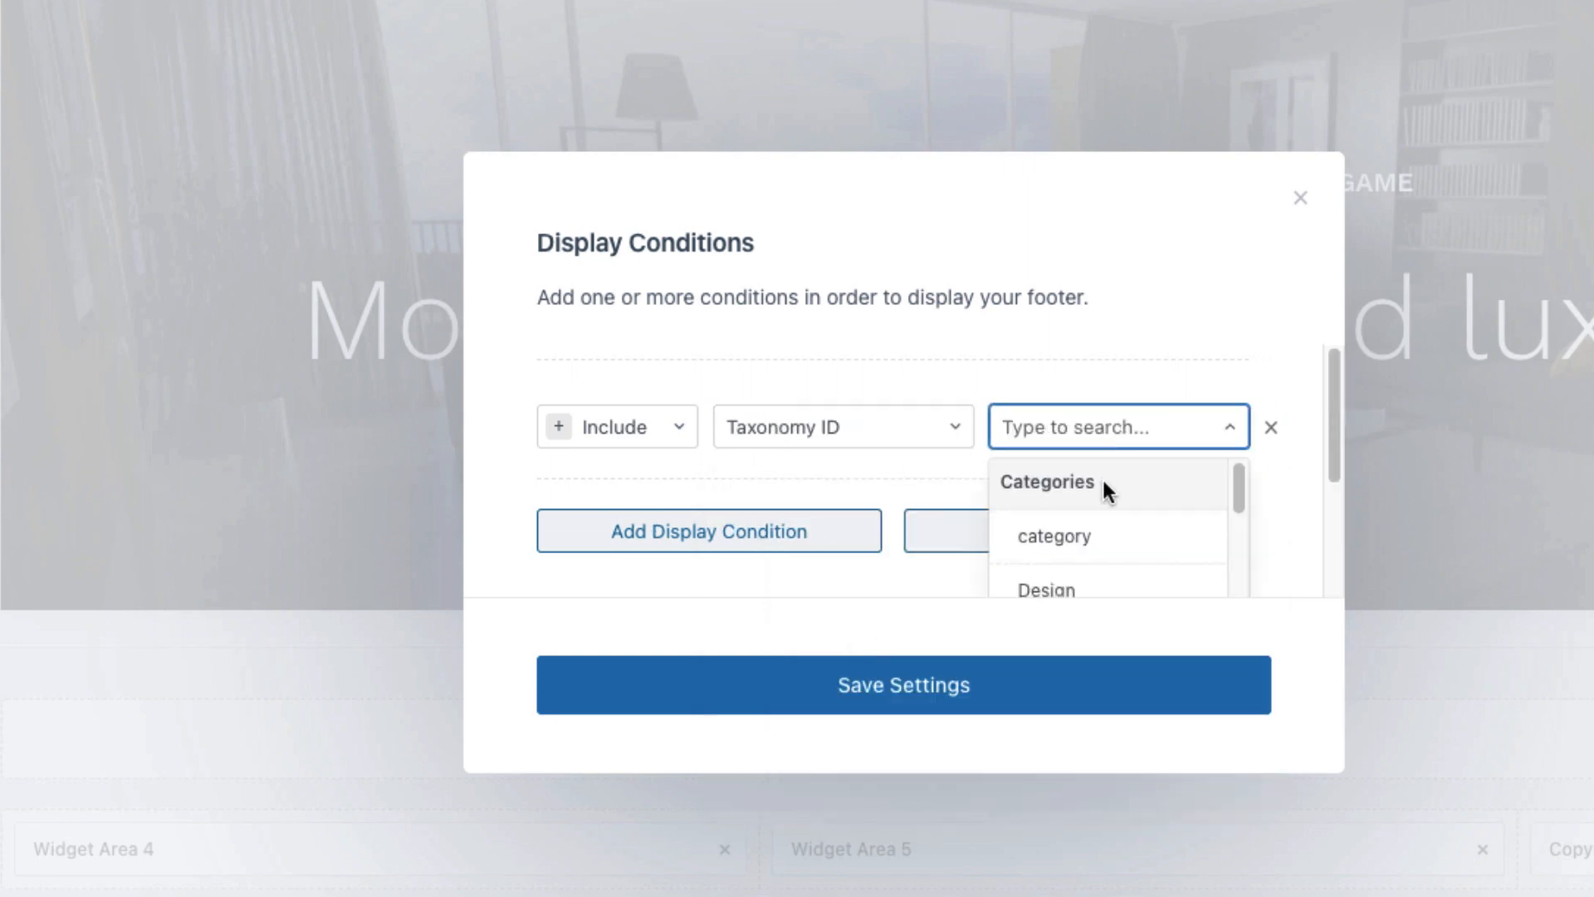
scroll(1108, 490, down, 5)
scroll(1108, 493, down, 5)
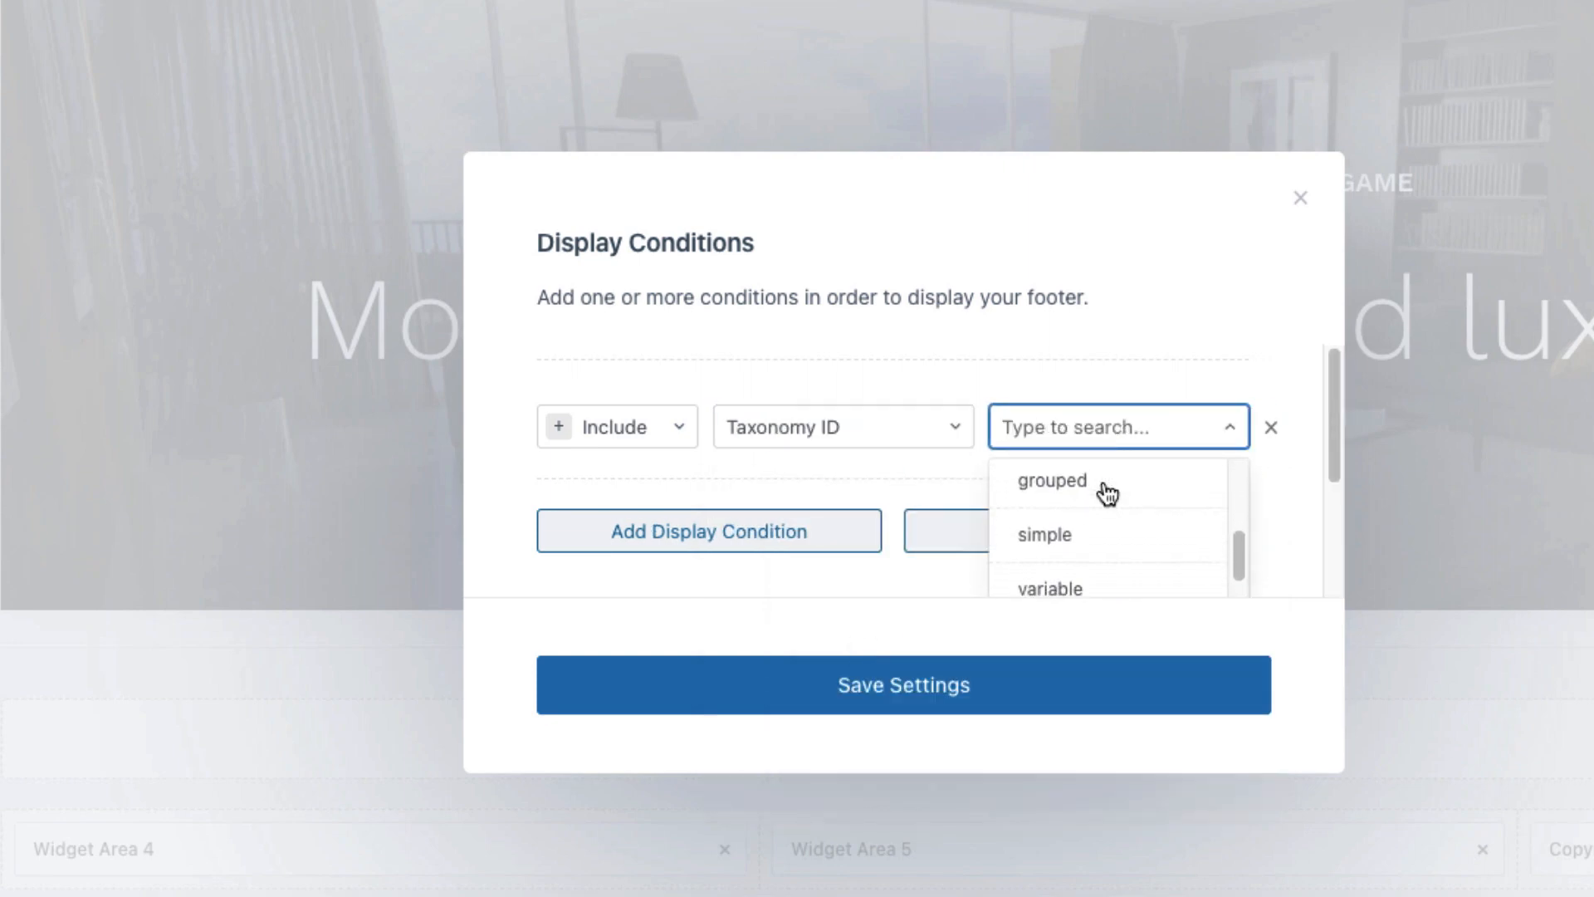
scroll(1107, 493, down, 4)
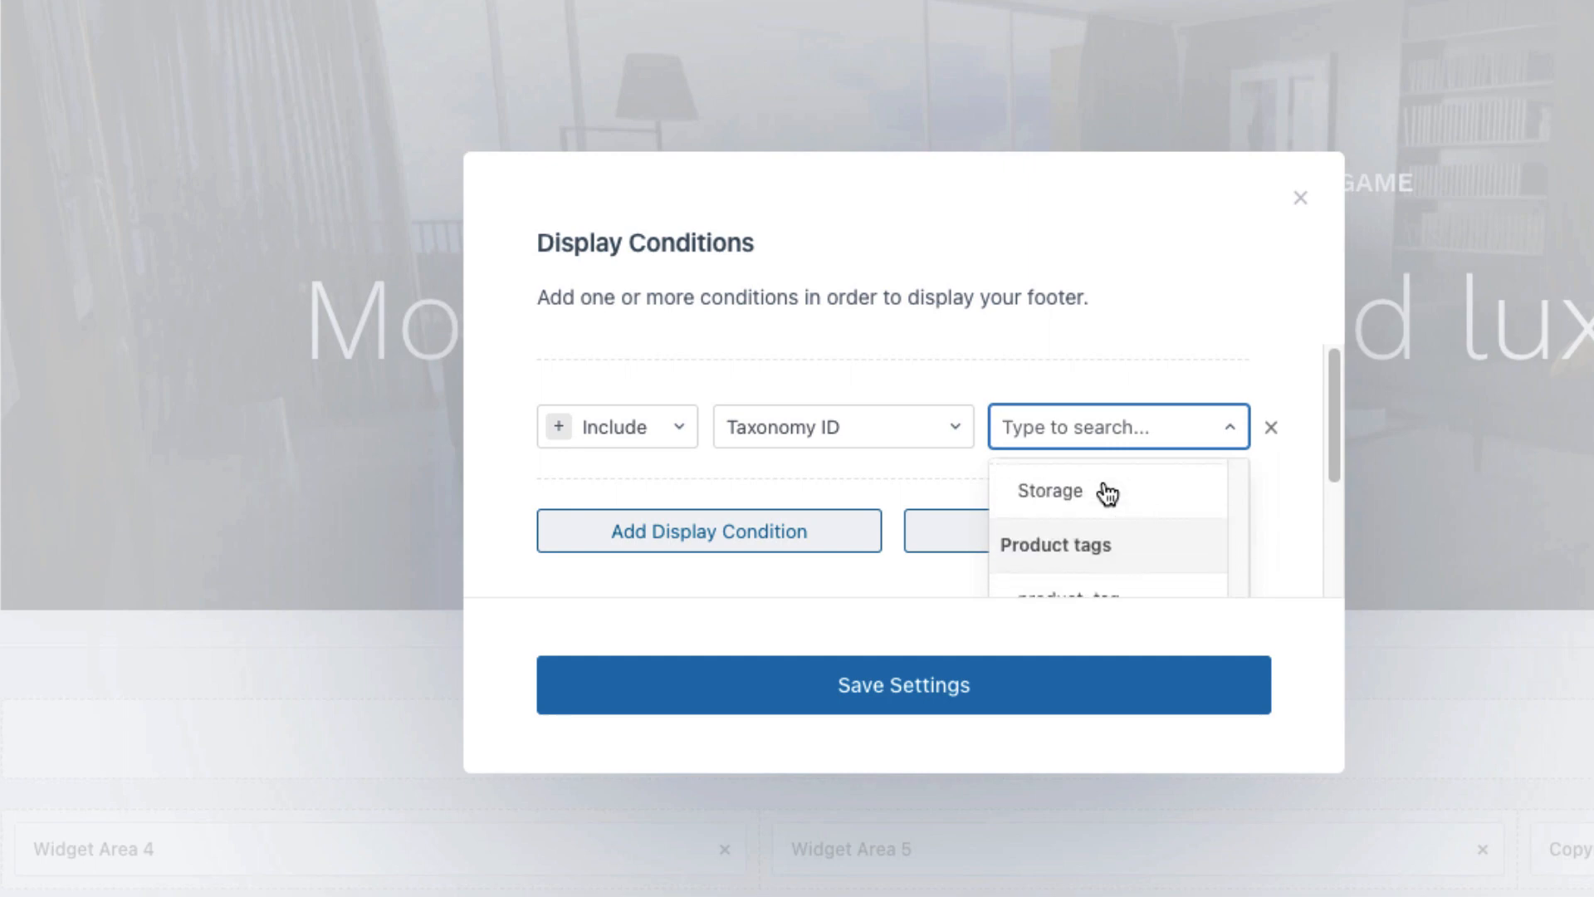
click(1106, 491)
Add a second Include display condition using Post with Taxonomy ID and the Ligtning product category
click(719, 544)
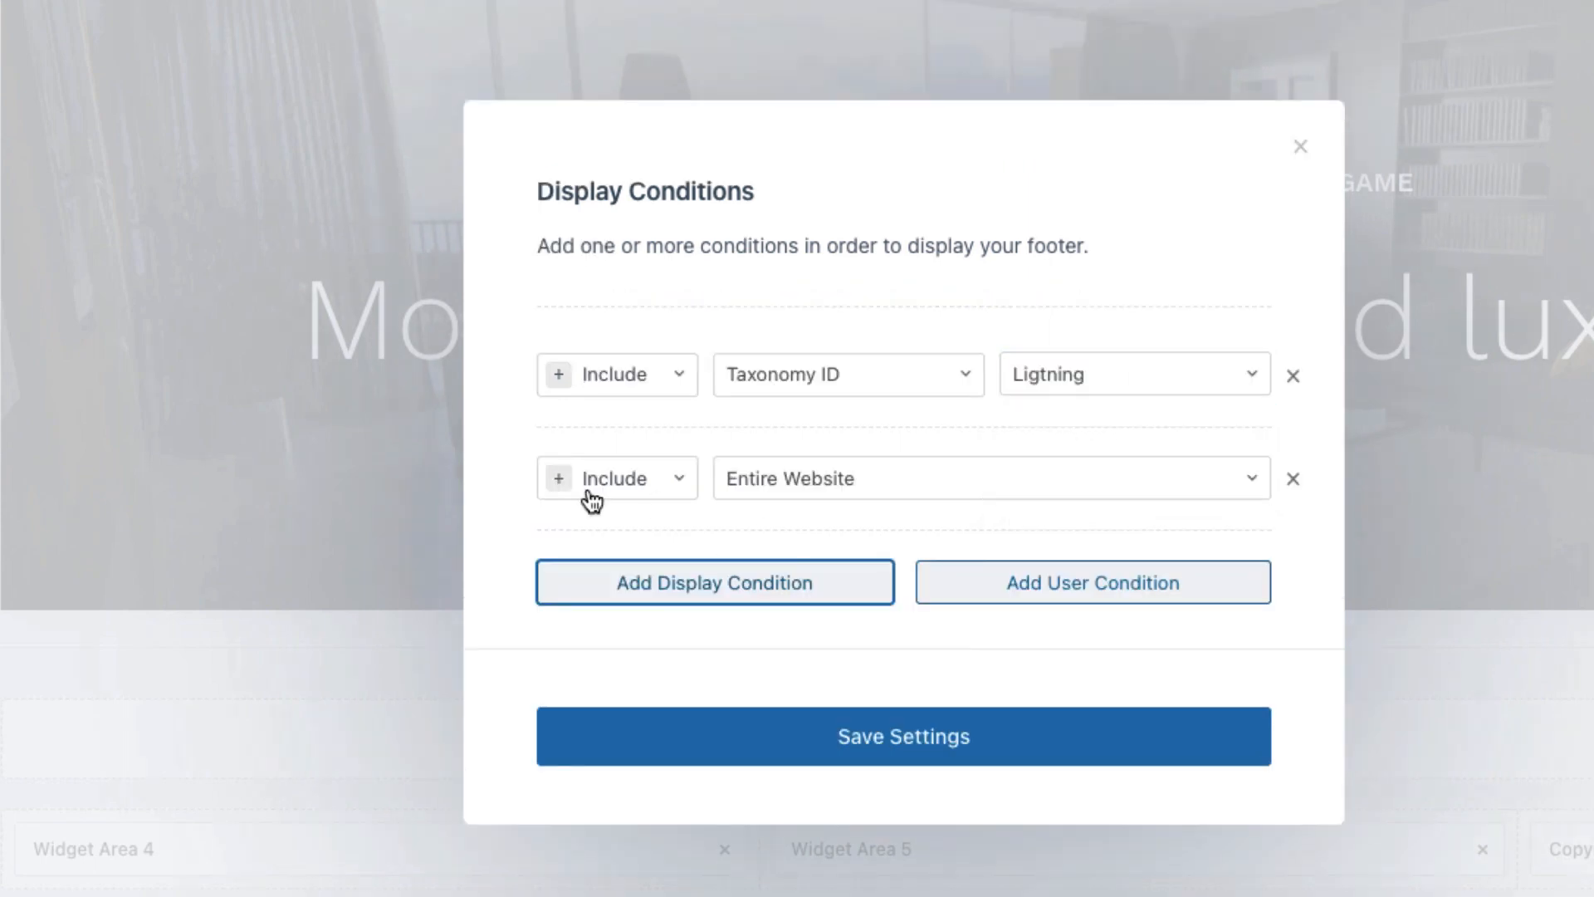
click(914, 486)
scroll(954, 609, down, 1)
scroll(953, 608, down, 10)
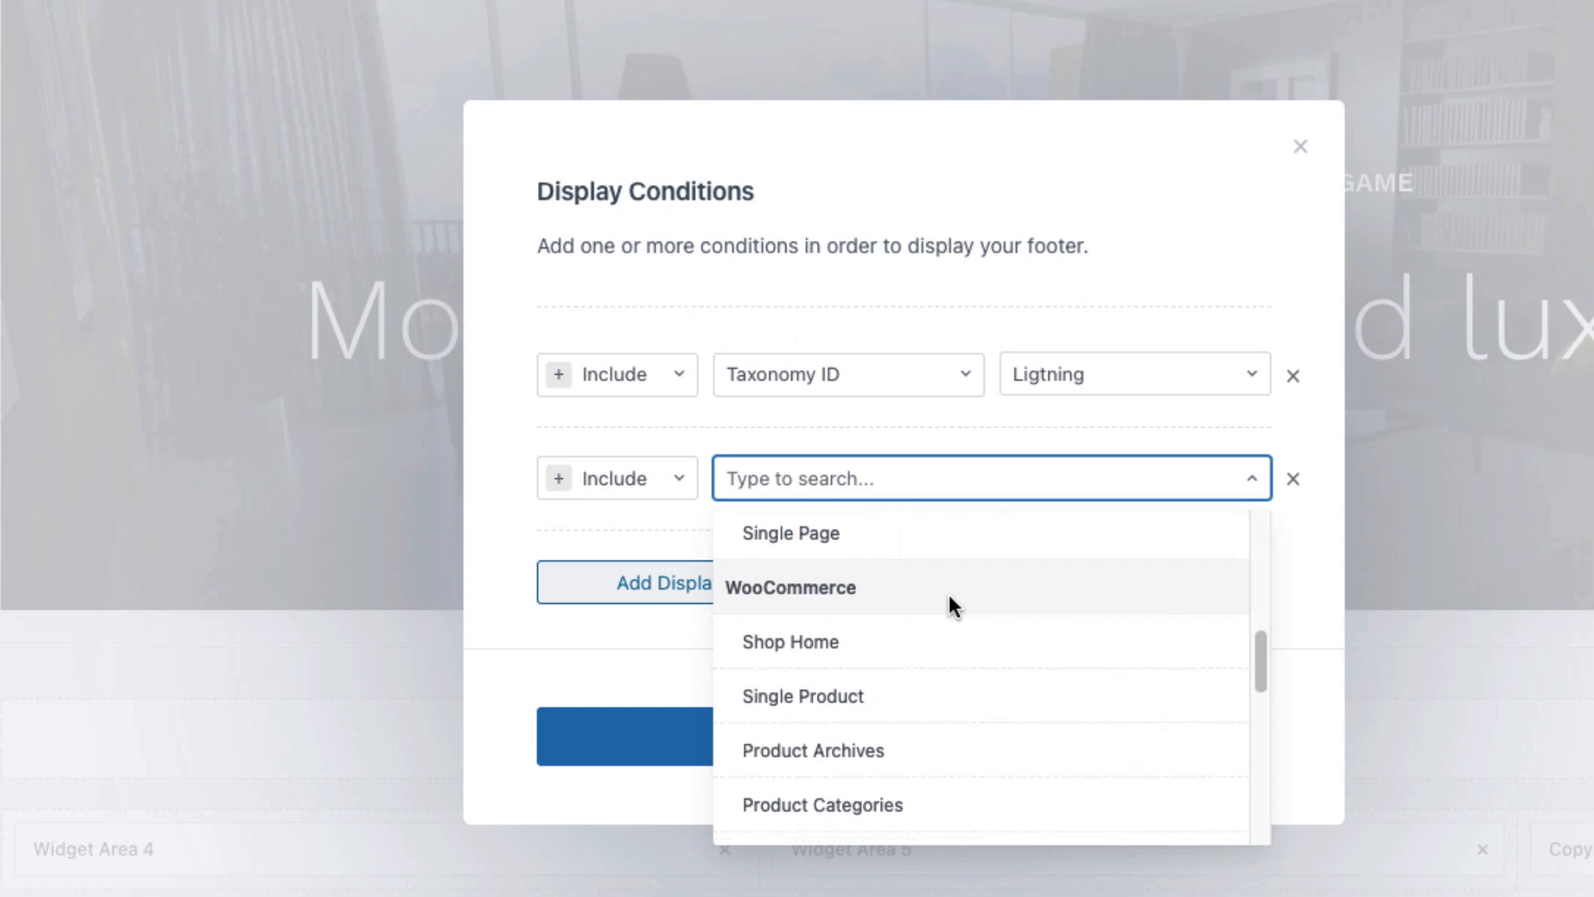
click(859, 689)
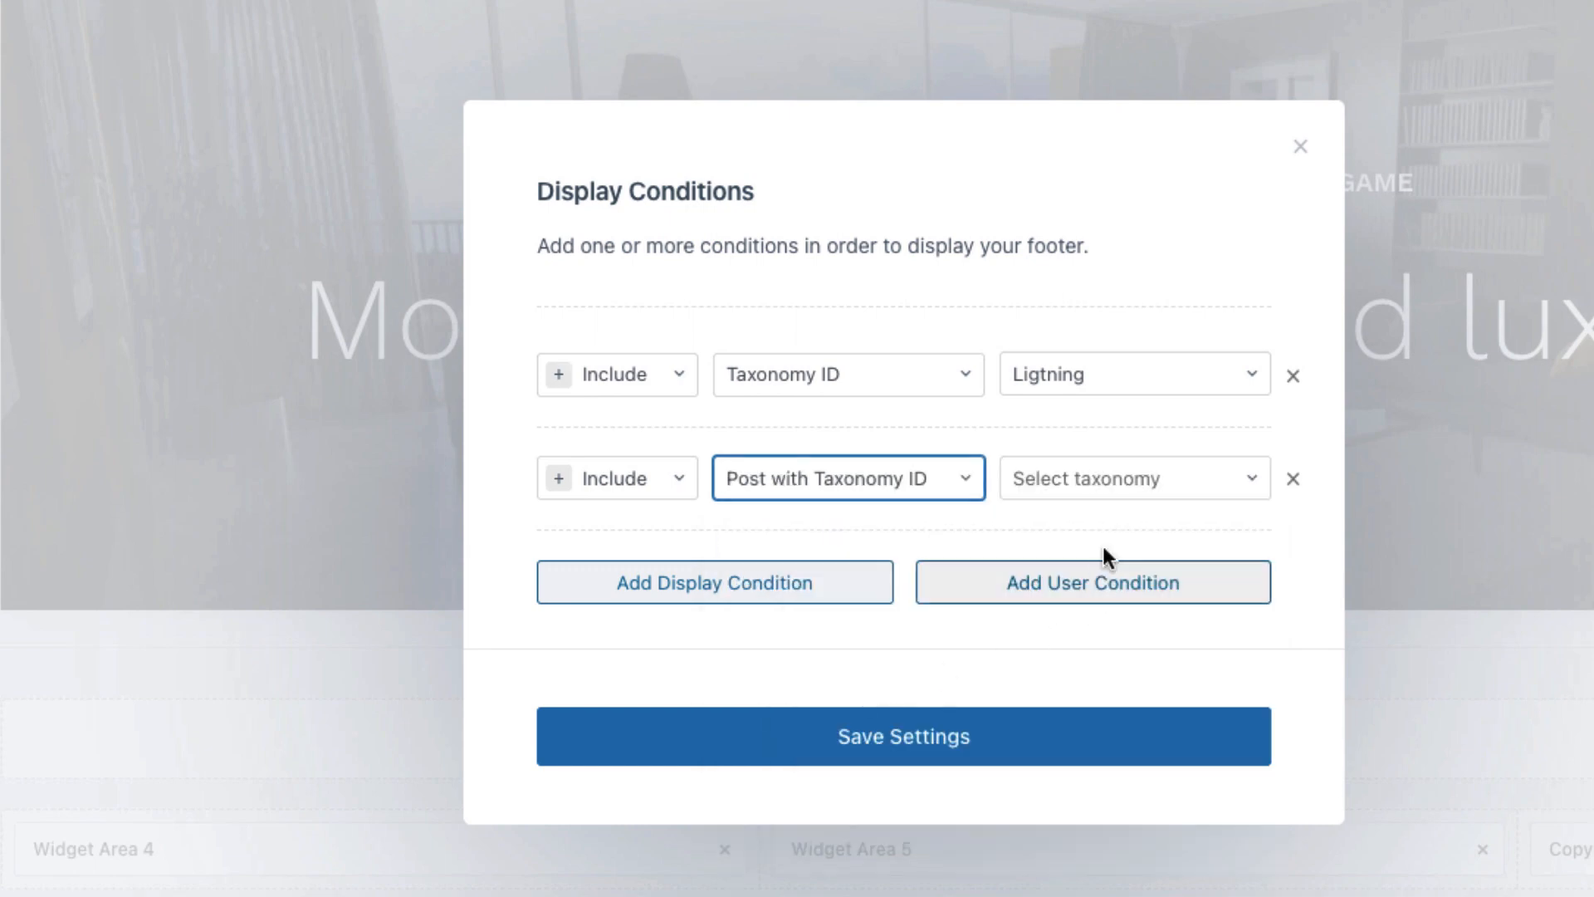
click(1094, 486)
scroll(1081, 619, down, 8)
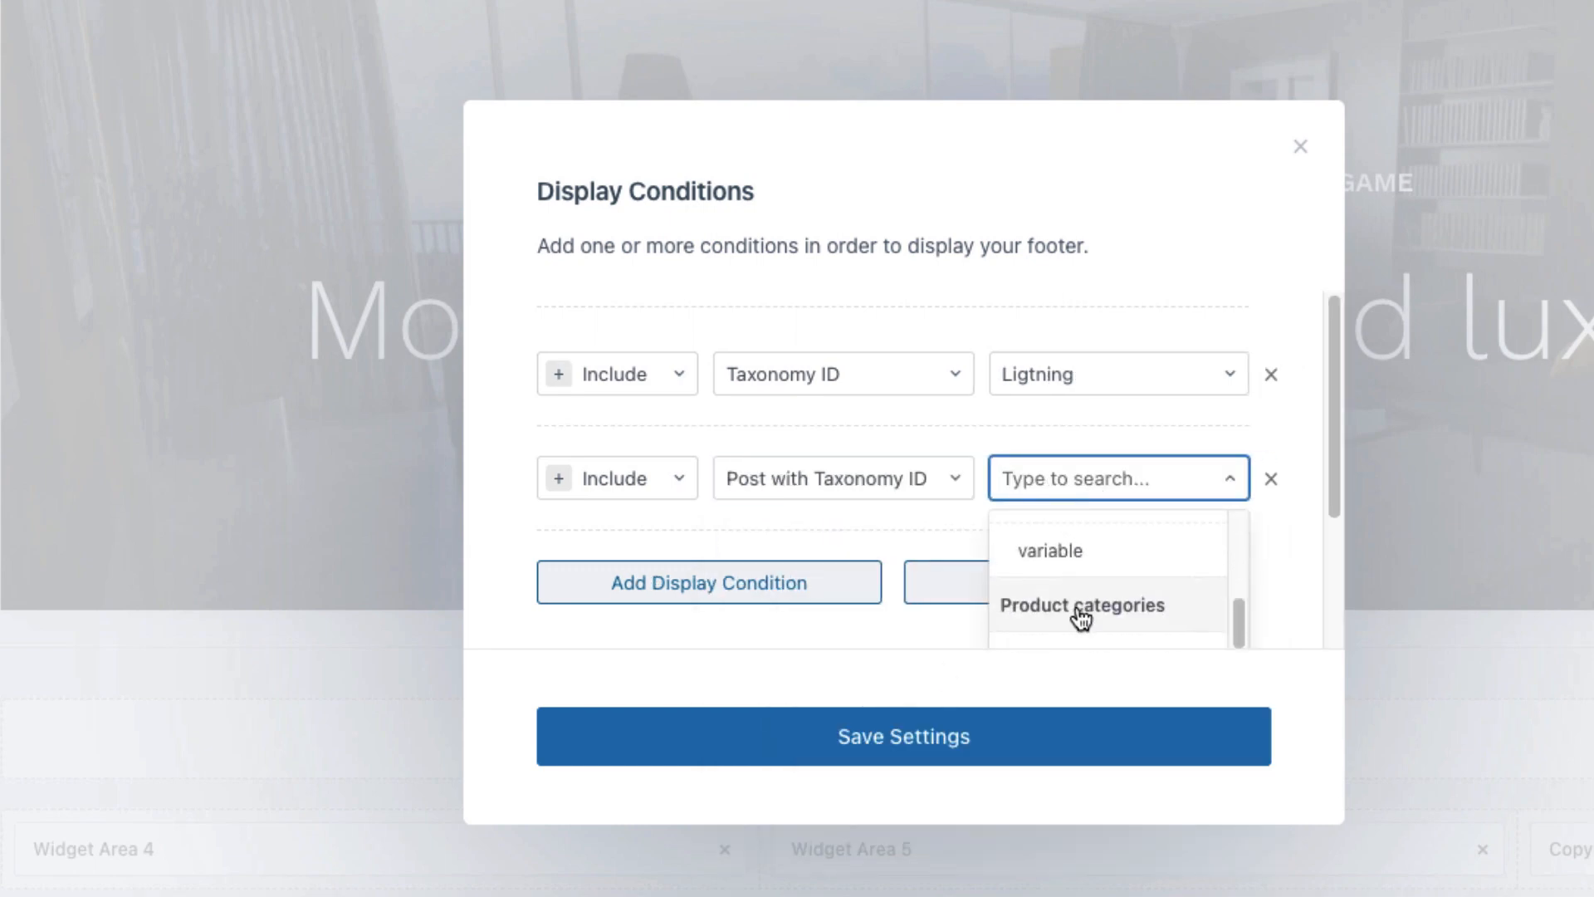
scroll(1074, 602, down, 4)
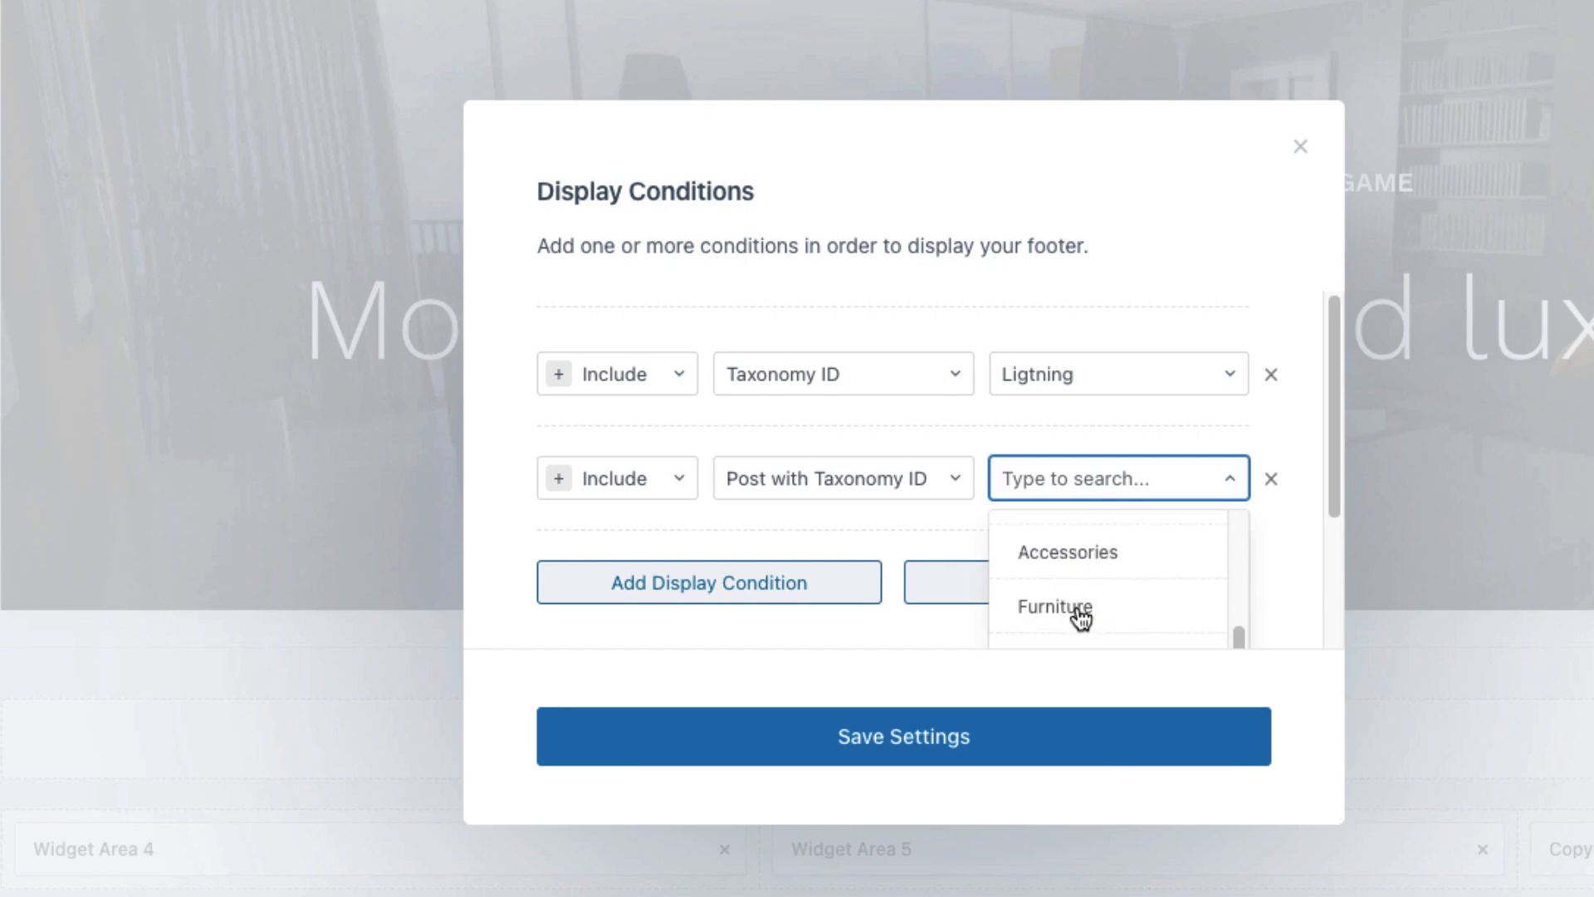
click(1052, 612)
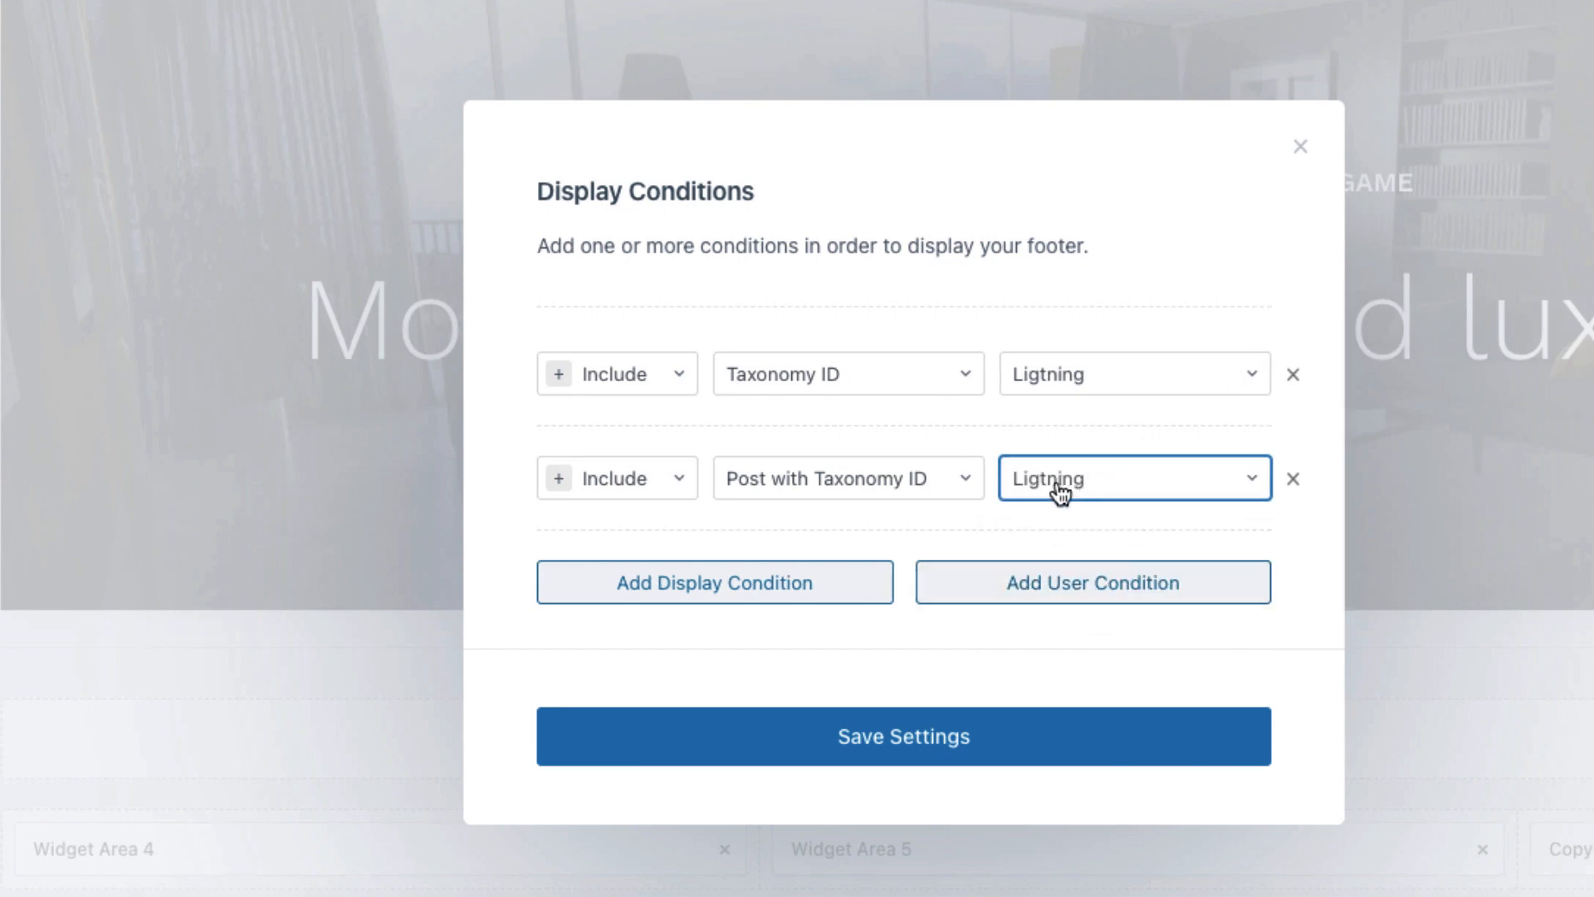
Add a trial user condition, look through its login status and user role options, and remove it again
click(1029, 591)
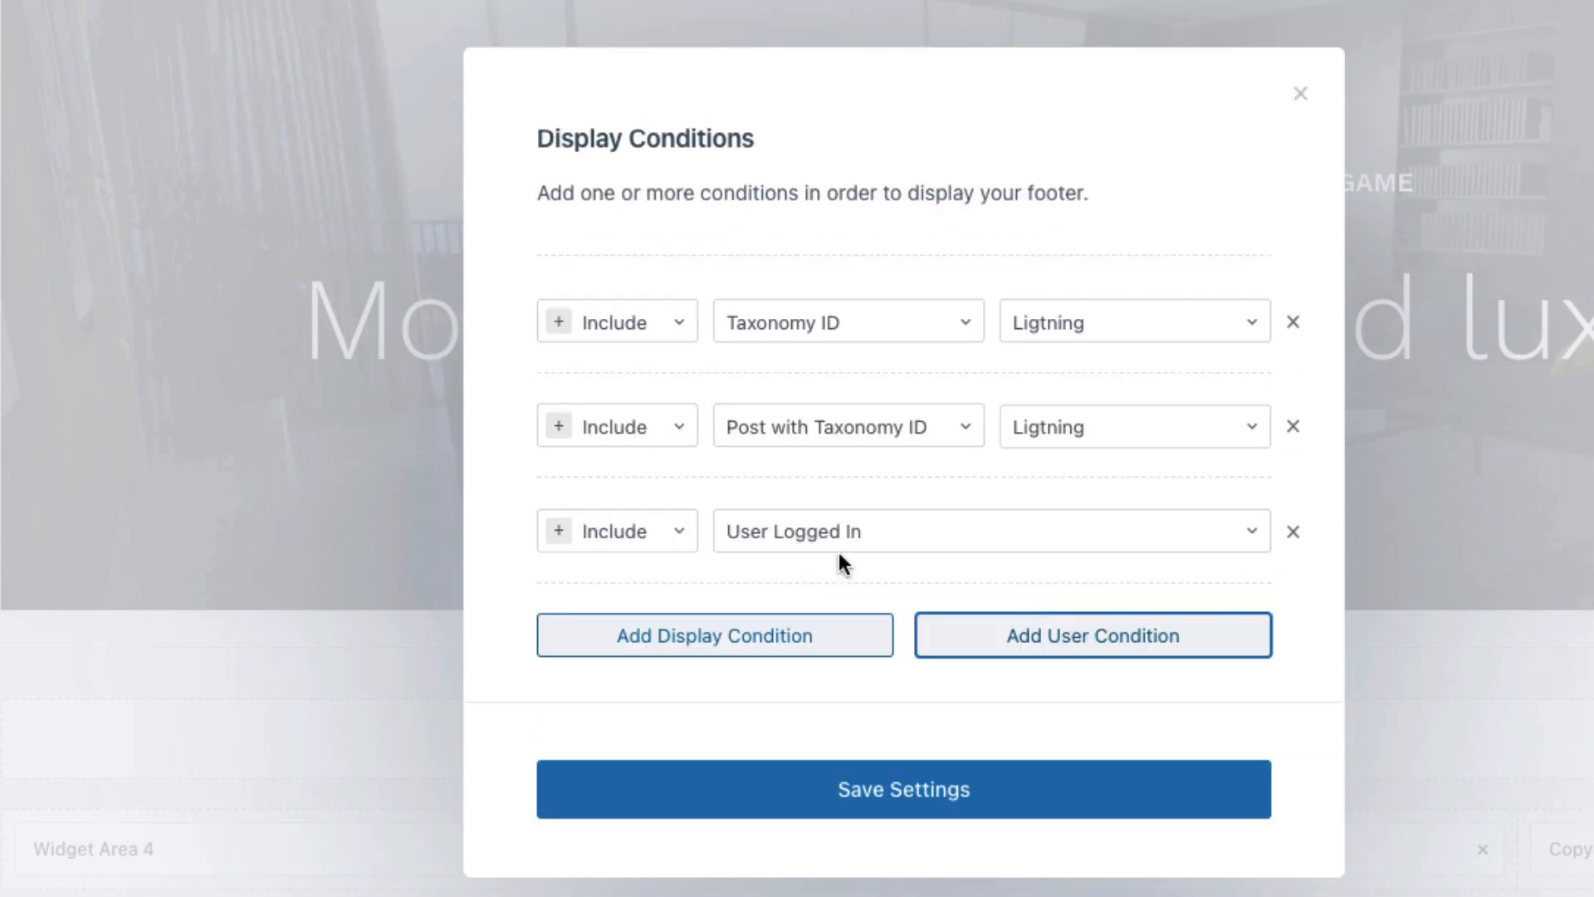
click(881, 535)
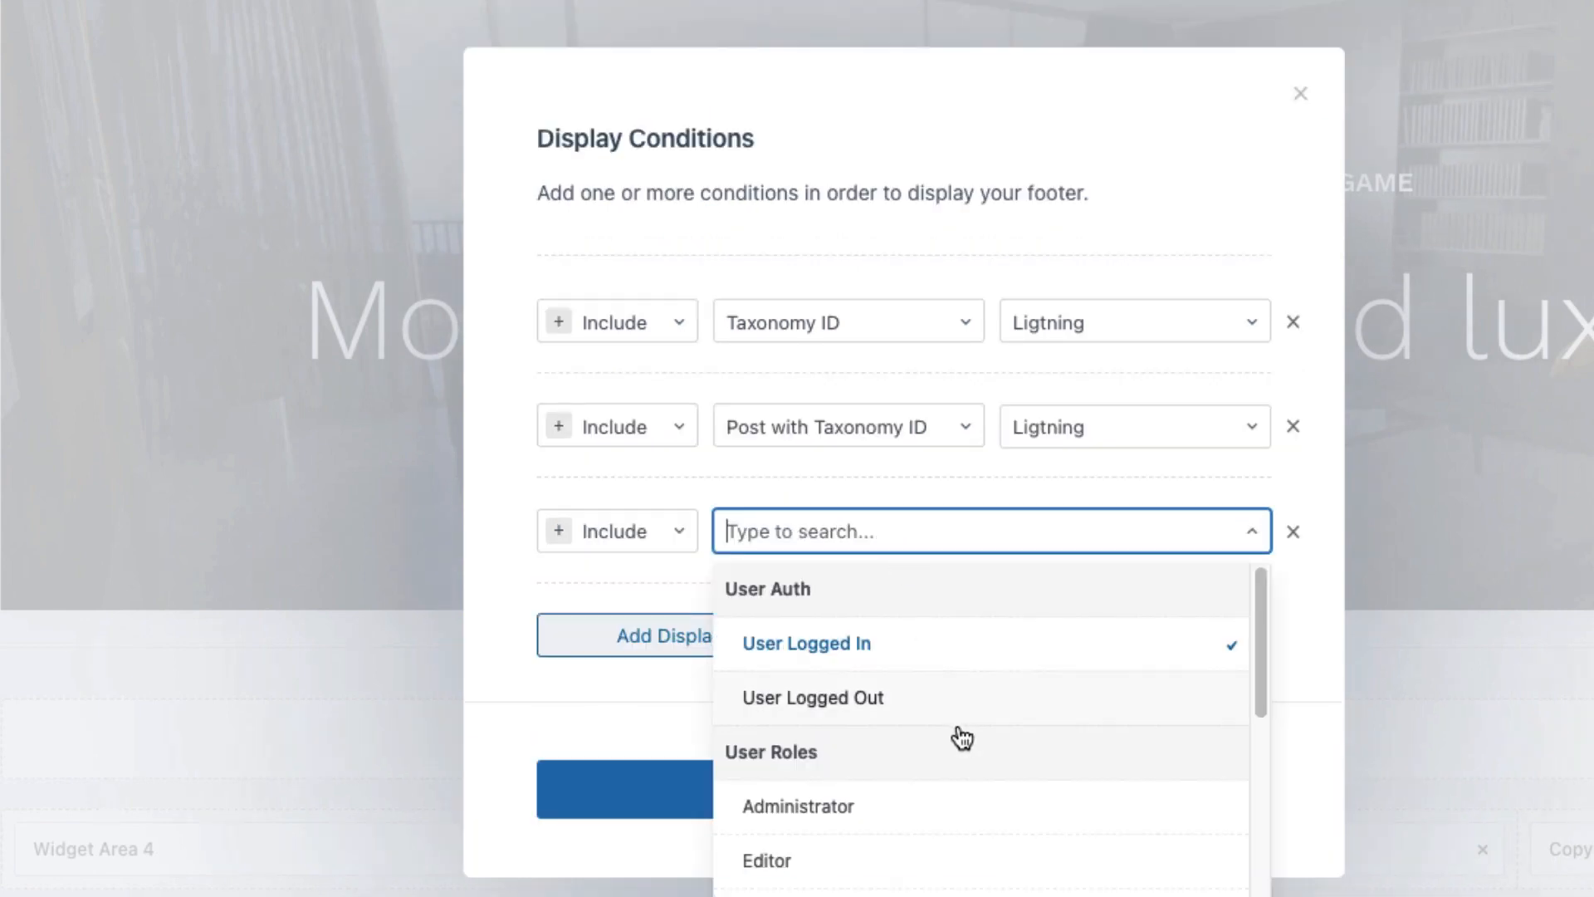
scroll(953, 729, down, 5)
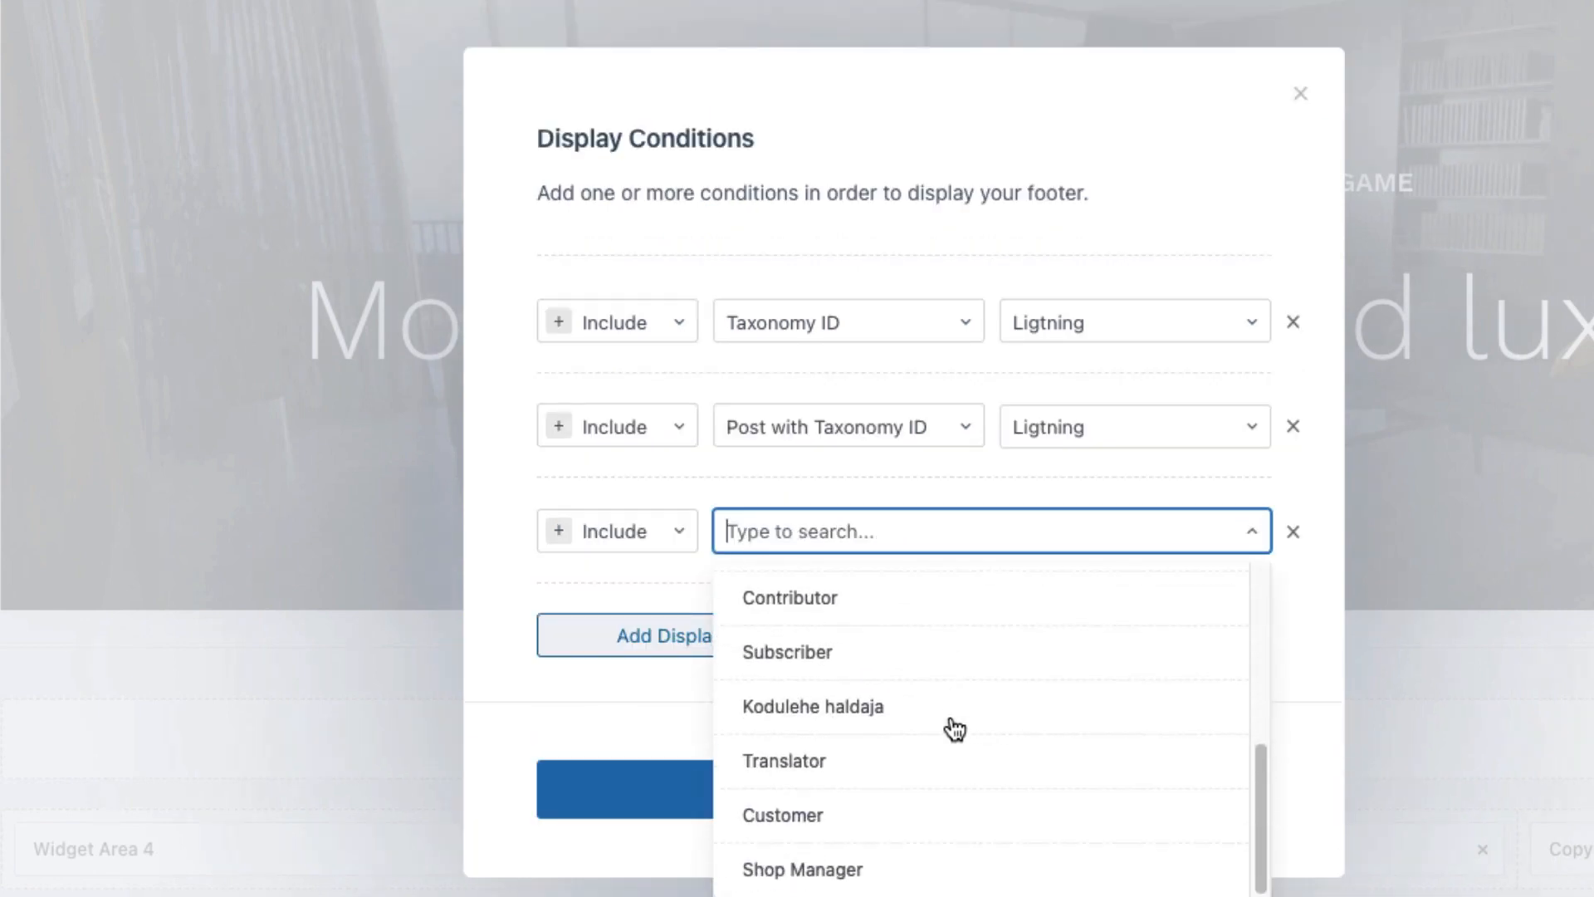
click(1294, 534)
Add a third display condition, look through the available page, post, WooCommerce and specific ID options, and remove it
click(726, 596)
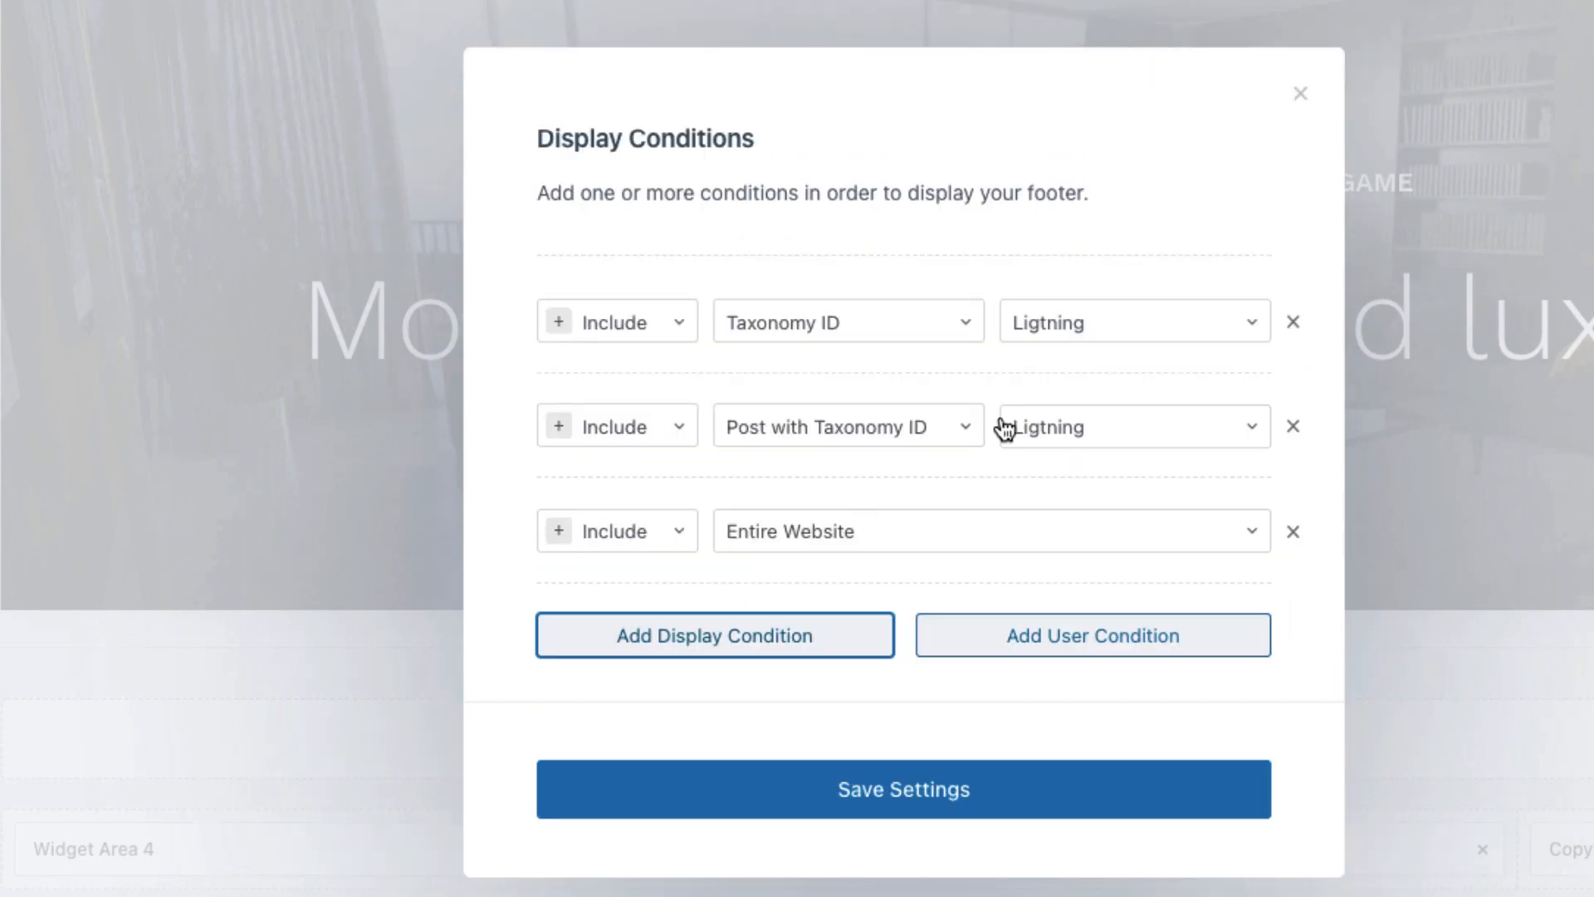
click(791, 556)
scroll(851, 757, down, 7)
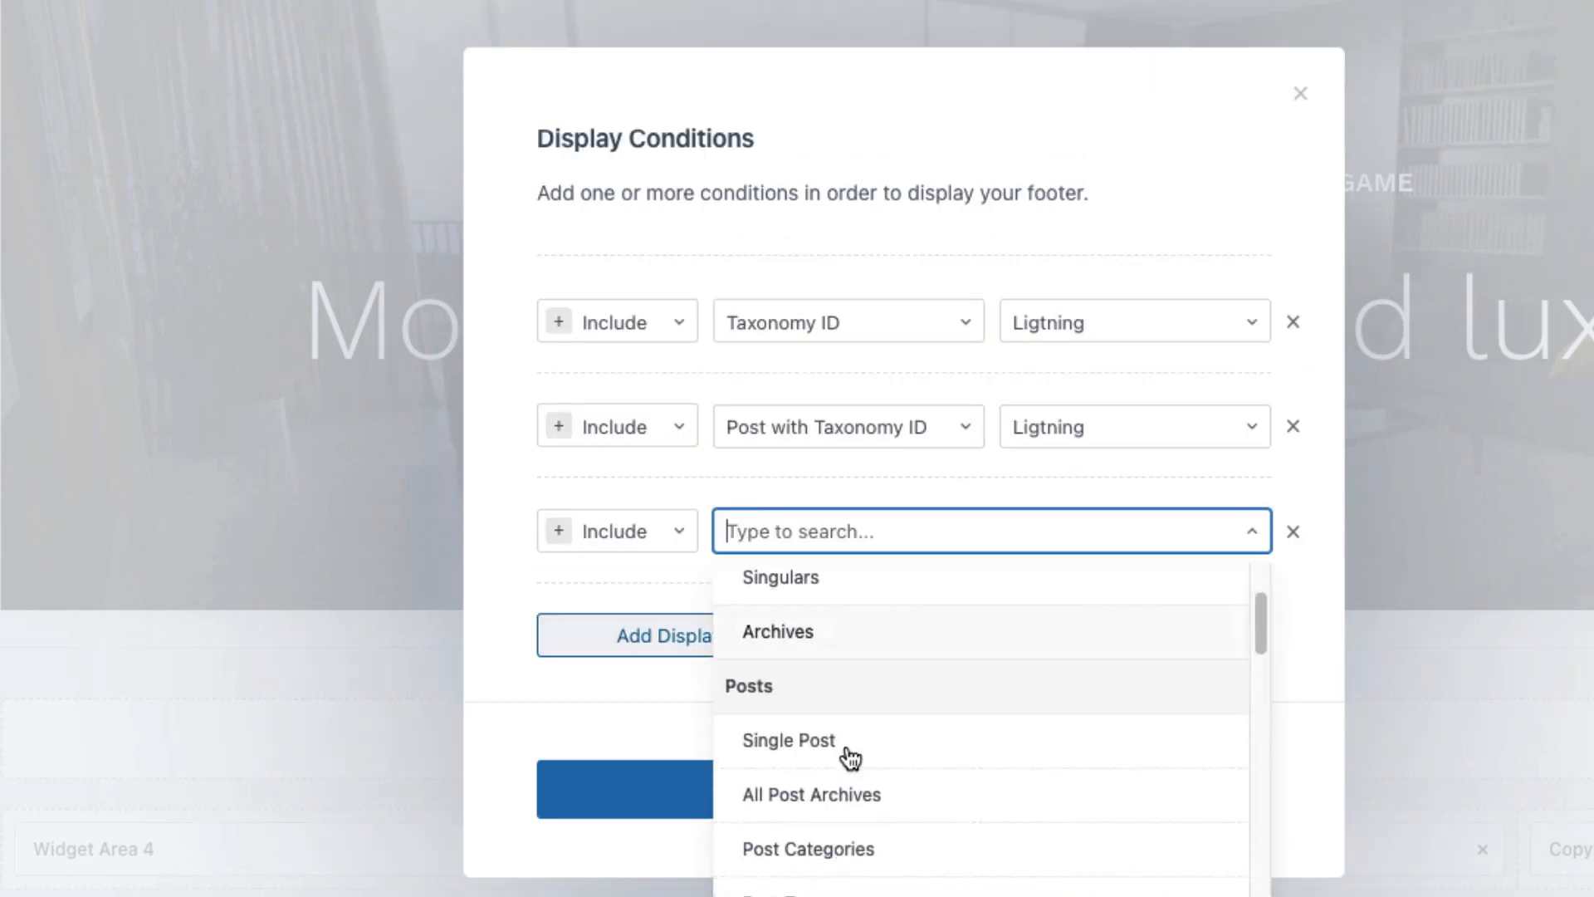
scroll(924, 716, down, 4)
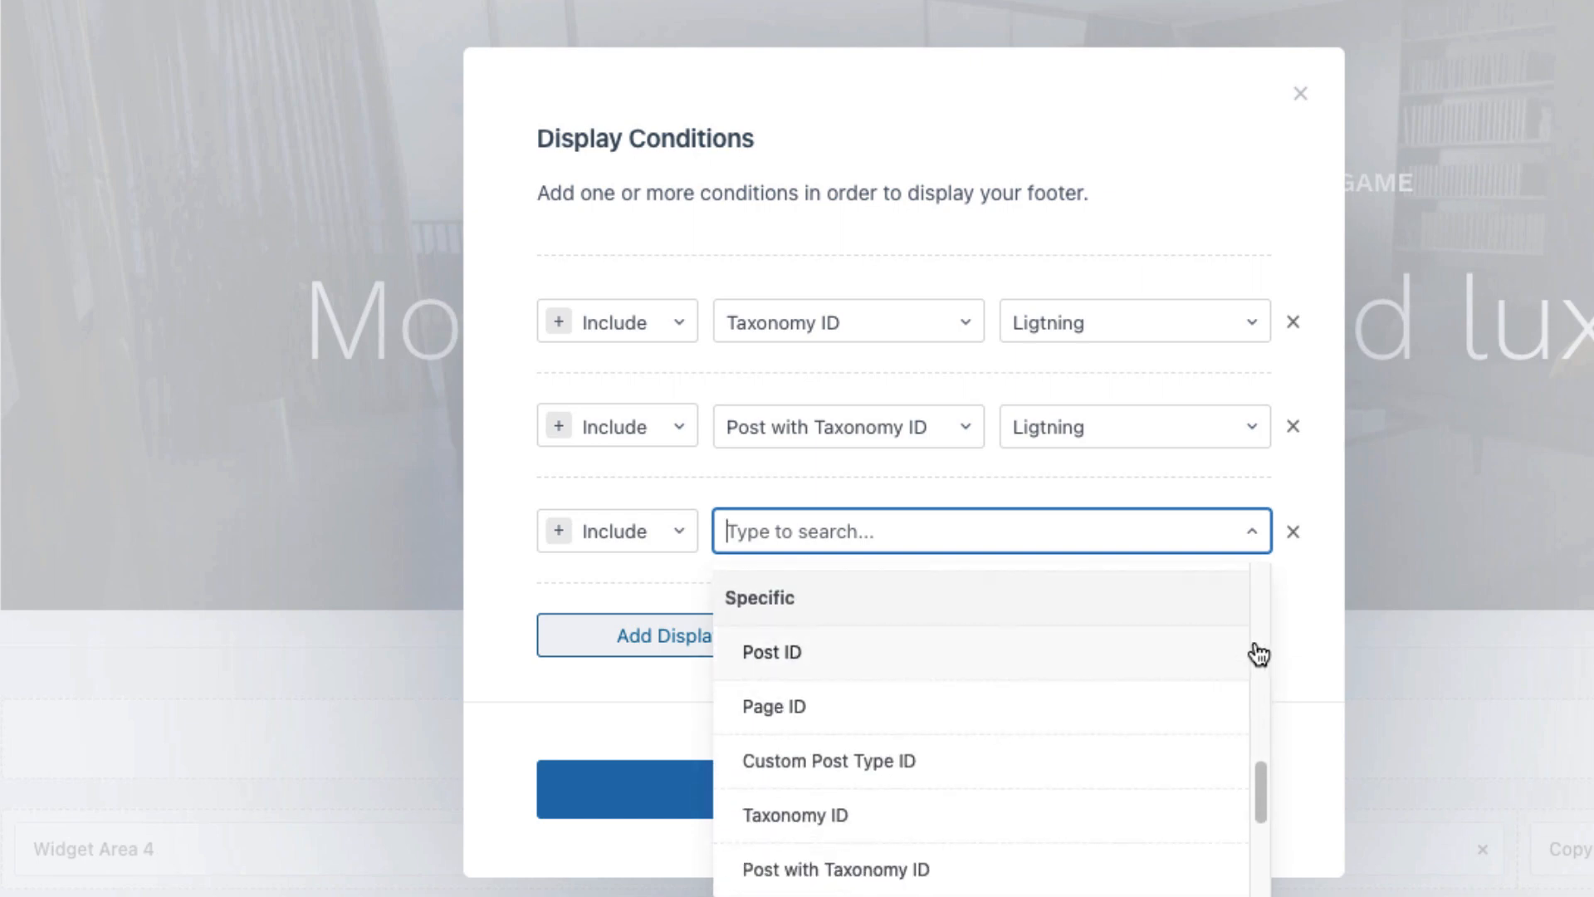
click(1292, 560)
click(1293, 532)
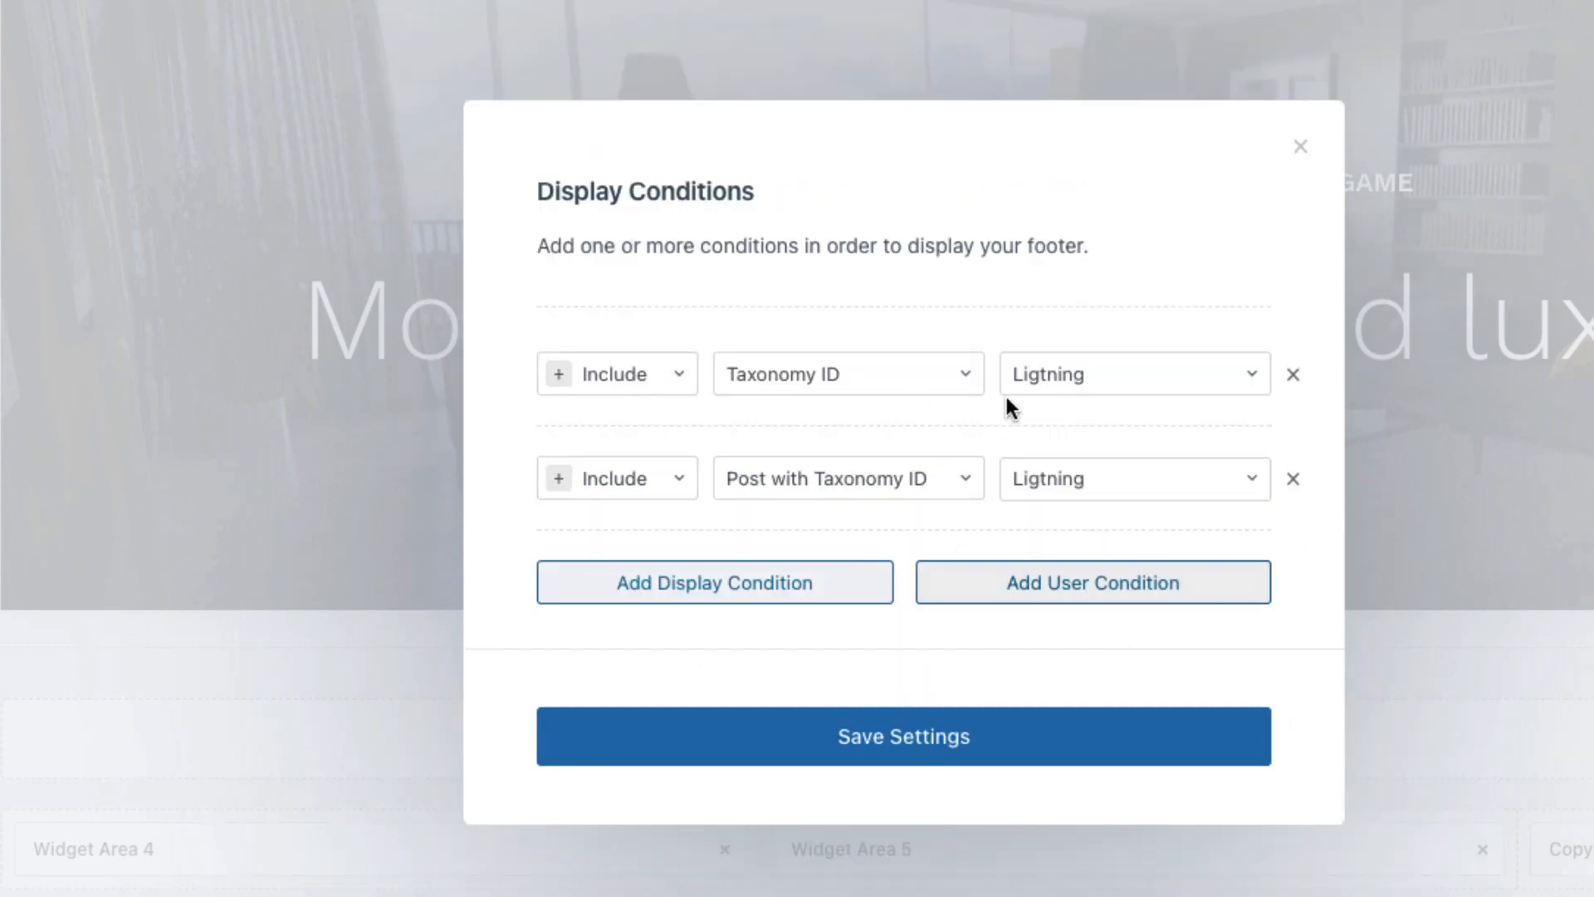
Save the footer's display conditions and load the Ligtning category page in the preview
click(886, 745)
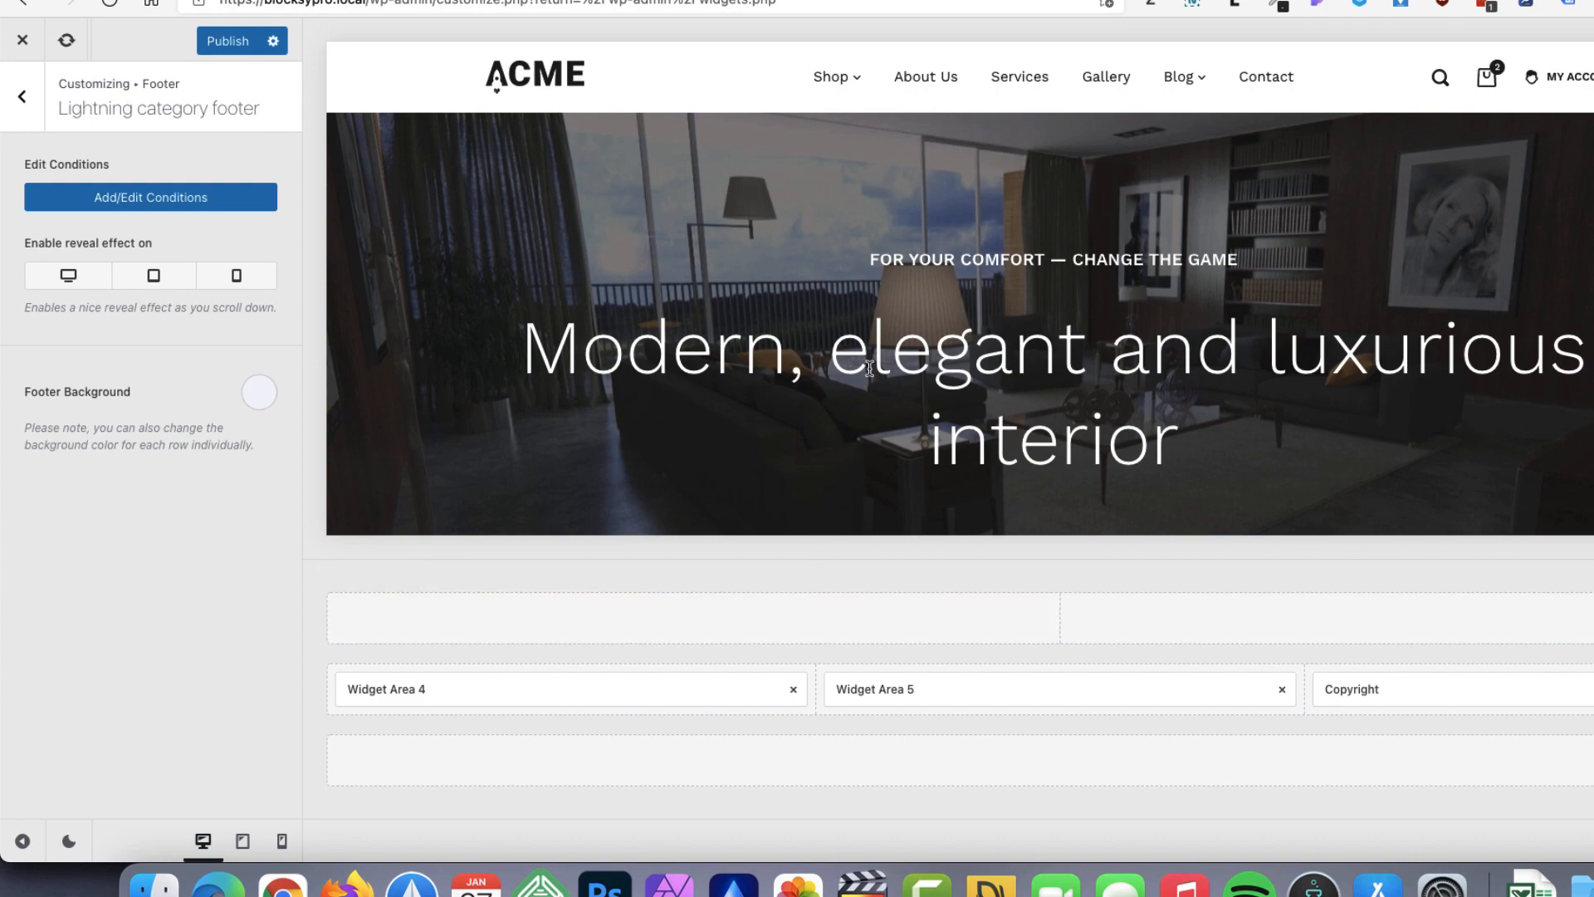
mouse_move(837, 71)
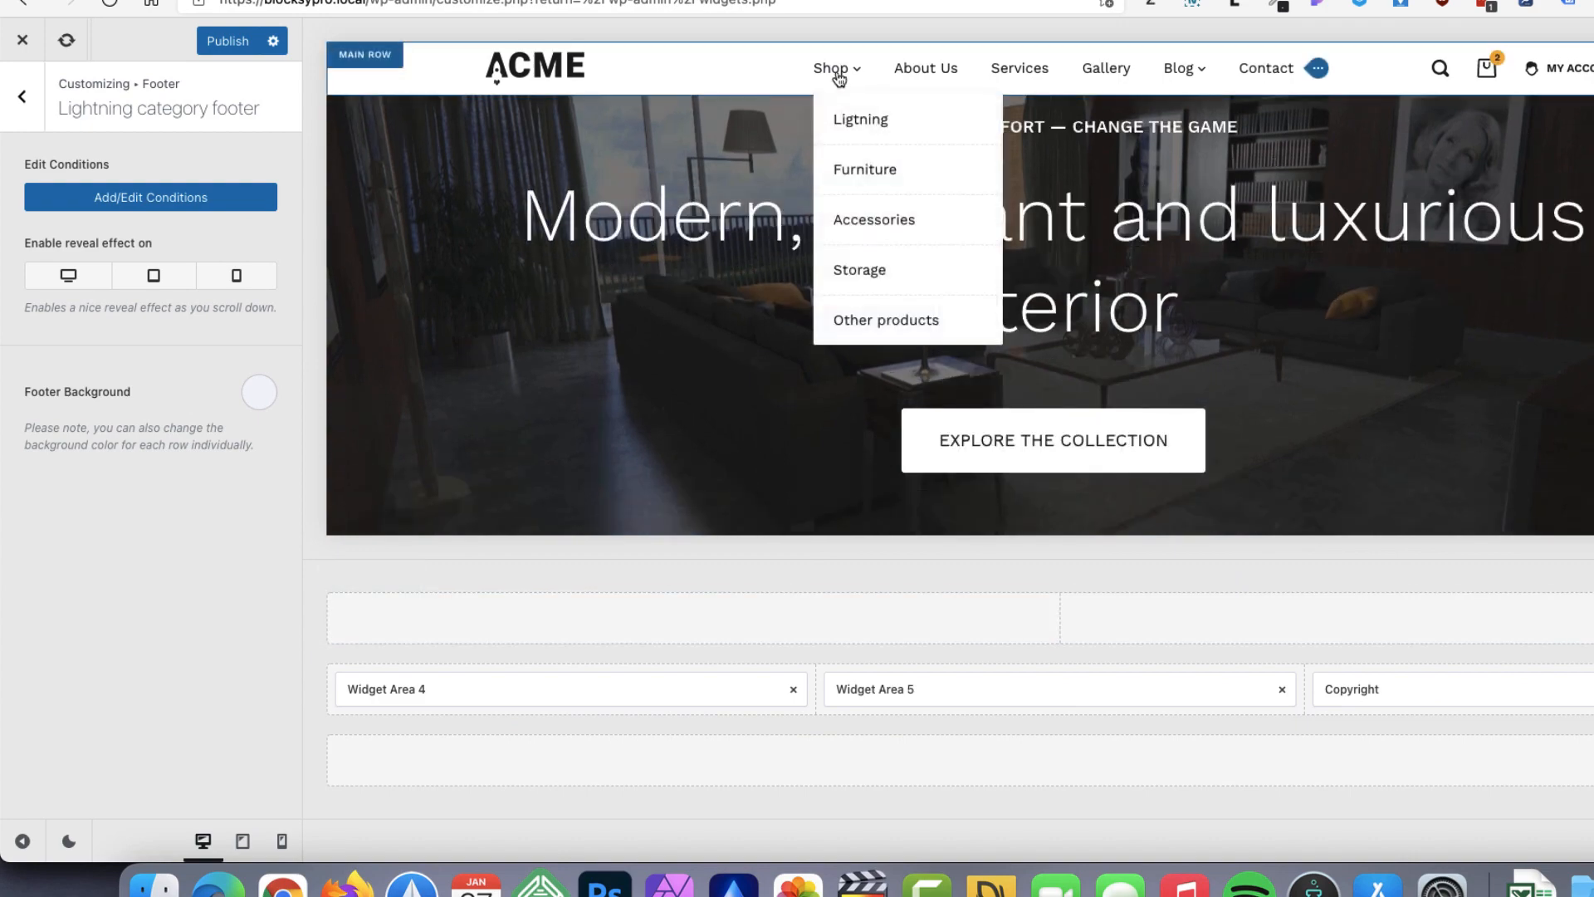
click(862, 131)
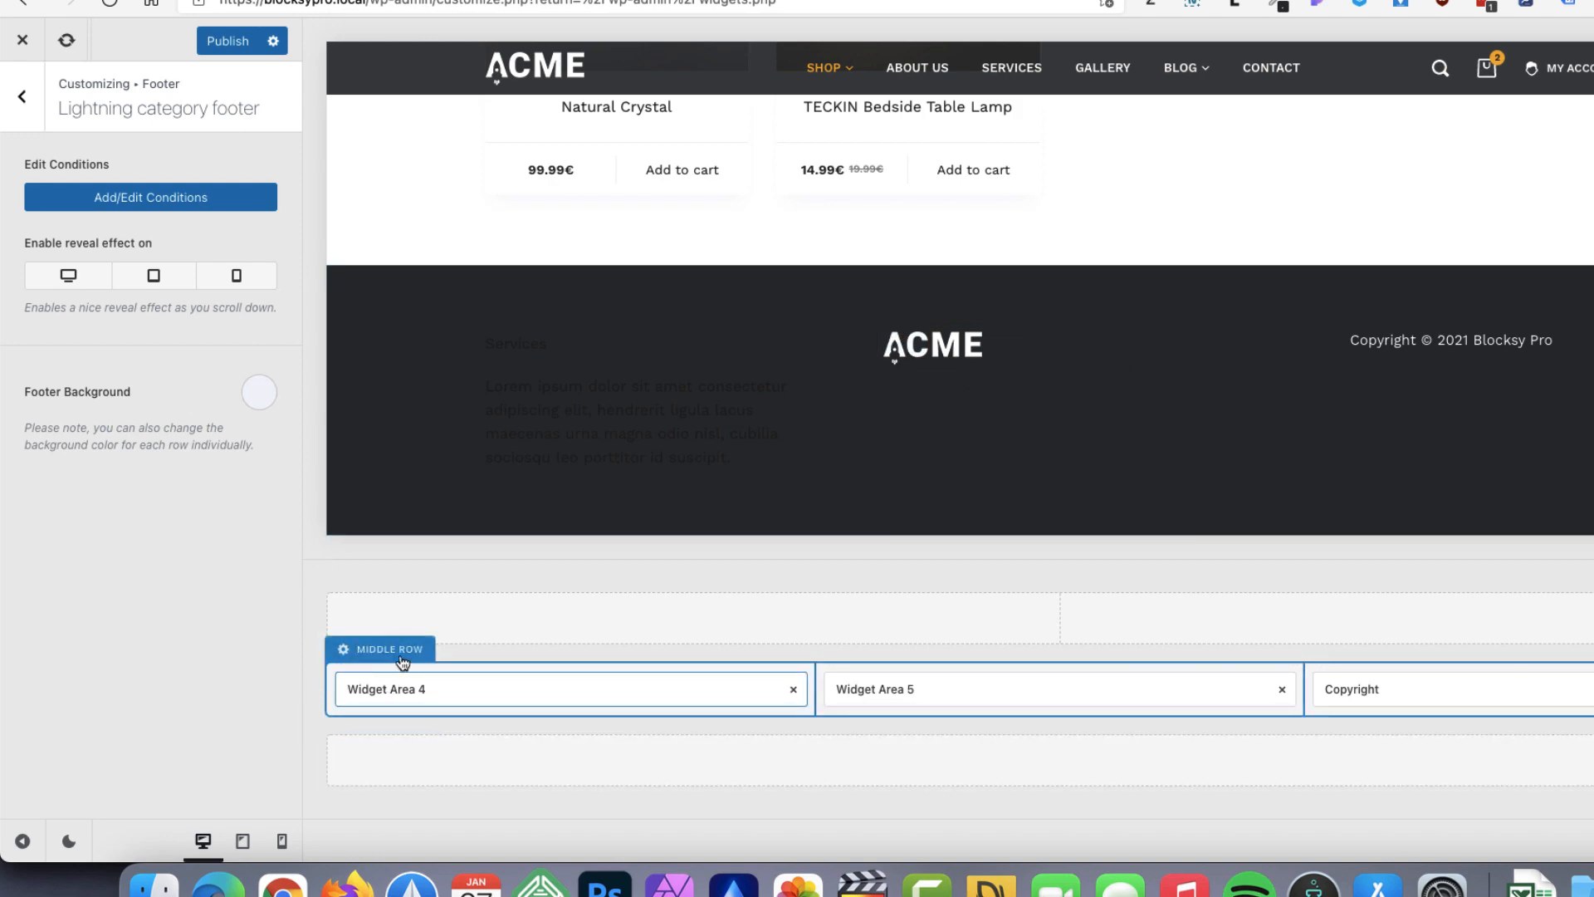
In the footer middle row's design settings, set the widgets title font color to white (Color 5, #ffffff)
click(434, 693)
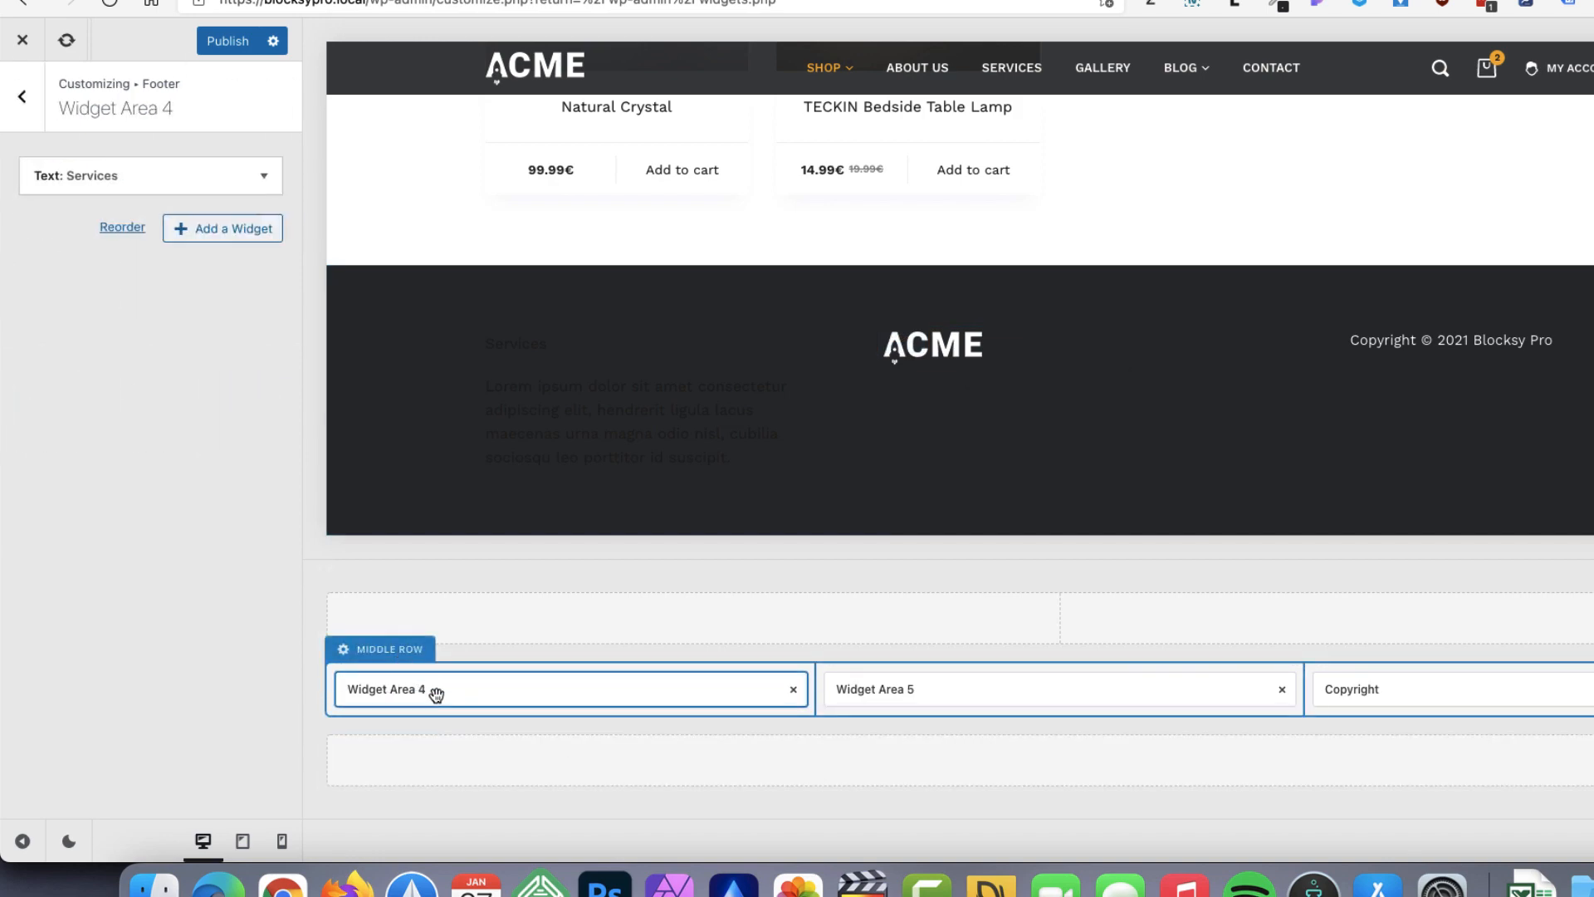
click(392, 665)
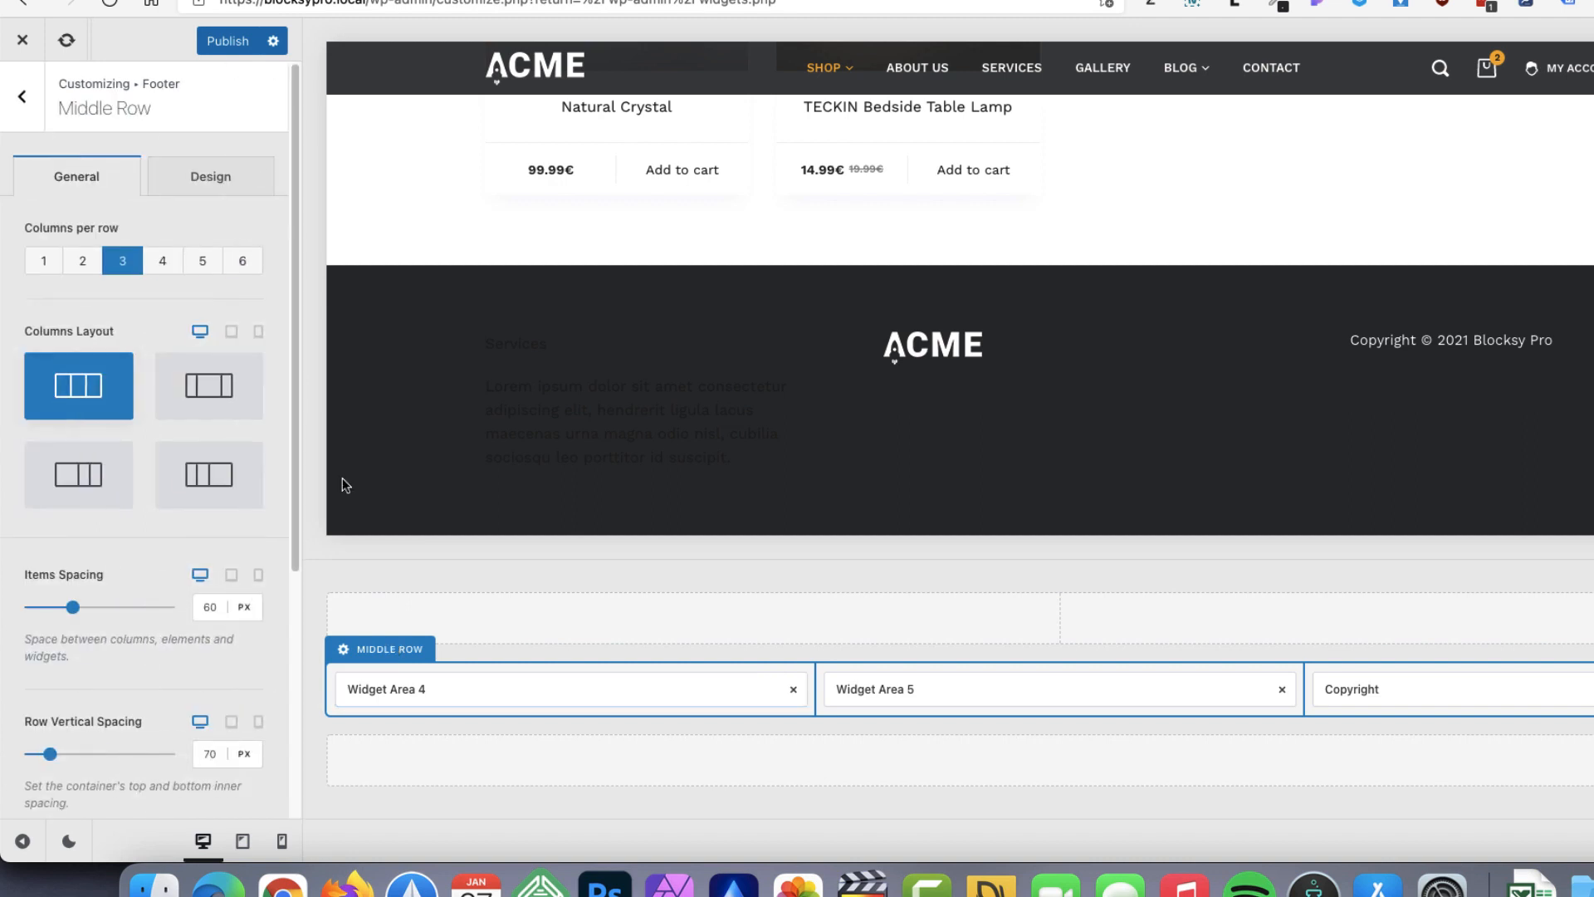
click(216, 175)
scroll(246, 249, down, 3)
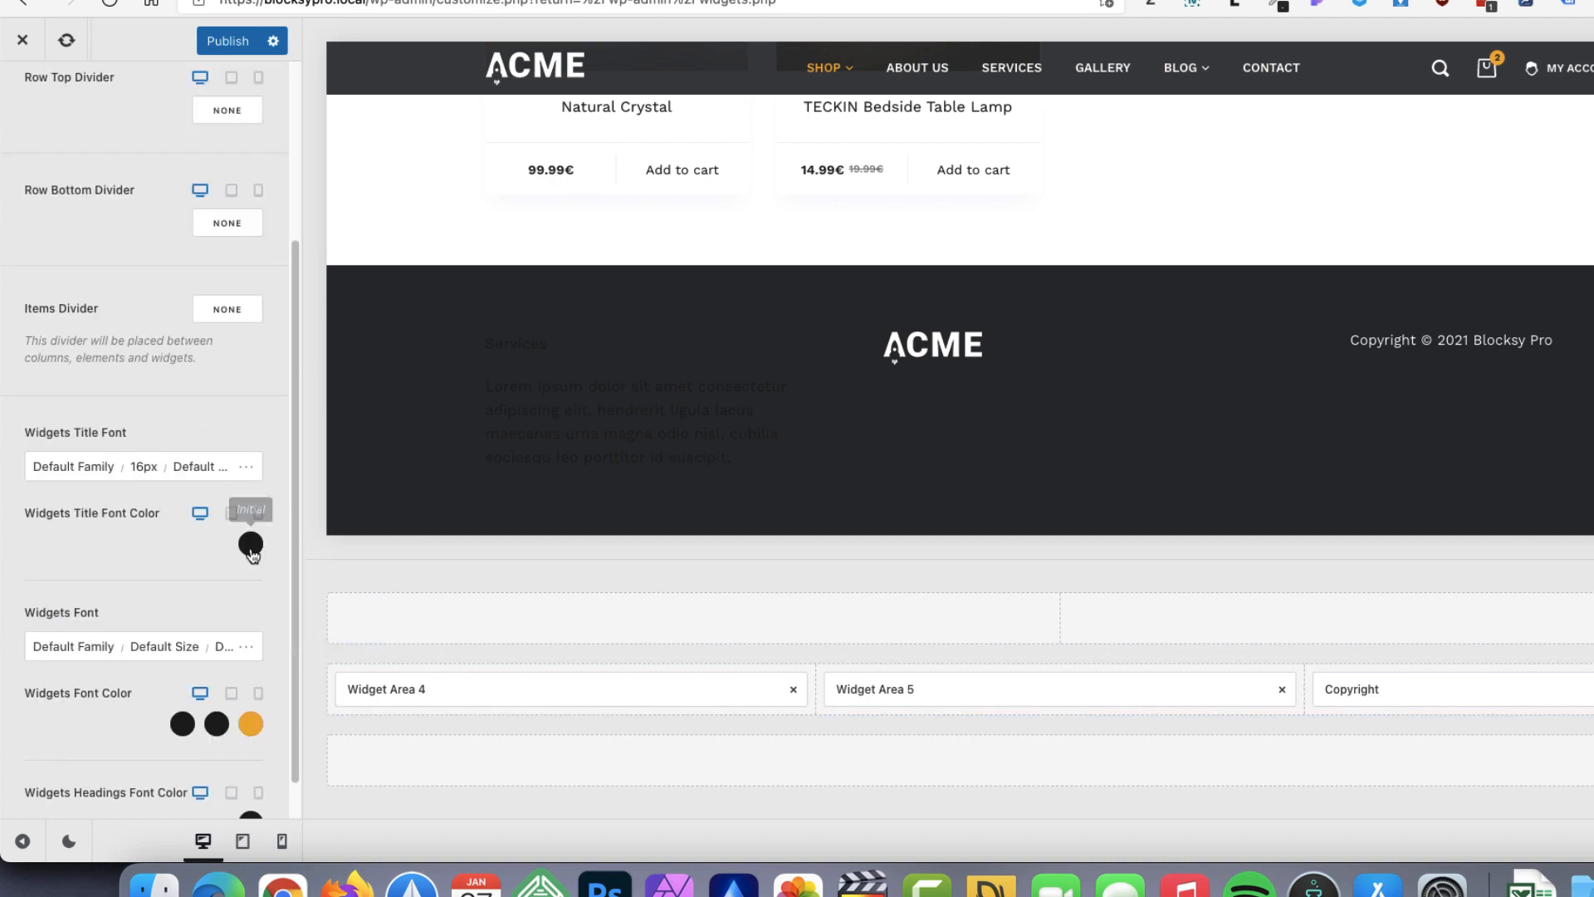
click(250, 544)
click(188, 189)
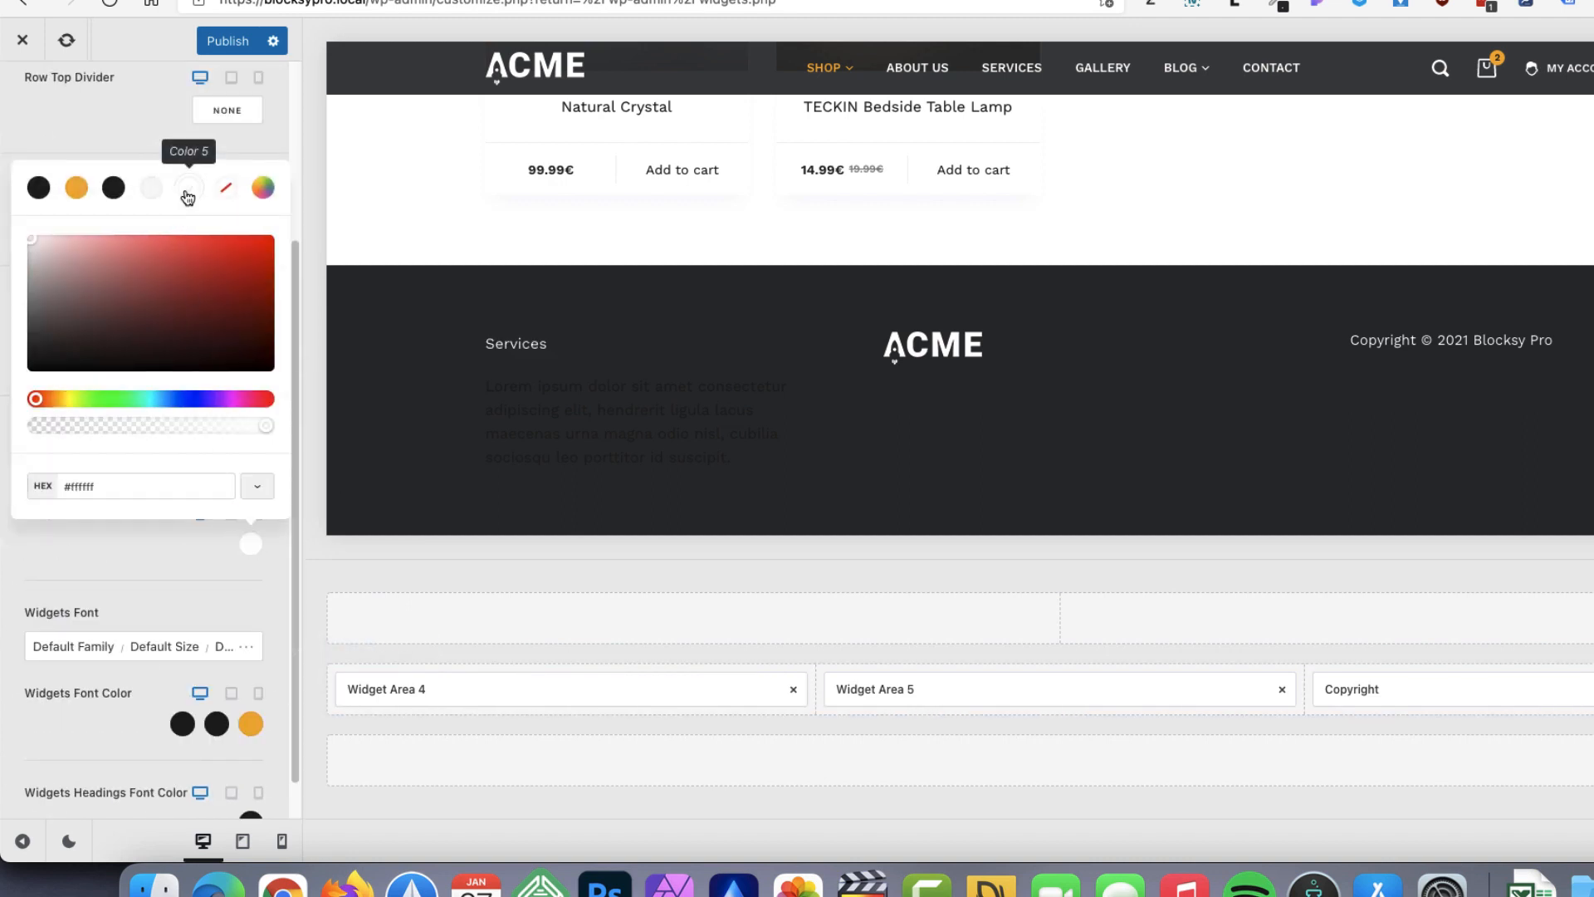
click(154, 556)
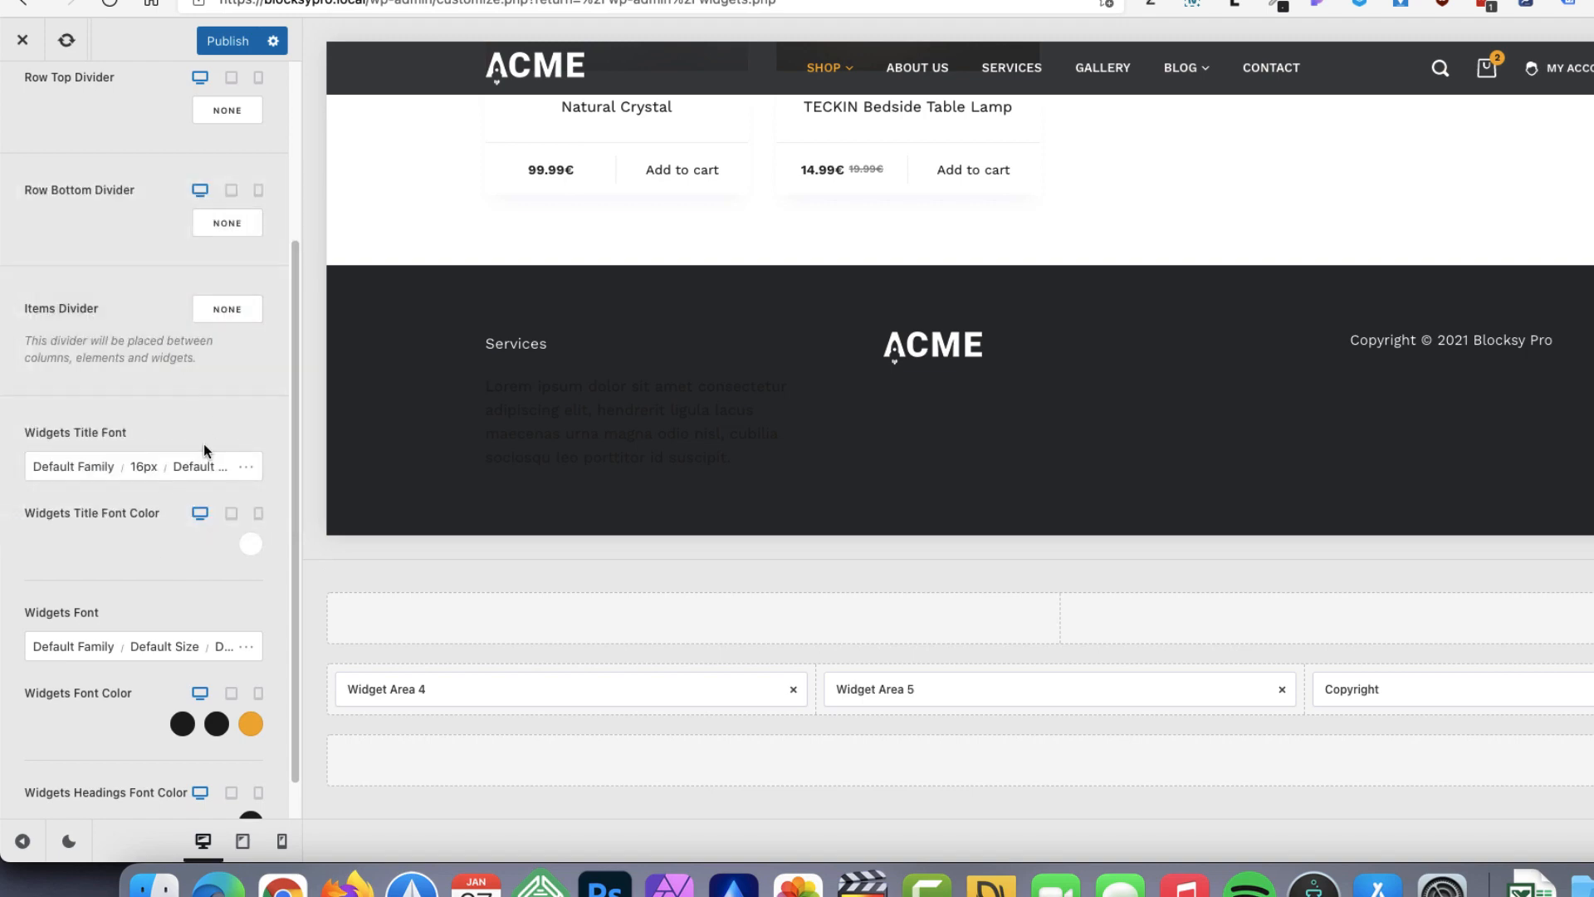
Set the middle row's widgets title font to Bold 700 in uppercase
click(143, 466)
click(234, 64)
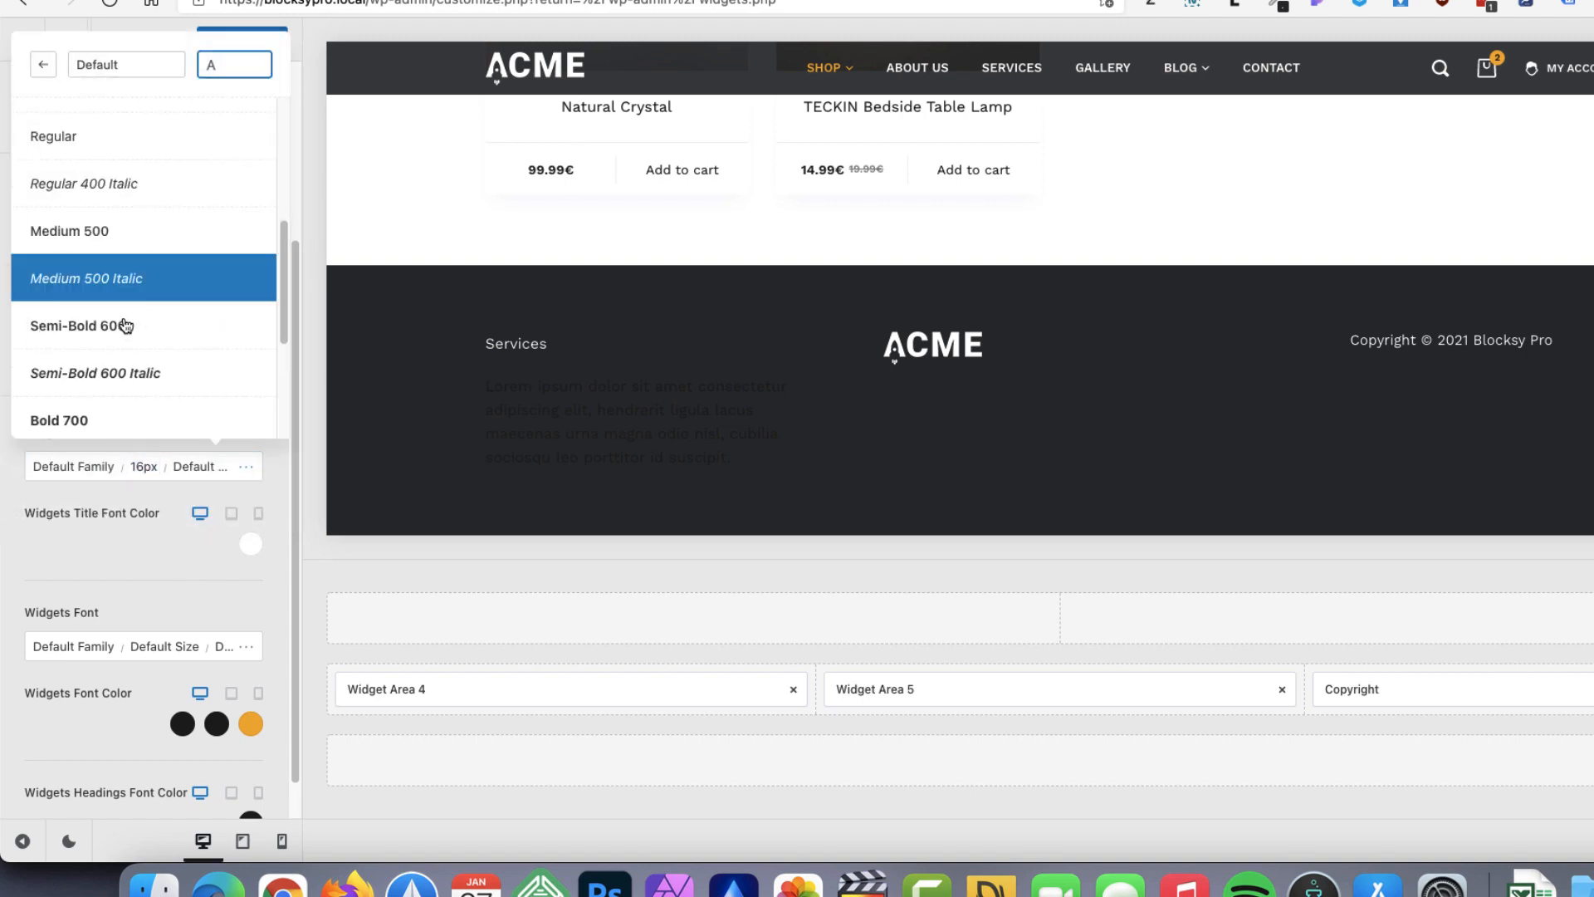
click(135, 467)
click(121, 407)
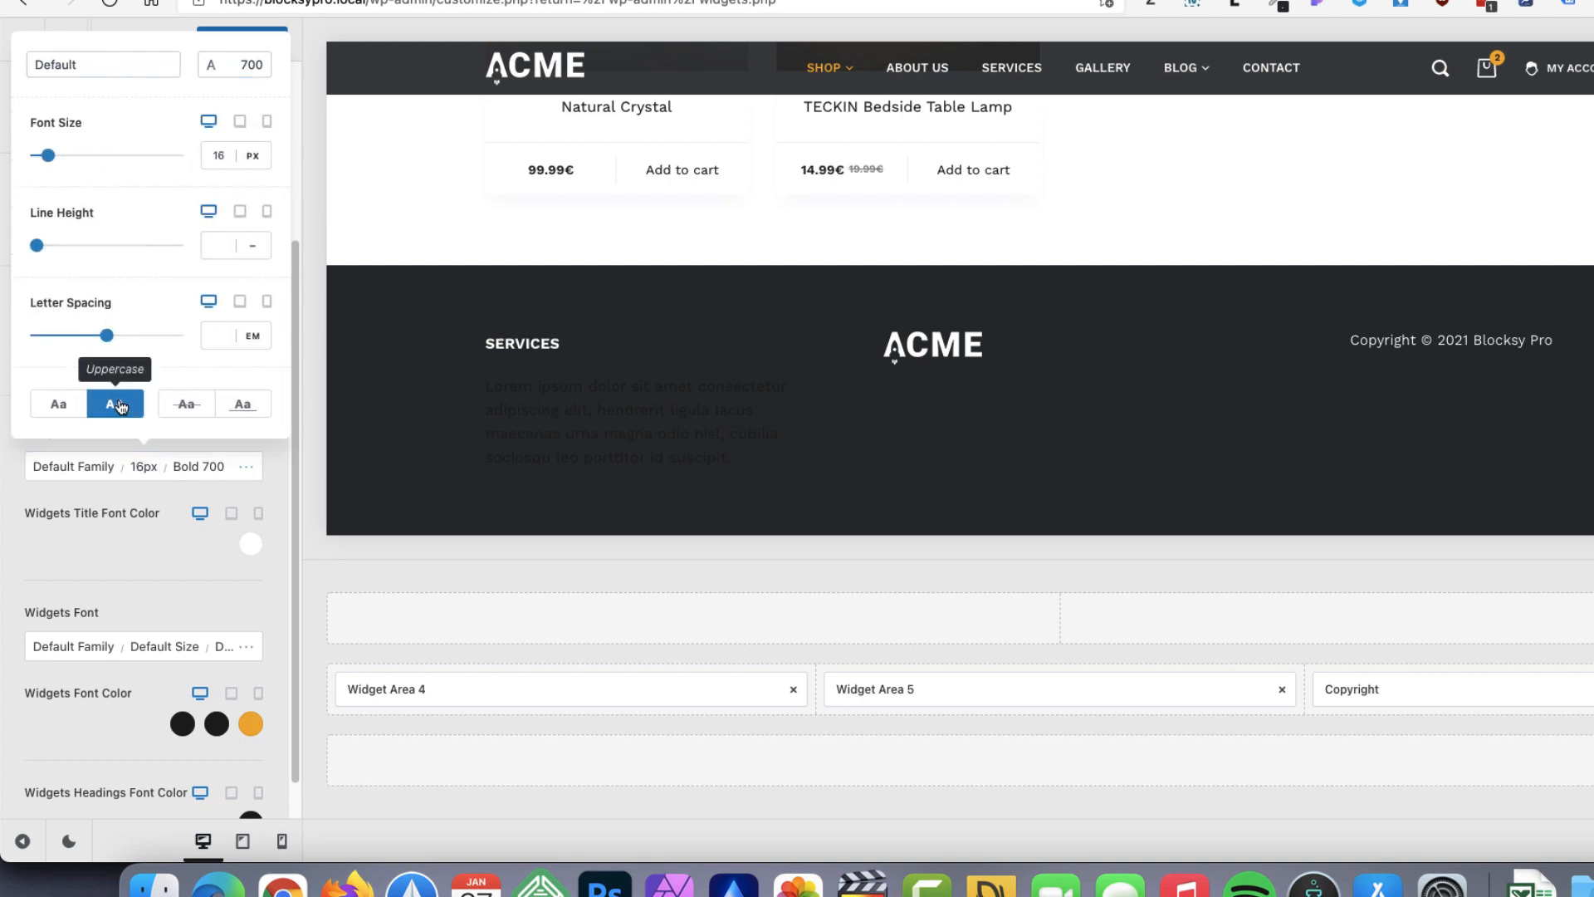
click(146, 562)
Set the middle row's initial widgets font color to white (#ffffff)
scroll(100, 561, down, 2)
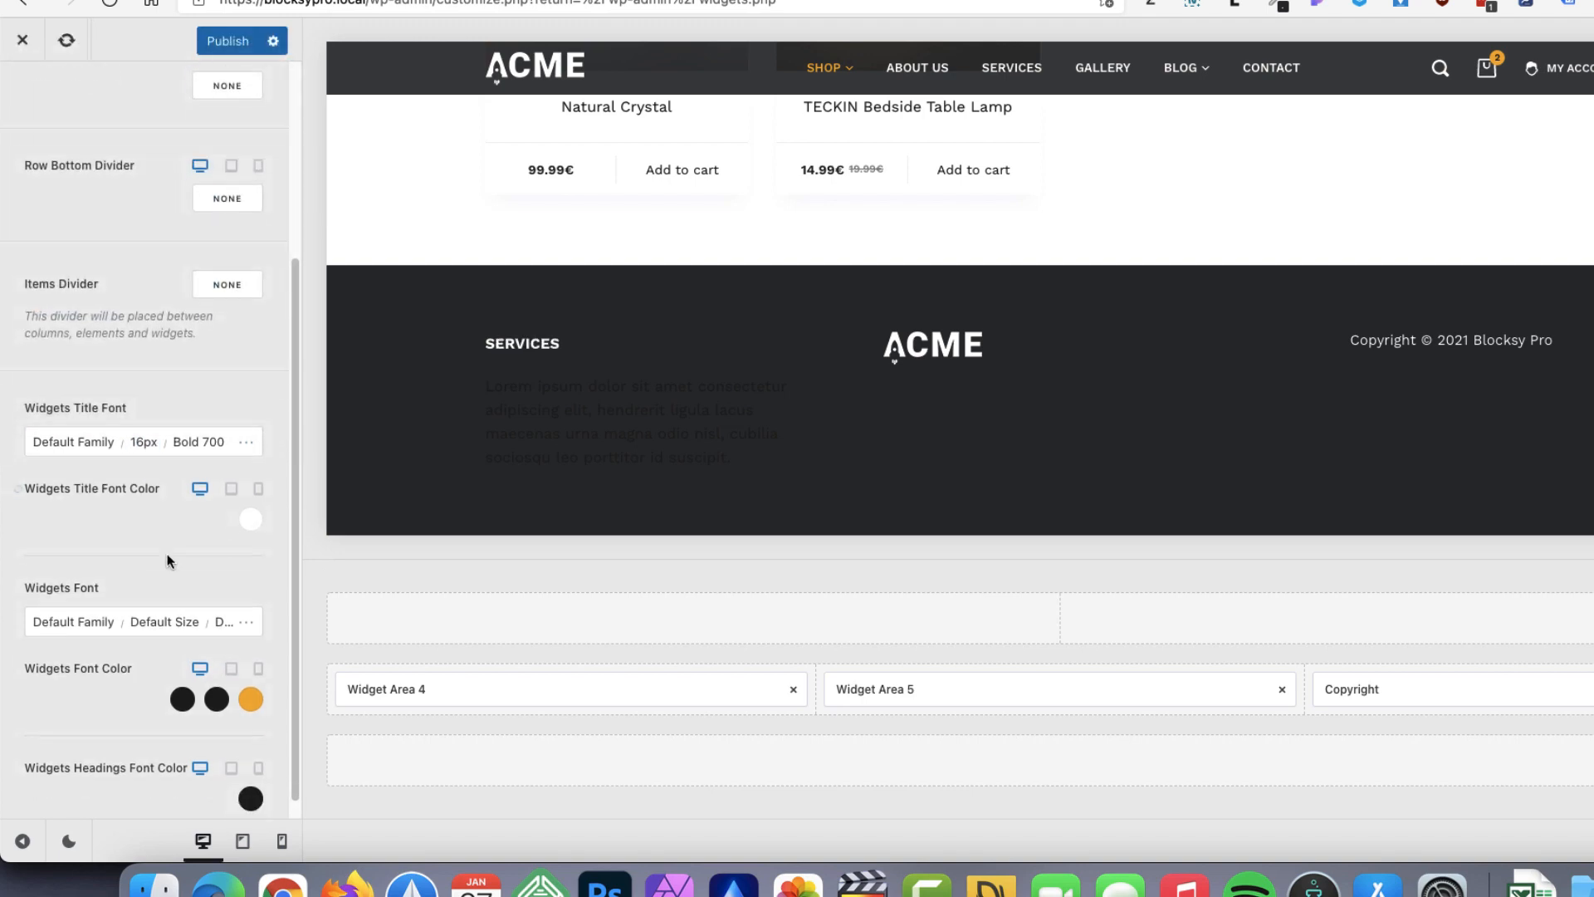
click(182, 679)
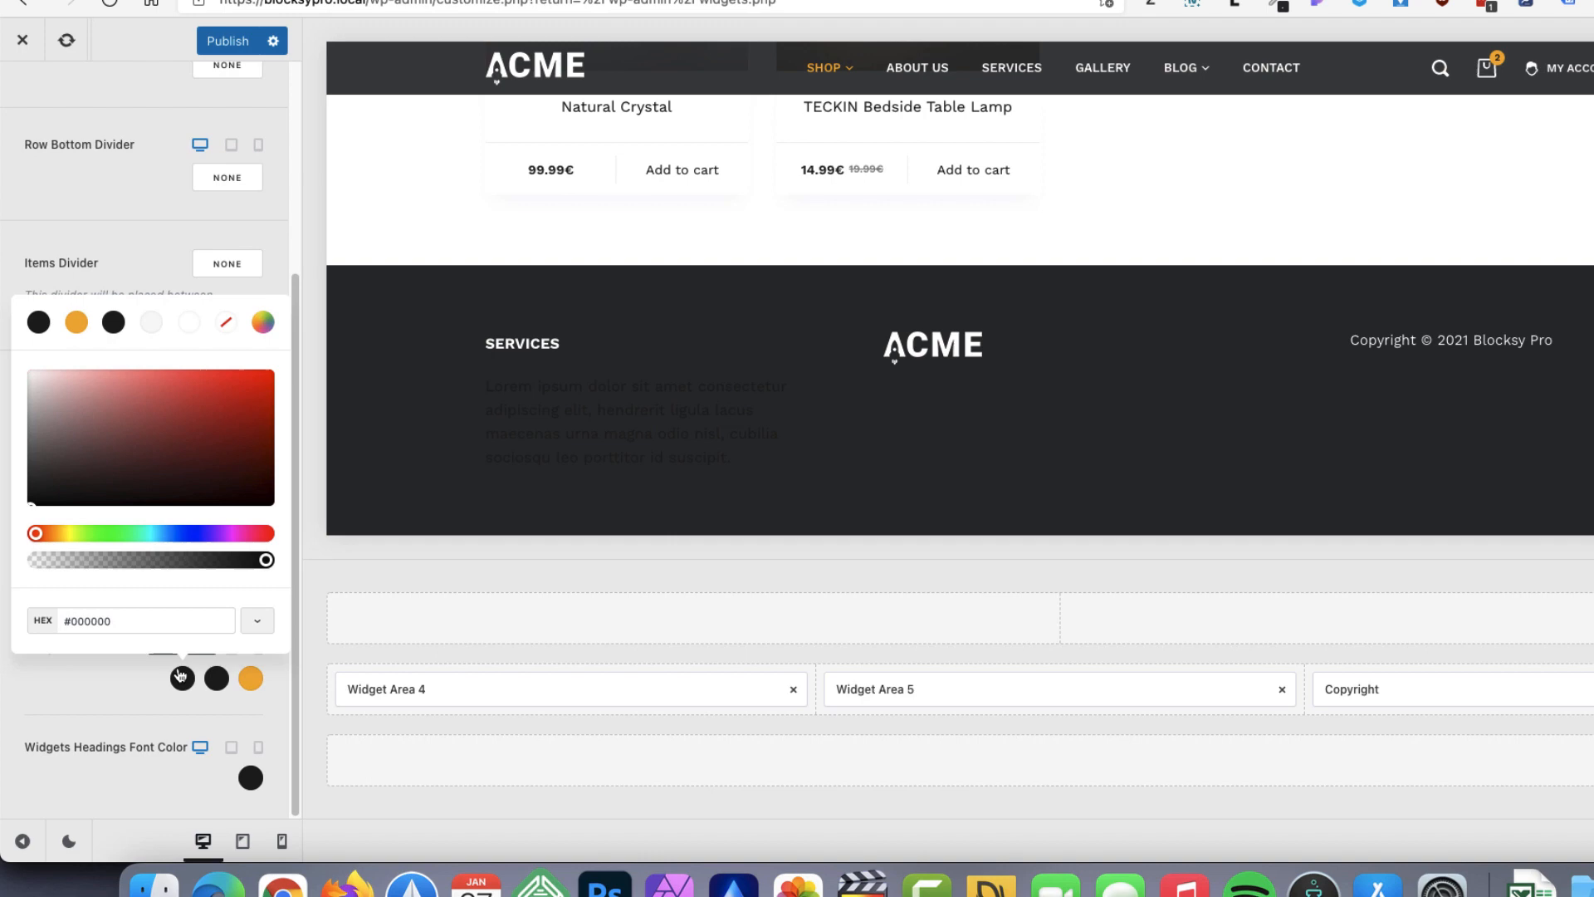
click(190, 325)
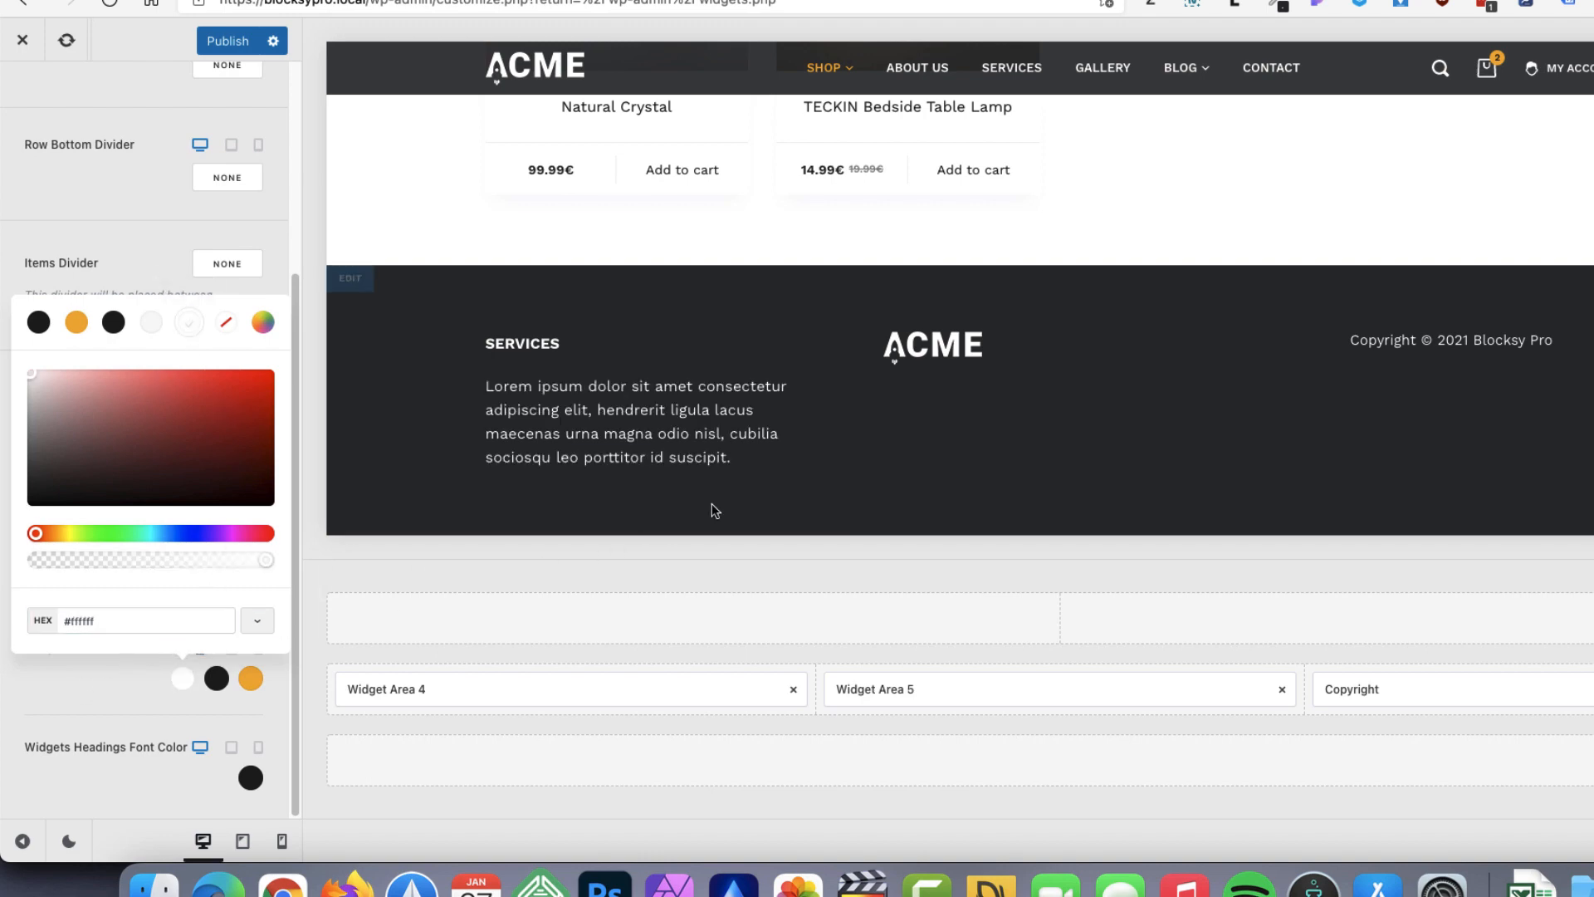
click(917, 436)
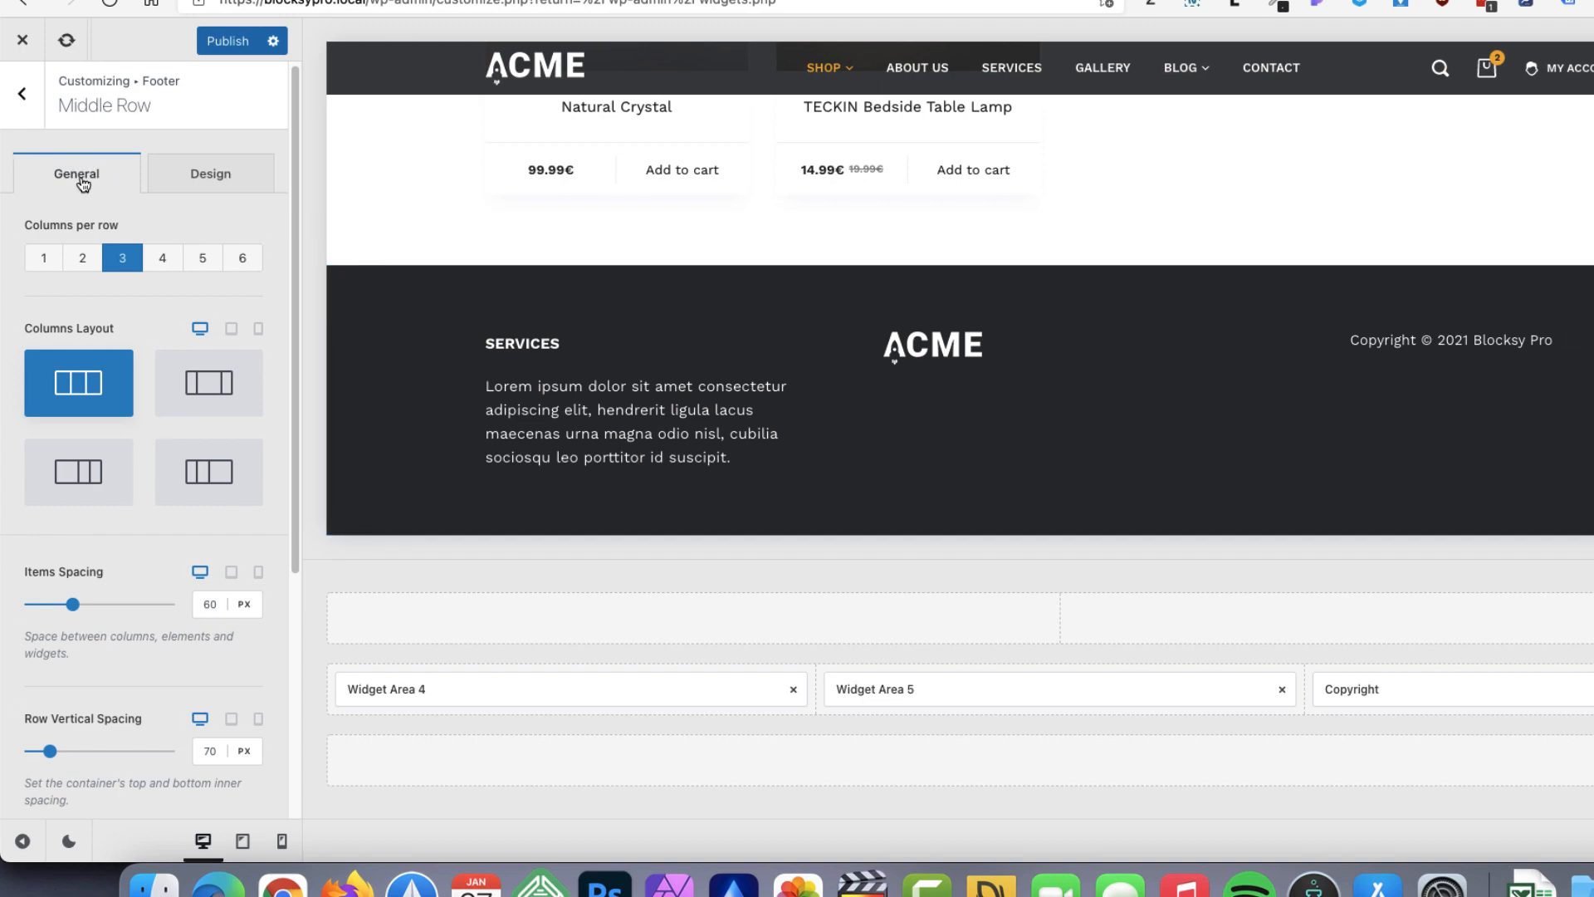
Set the vertical alignment of both the footer's middle row and its Copyright element to the middle
scroll(83, 185, down, 5)
click(148, 554)
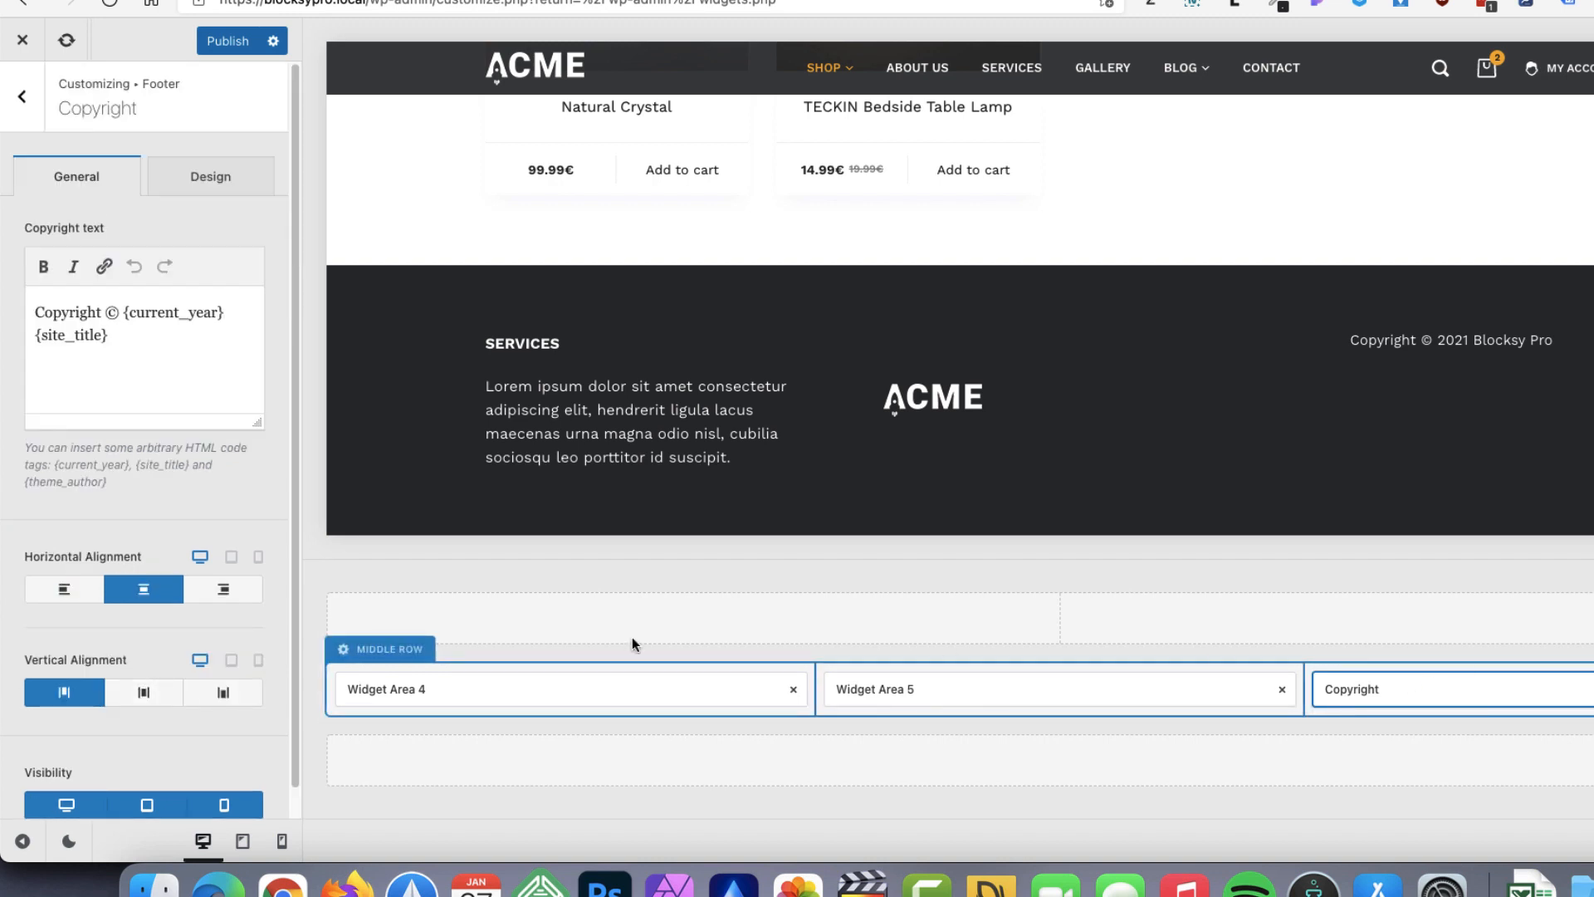
click(146, 694)
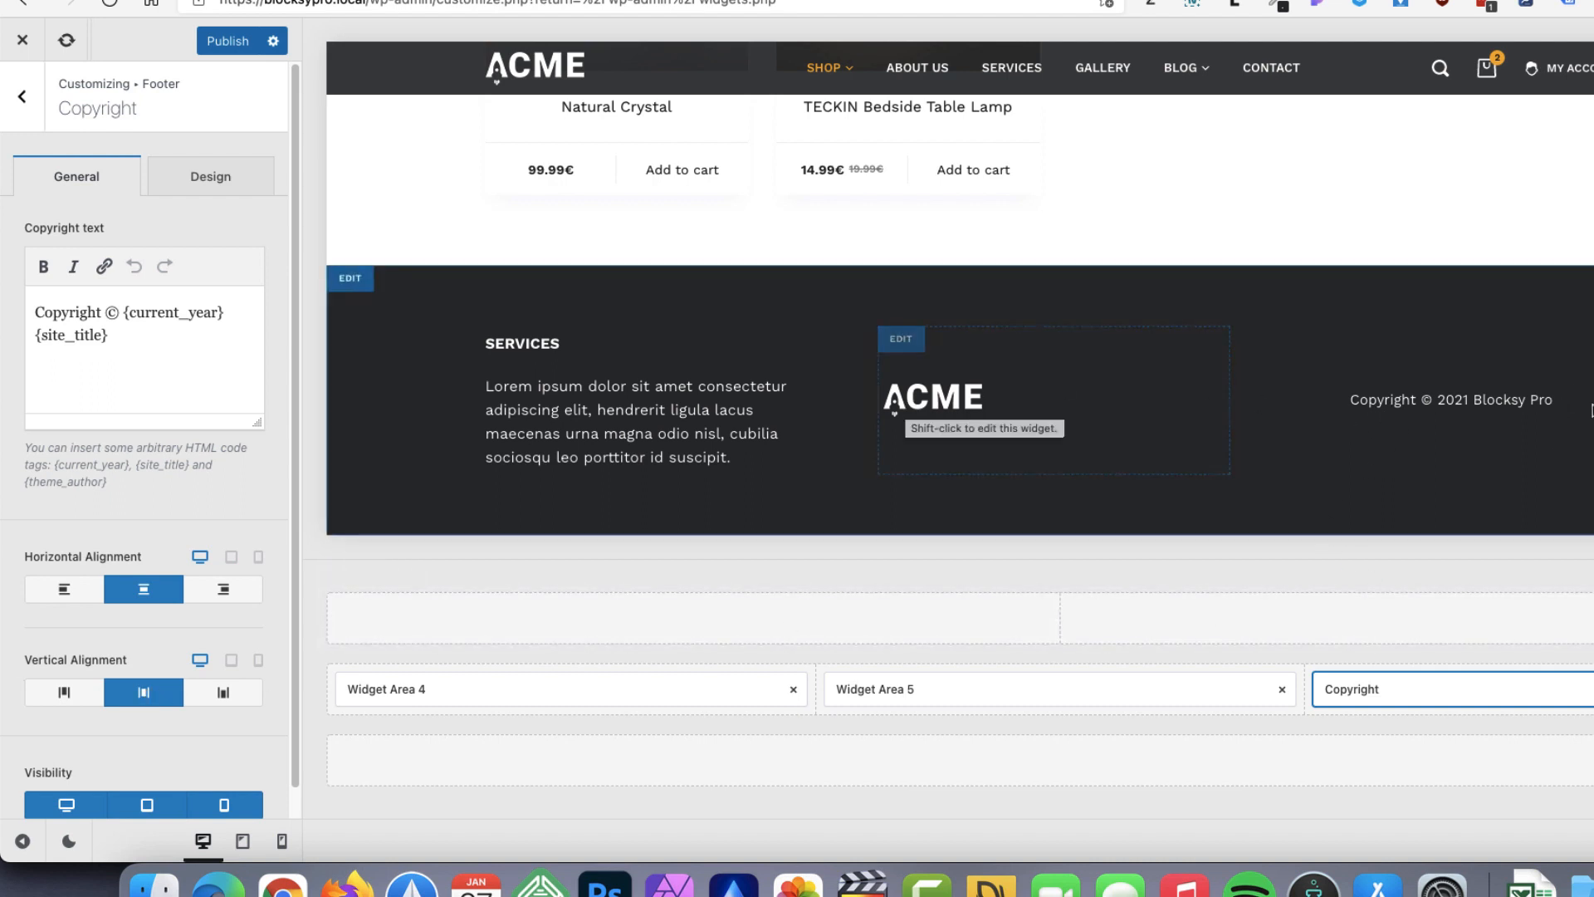
Add a Text widget to Widget Area 5 with a placeholder paragraph beginning "Euismod feugiat interdum potenti fusce urna"
click(989, 692)
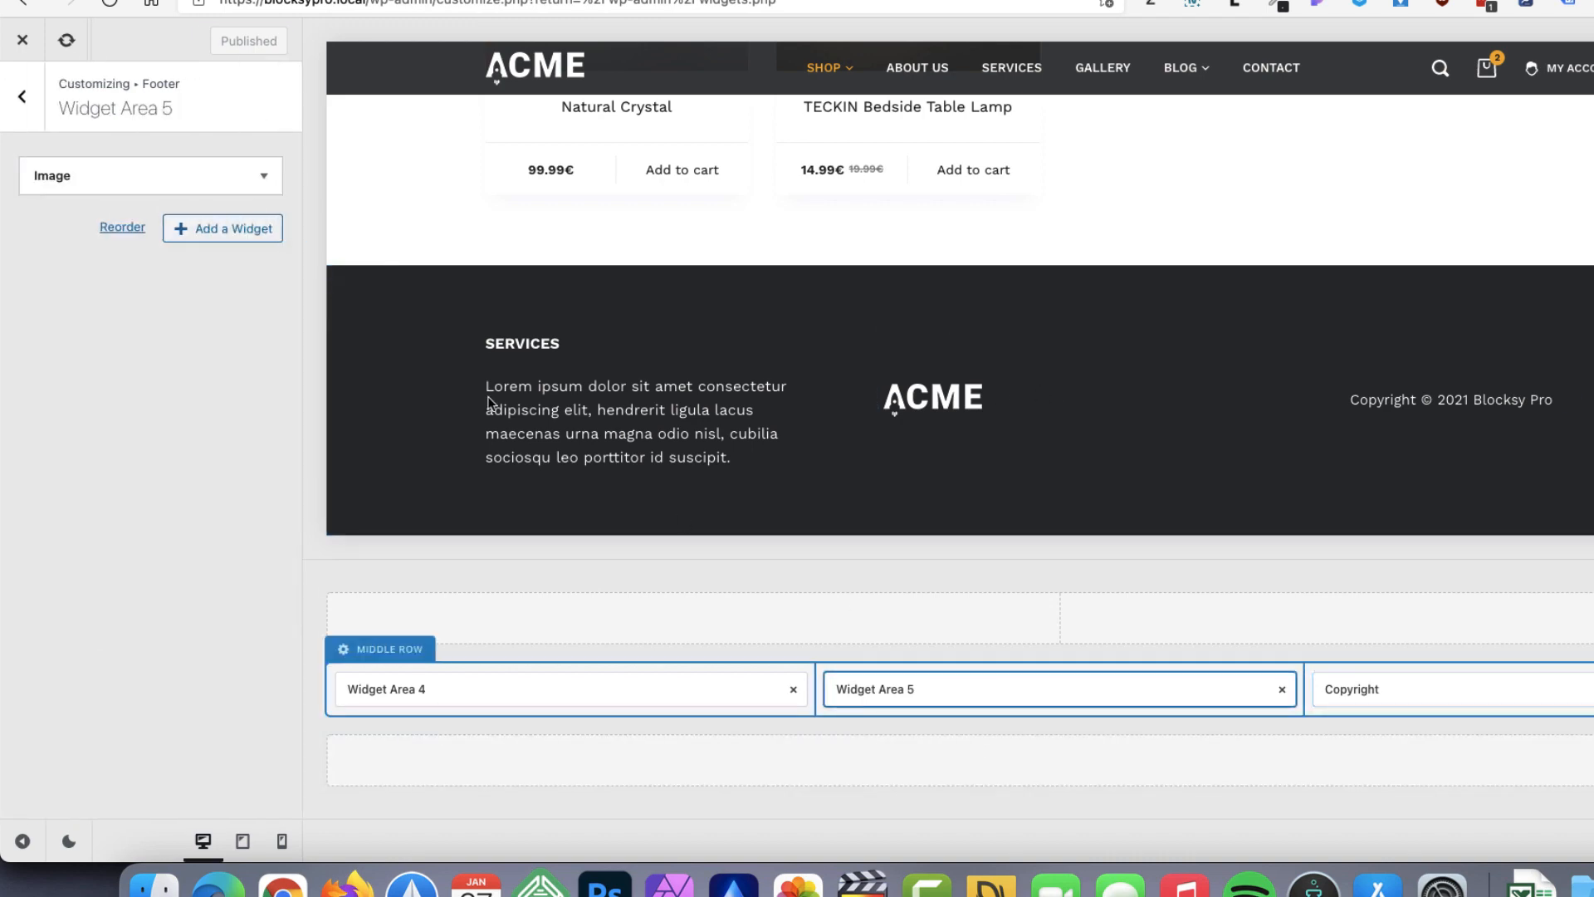
click(224, 231)
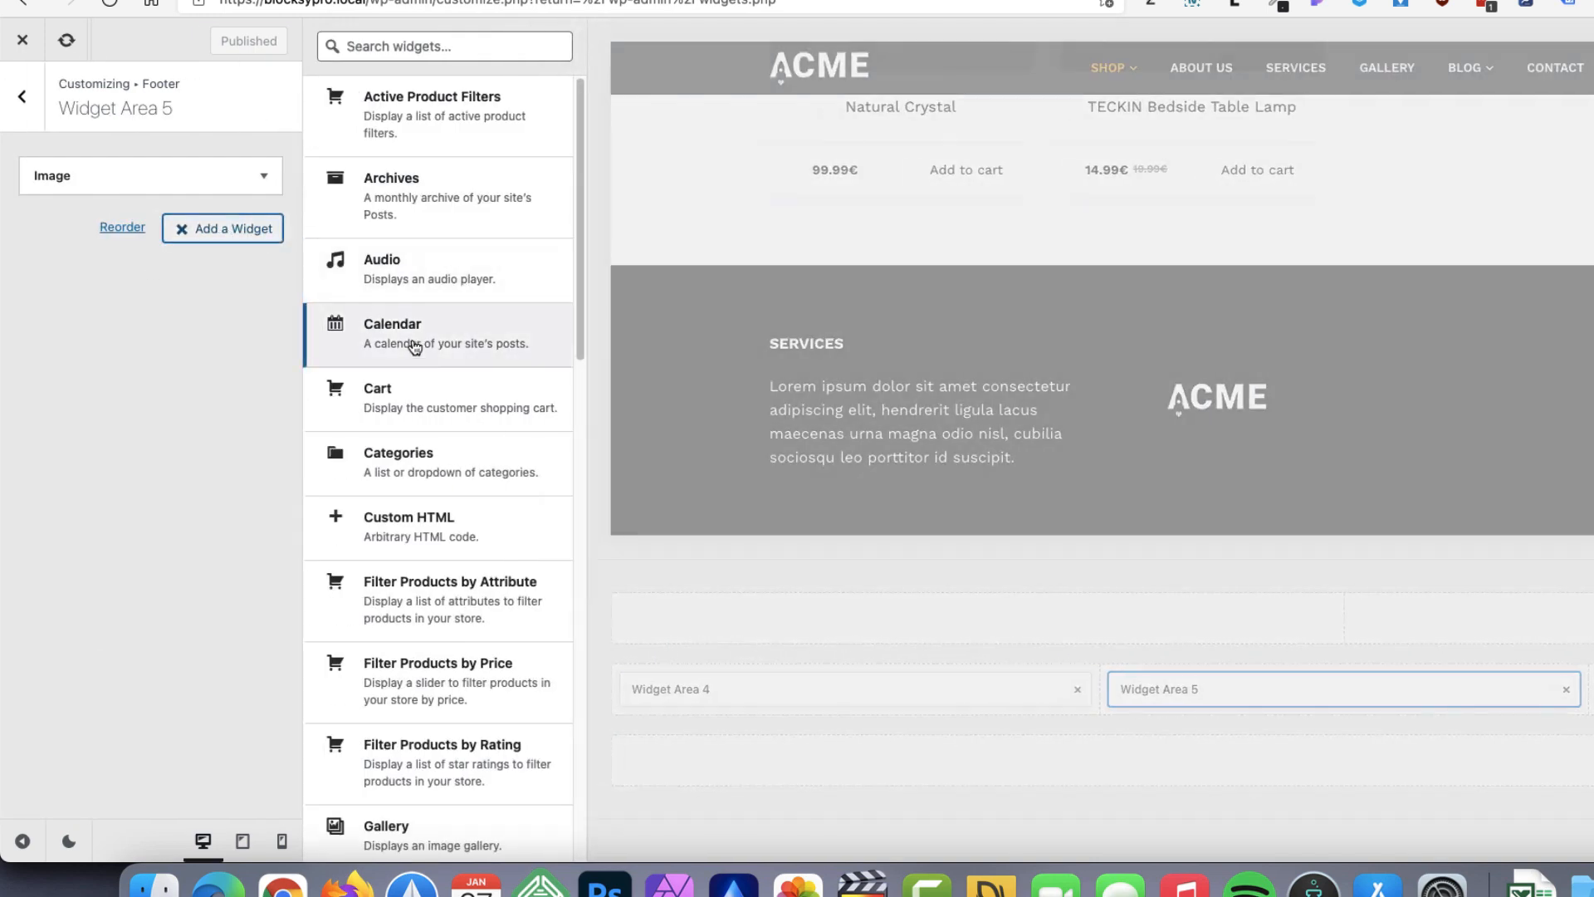
click(411, 52)
text(text)
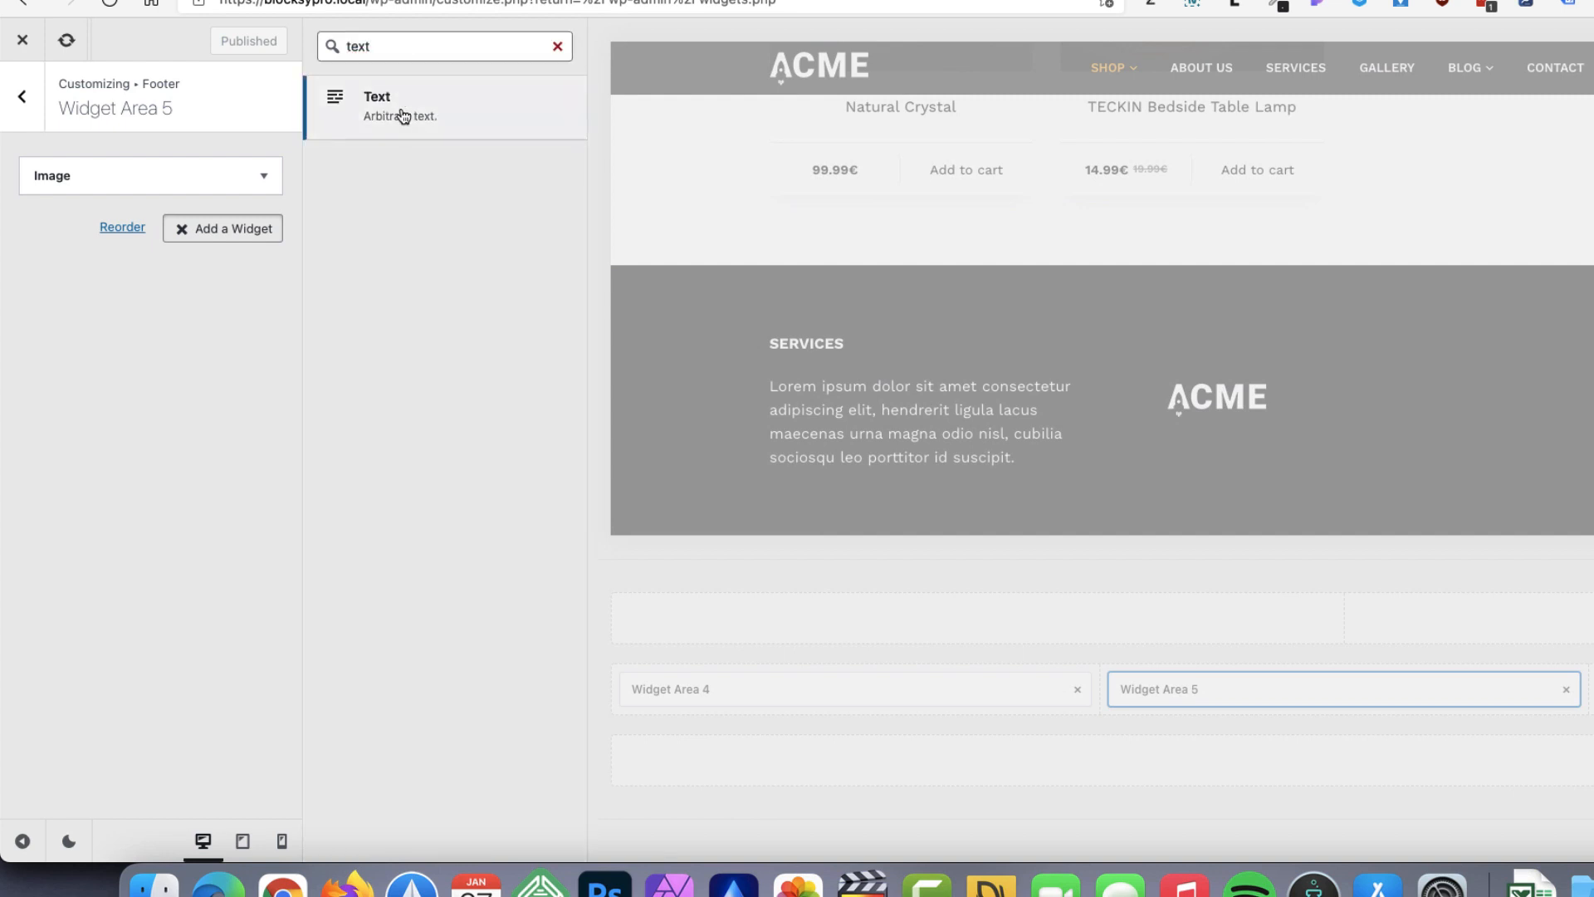
click(403, 116)
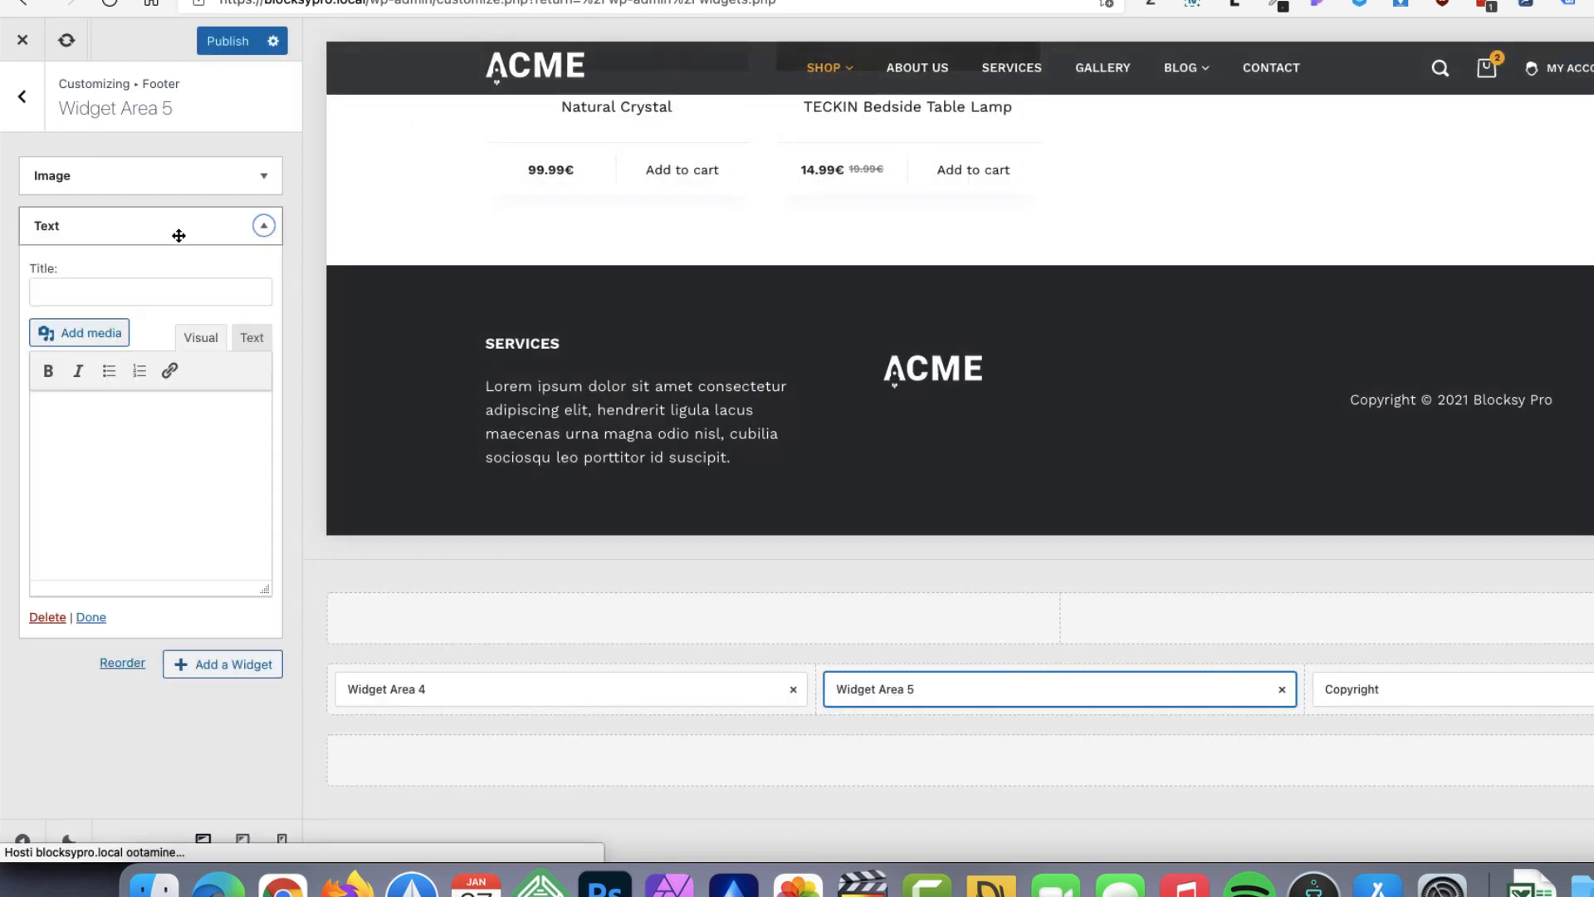
click(130, 445)
text(Euismod feugiat interdum potenti fusce urna himenaeos sociis velit hac senectus porta laoreet pharetra pellentesque, odio faucibus penatibus dui vitae mi aliquet tortor pulvinar ante proin gravida.)
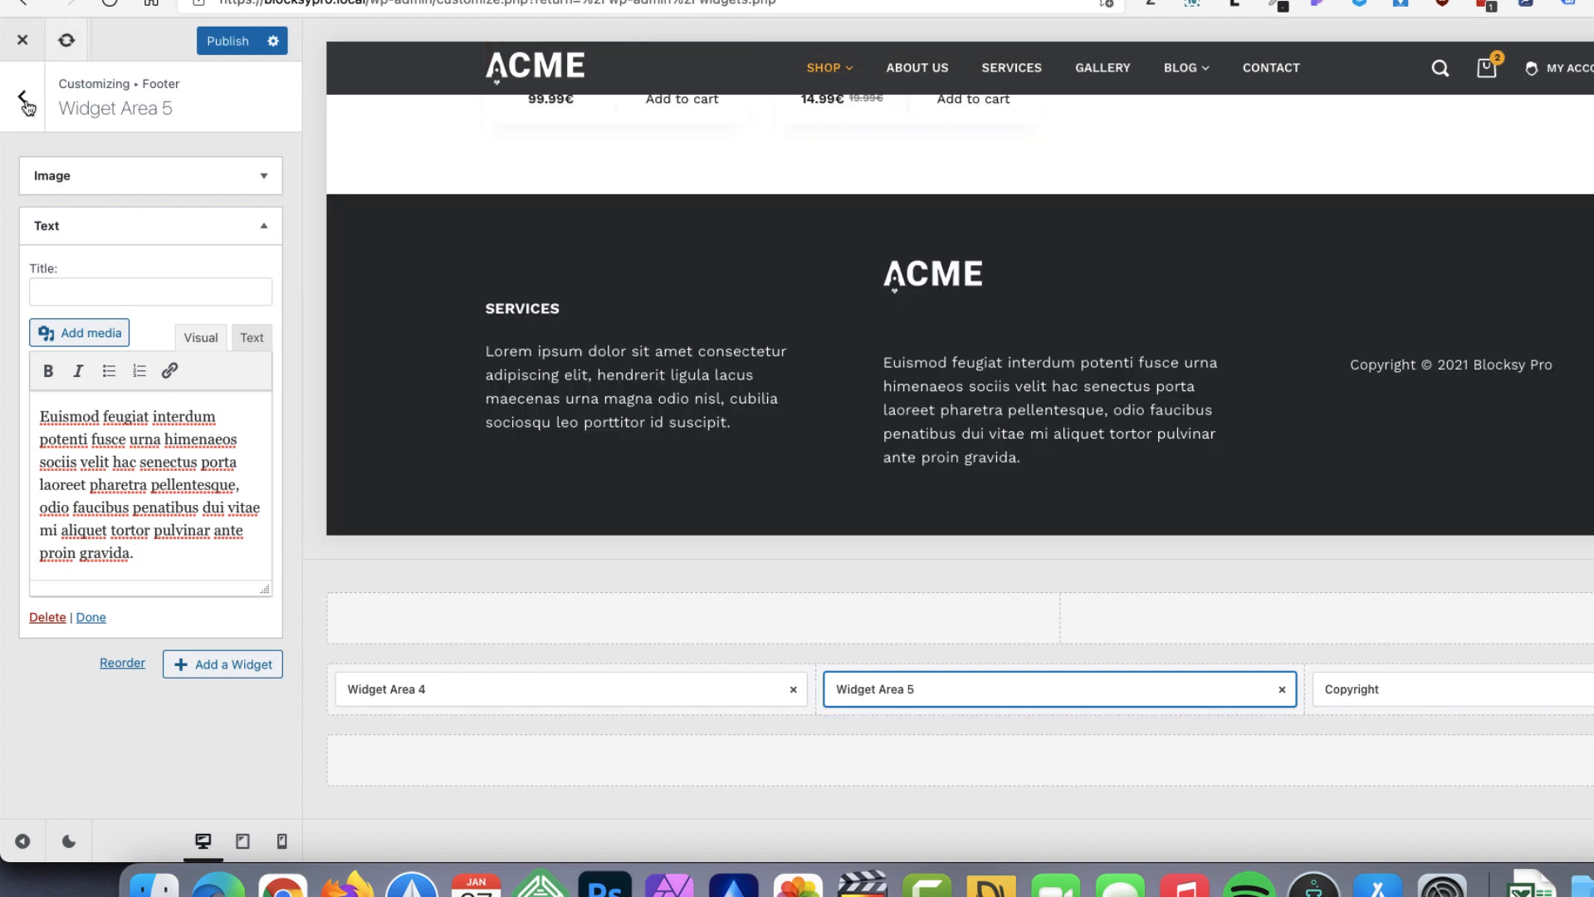
Set the footer middle row's vertical alignment to the top and move the Text widget above the Image widget in Widget Area 5
click(23, 100)
click(65, 552)
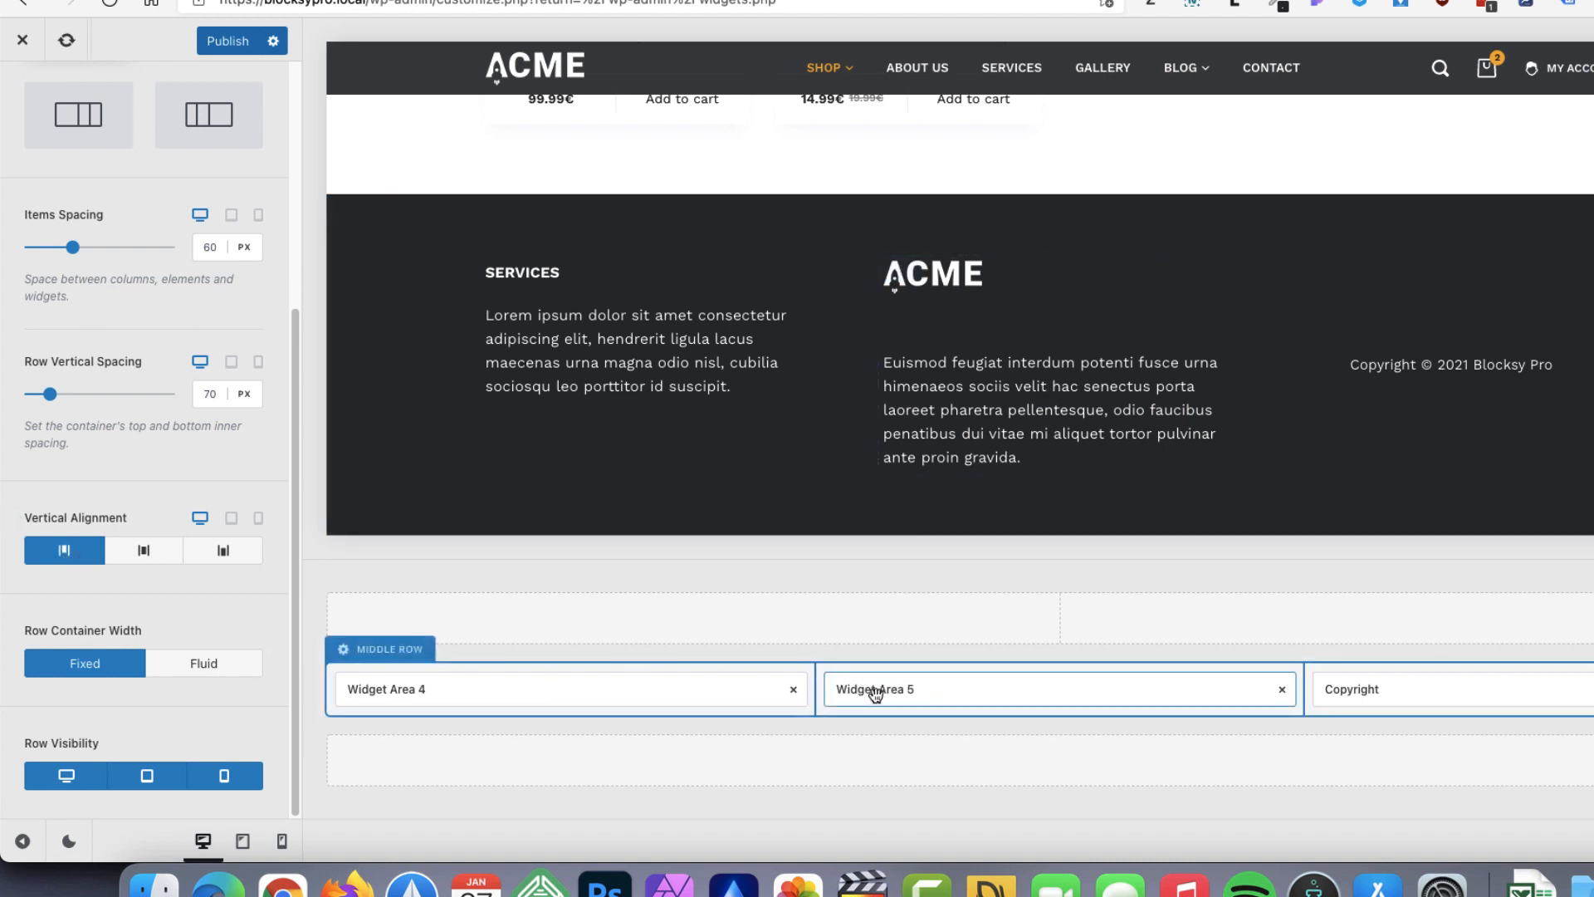
click(847, 689)
drag(74, 217, 100, 185)
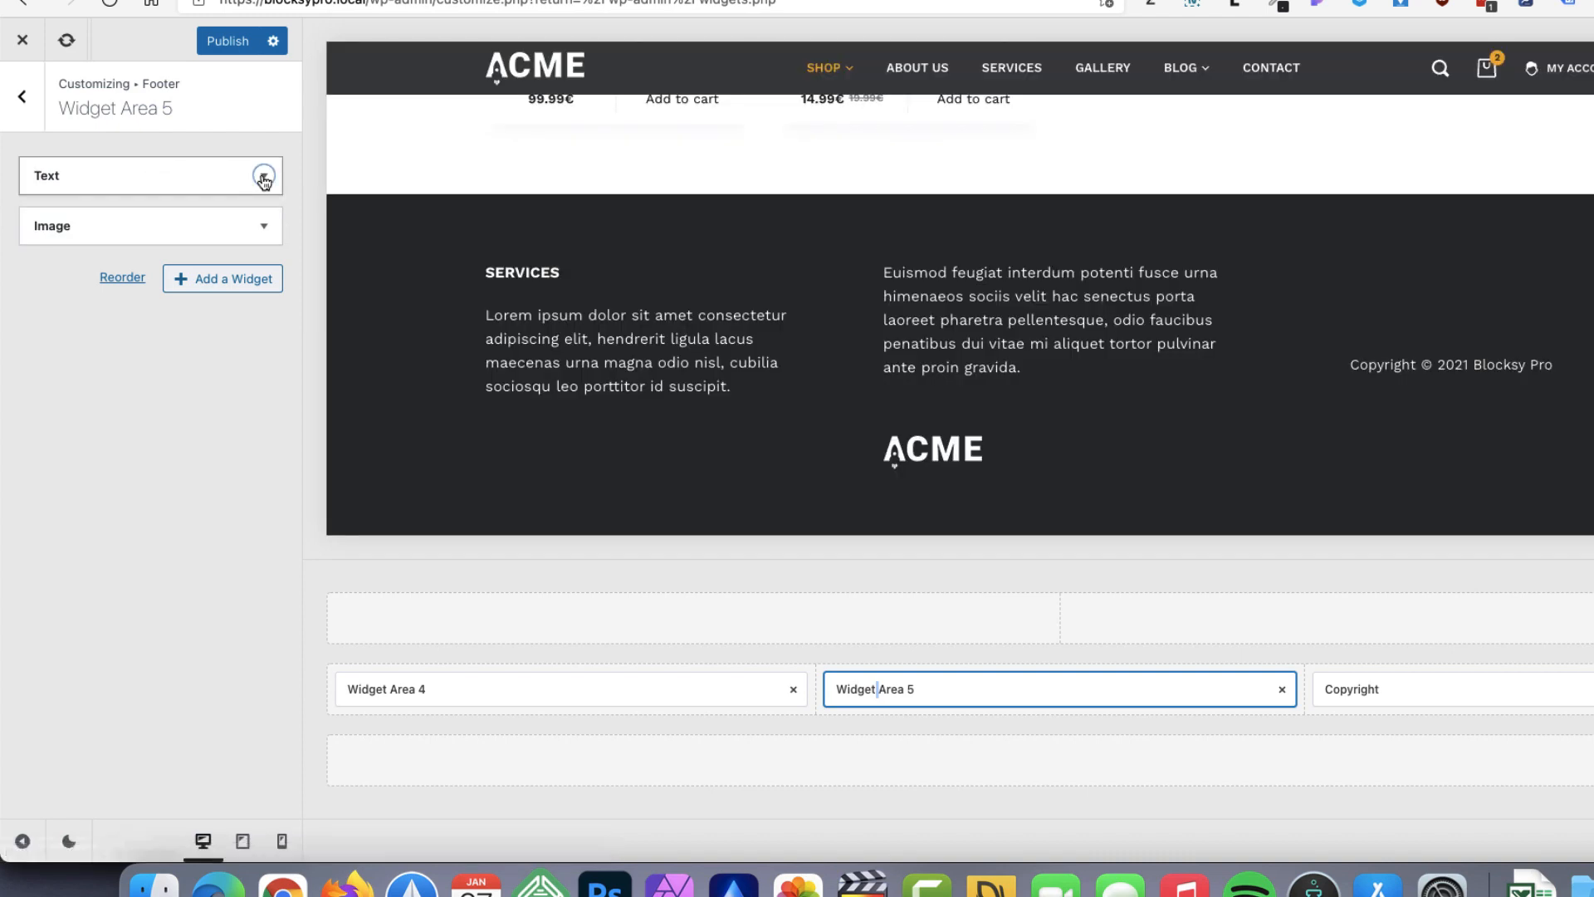
Title the Text widget in Widget Area 5 "Terms & Conditions"
click(258, 176)
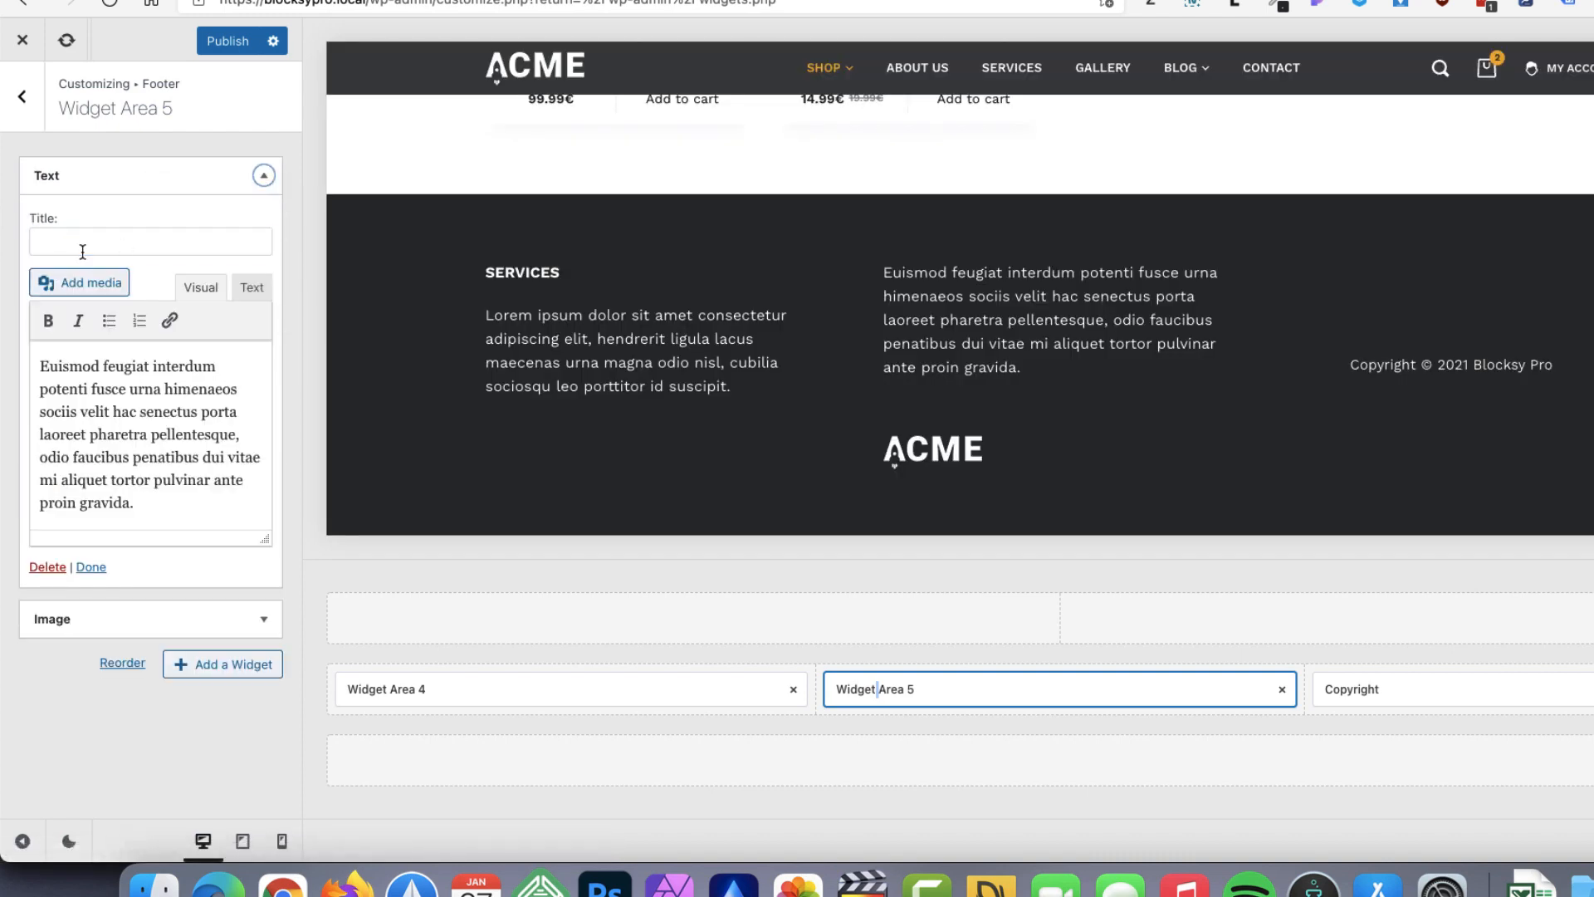
click(80, 241)
text(Terme & Conditions)
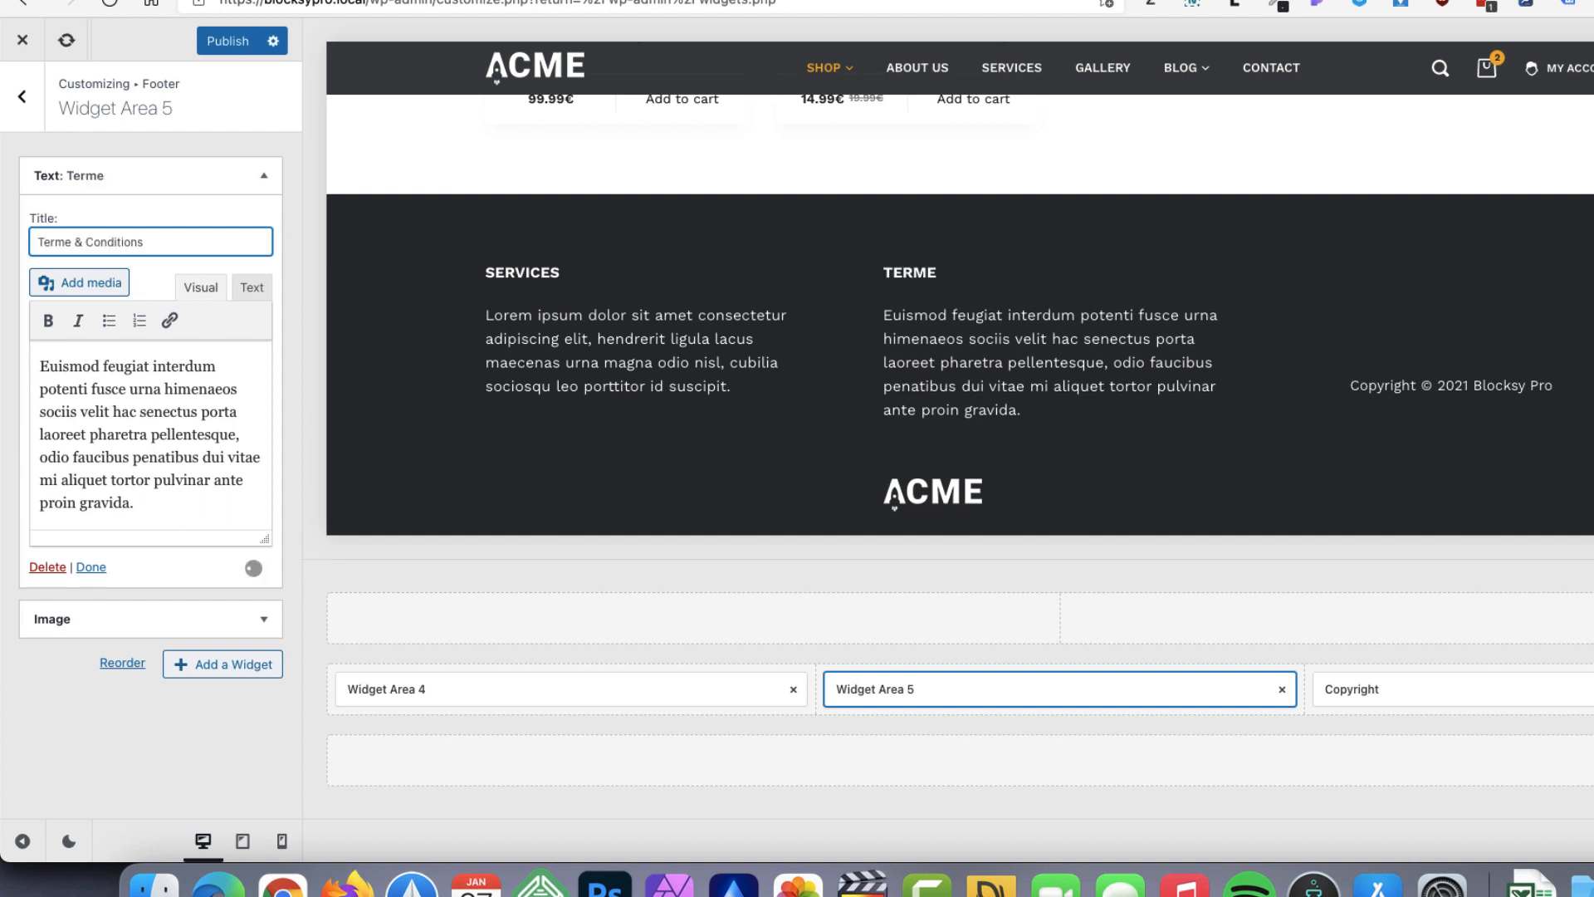
key(BackSpace)
text(s)
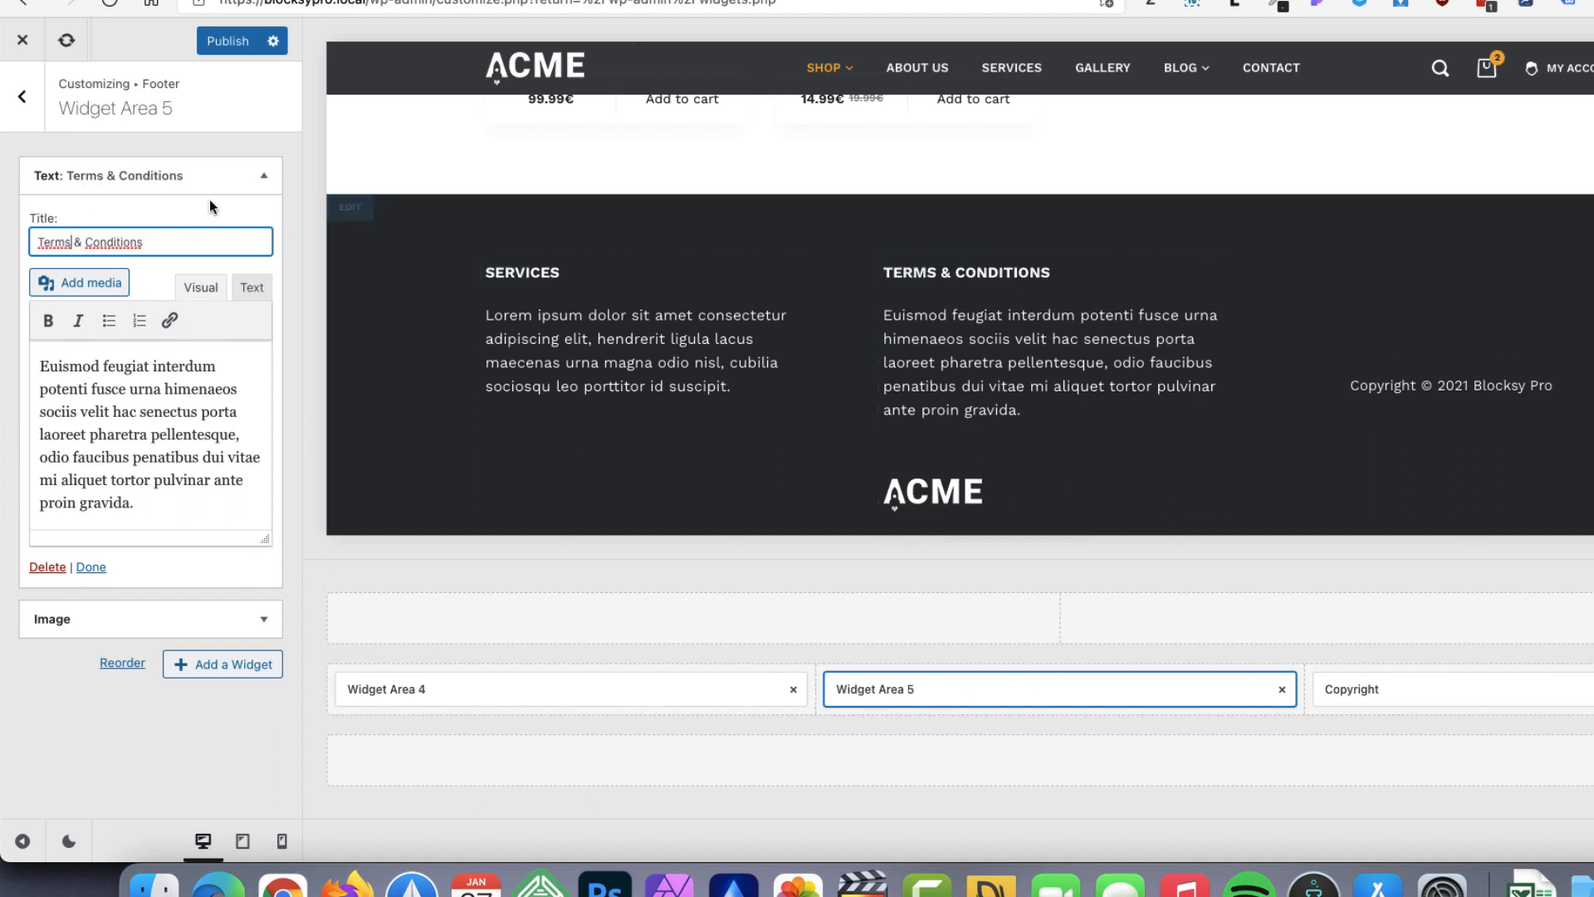
Delete the Image widget from Widget Area 5
click(21, 98)
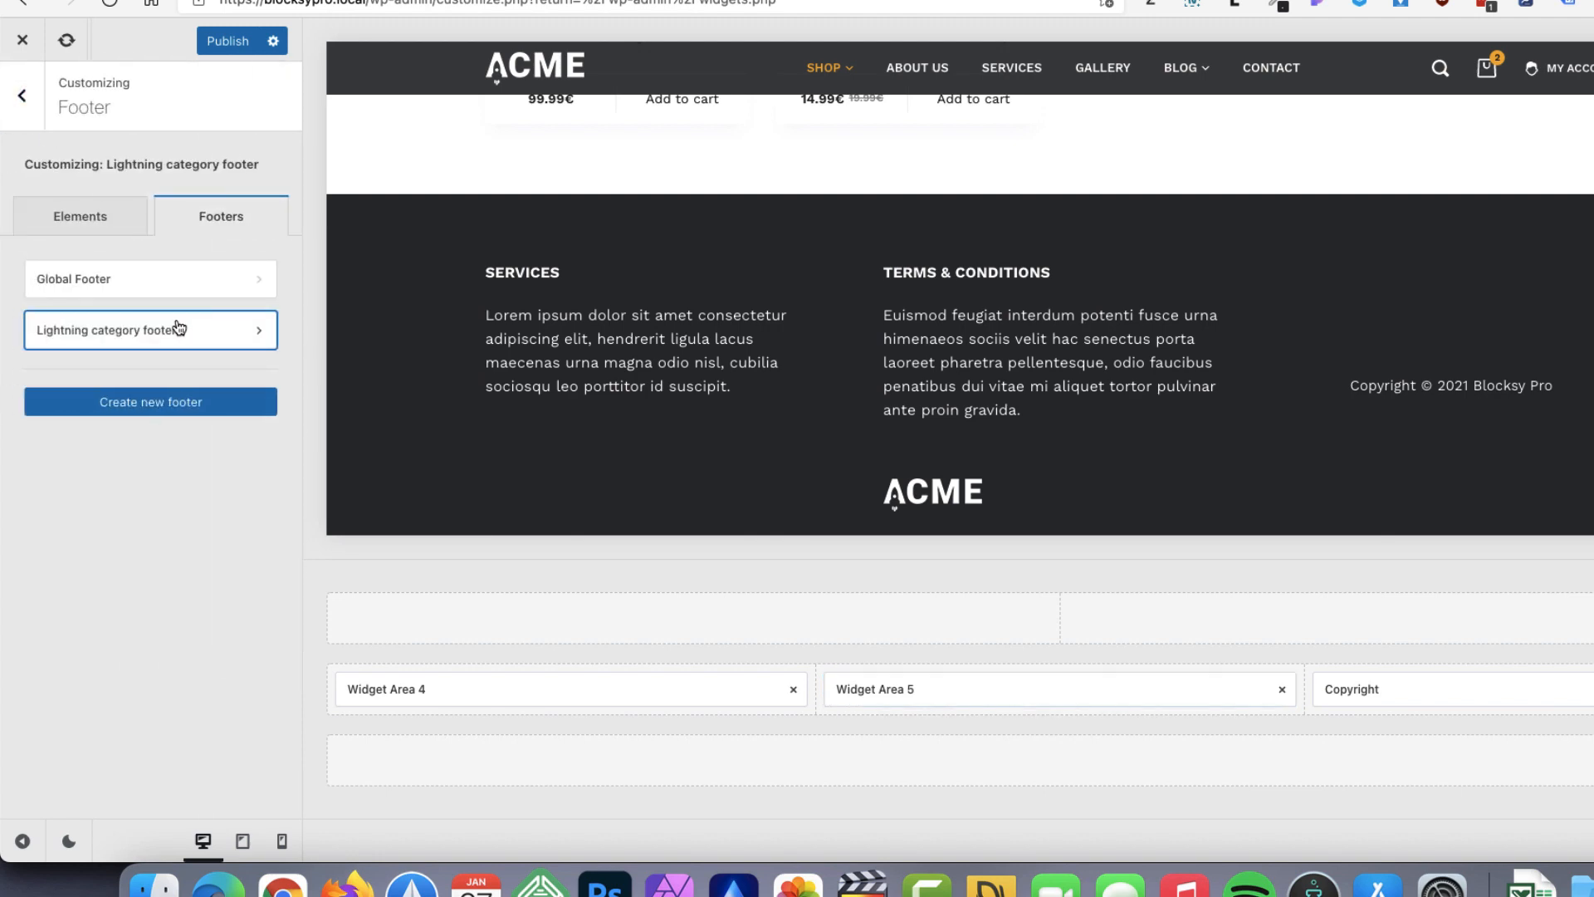
click(997, 695)
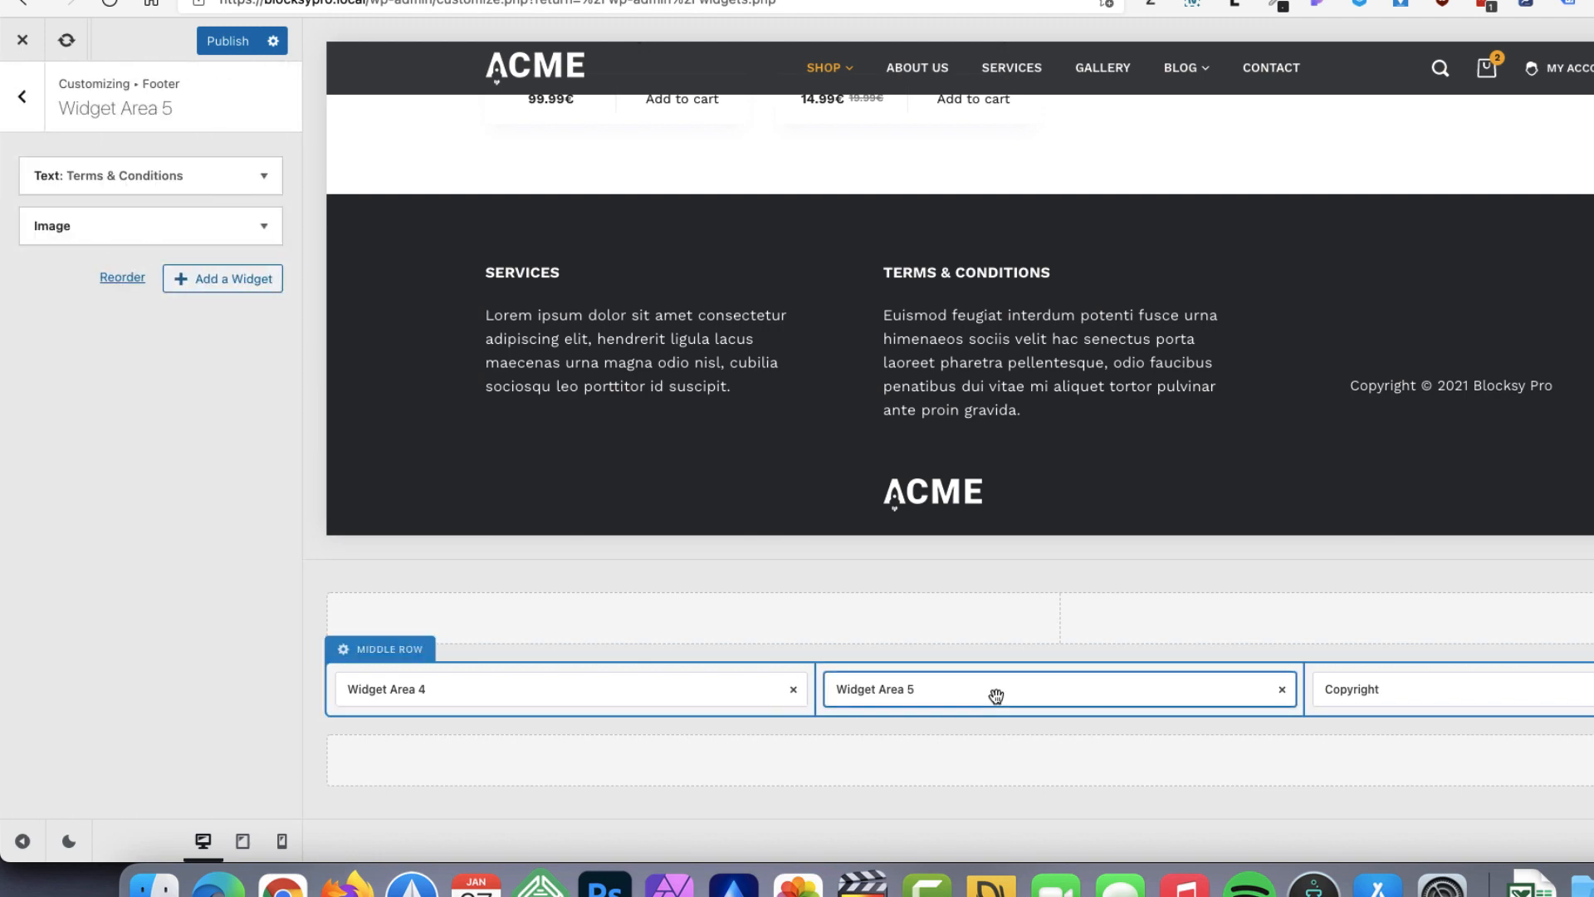
click(264, 226)
click(51, 378)
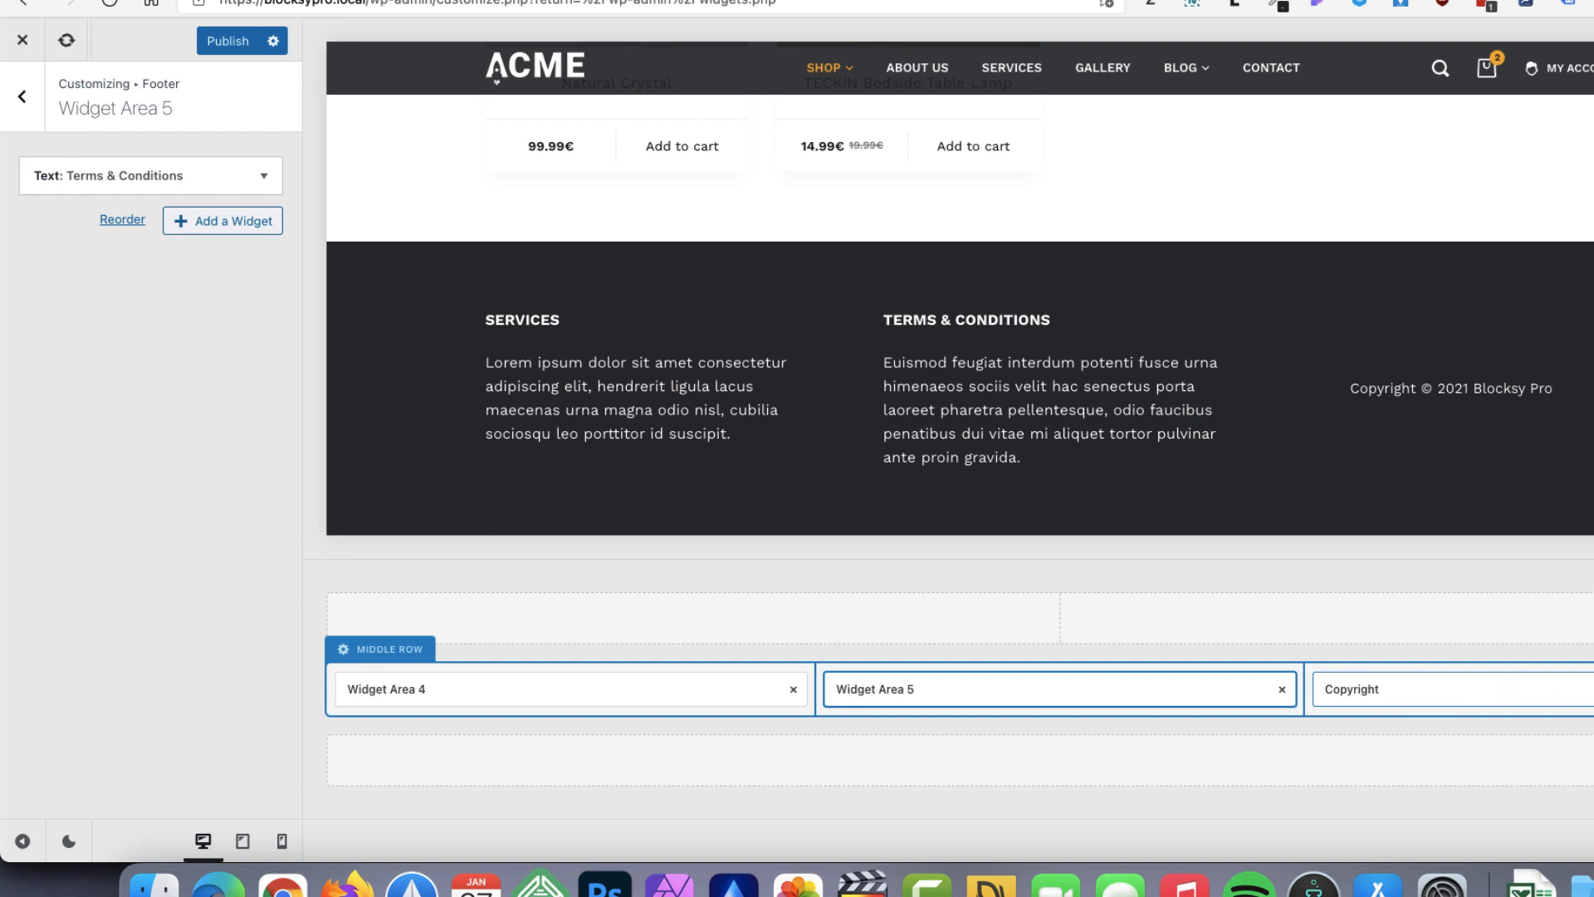
Move the Copyright element into the footer's bottom row and set that row's background color to #2f3132
drag(1505, 687, 651, 769)
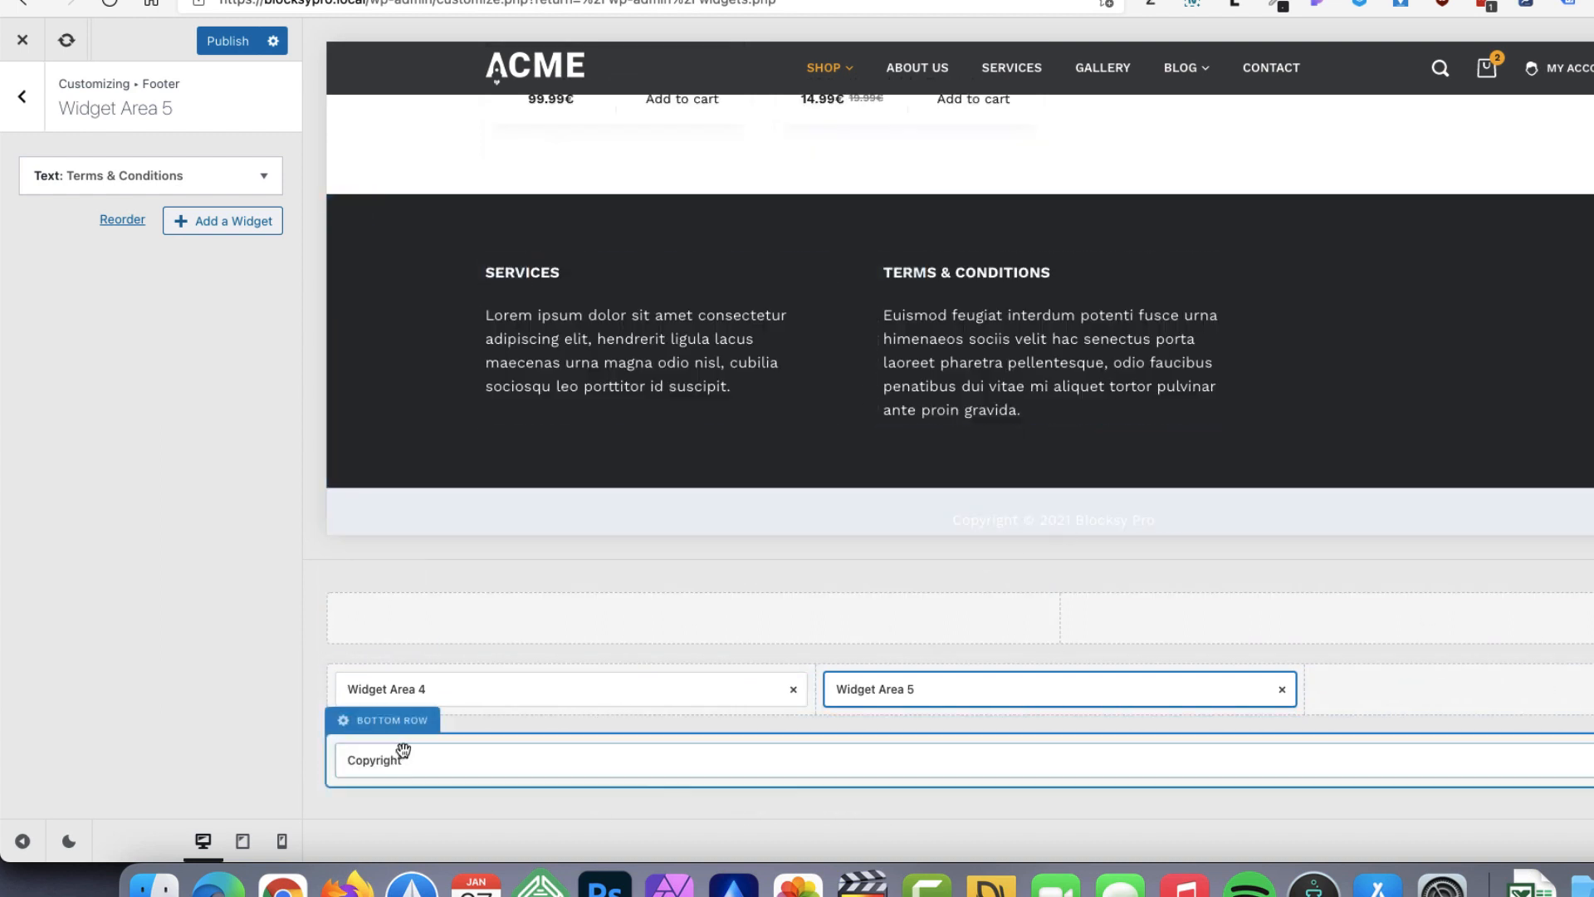
click(389, 720)
click(220, 177)
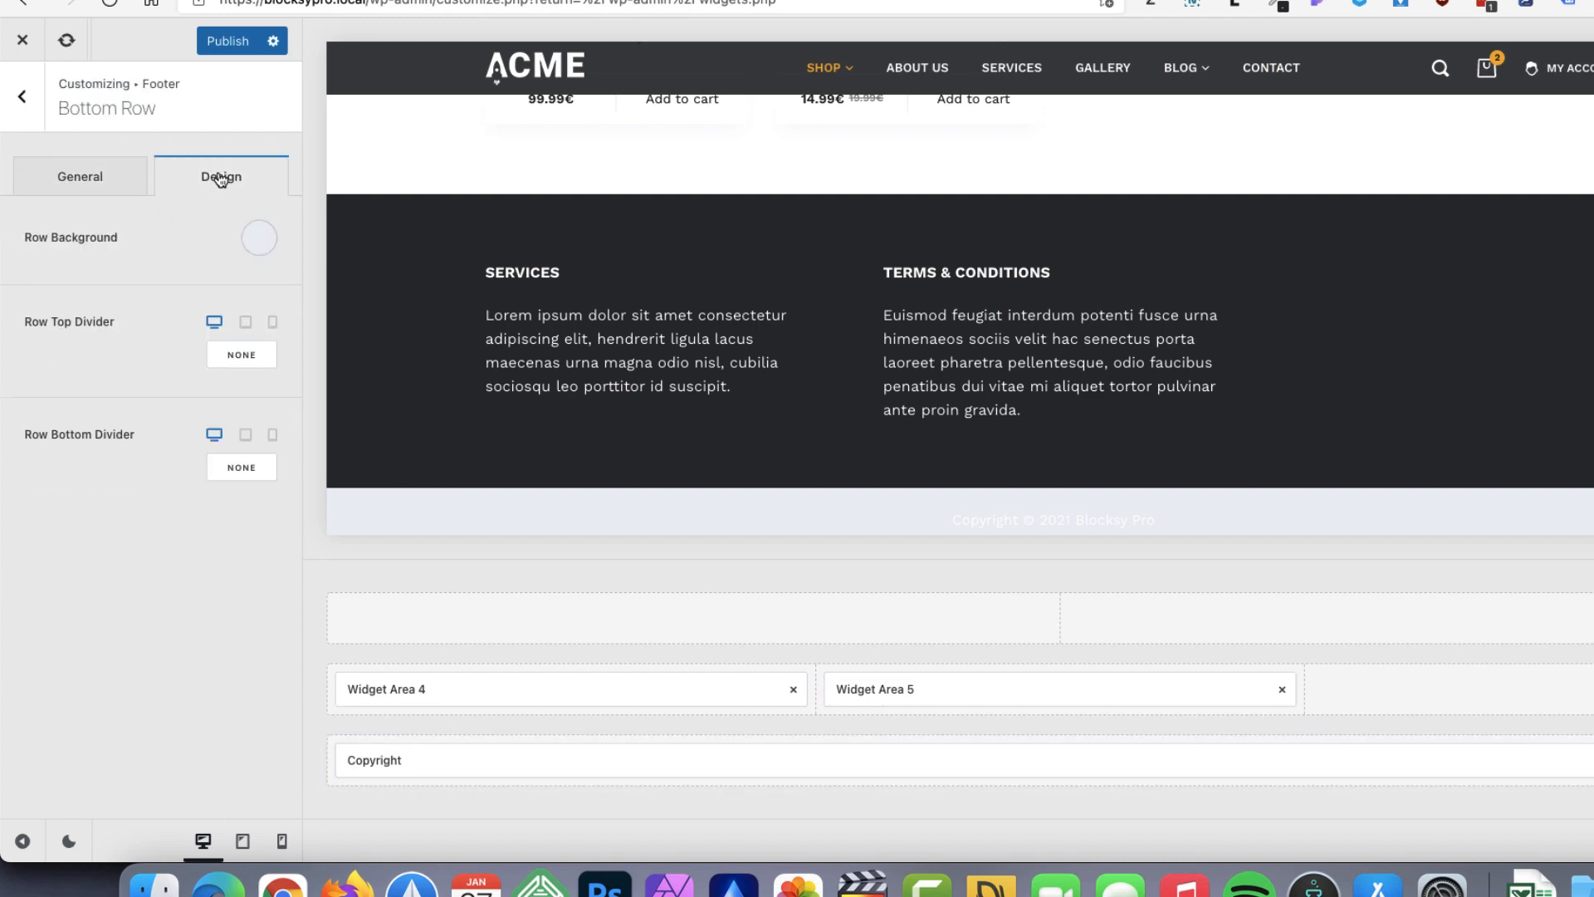
click(257, 238)
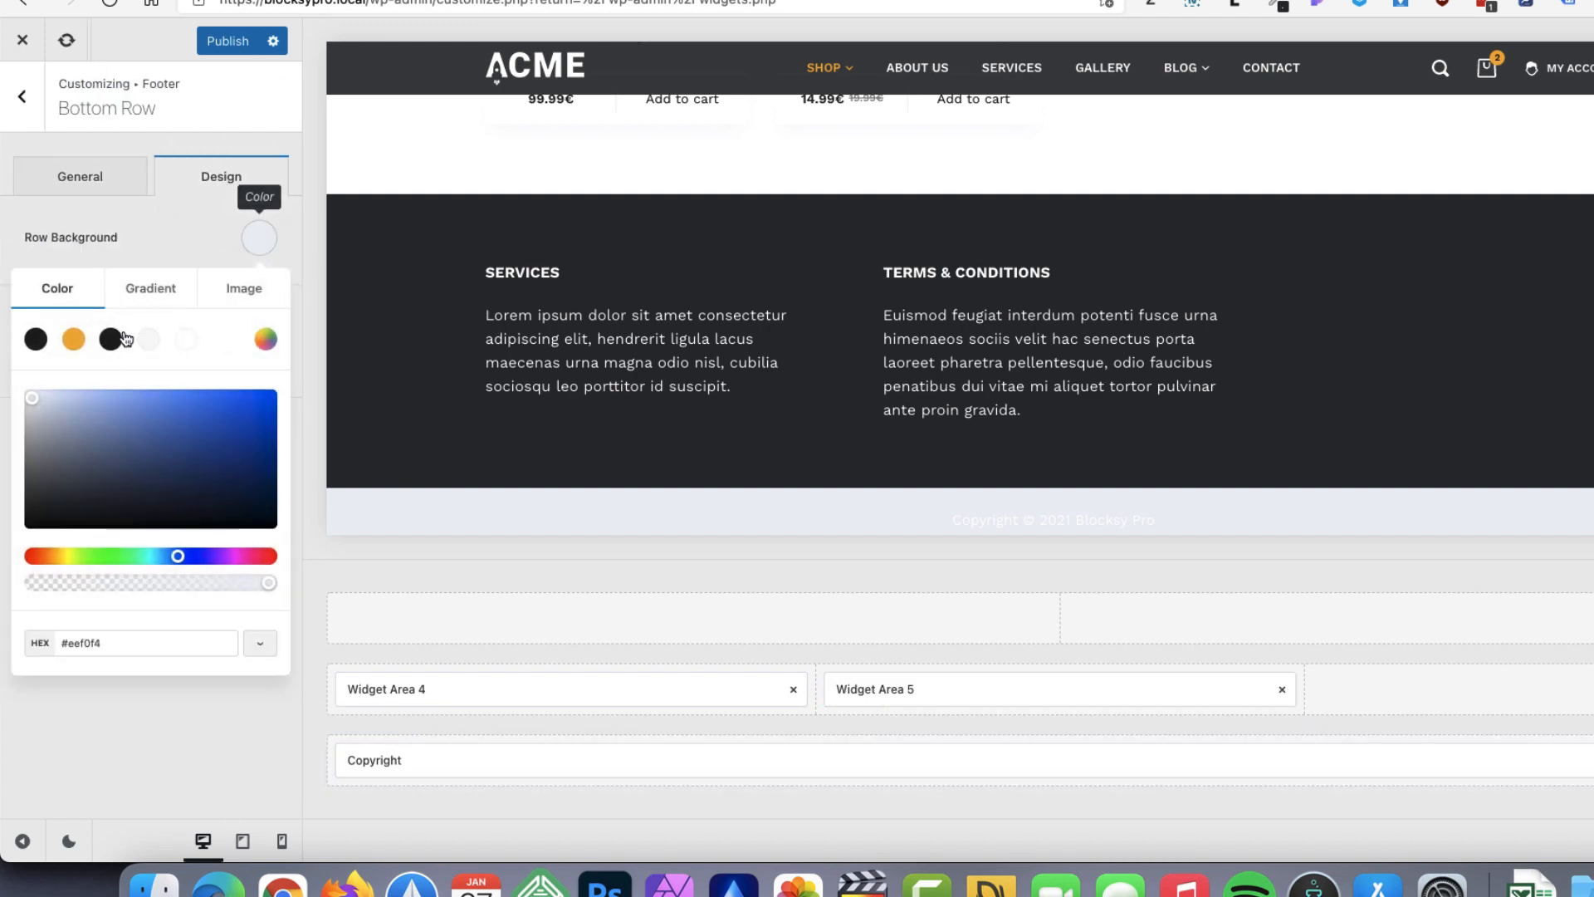
click(137, 644)
key(super+v)
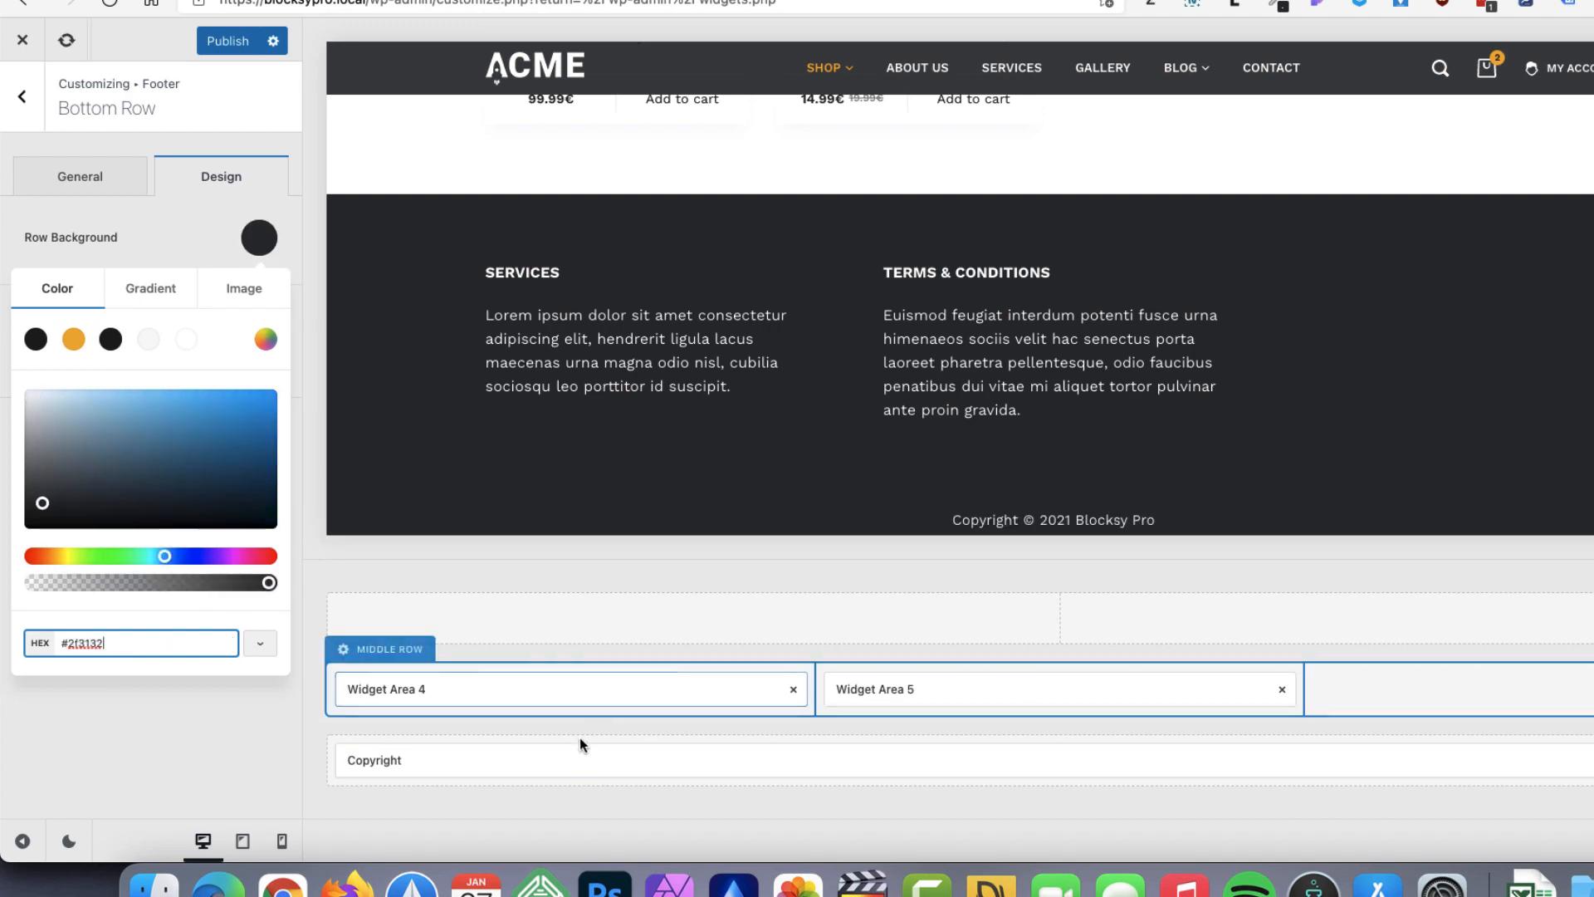
Align the Copyright element horizontally to the left and give the bottom row a solid top divider with Full Width border
click(569, 764)
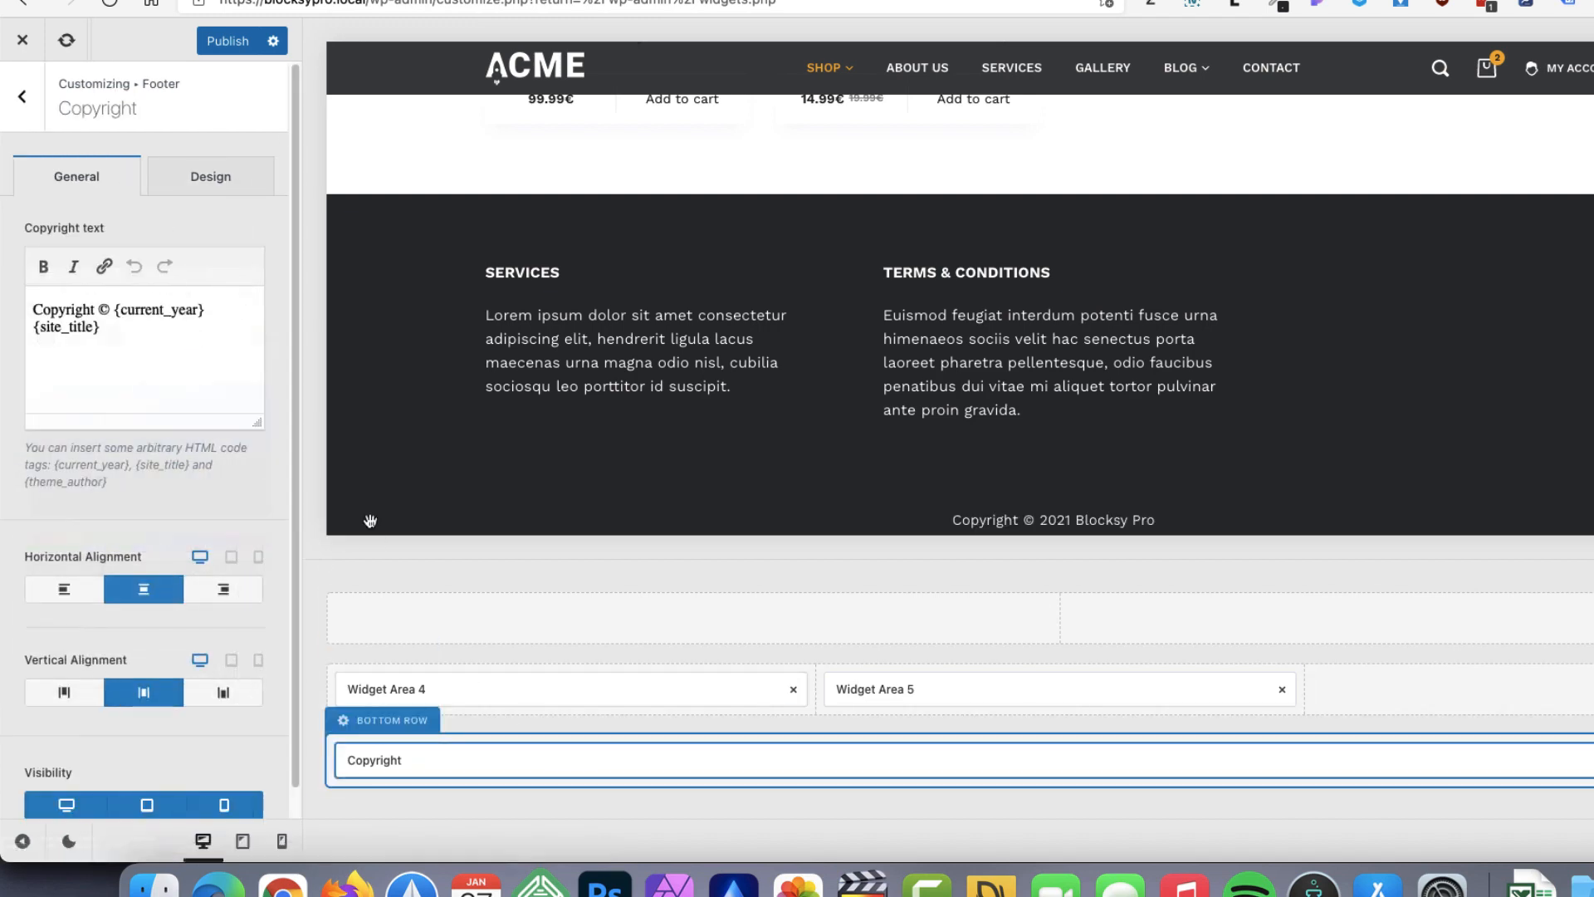
click(66, 591)
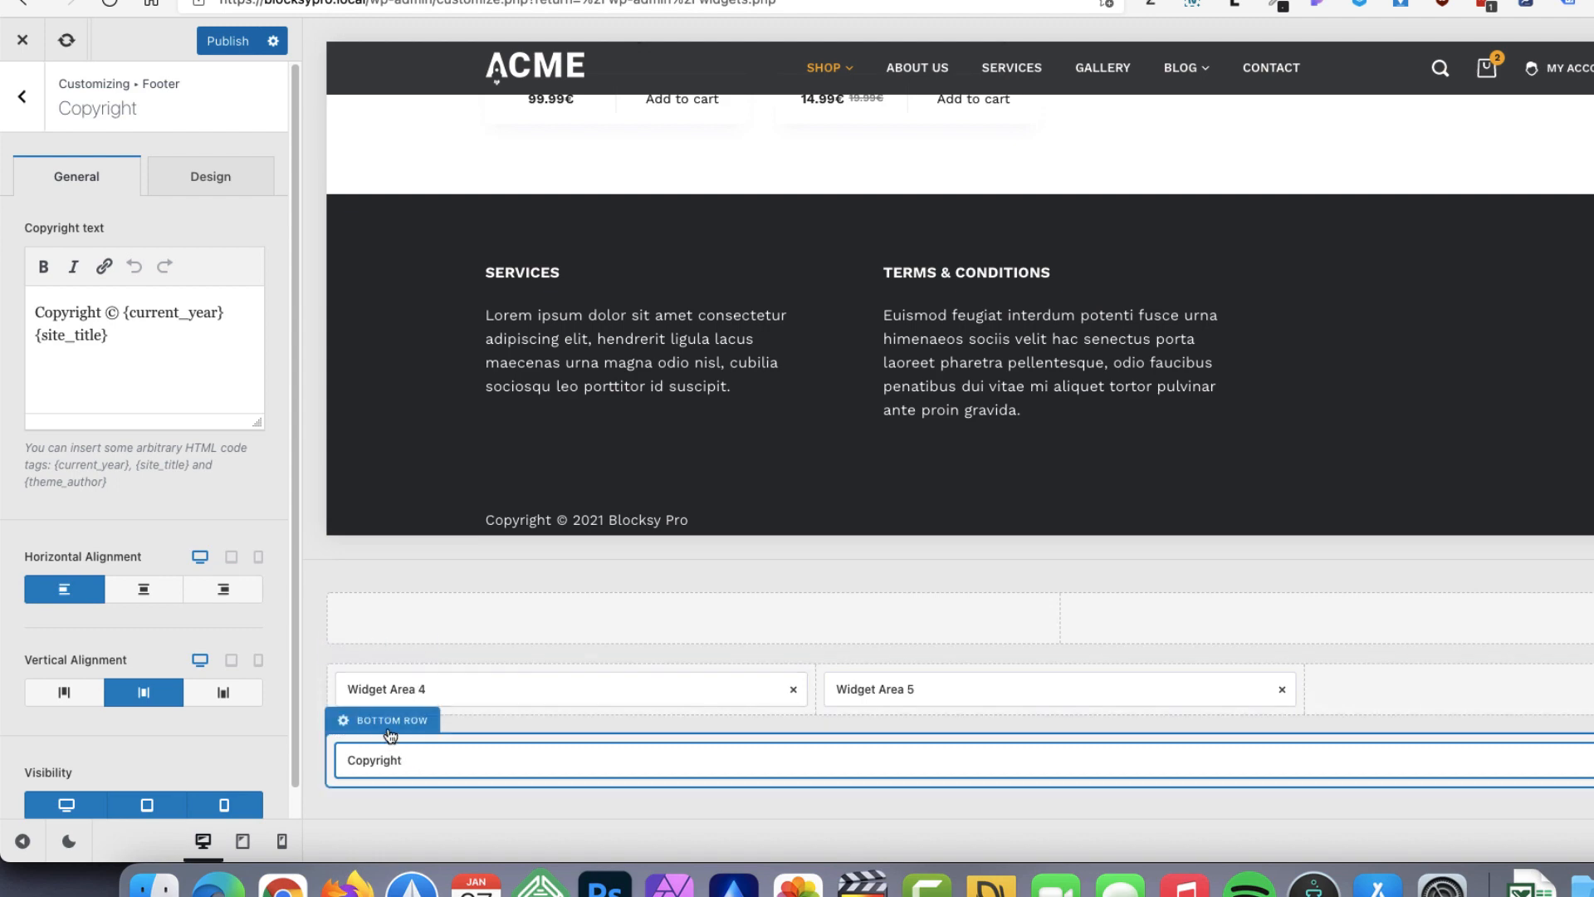
click(390, 731)
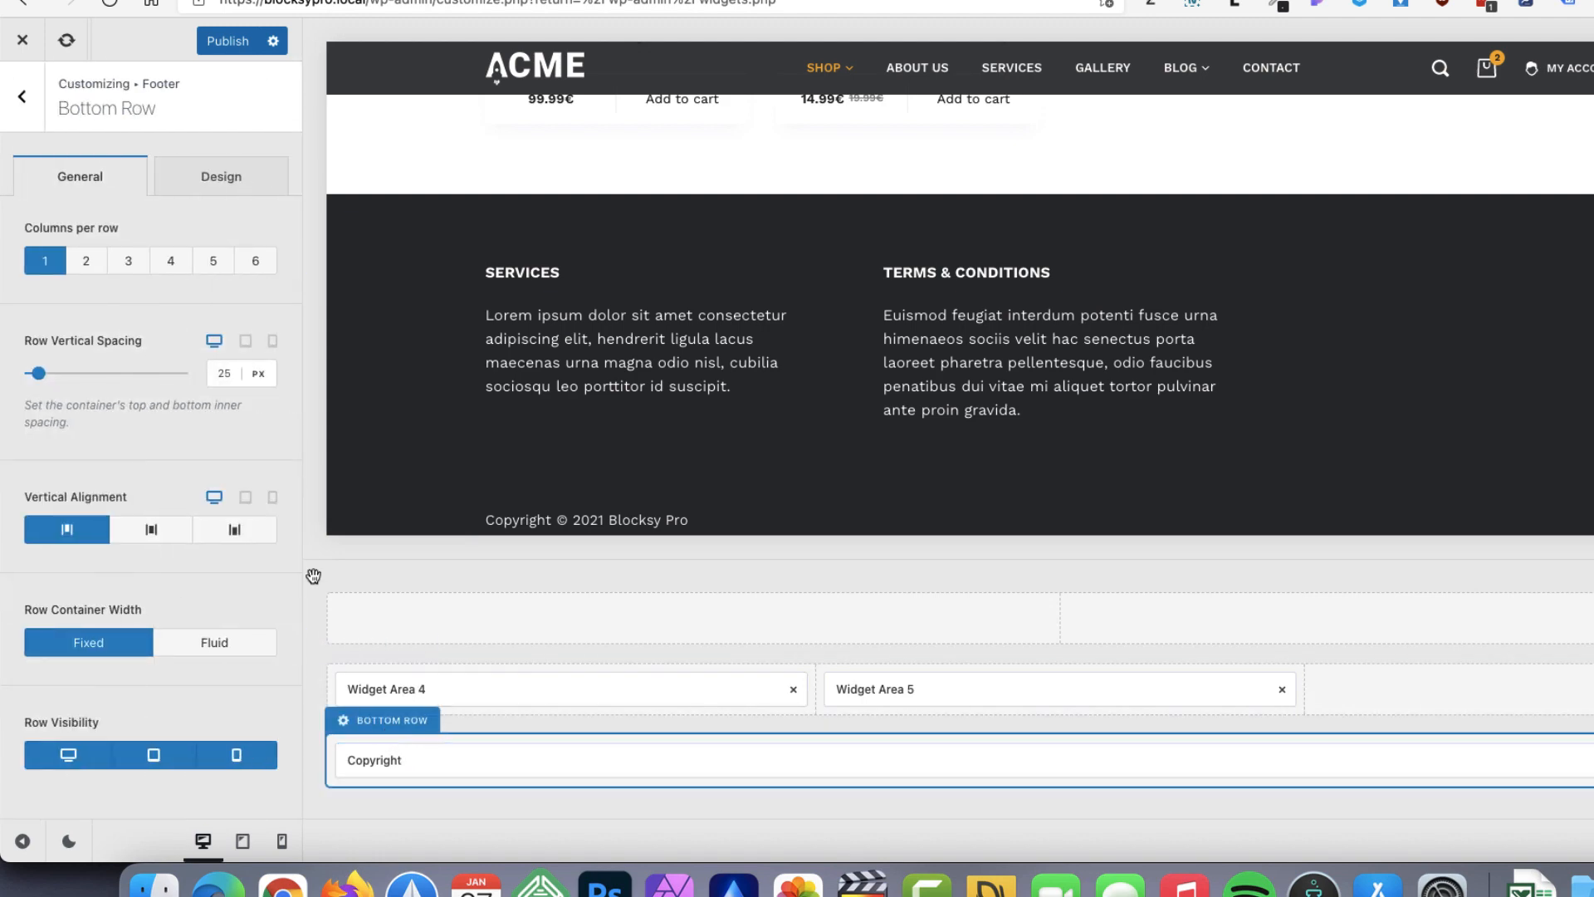
click(207, 174)
click(233, 356)
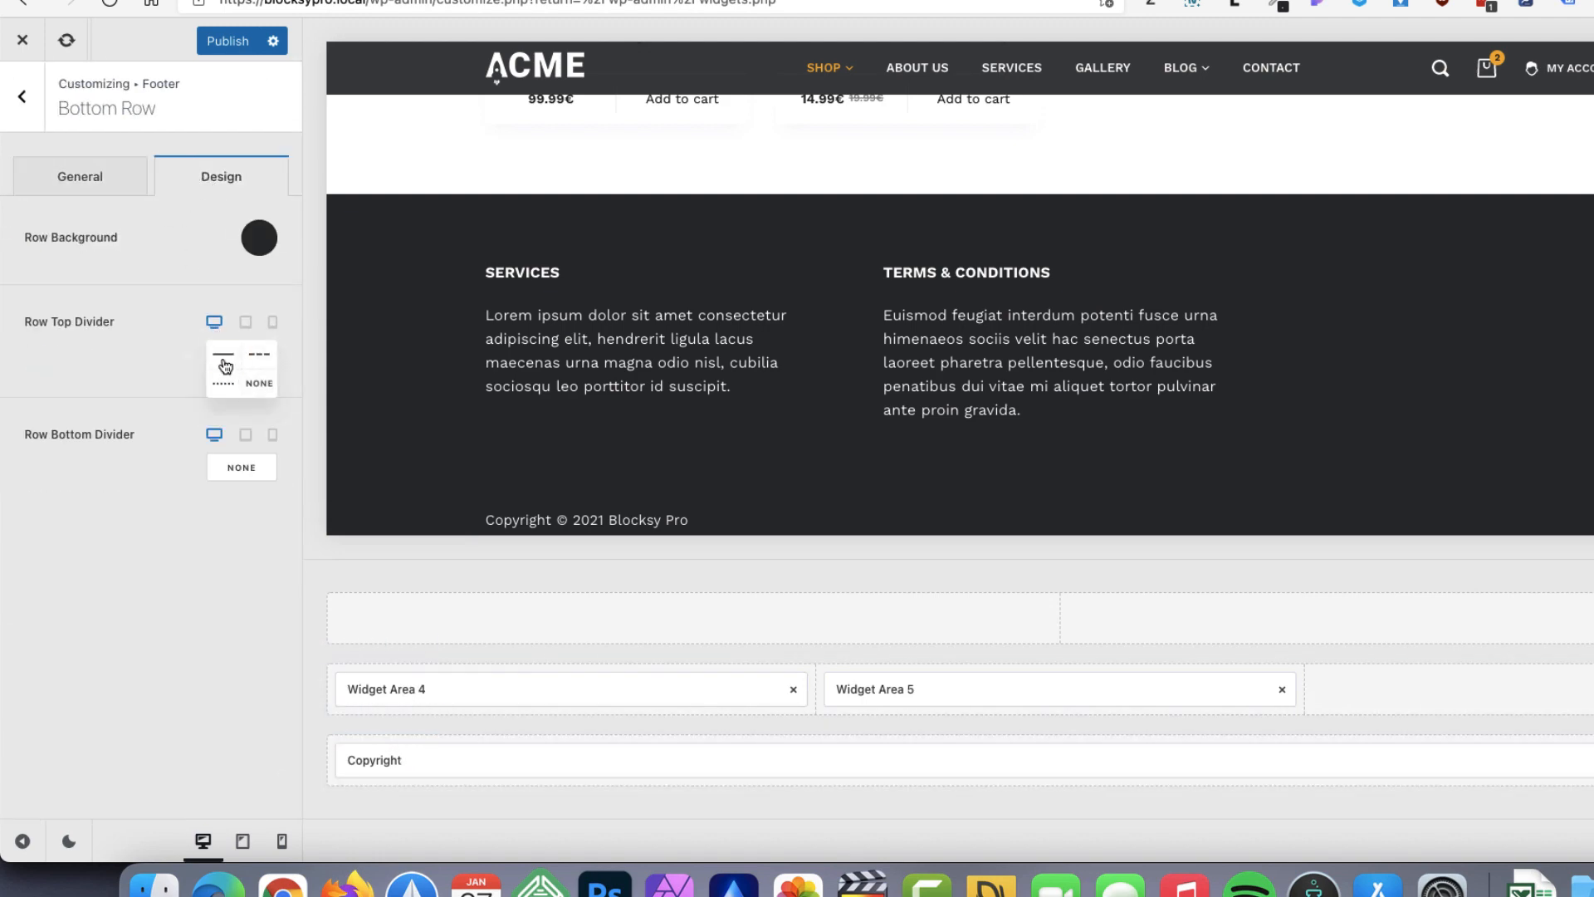
click(224, 366)
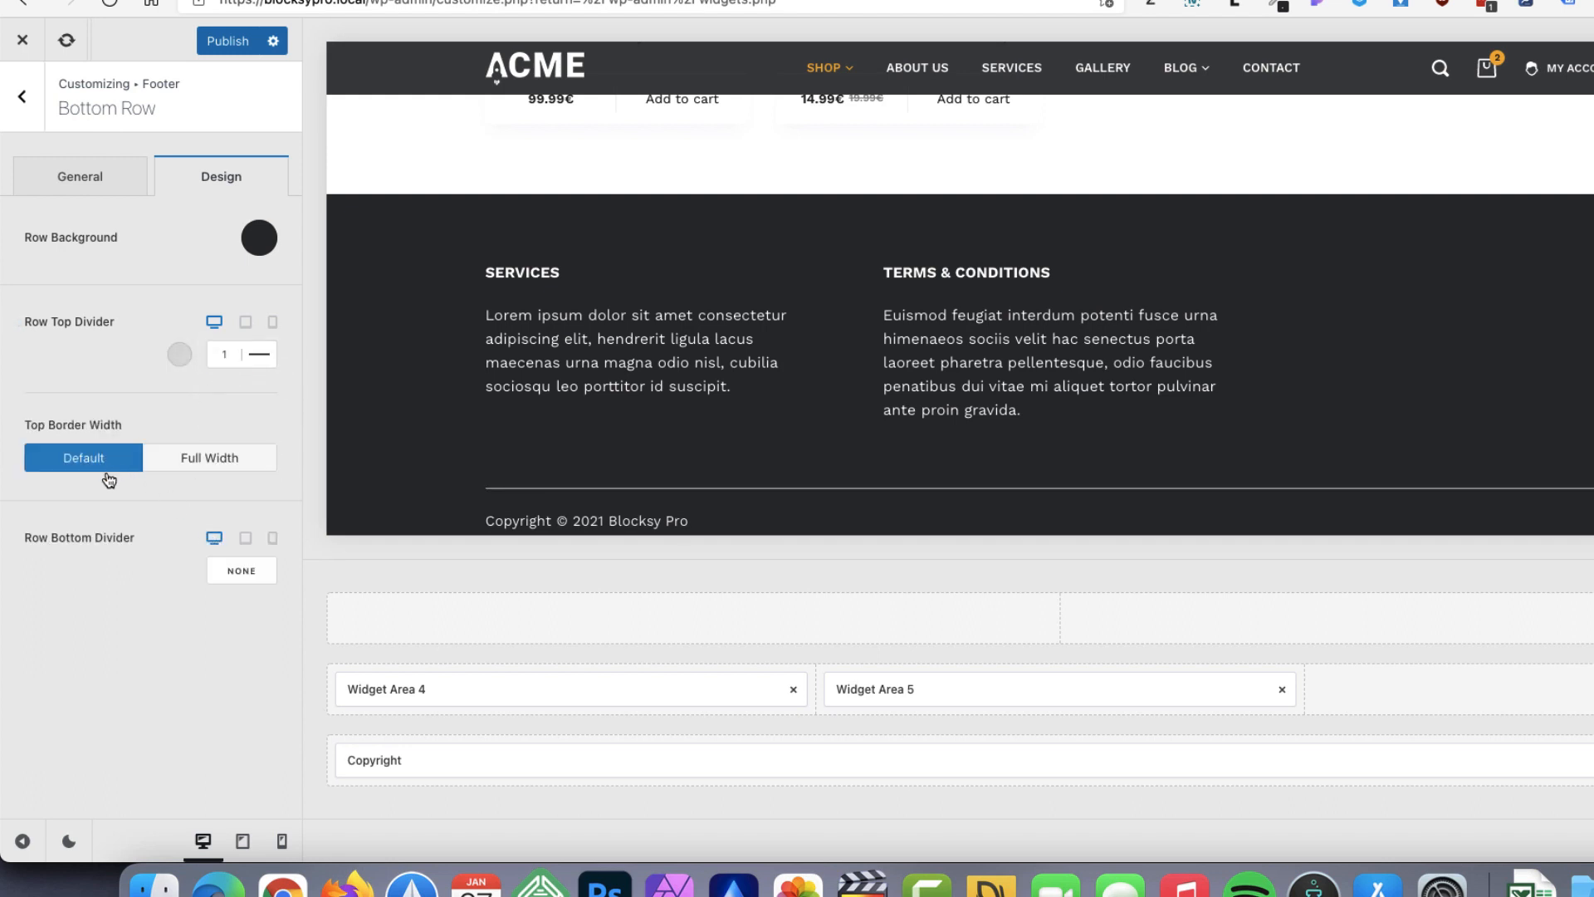
click(217, 458)
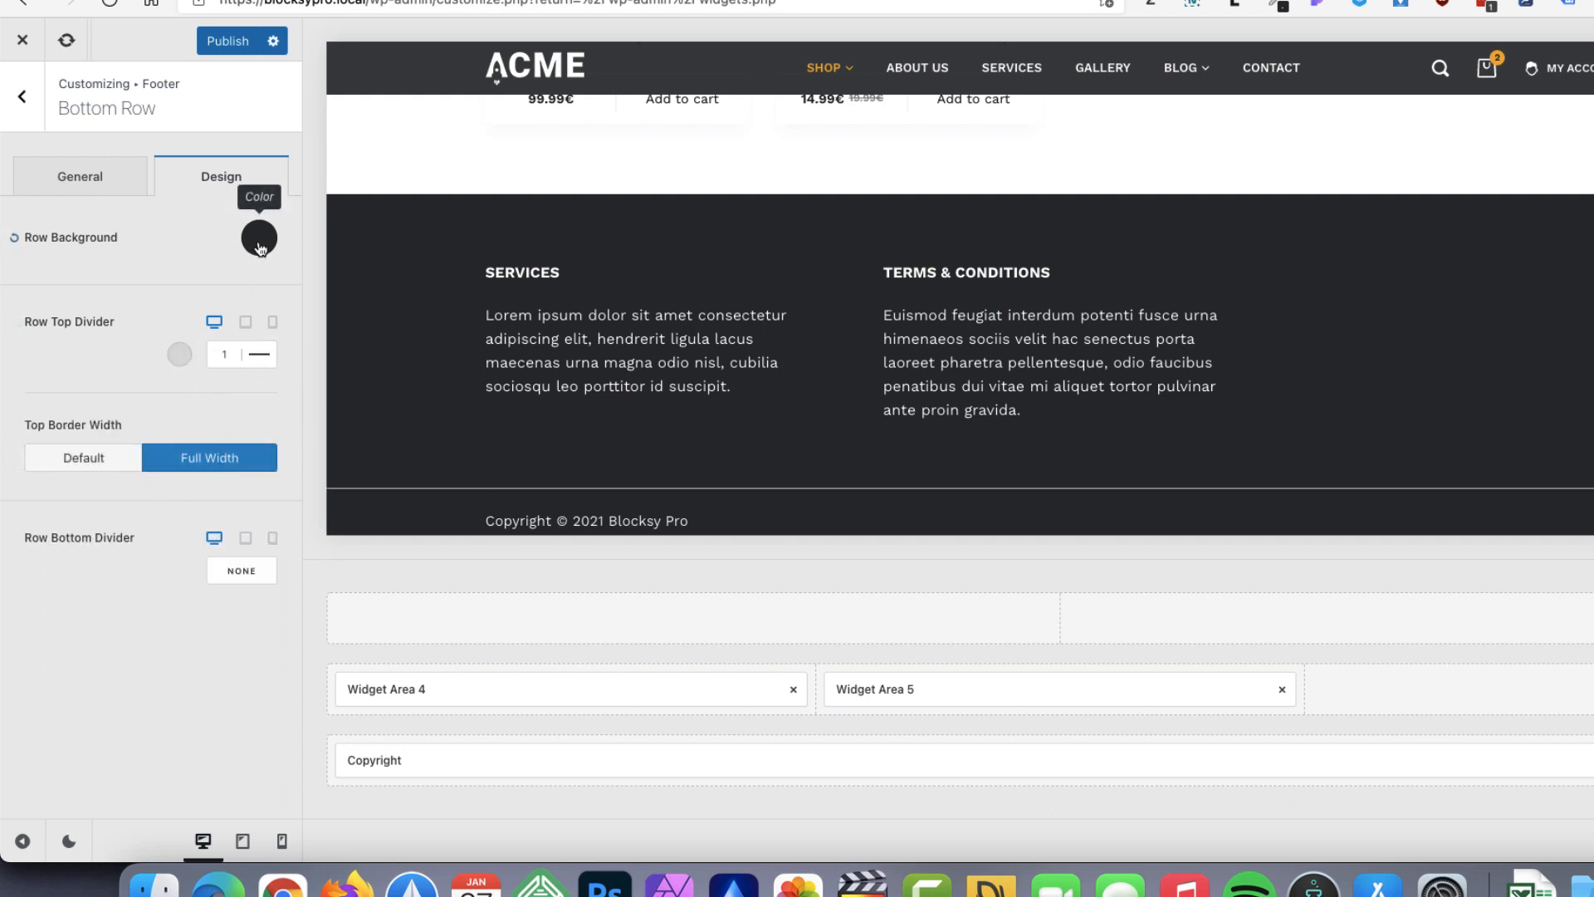
Set the bottom row's top divider color to the slightly lighter dark grey #44484a and check the full-width footer preview
click(180, 355)
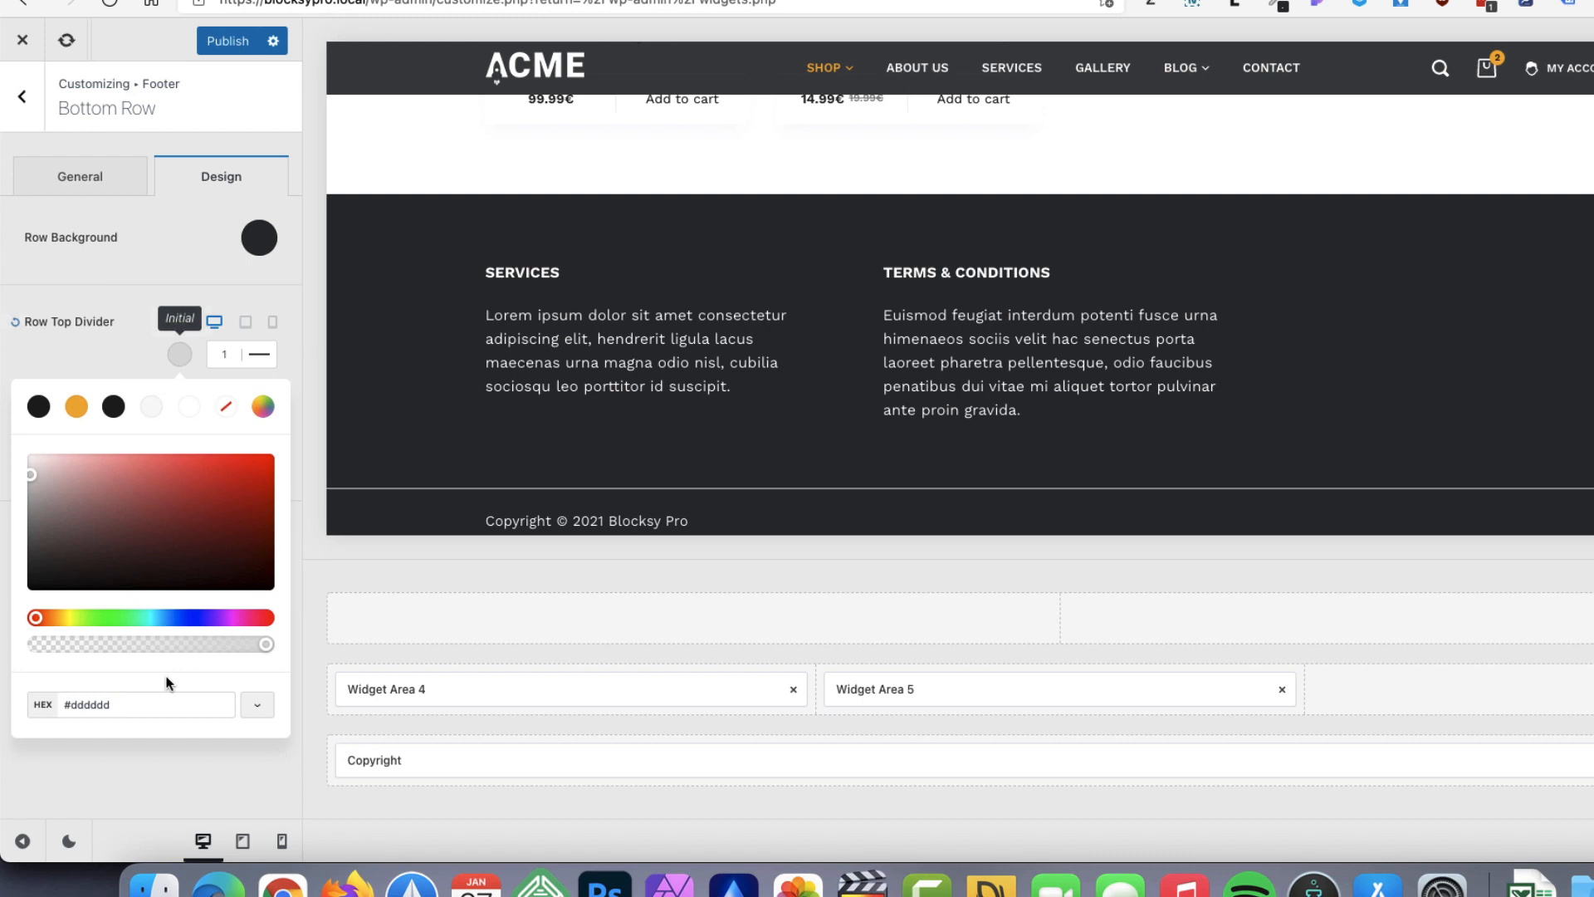
triple_click(119, 708)
text(#2f3132)
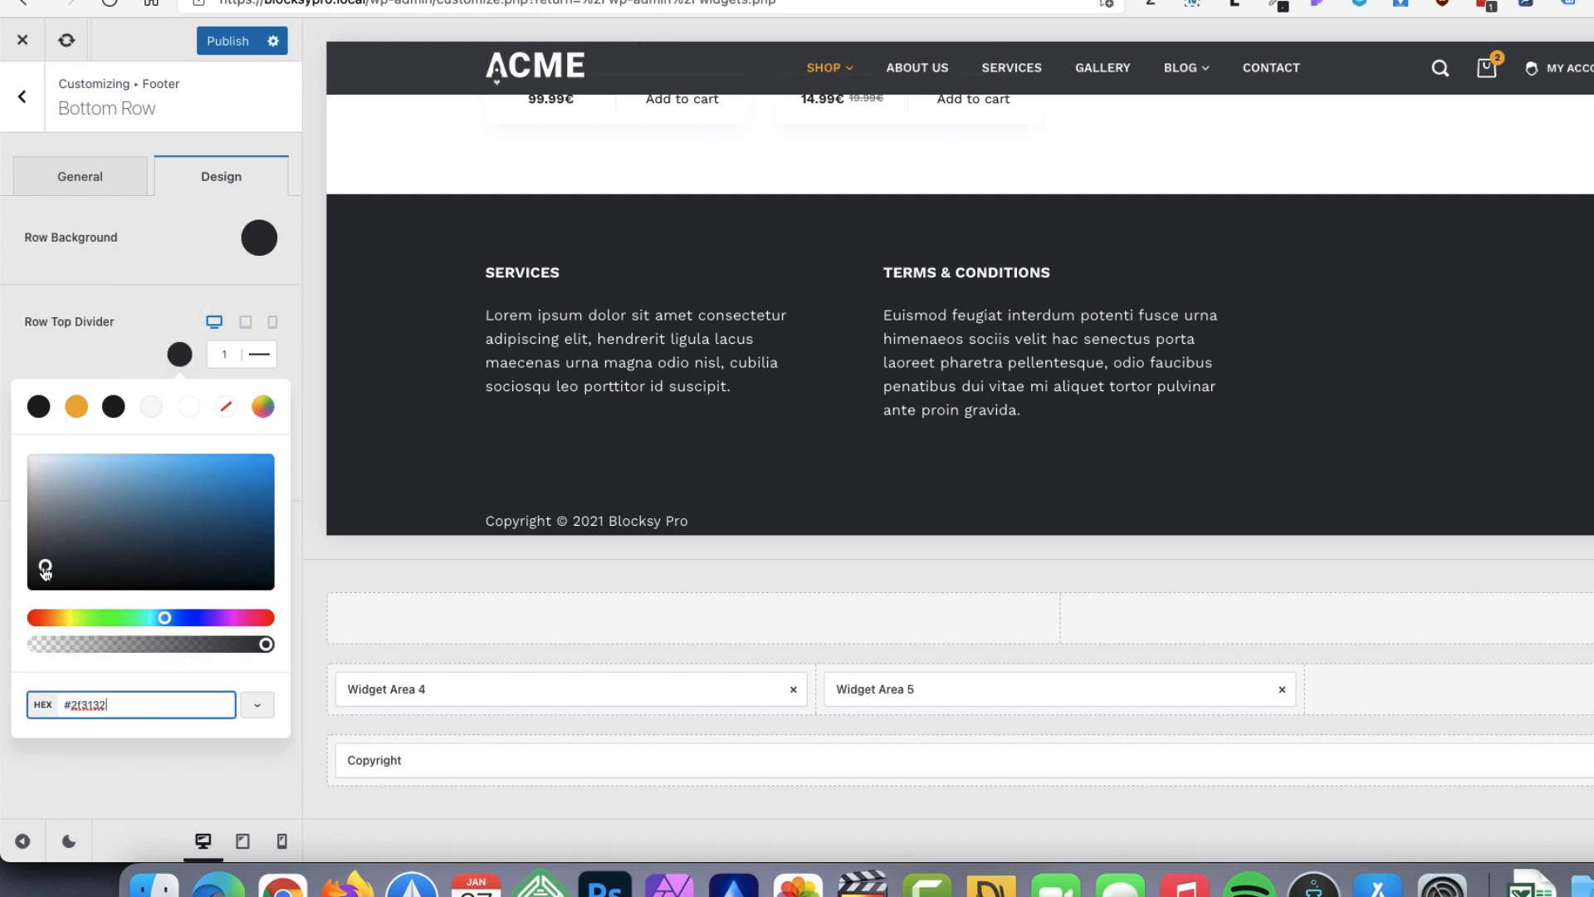
drag(45, 571, 47, 553)
scroll(913, 307, down, 1)
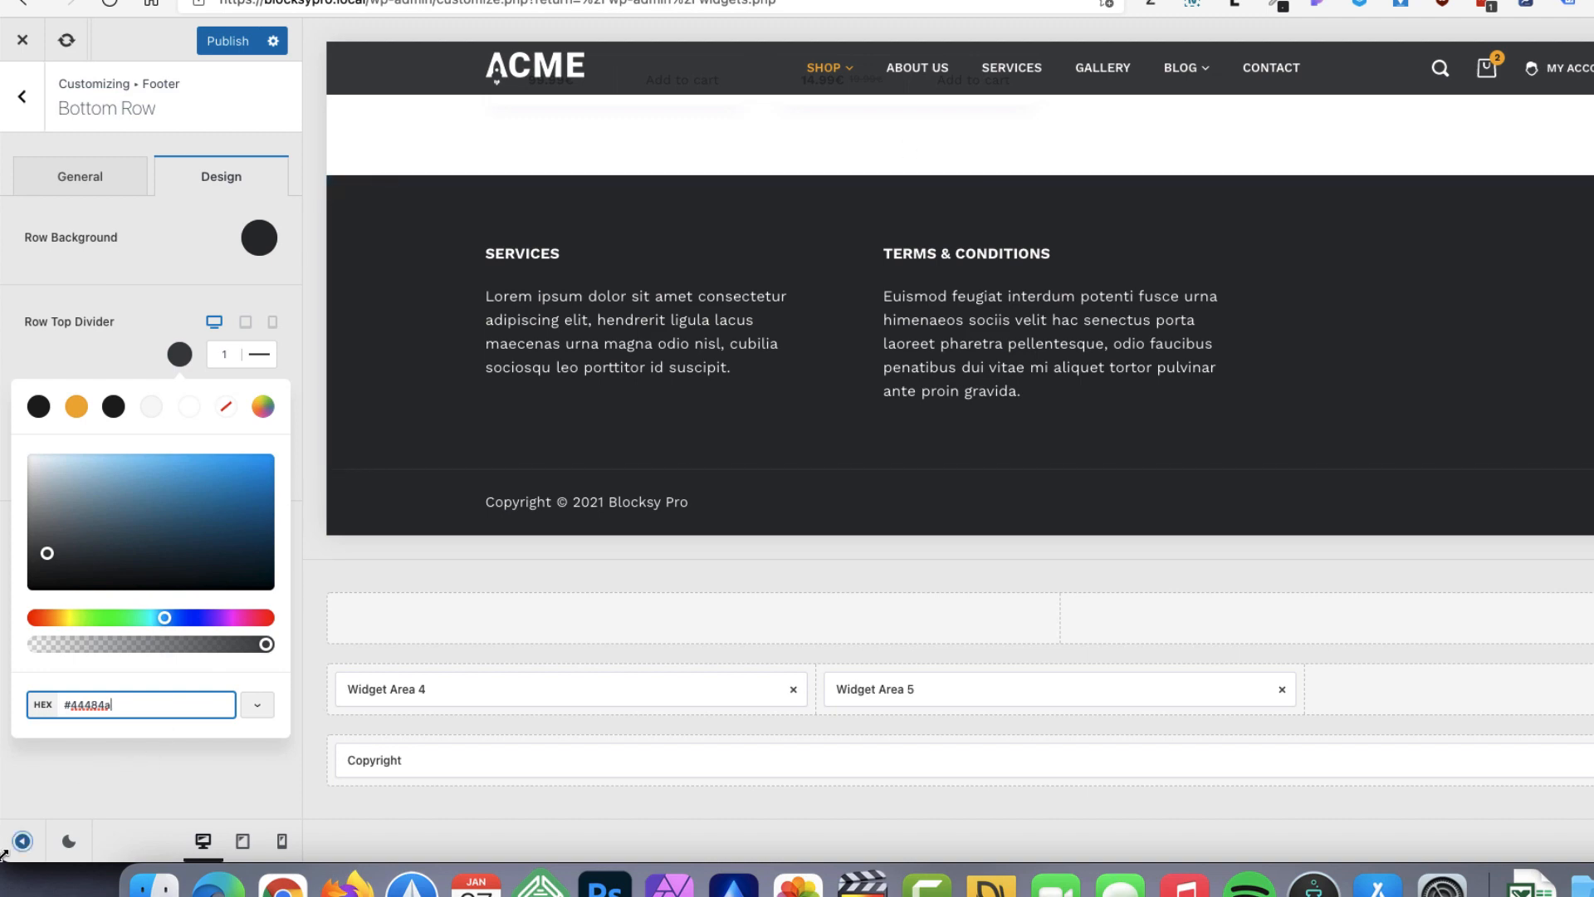
click(23, 841)
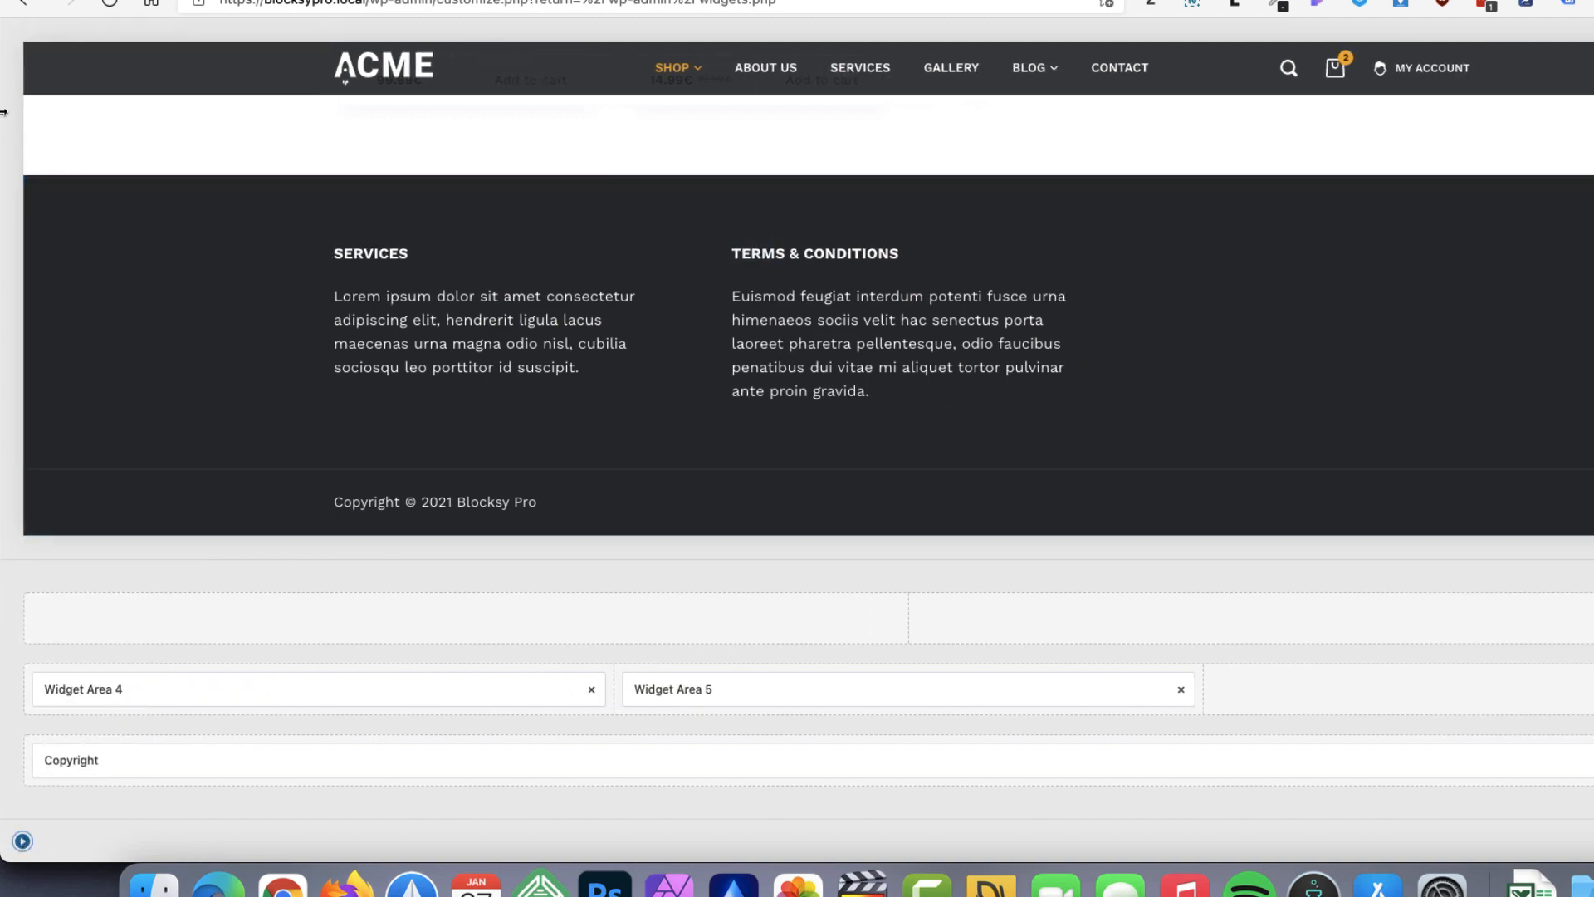
click(23, 841)
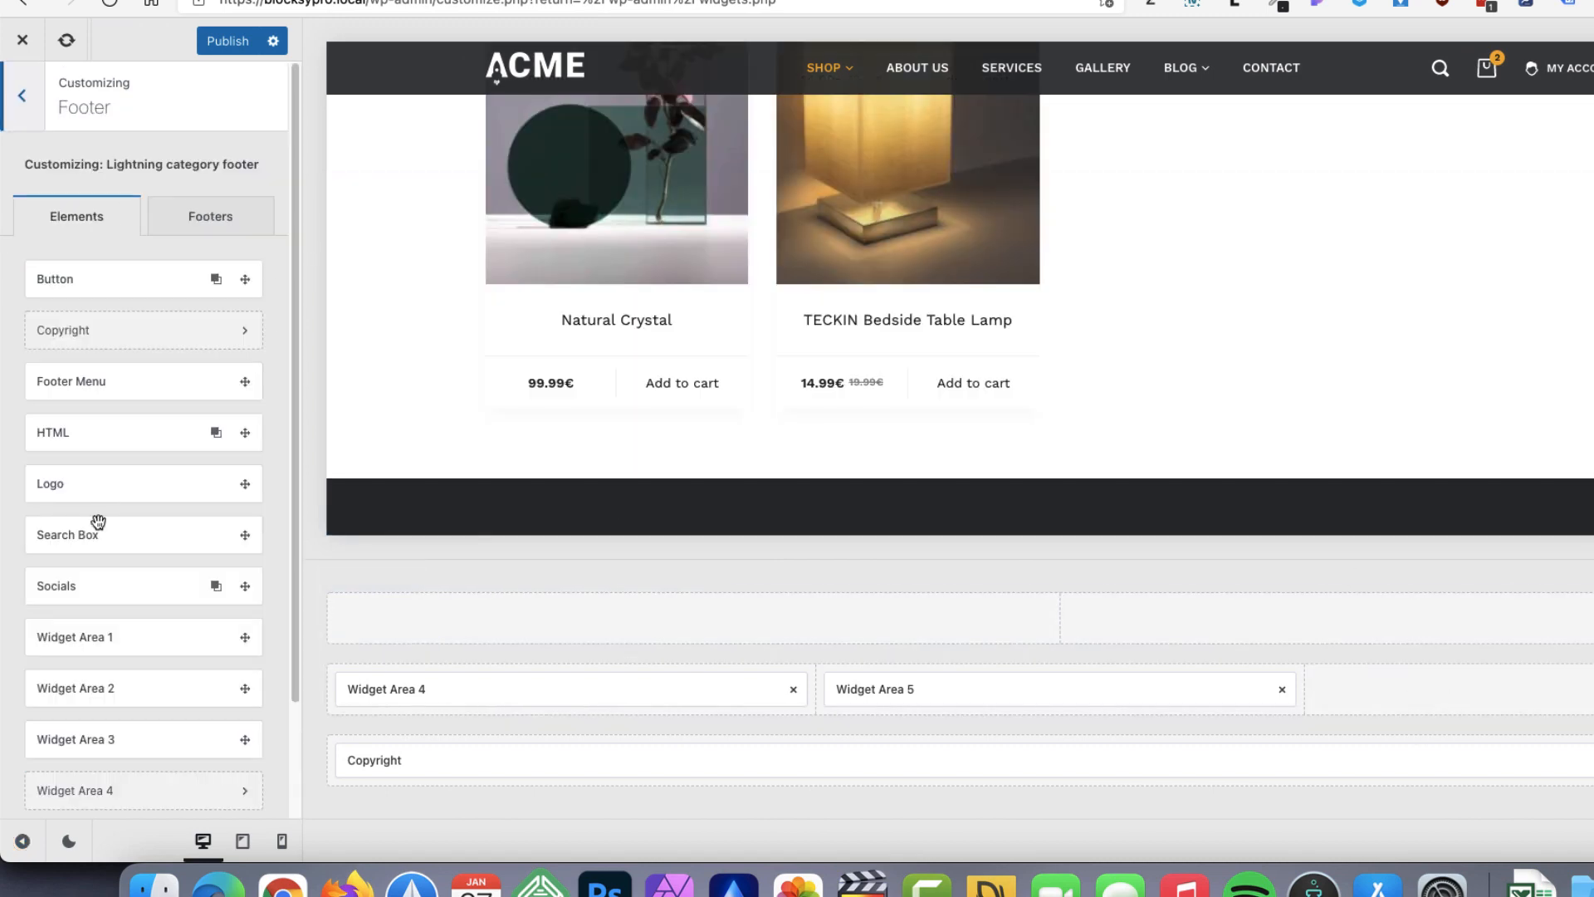
Place Widget Area 6 in the middle row's empty third column and open its Product Categories widget settings
scroll(139, 749, down, 2)
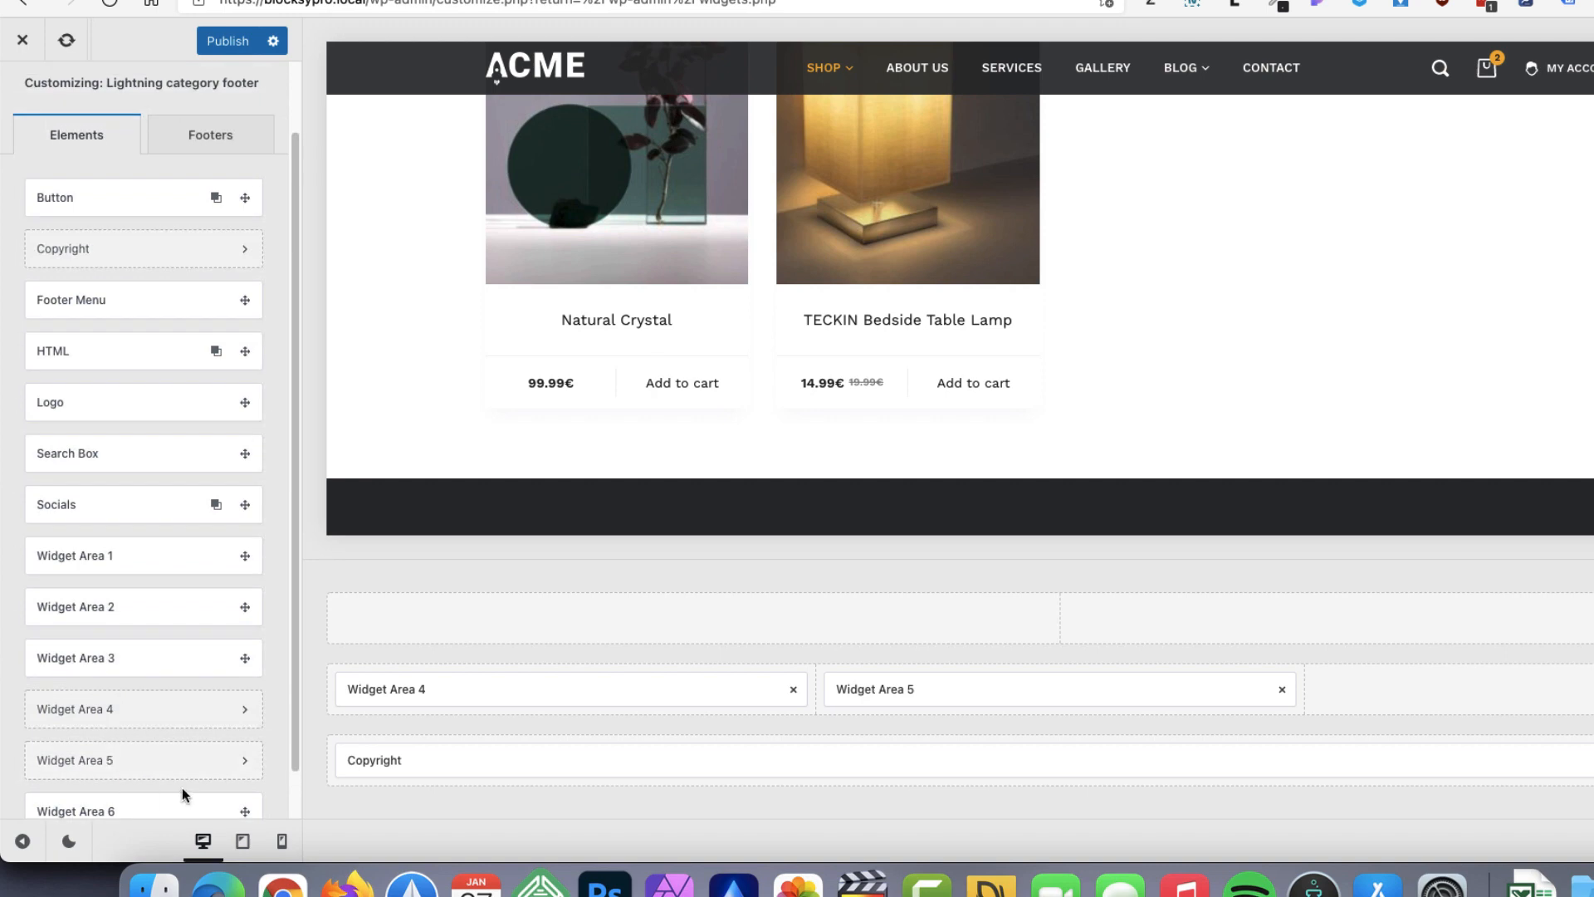
scroll(125, 764, down, 1)
drag(117, 760, 1573, 692)
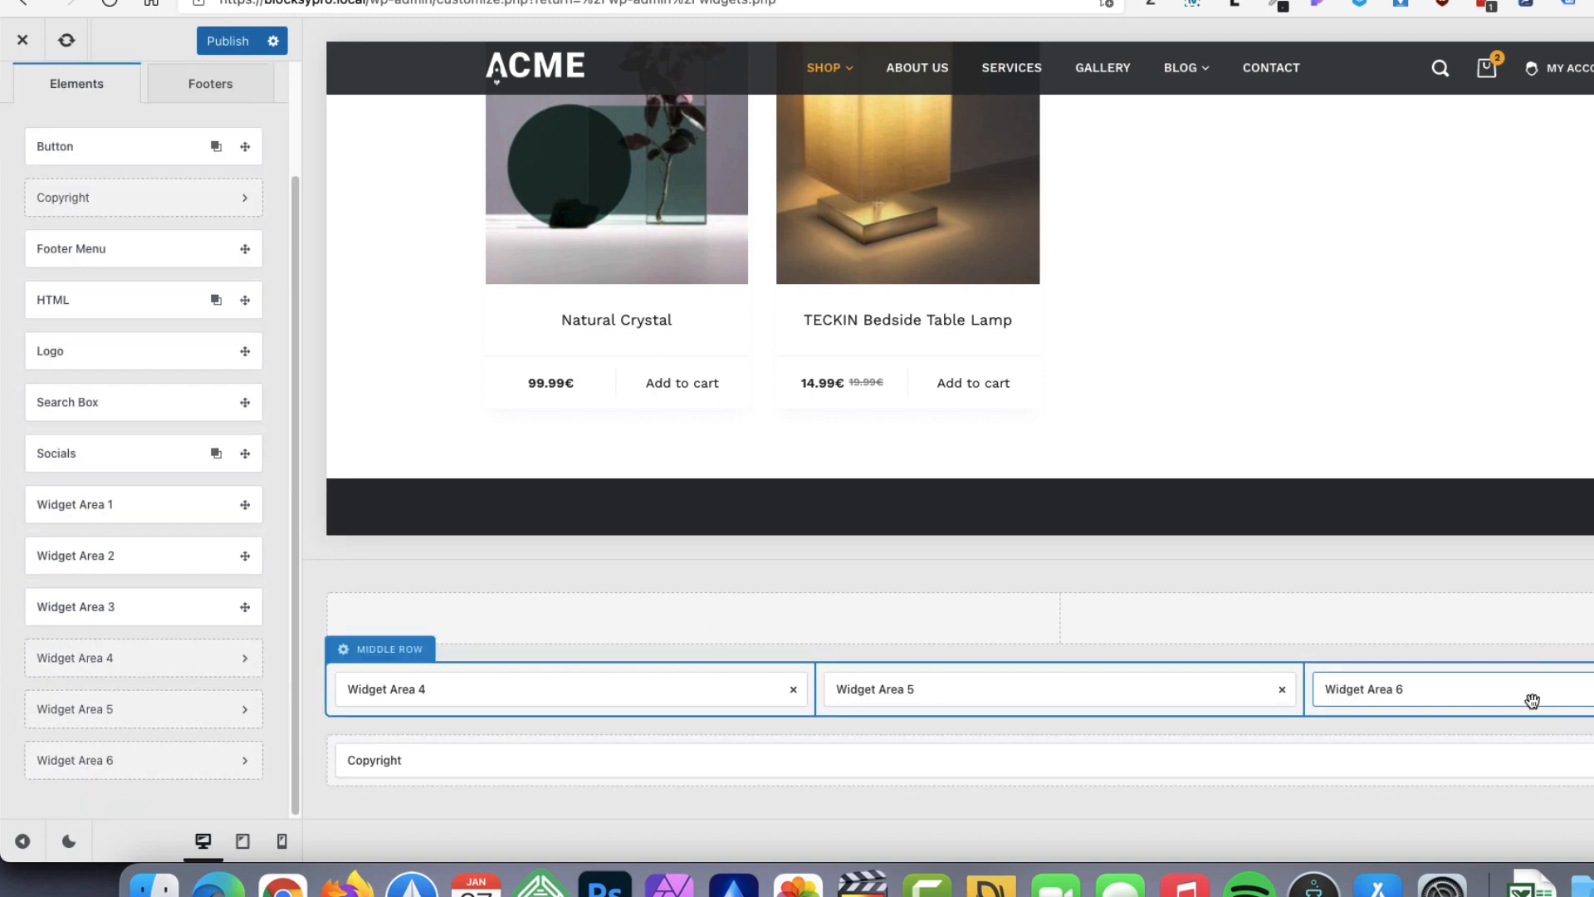
click(1503, 697)
click(193, 183)
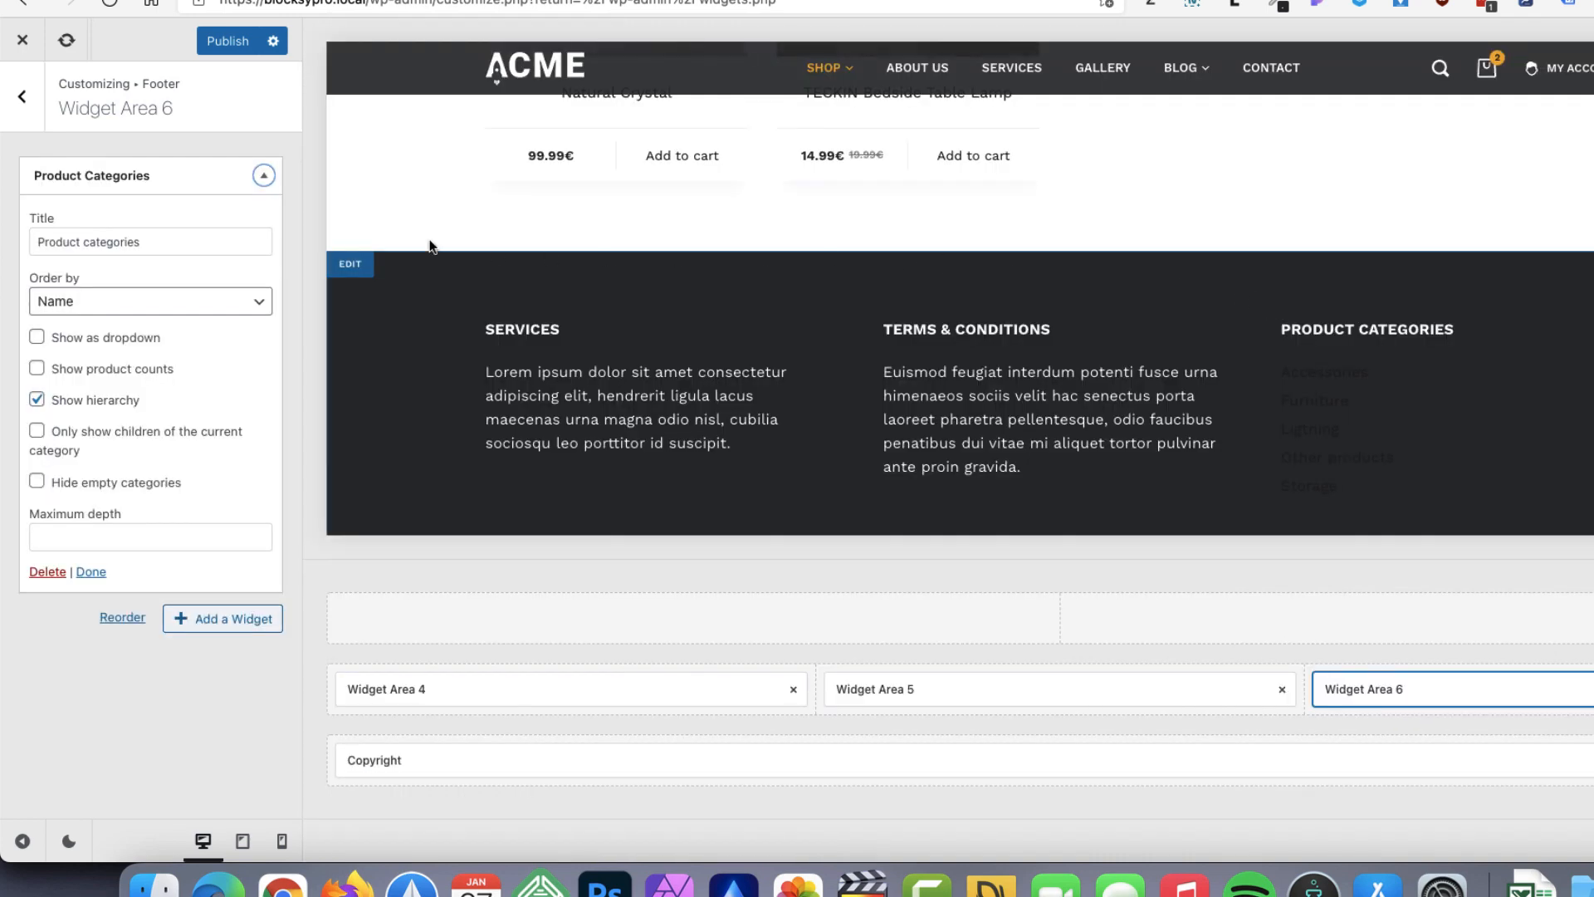
Set the footer middle row's widget link color to the white palette Color 5 and publish the change
click(382, 656)
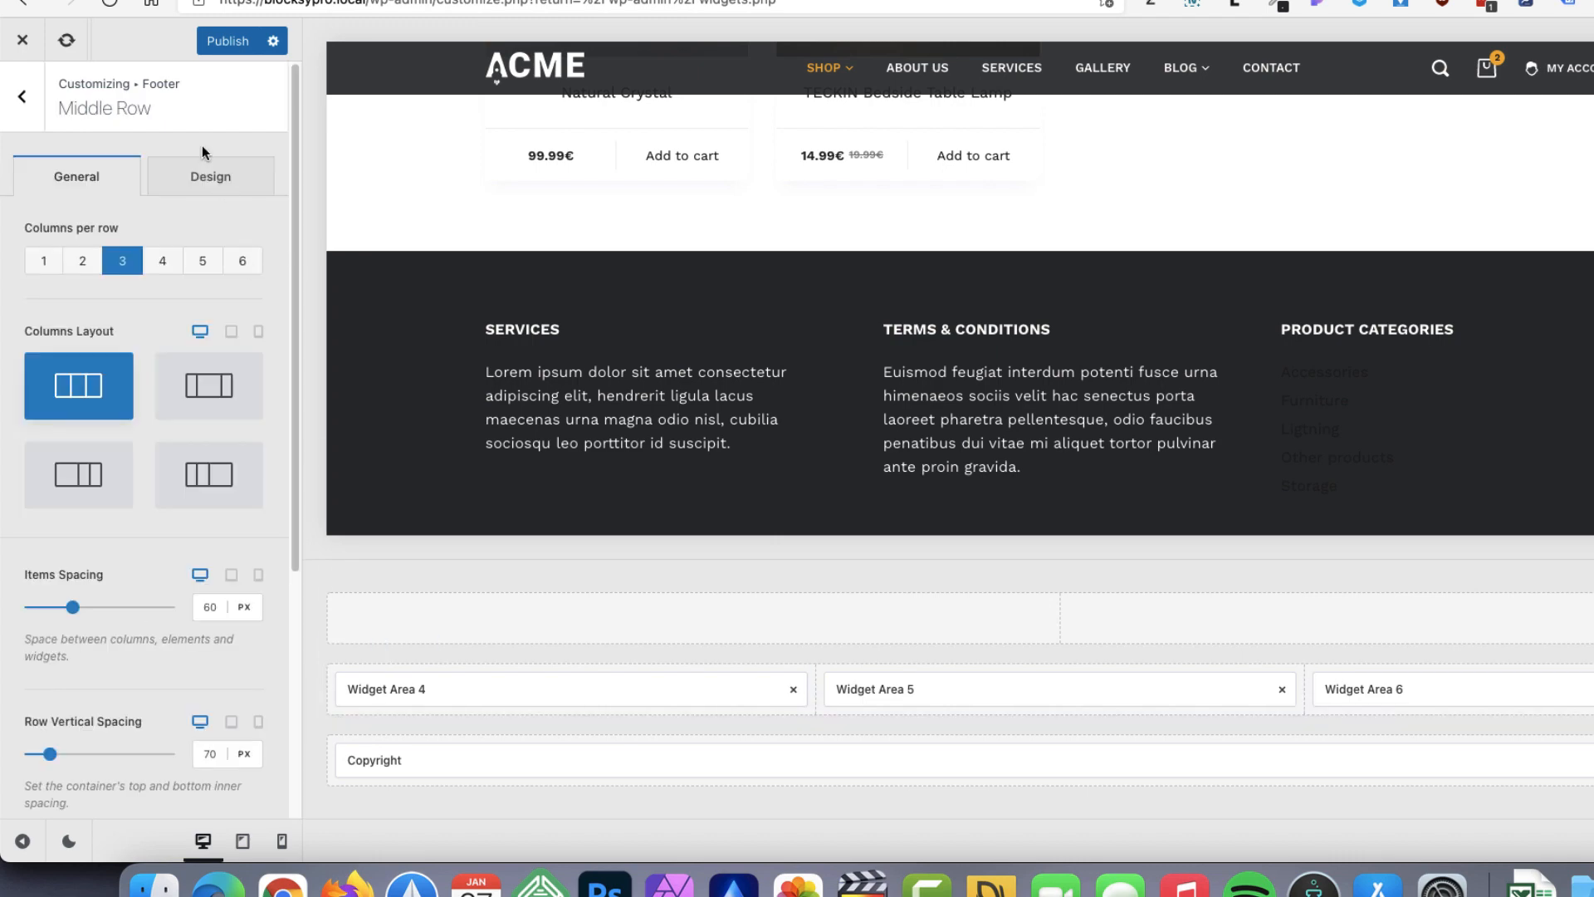
click(213, 178)
scroll(213, 178, down, 5)
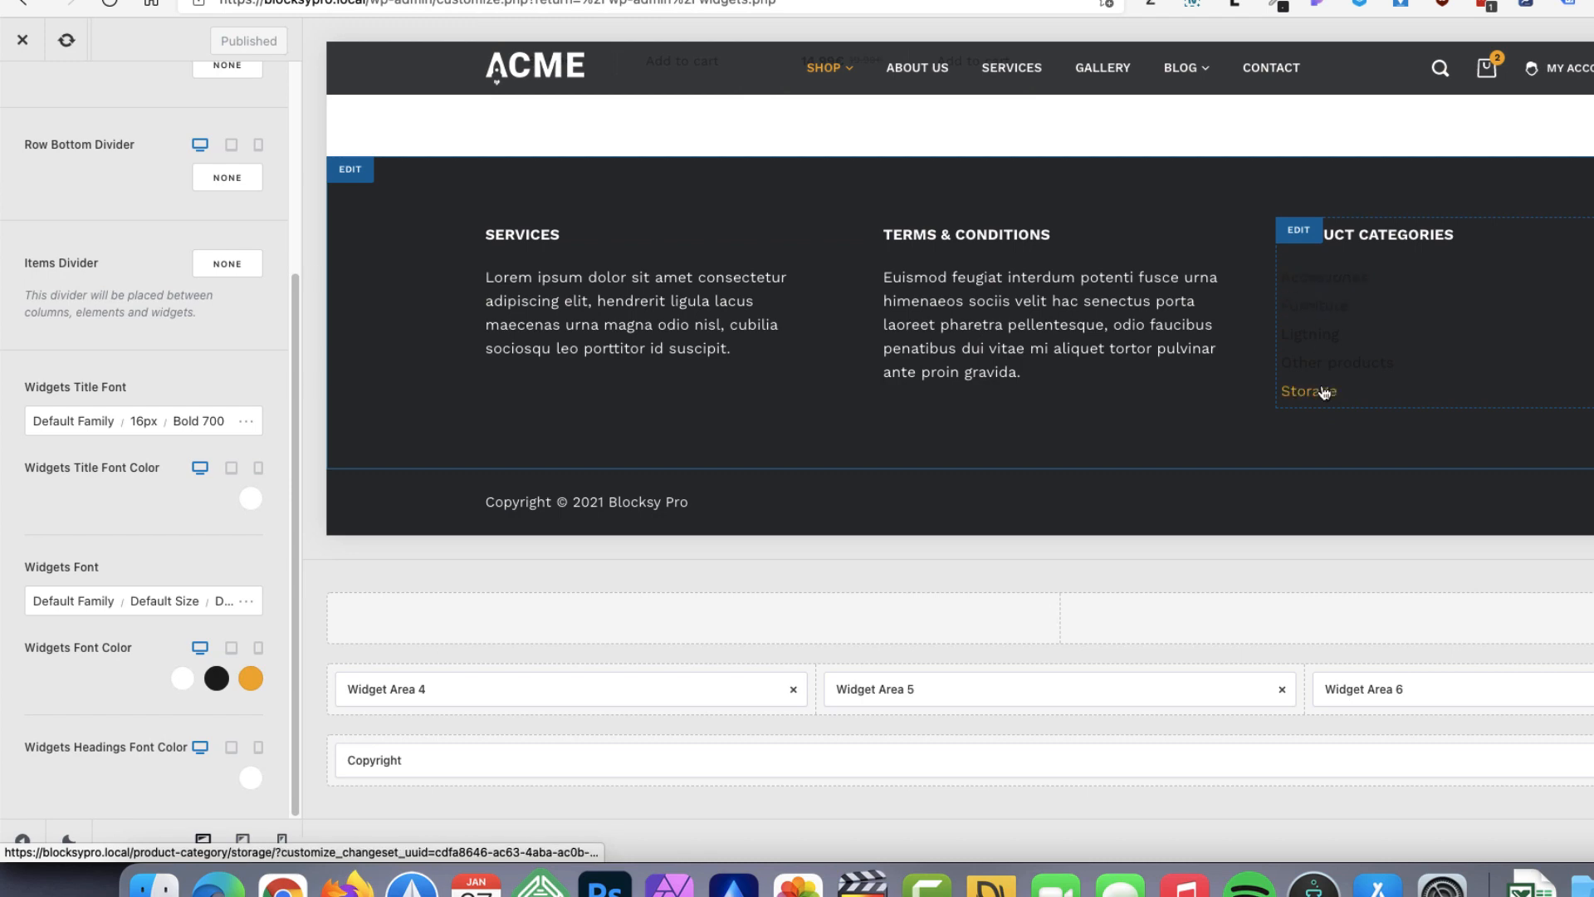
scroll(150, 384, up, 5)
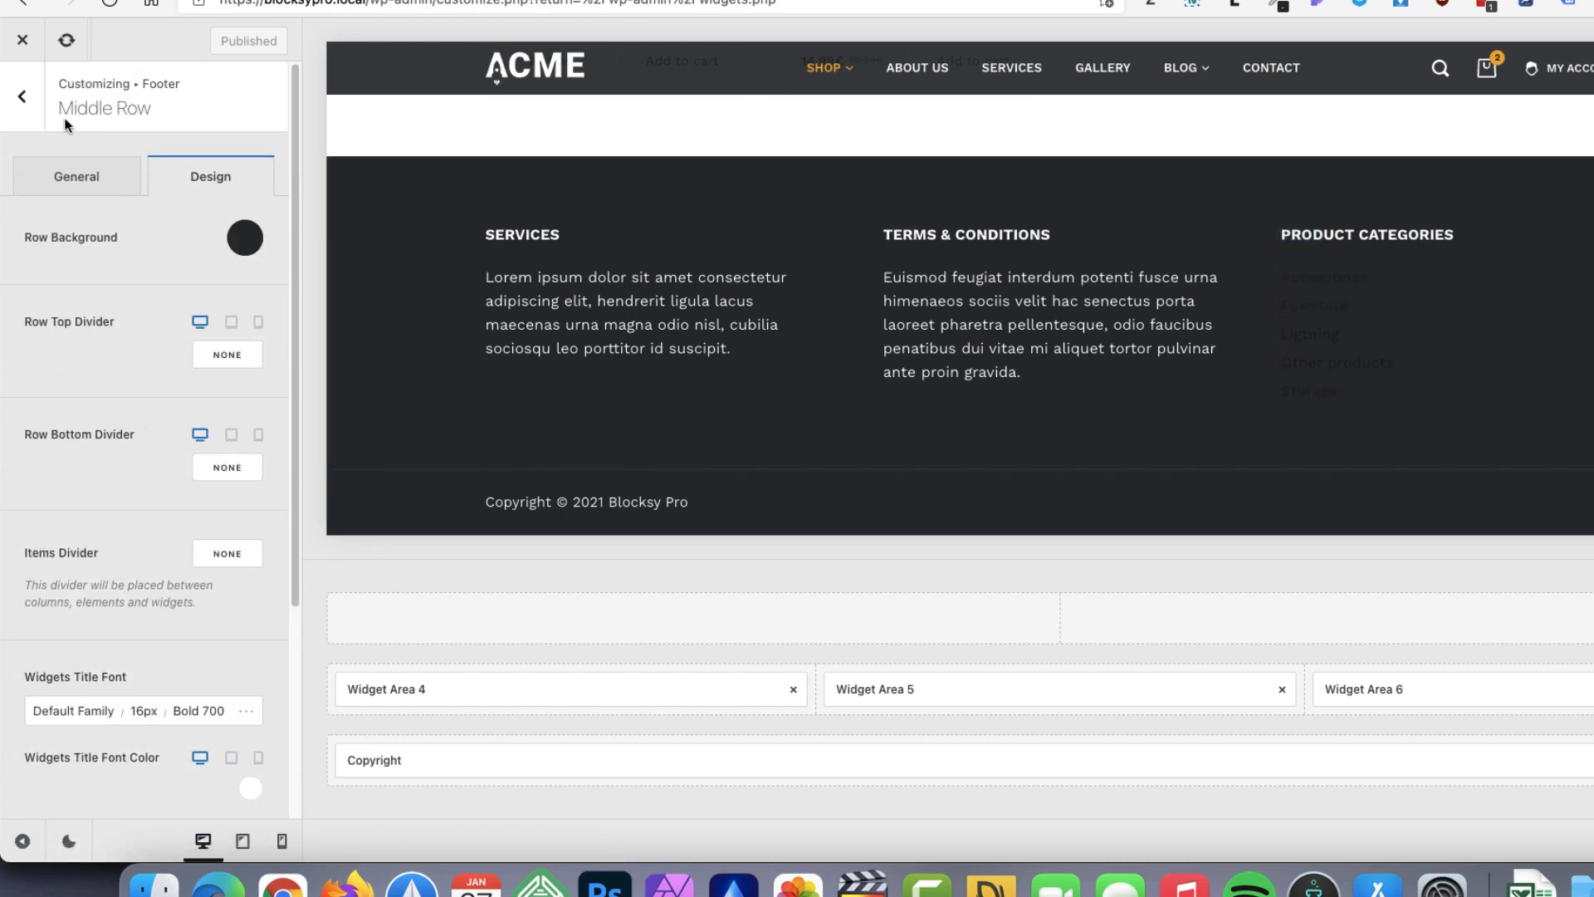
mouse_move(386, 696)
scroll(196, 390, down, 5)
click(219, 688)
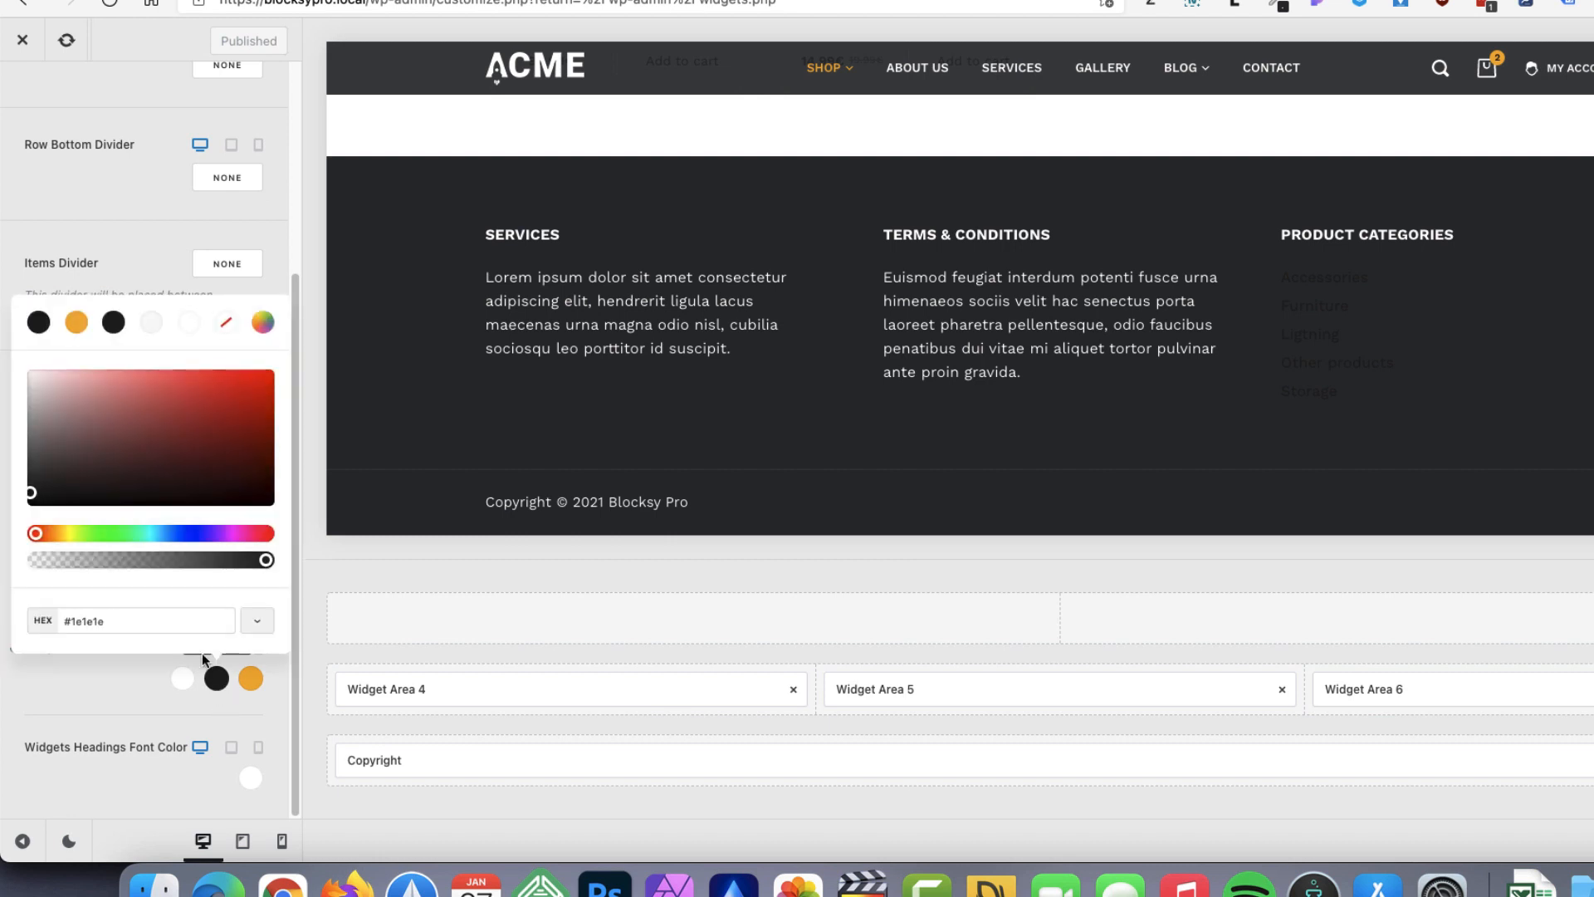
click(194, 328)
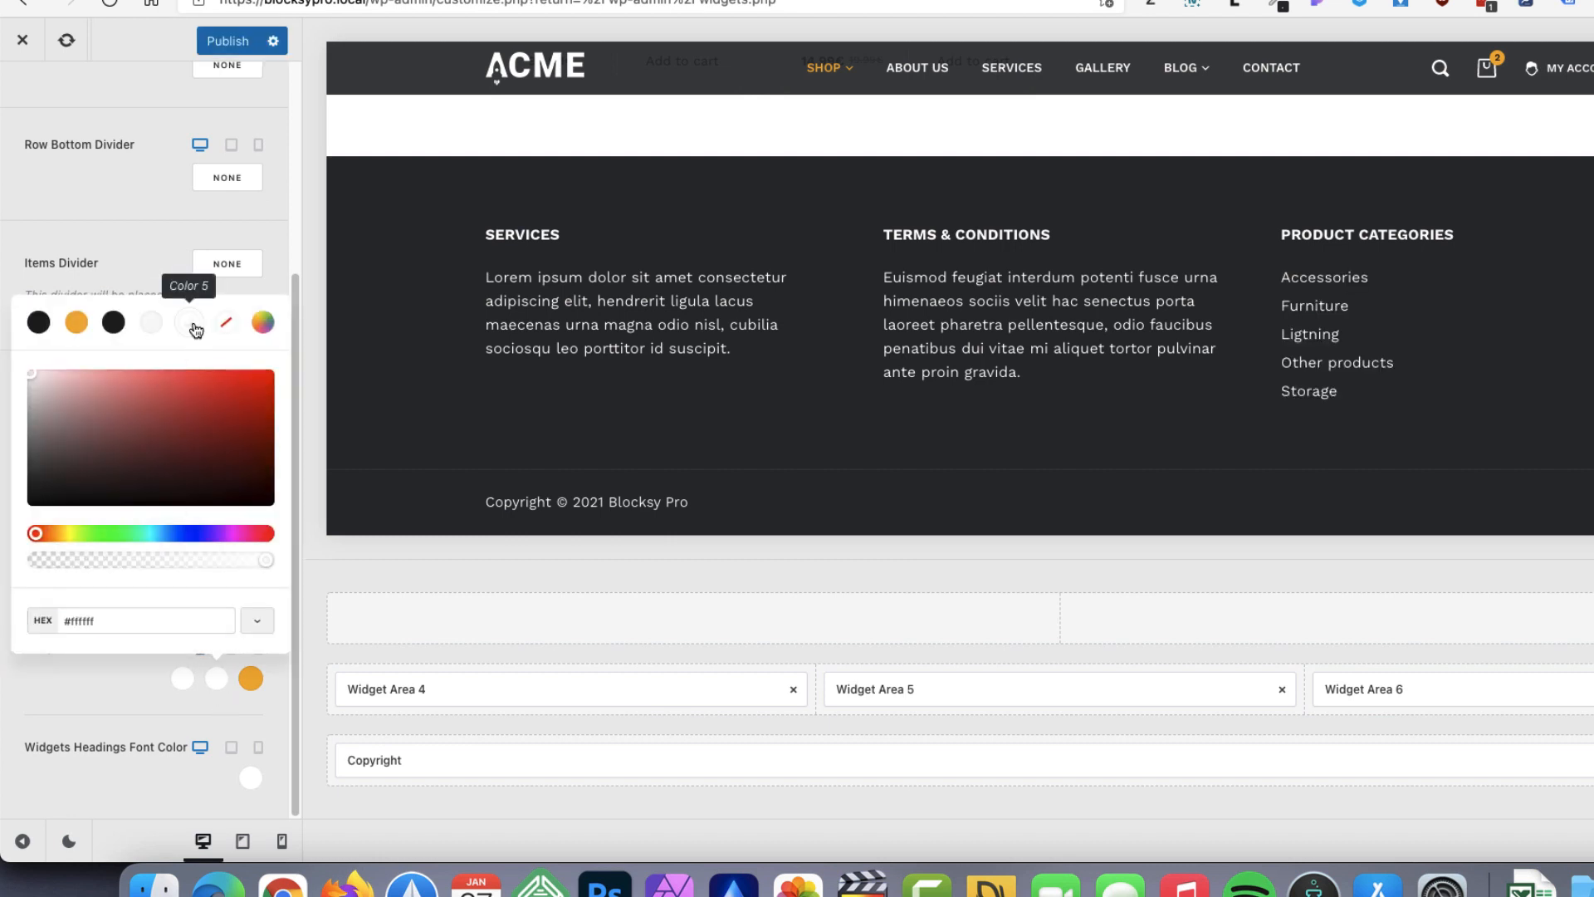
click(101, 687)
click(214, 47)
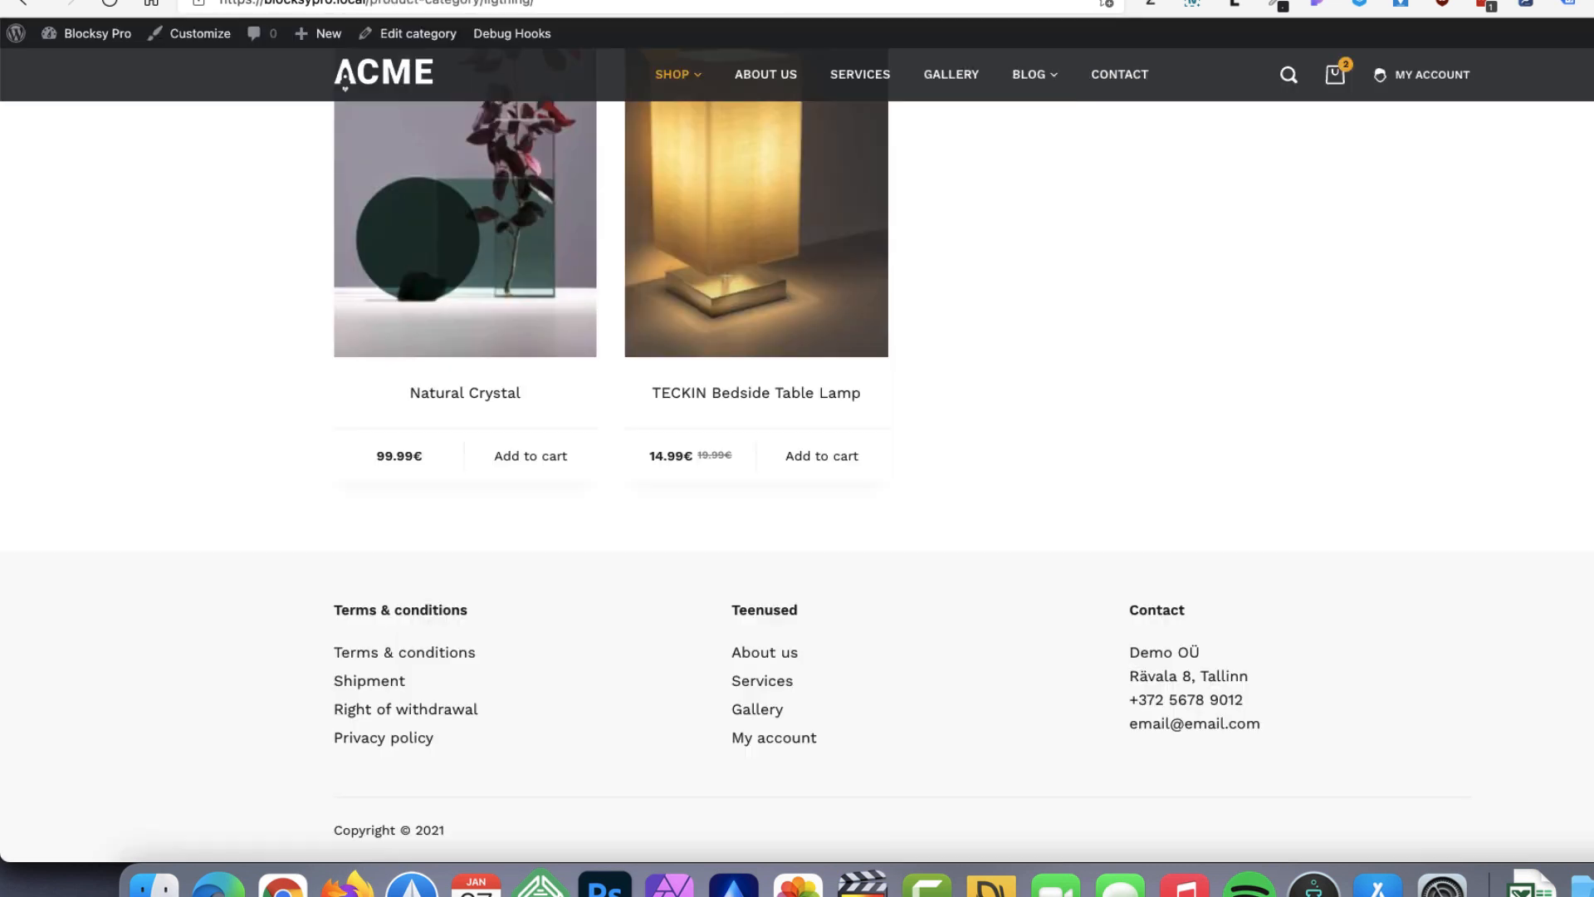
Reload the live Ligtning category page and check its footer
click(113, 4)
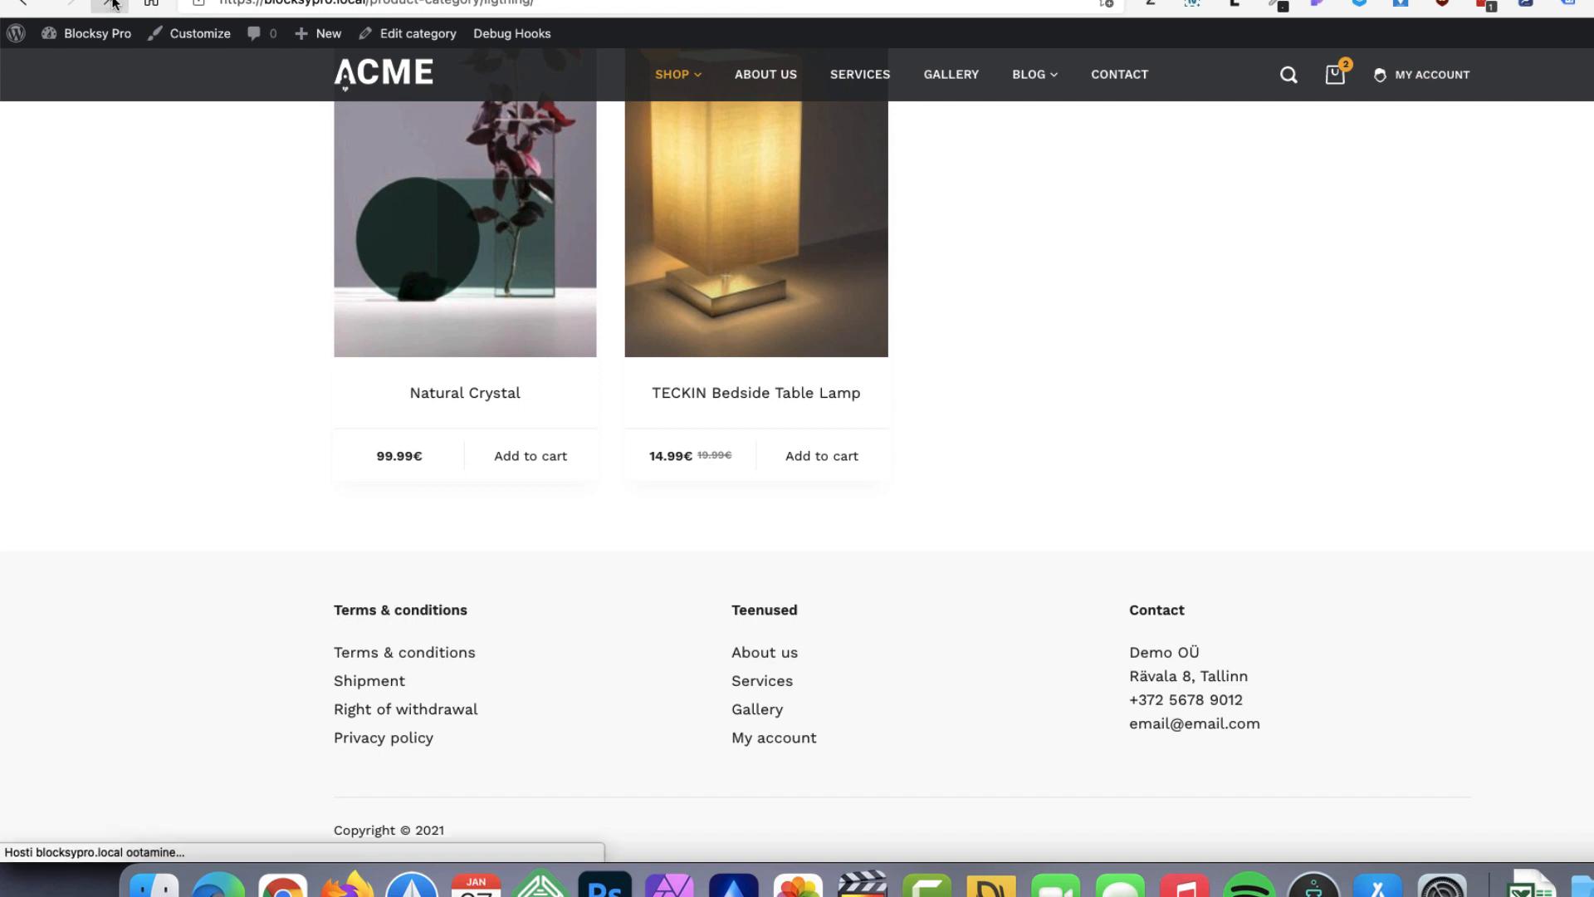
scroll(1365, 505, down, 1)
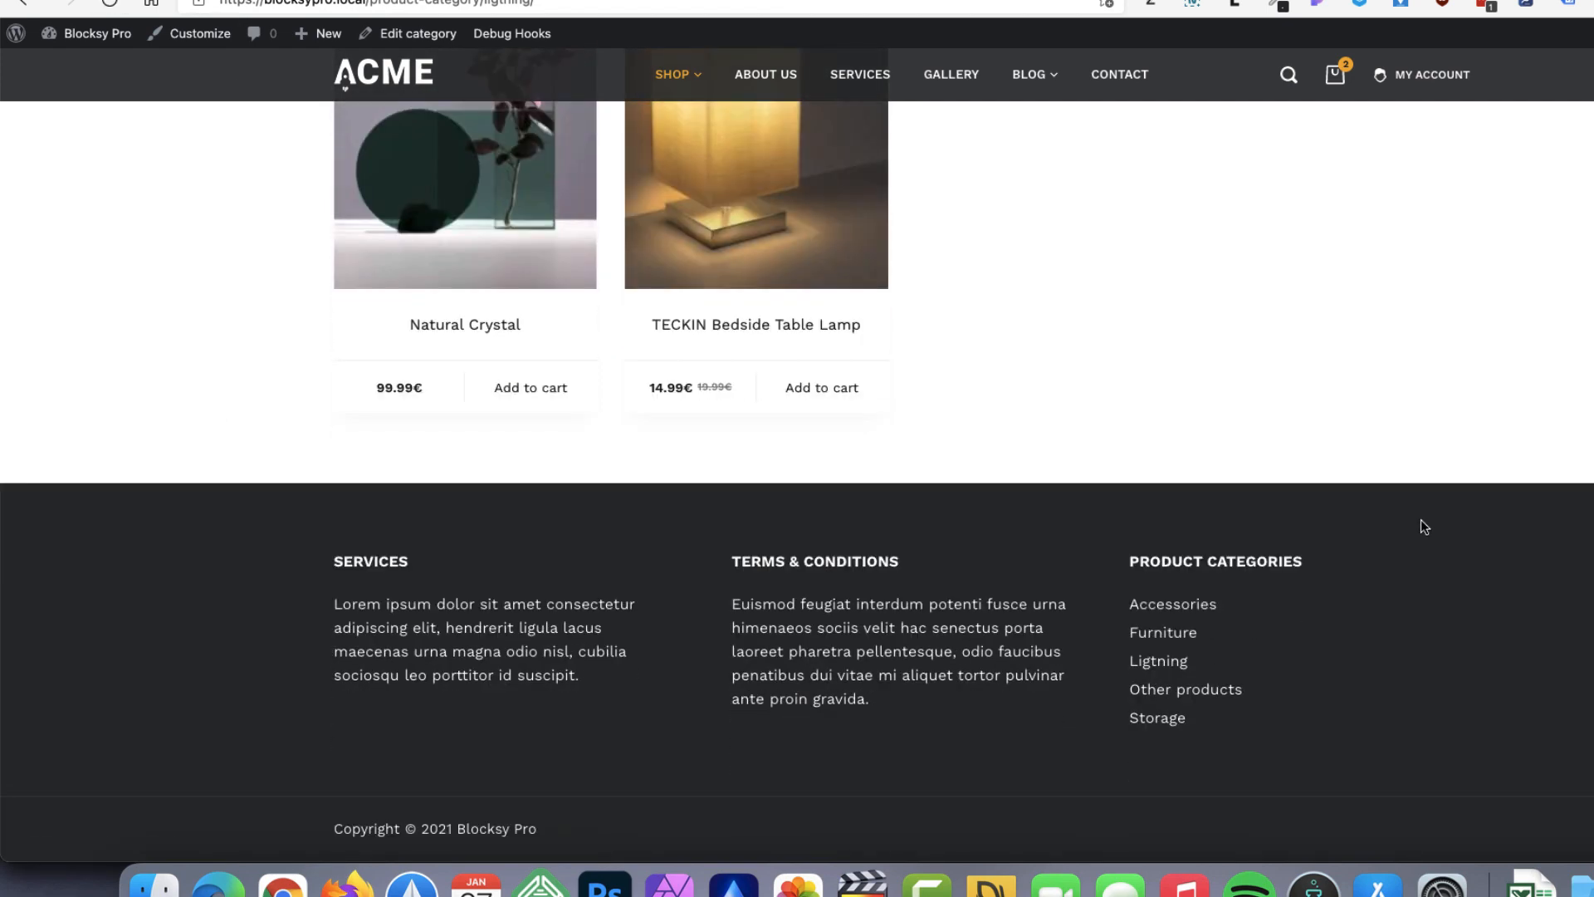
scroll(1422, 523, up, 10)
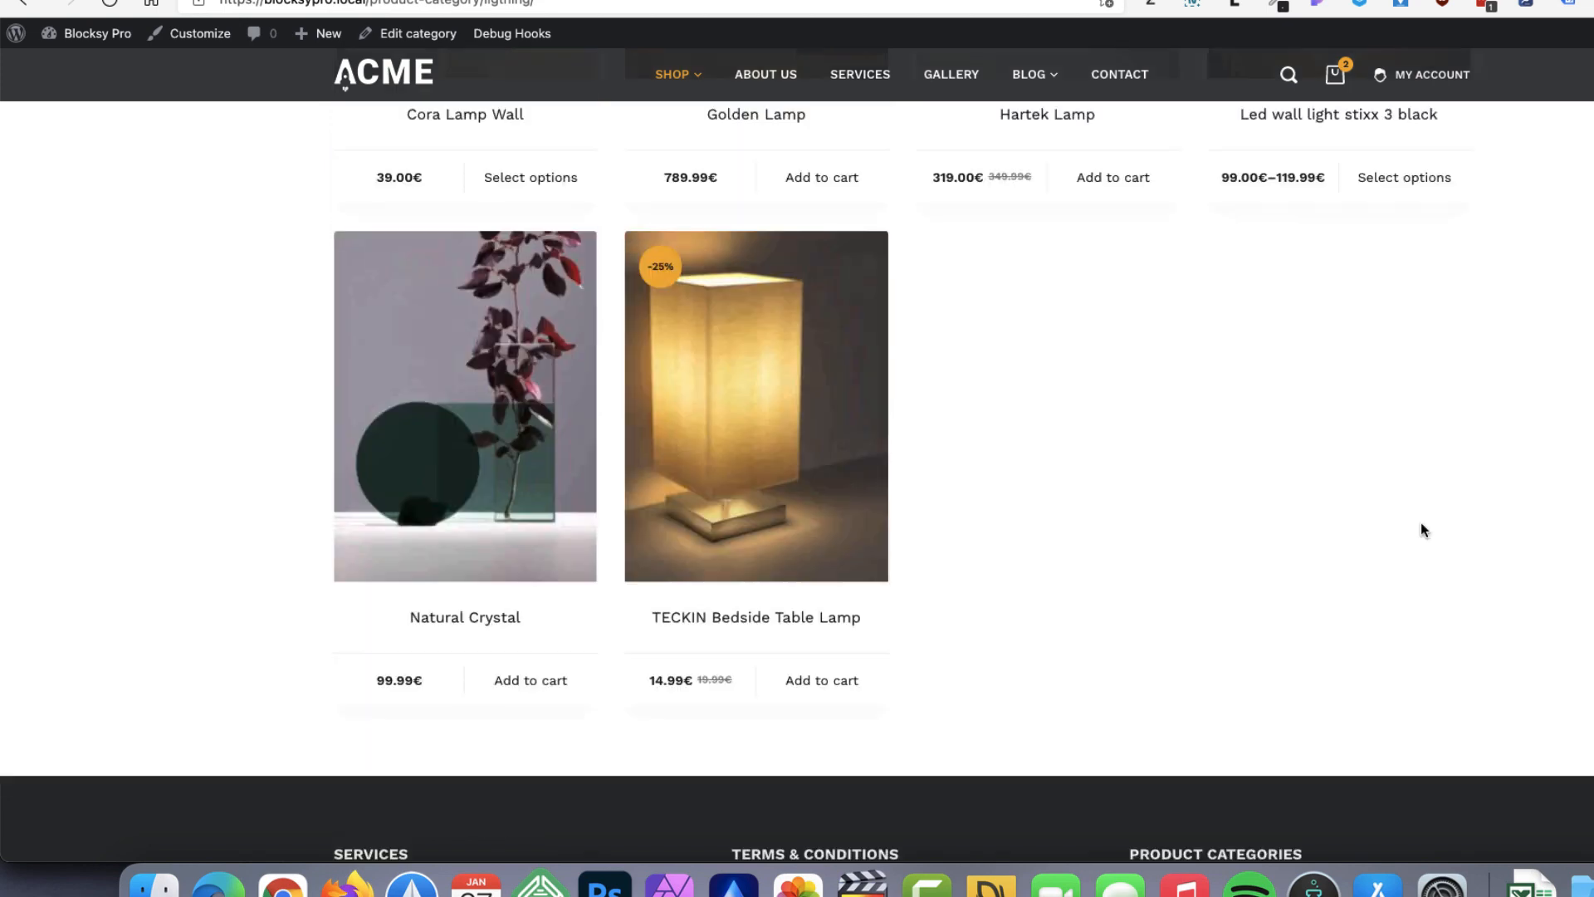
scroll(1422, 529, down, 10)
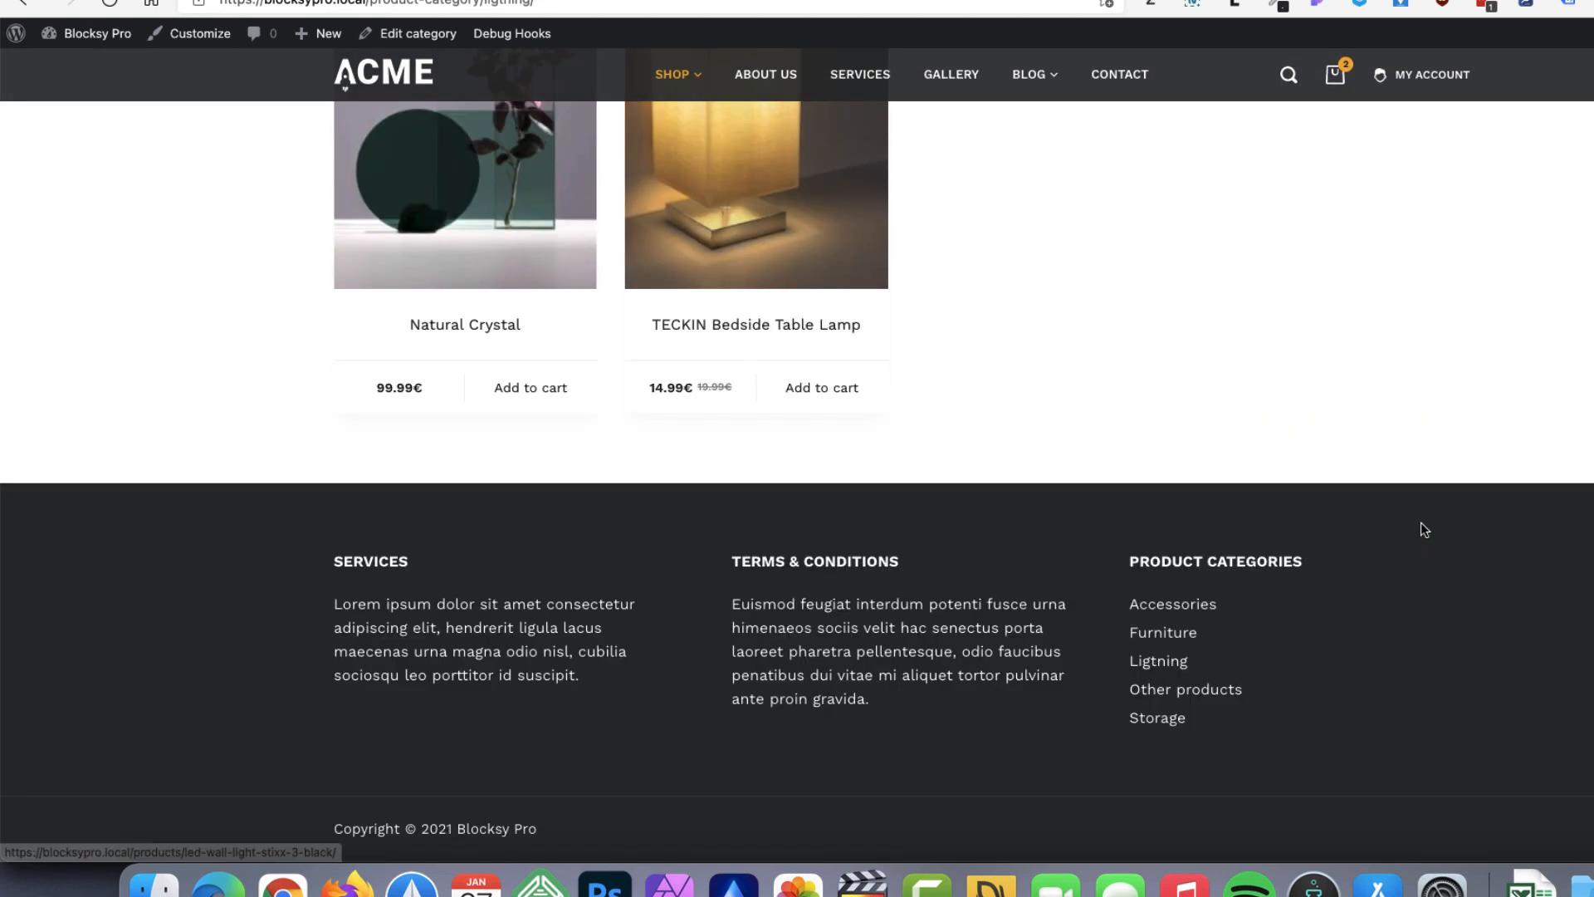
Open the TECKIN Bedside Table Lamp product page and check its header and footer
click(749, 191)
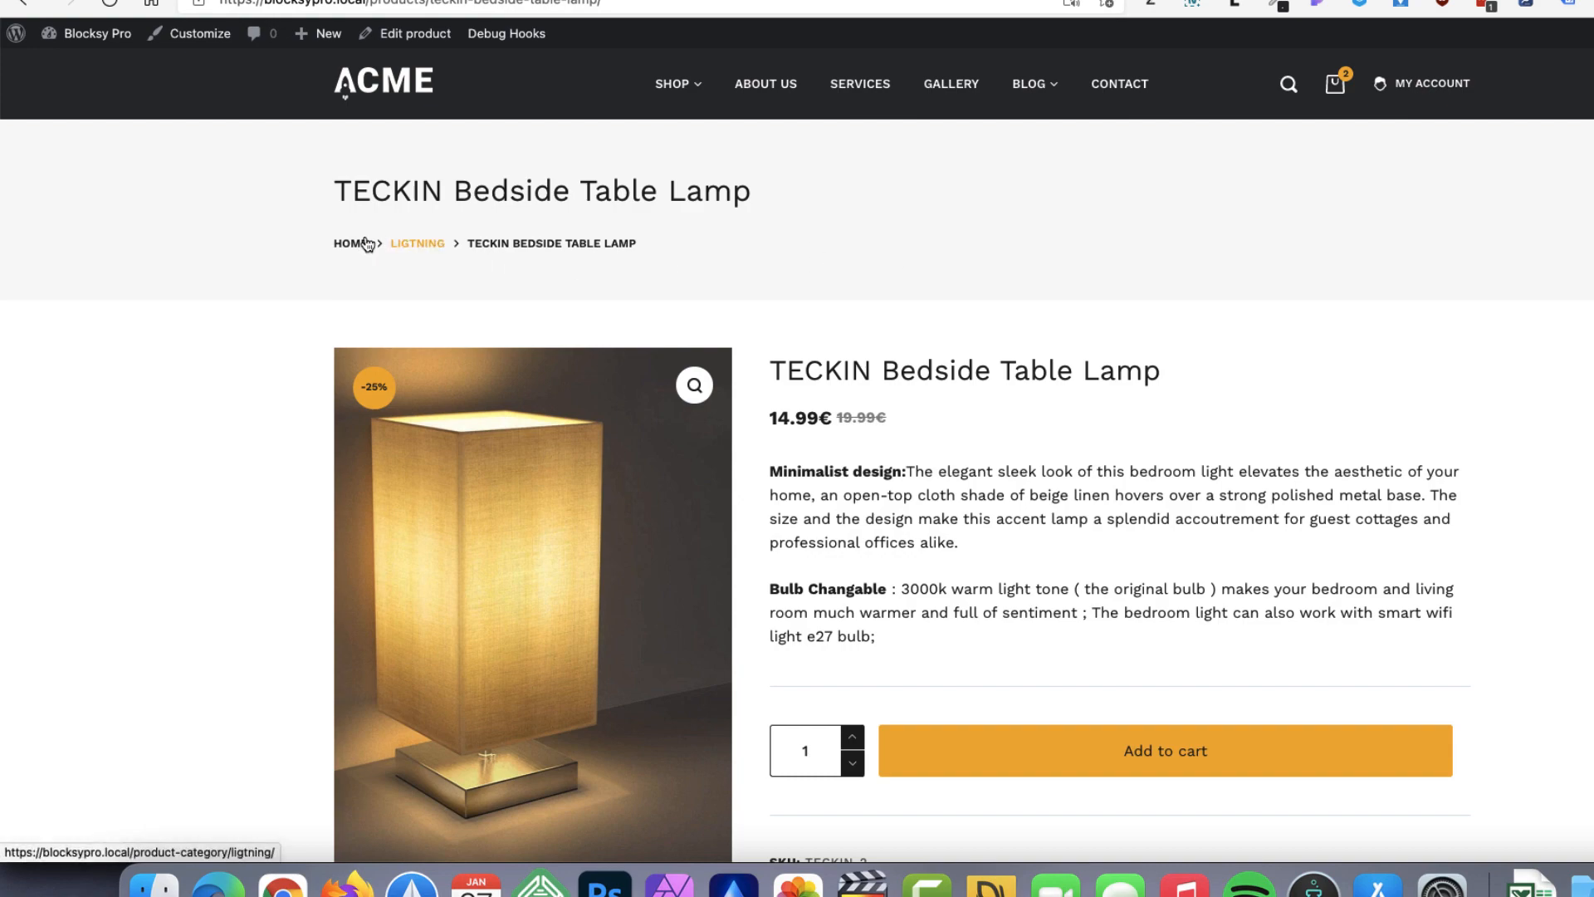
scroll(774, 332, down, 15)
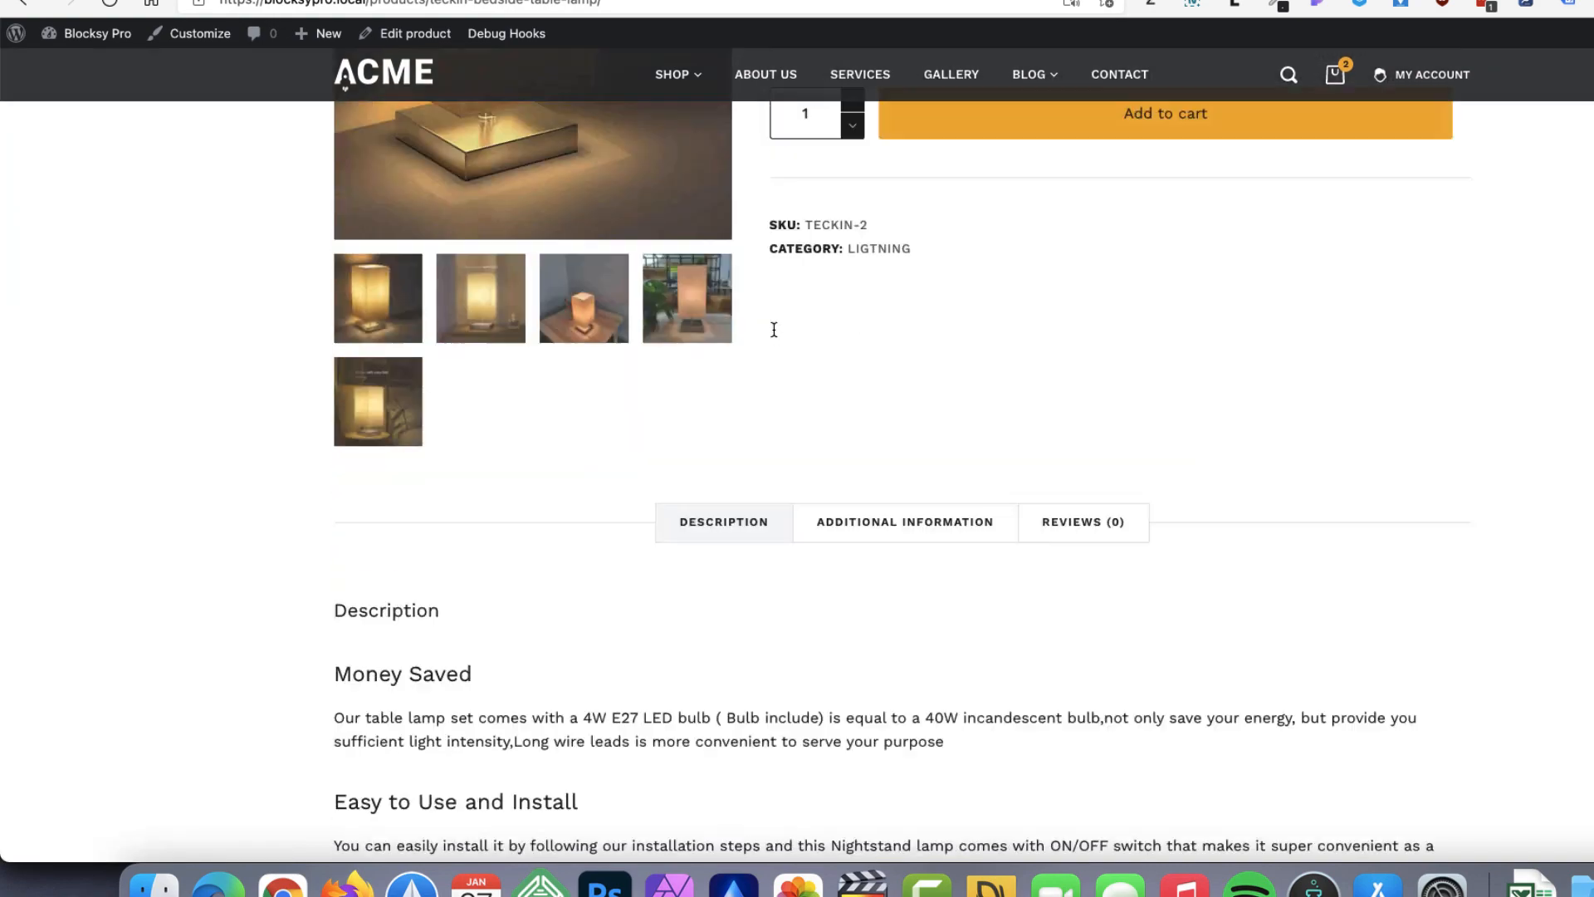
scroll(774, 336, down, 4)
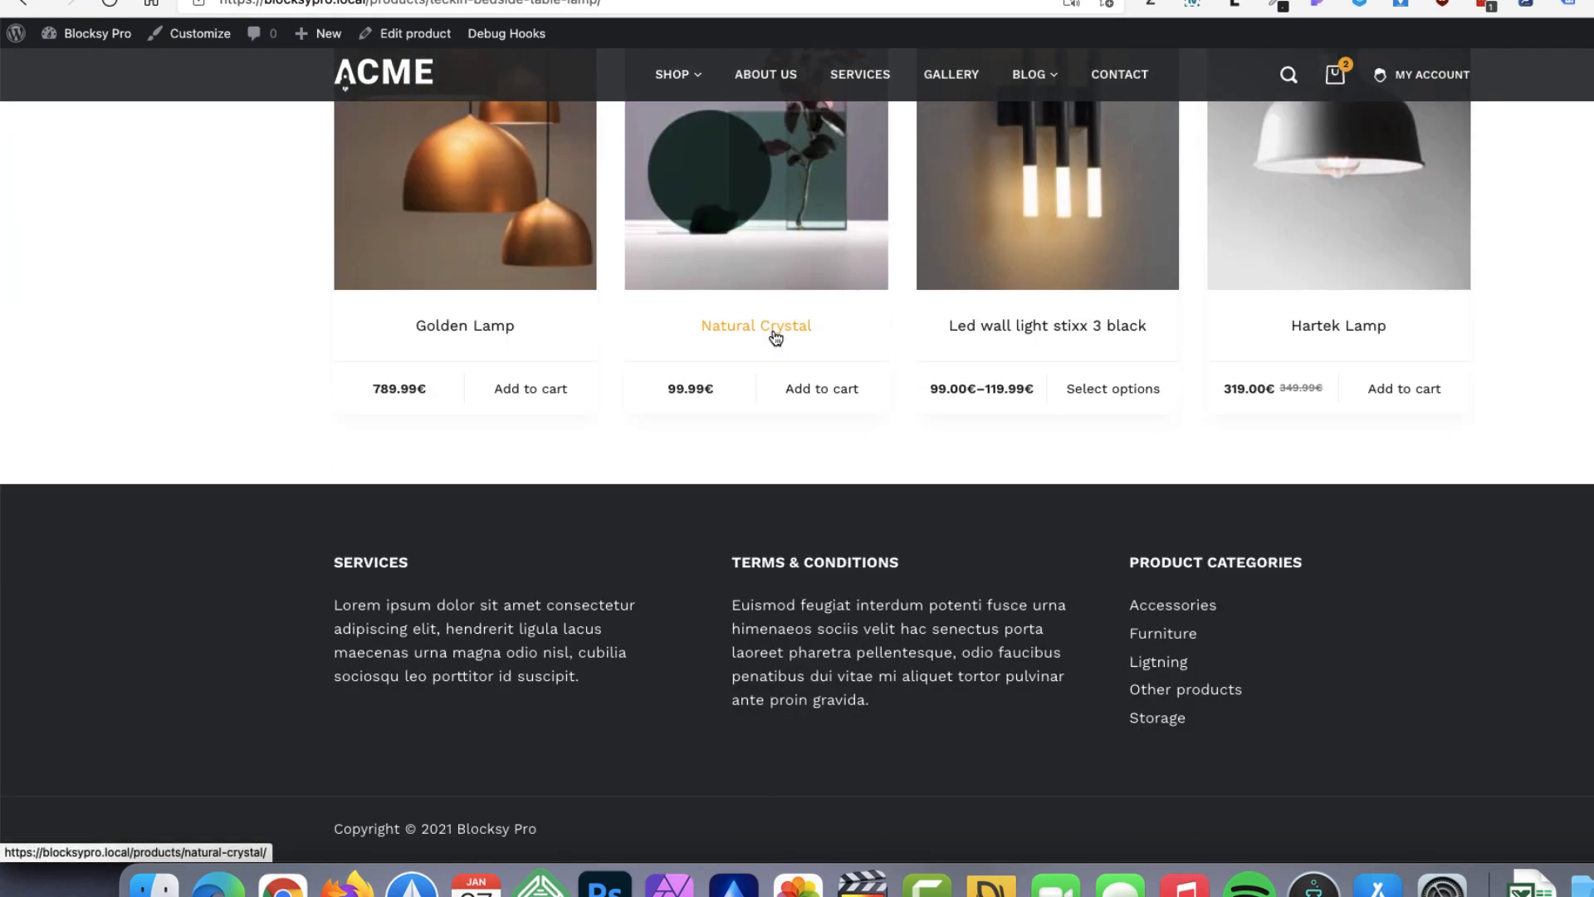
scroll(775, 332, up, 20)
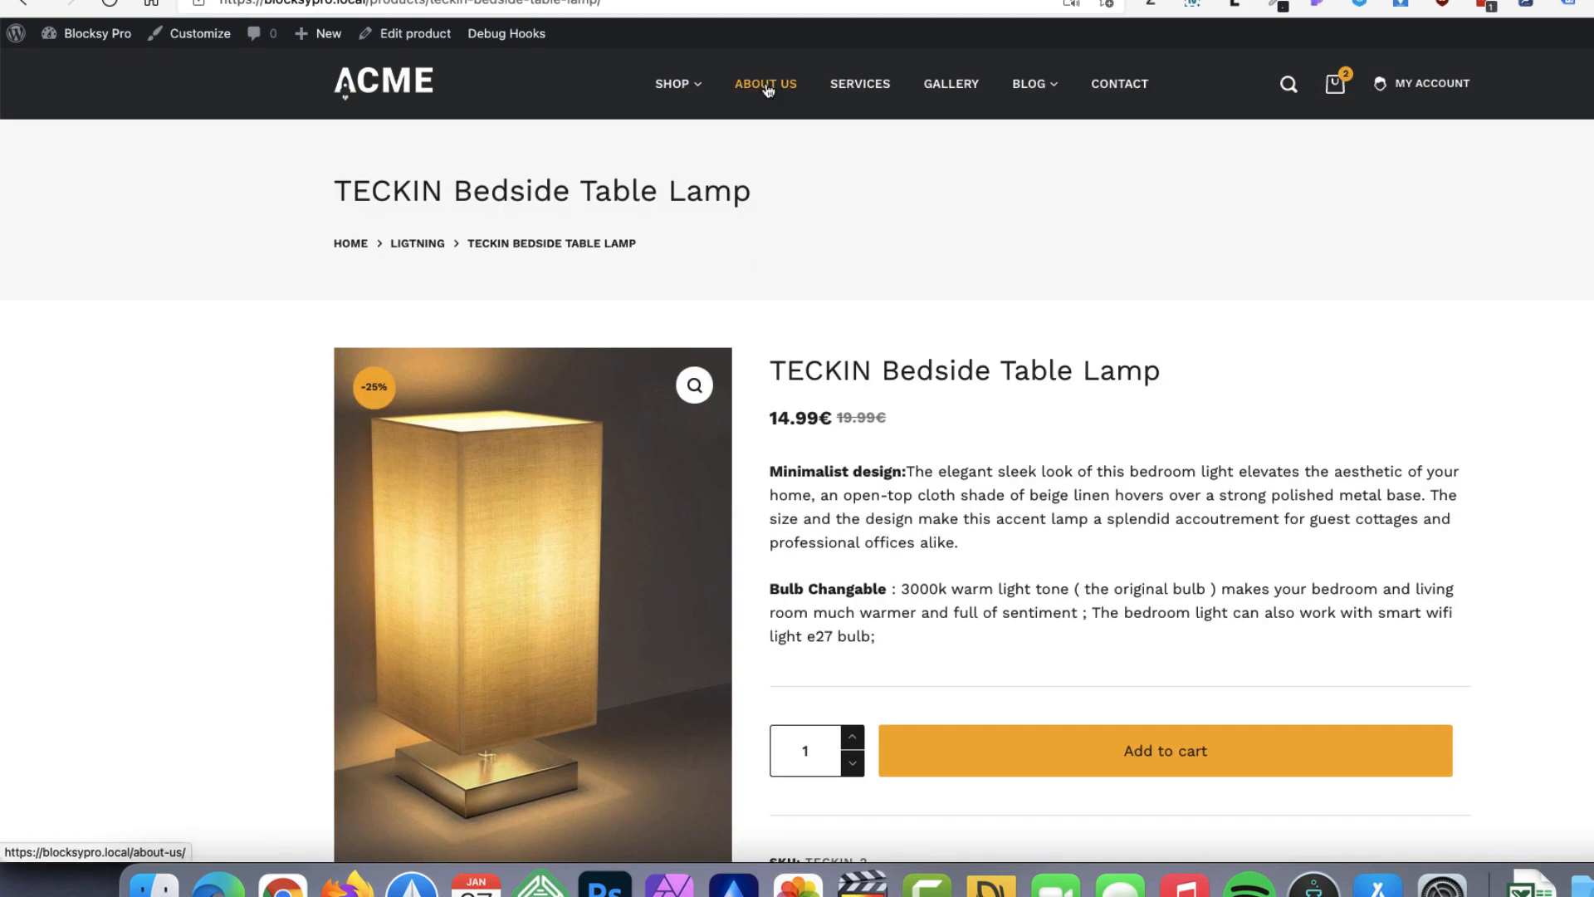
Open the About Us page and compare its header and footer with those of the Ligtning pages
click(767, 86)
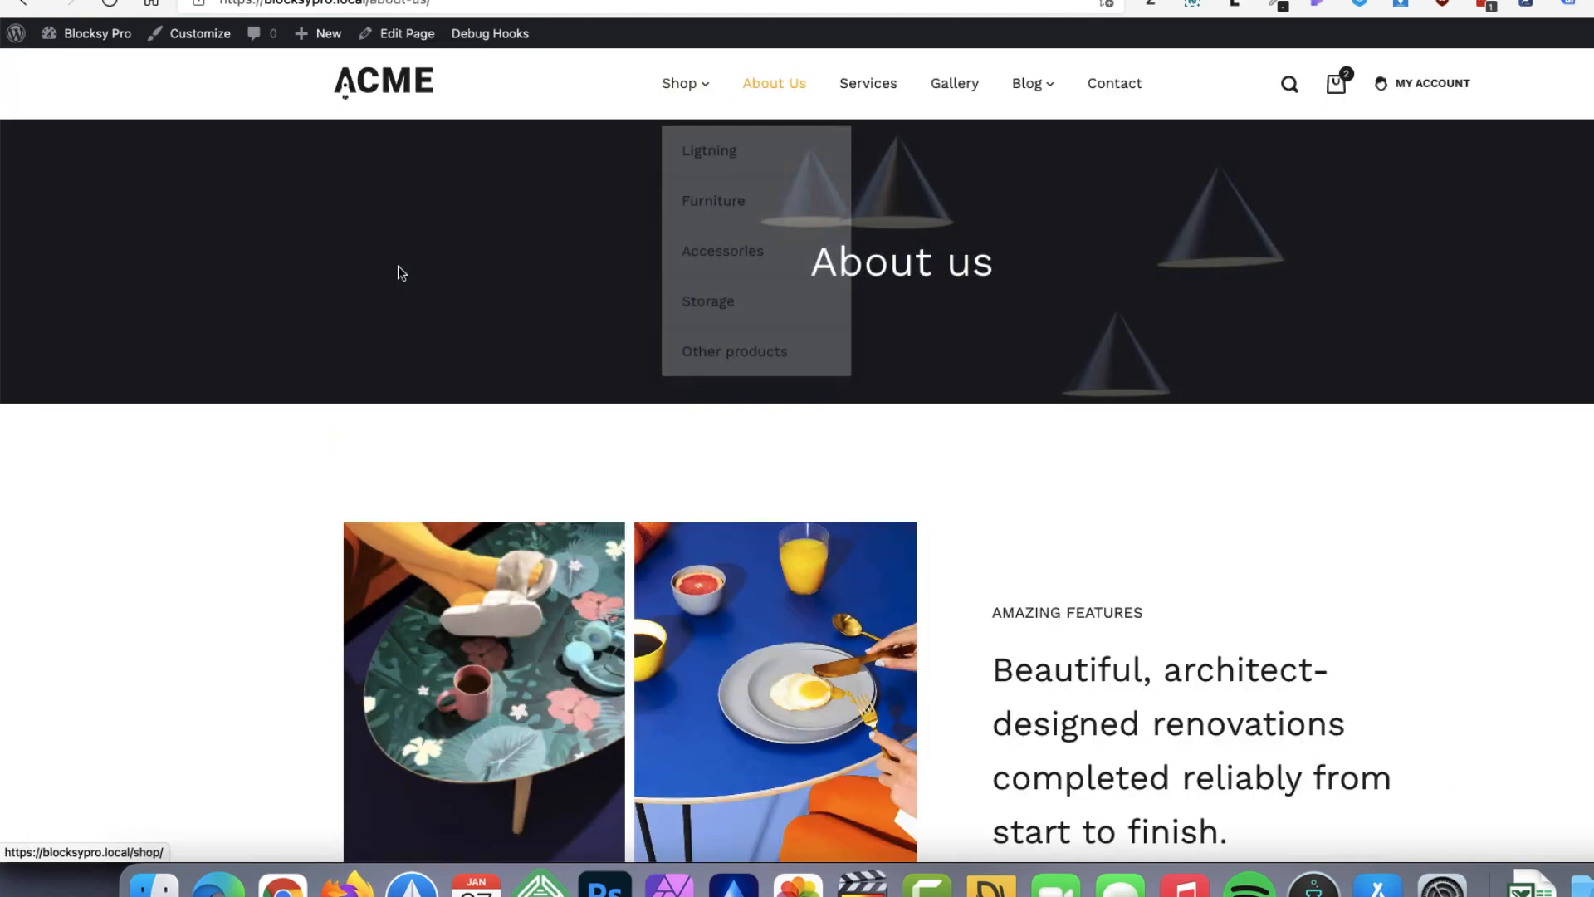
scroll(288, 328, down, 15)
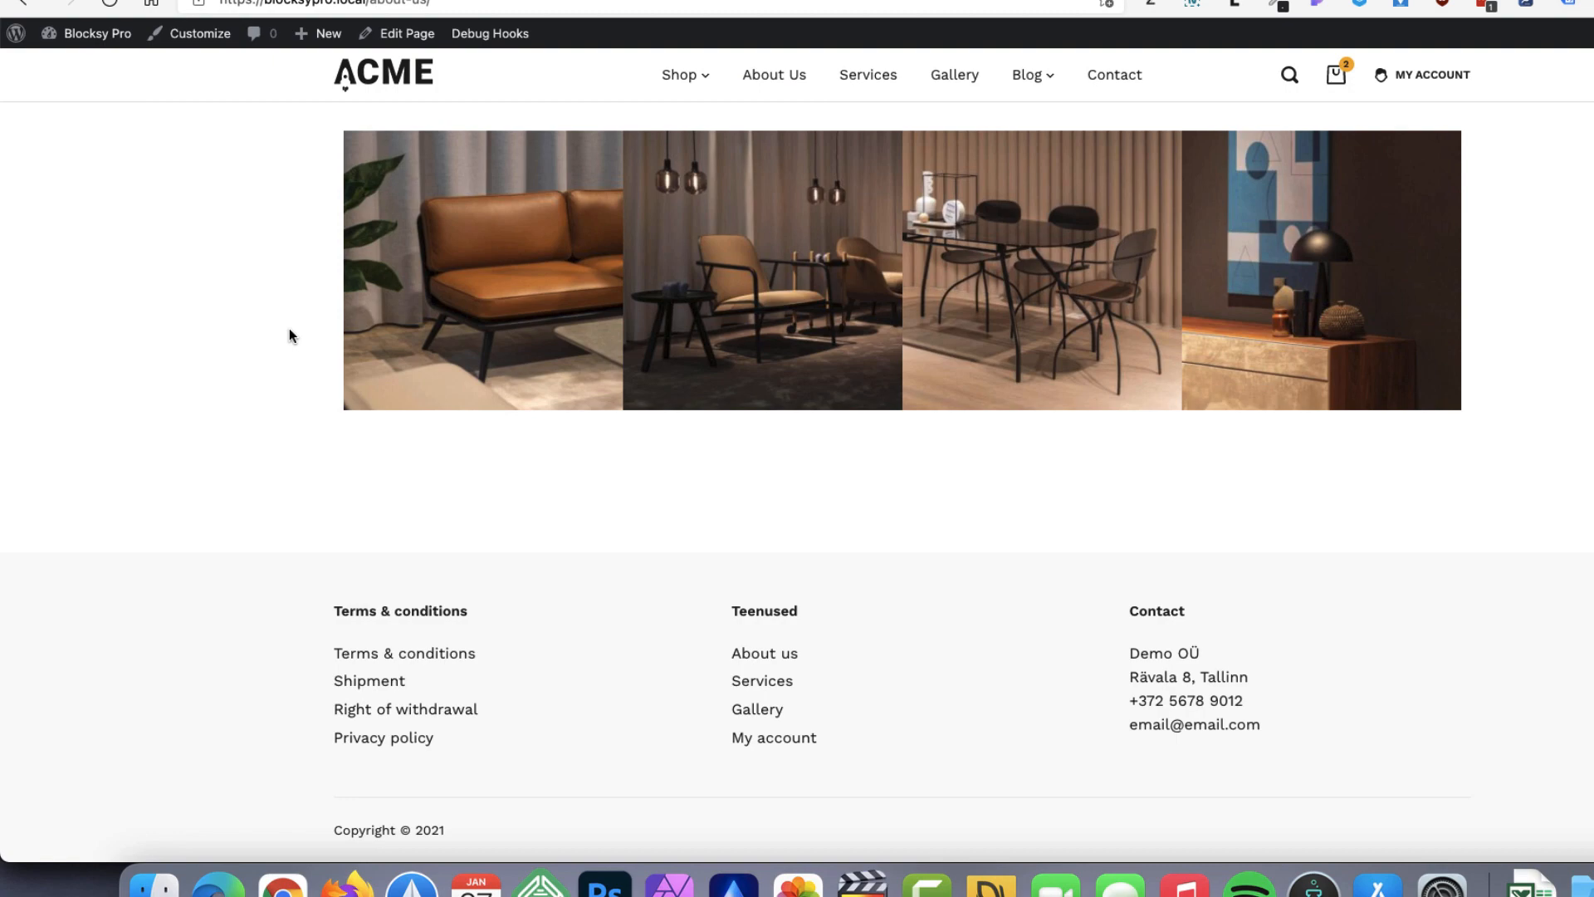
scroll(290, 329, up, 15)
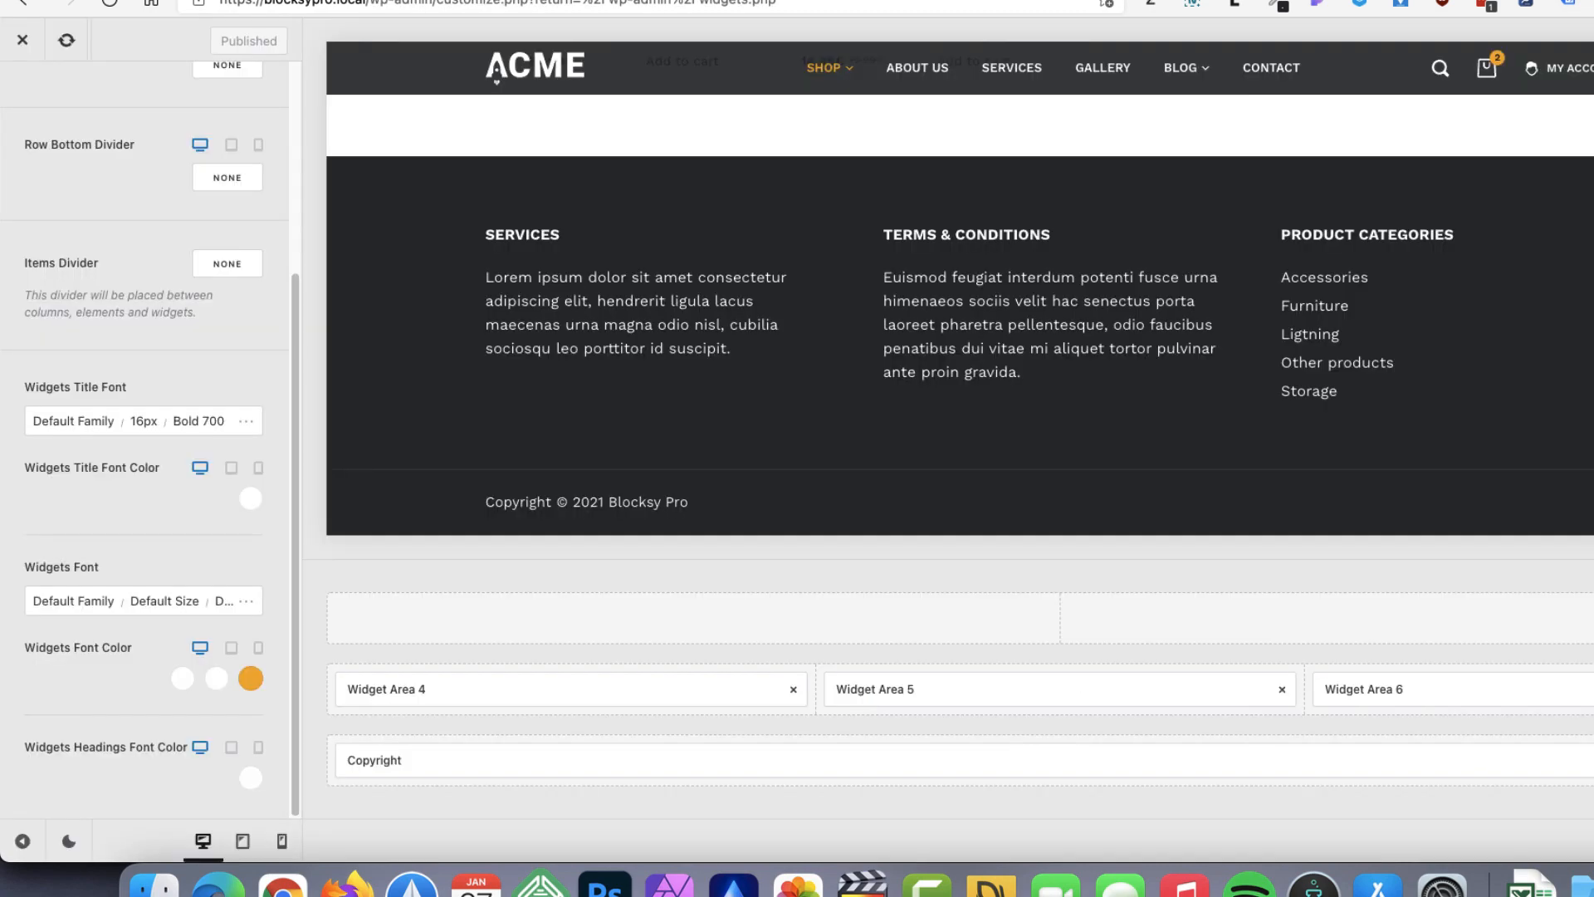
Leave the Customizer and activate the Multiple Sidebars extension among Blocksy's Pro extensions
scroll(133, 208, up, 5)
click(23, 41)
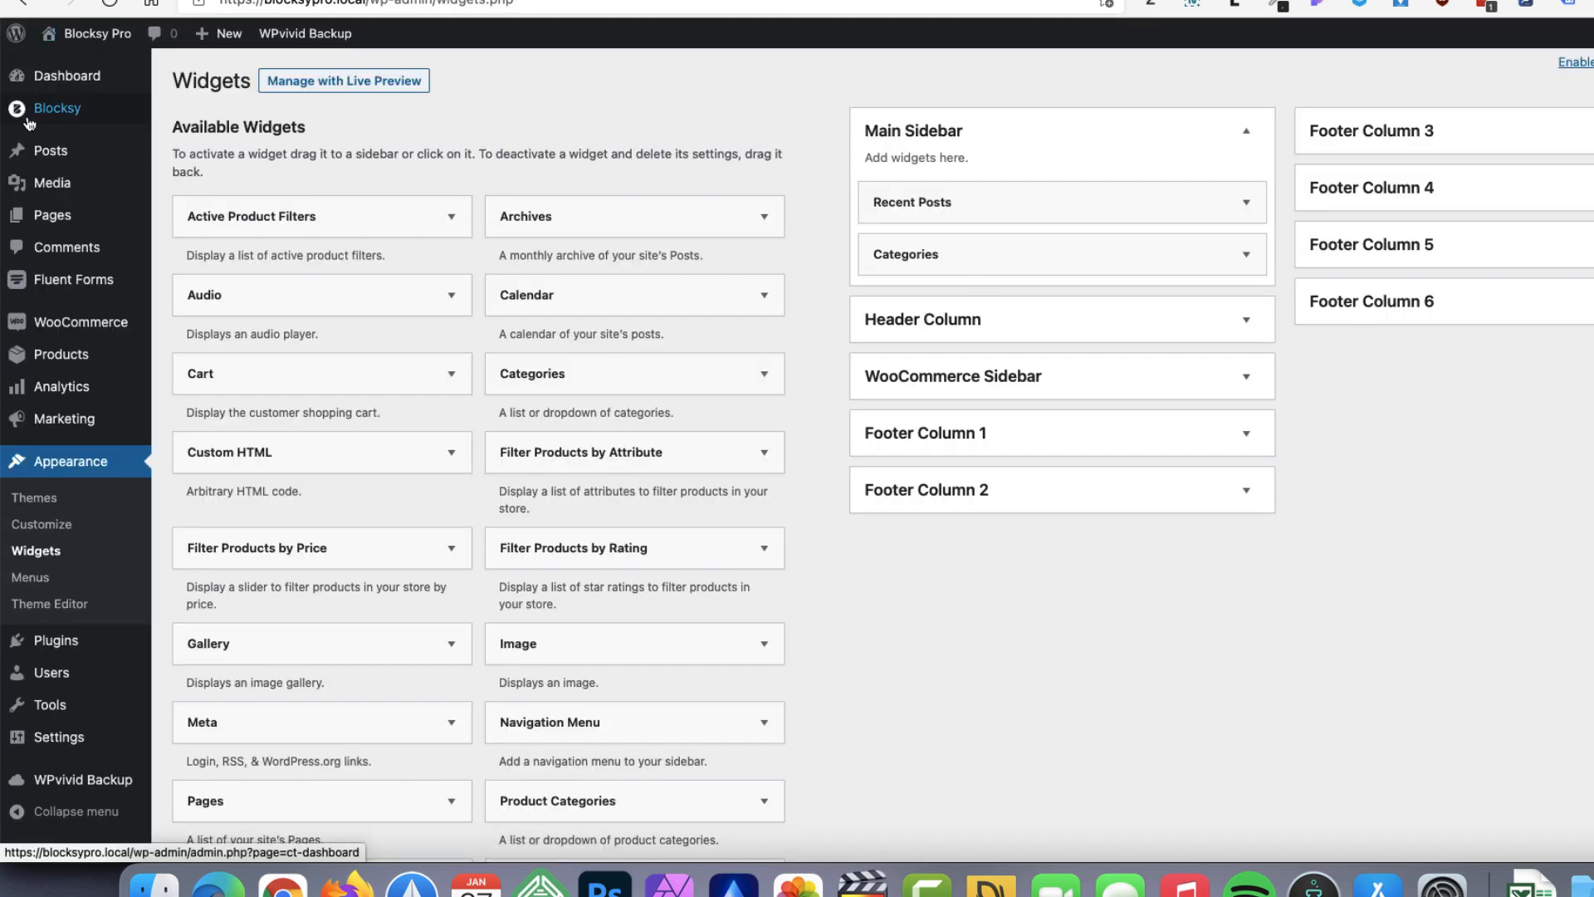
mouse_move(58, 108)
click(208, 116)
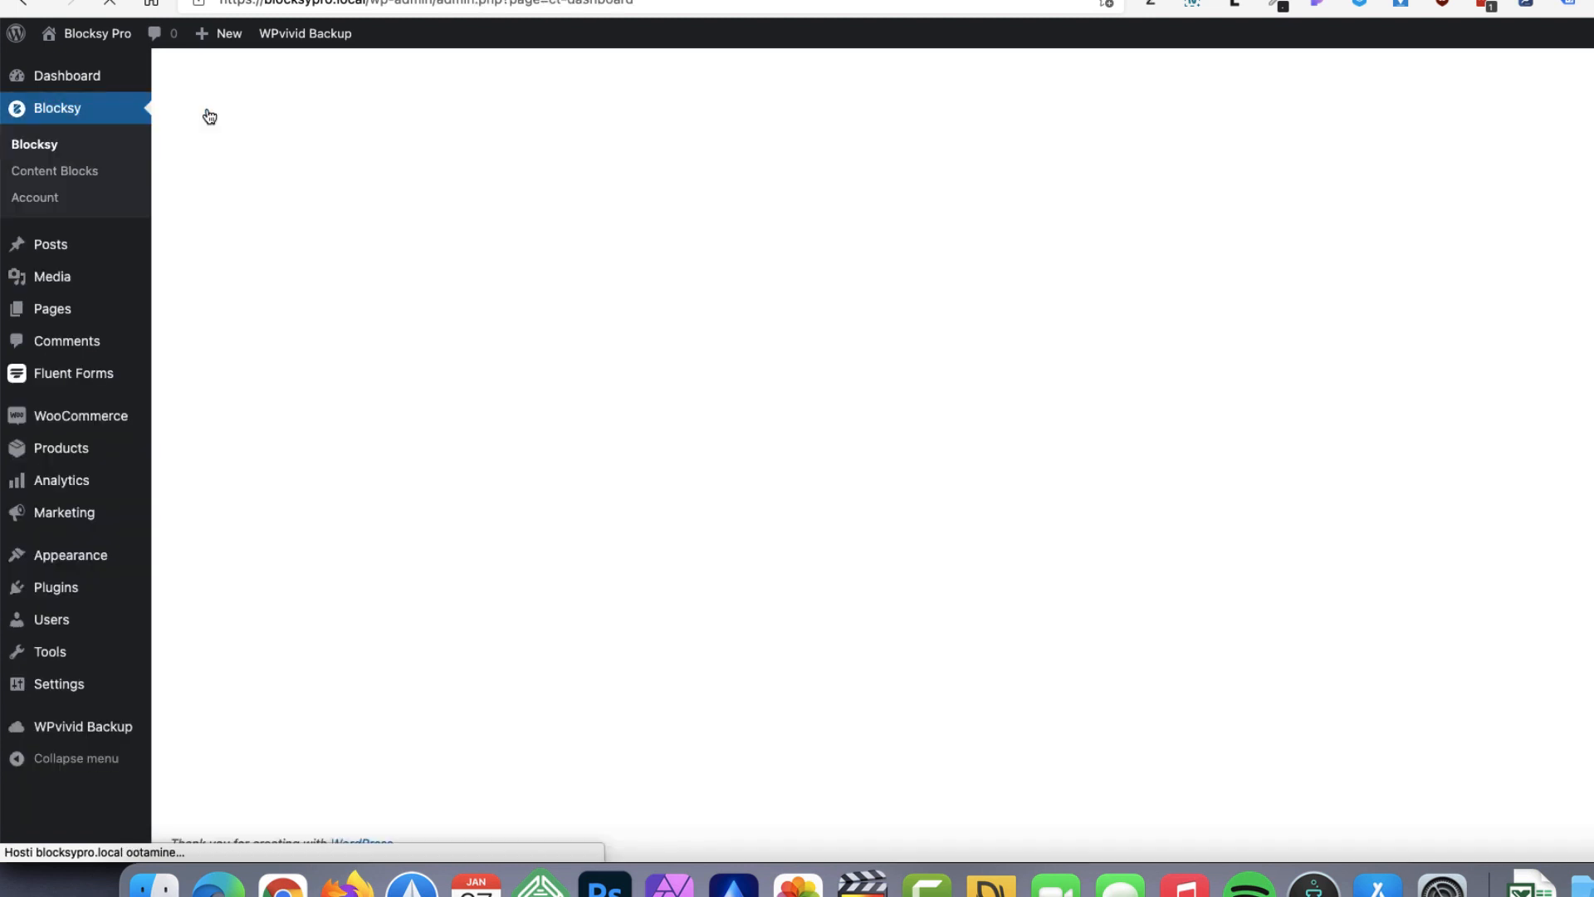
click(963, 300)
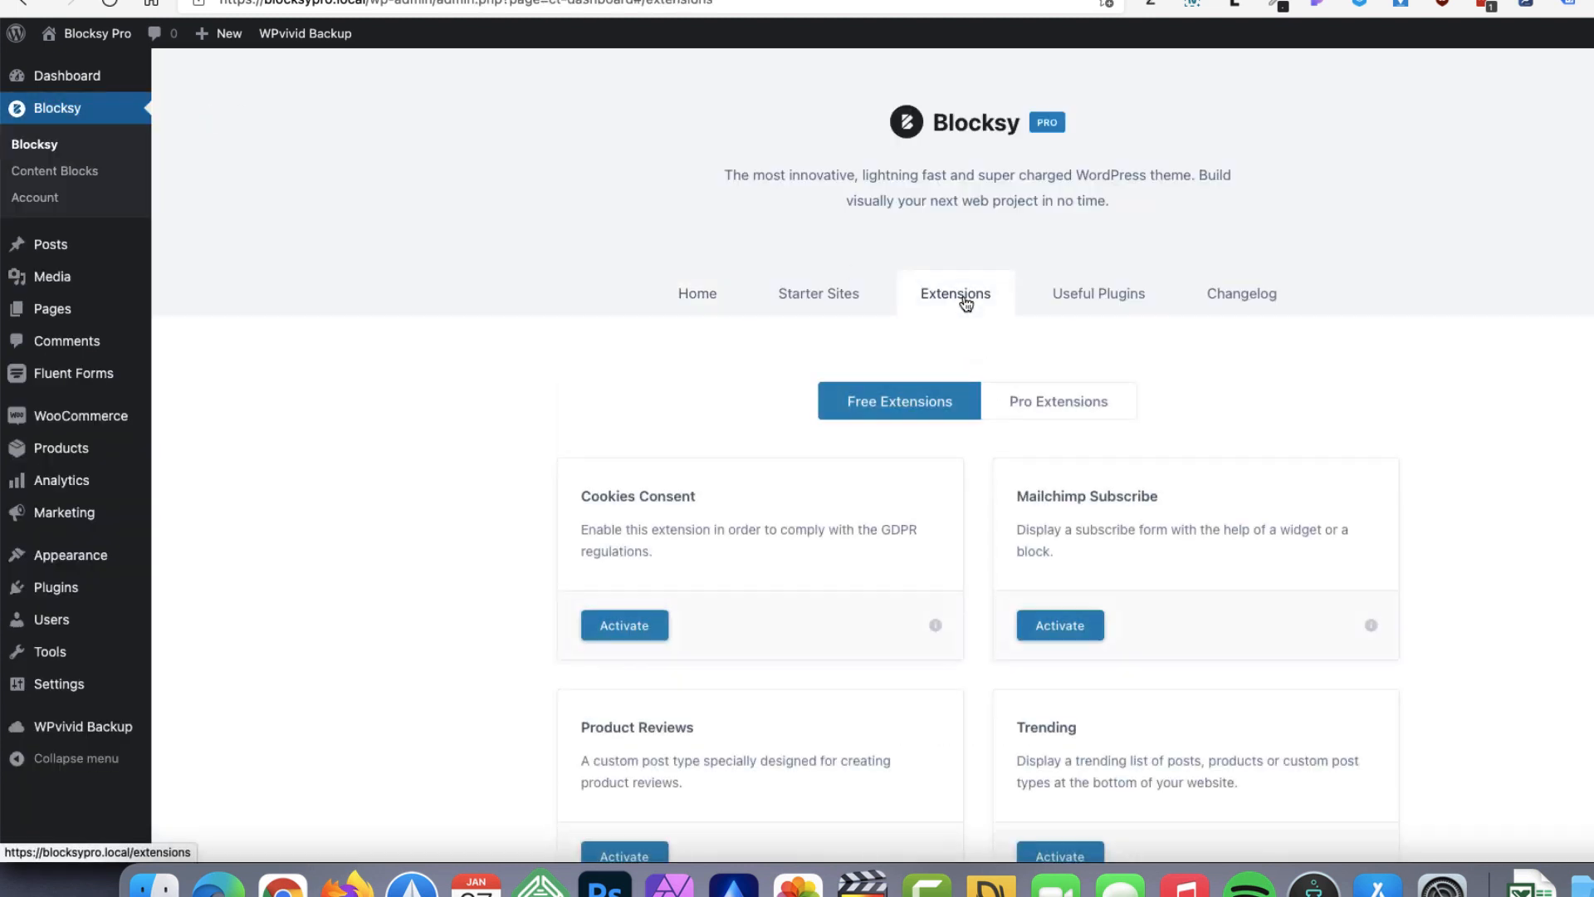
click(1080, 404)
scroll(1306, 424, down, 6)
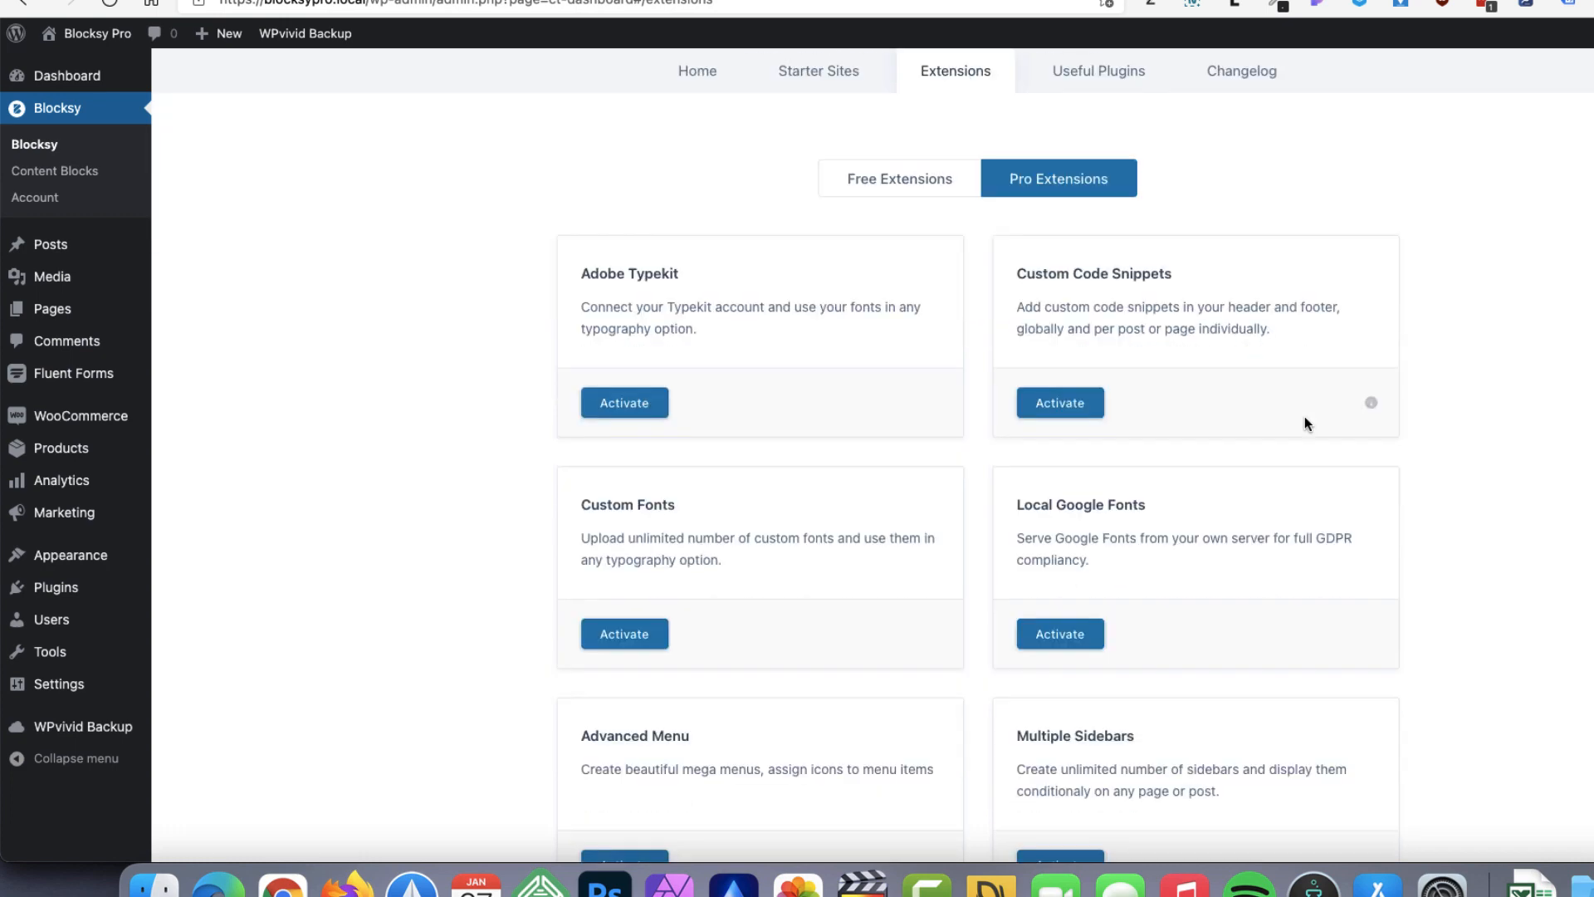
scroll(1162, 537, down, 1)
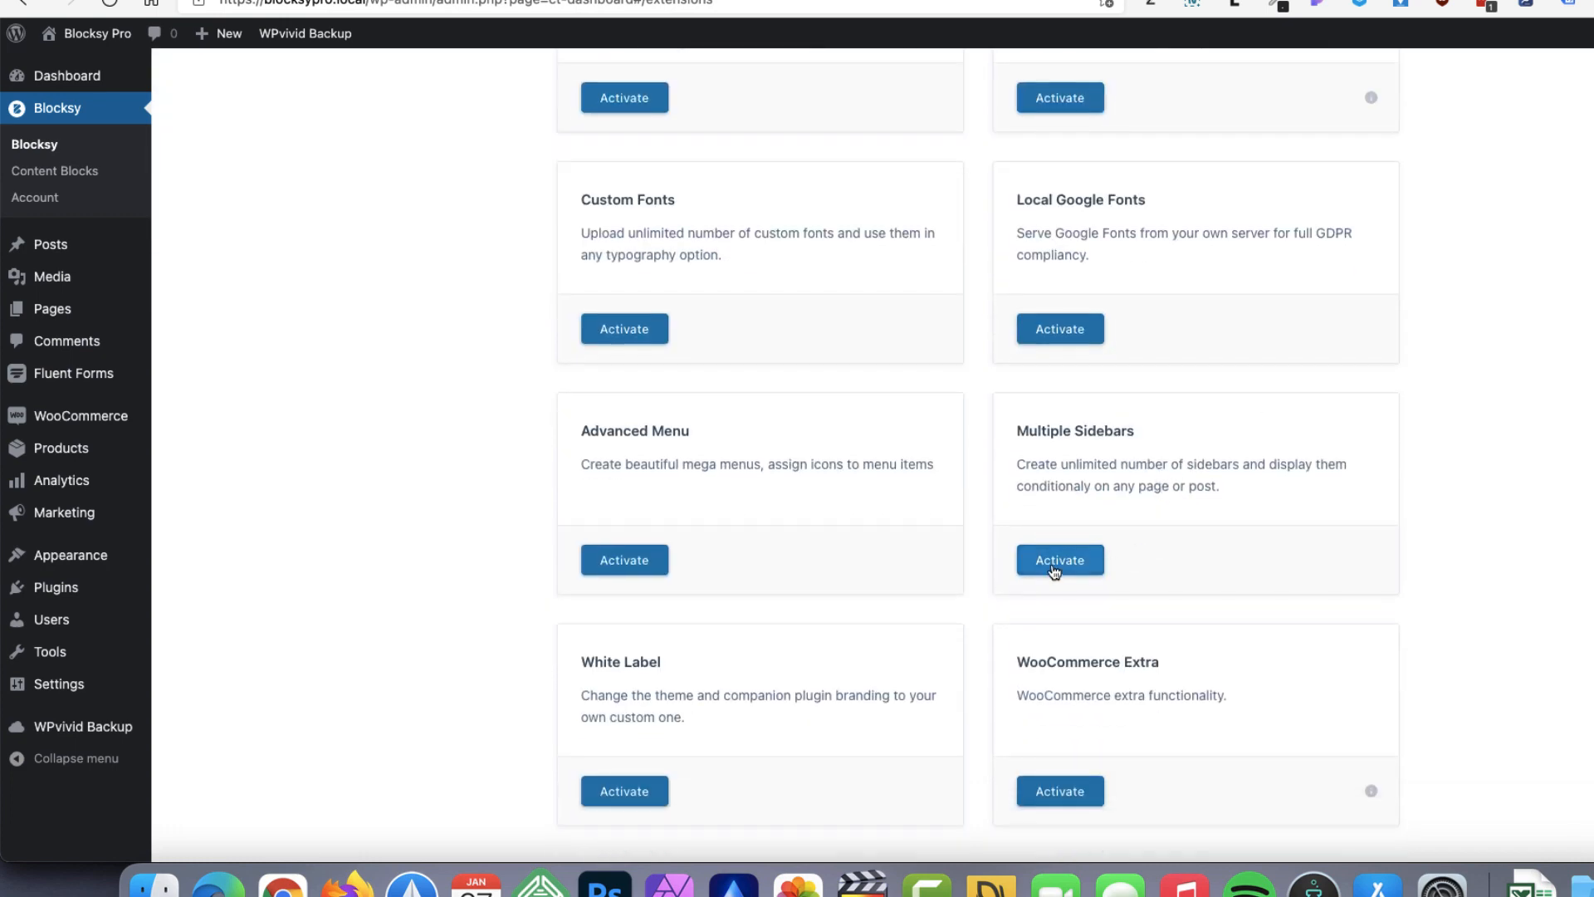
click(1059, 566)
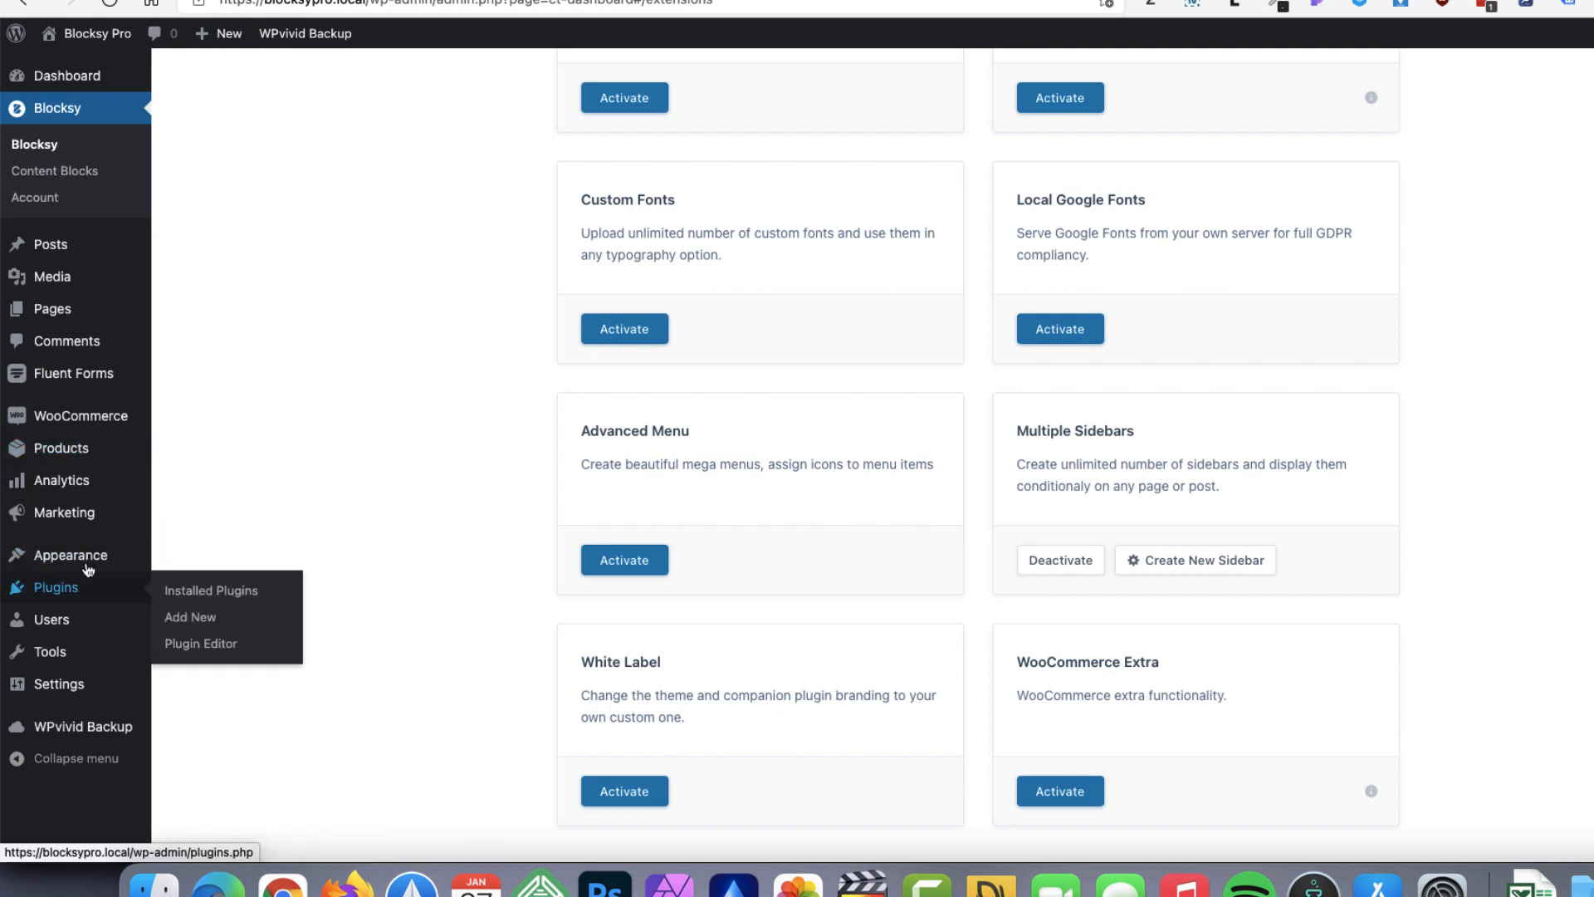
Create a new sidebar widget area named "Abous us page" in the WordPress widget settings
mouse_move(71, 554)
click(200, 612)
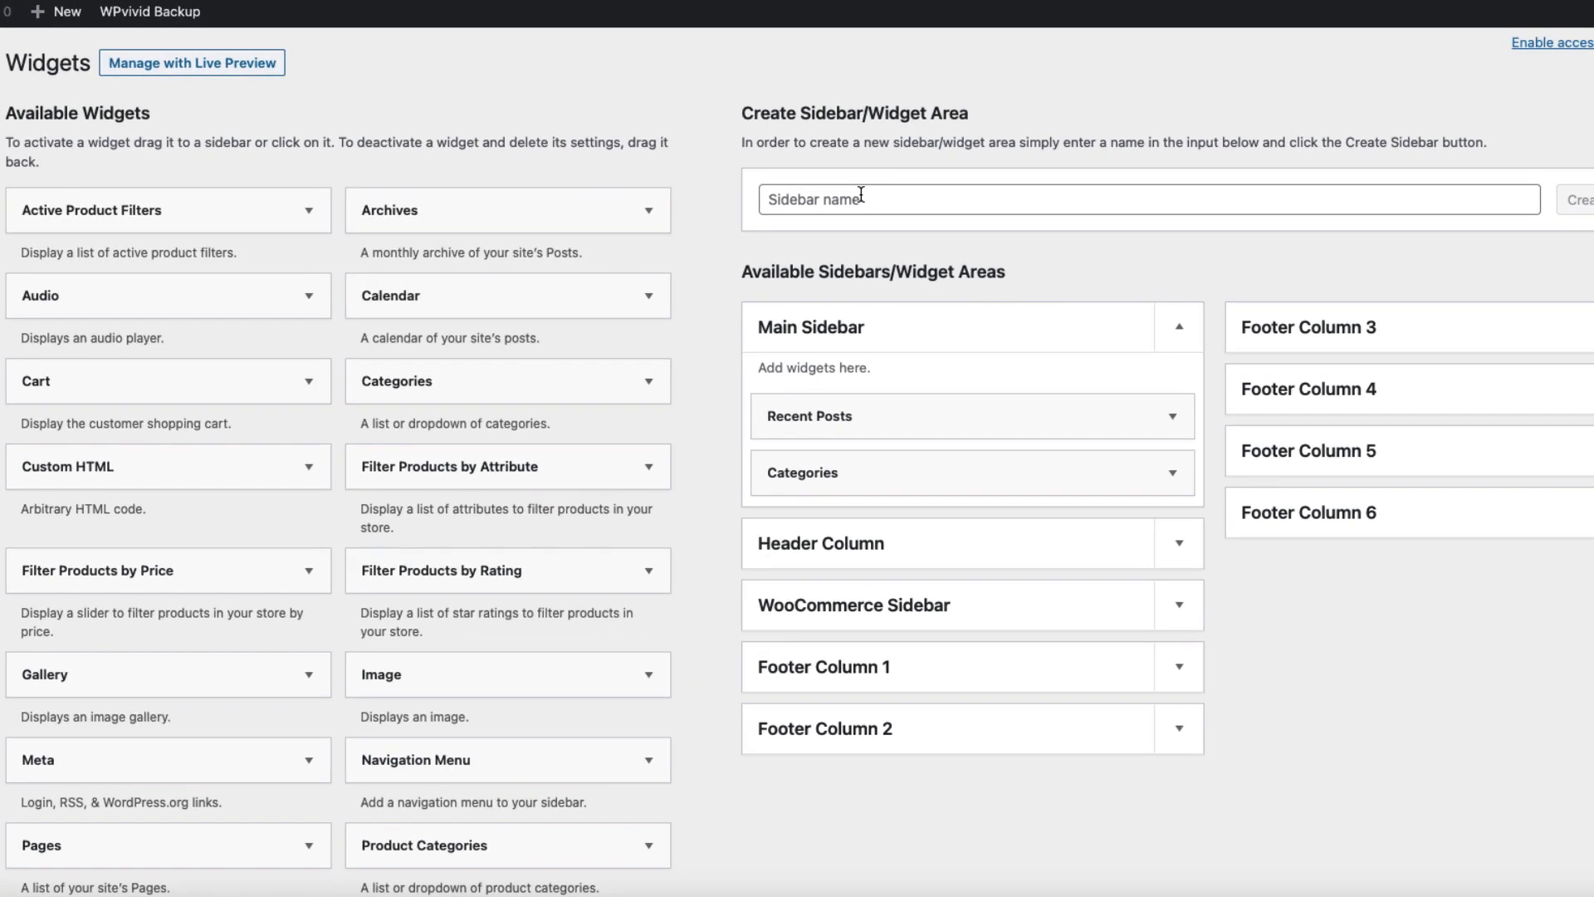
click(861, 195)
text(Li)
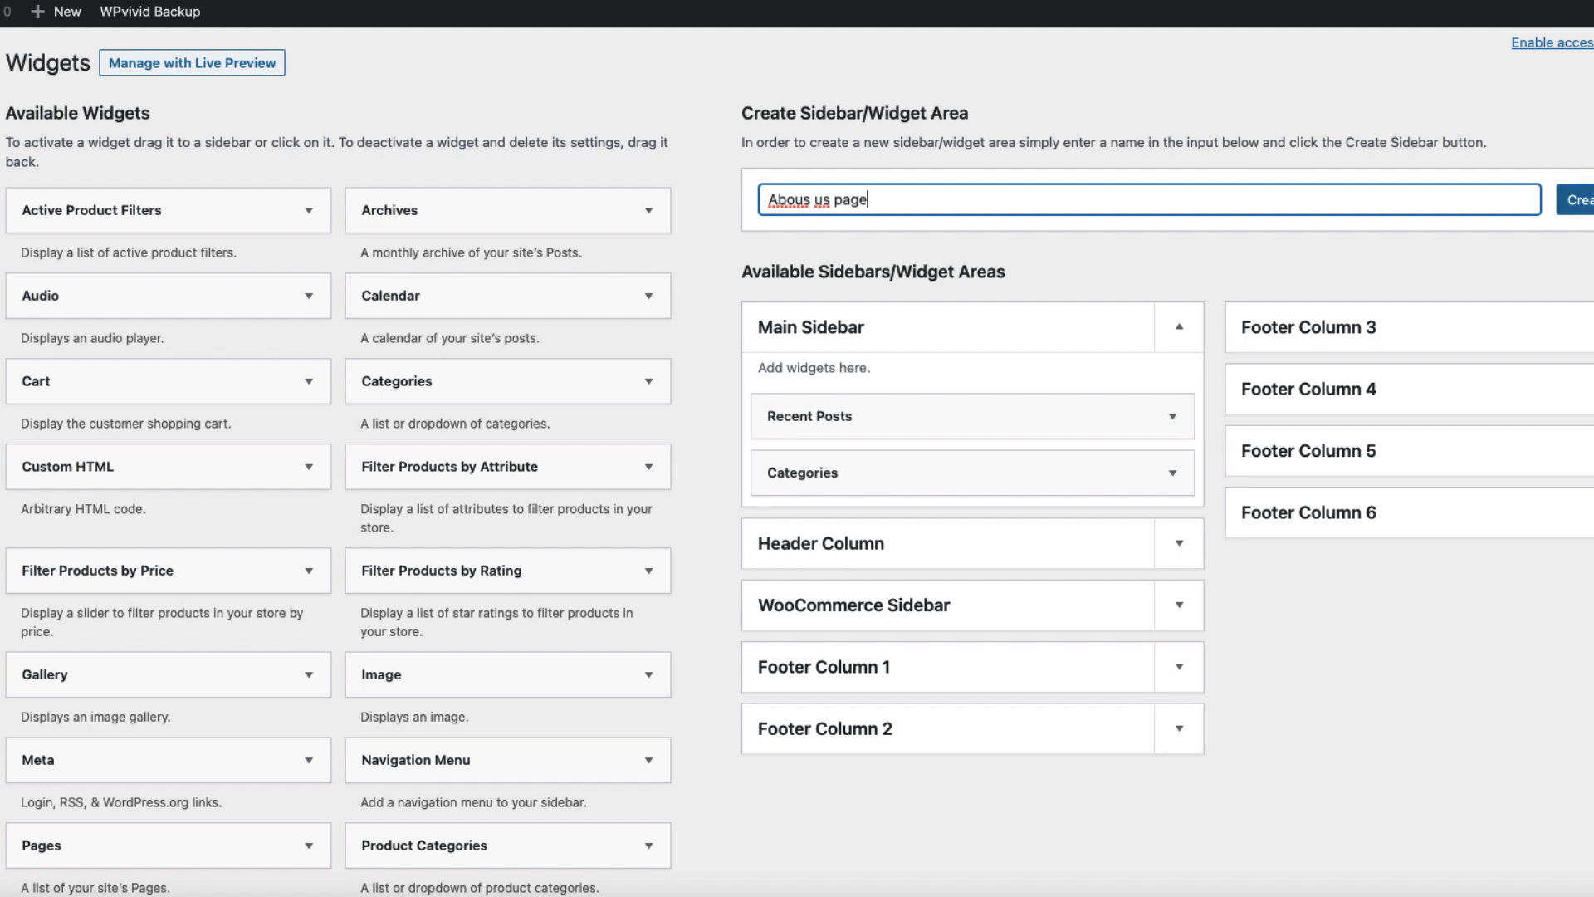
click(1588, 199)
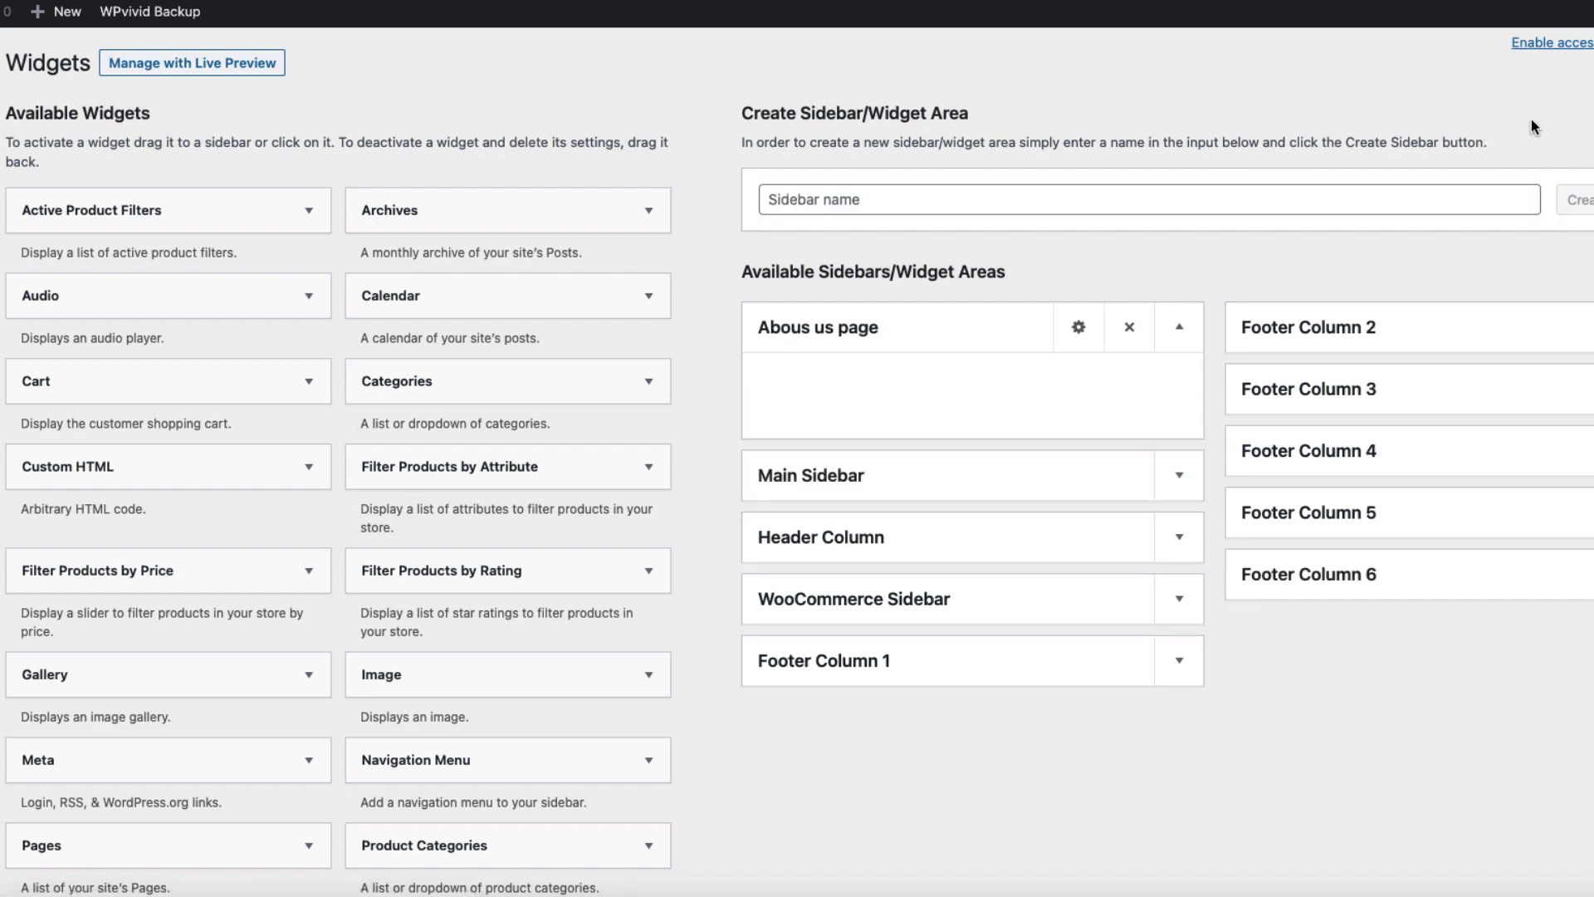
Give the "Abous us page" sidebar an Include display condition with Page ID set to About us, and save it
click(1077, 326)
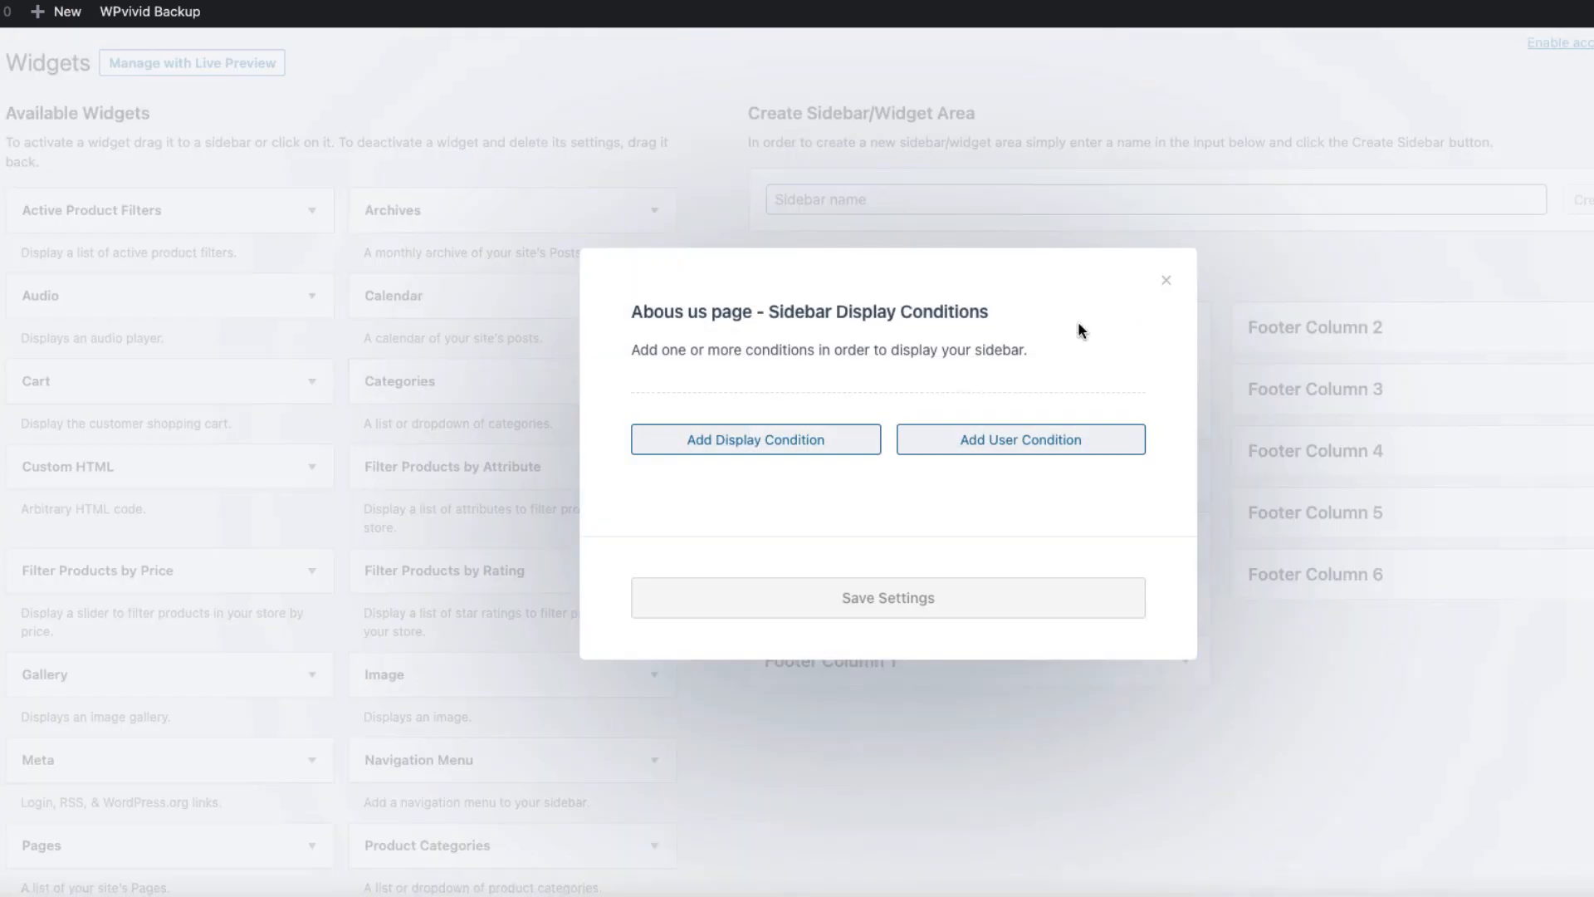
click(758, 440)
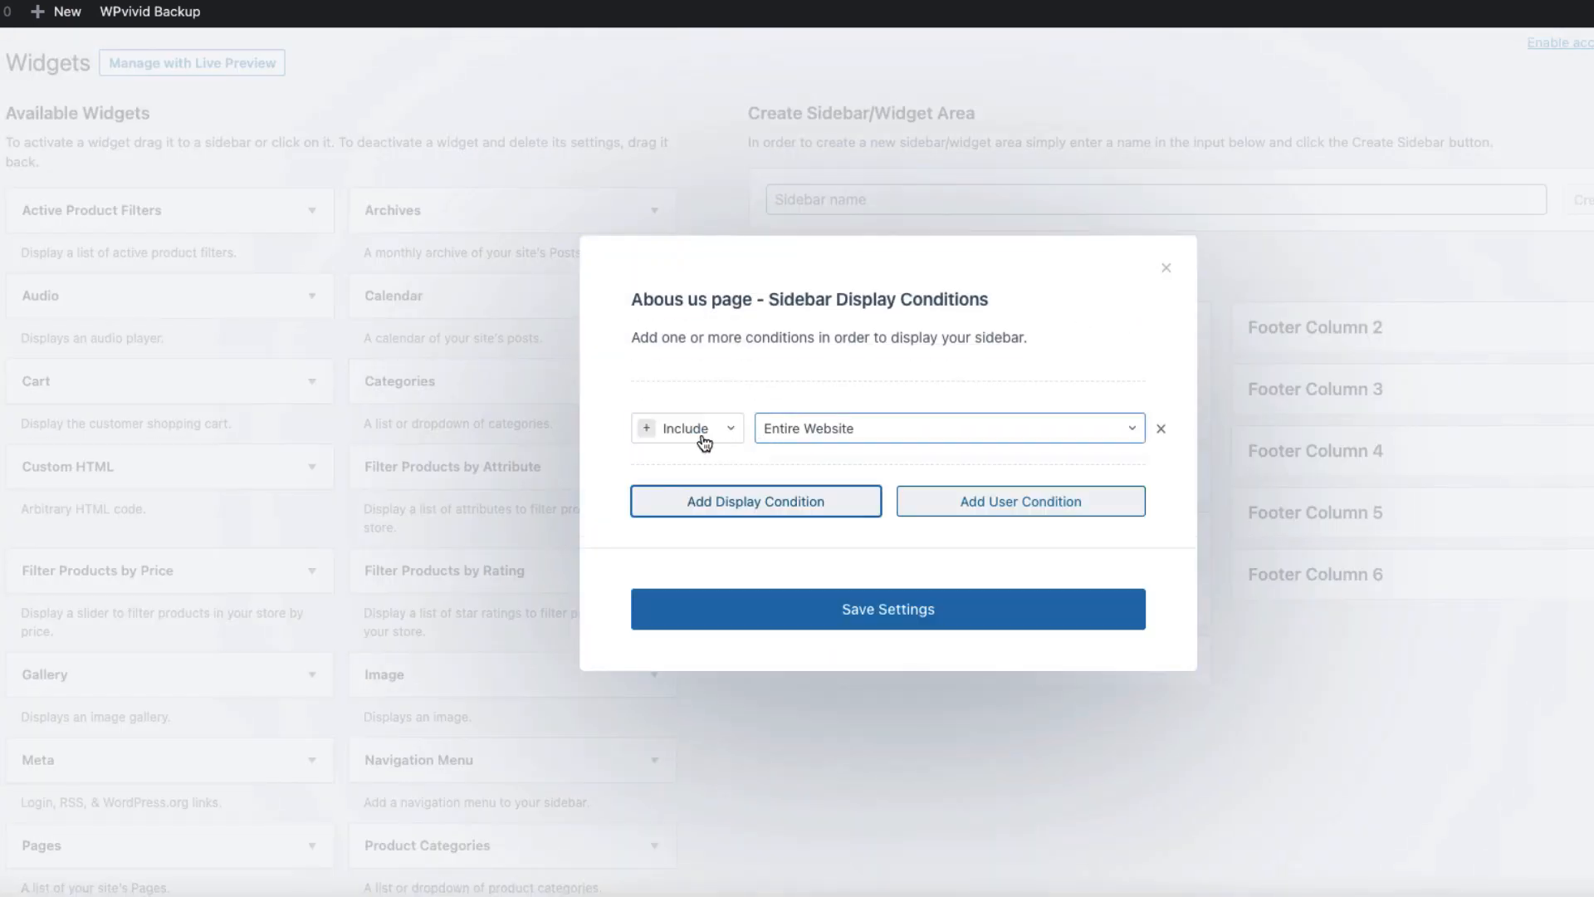
click(866, 431)
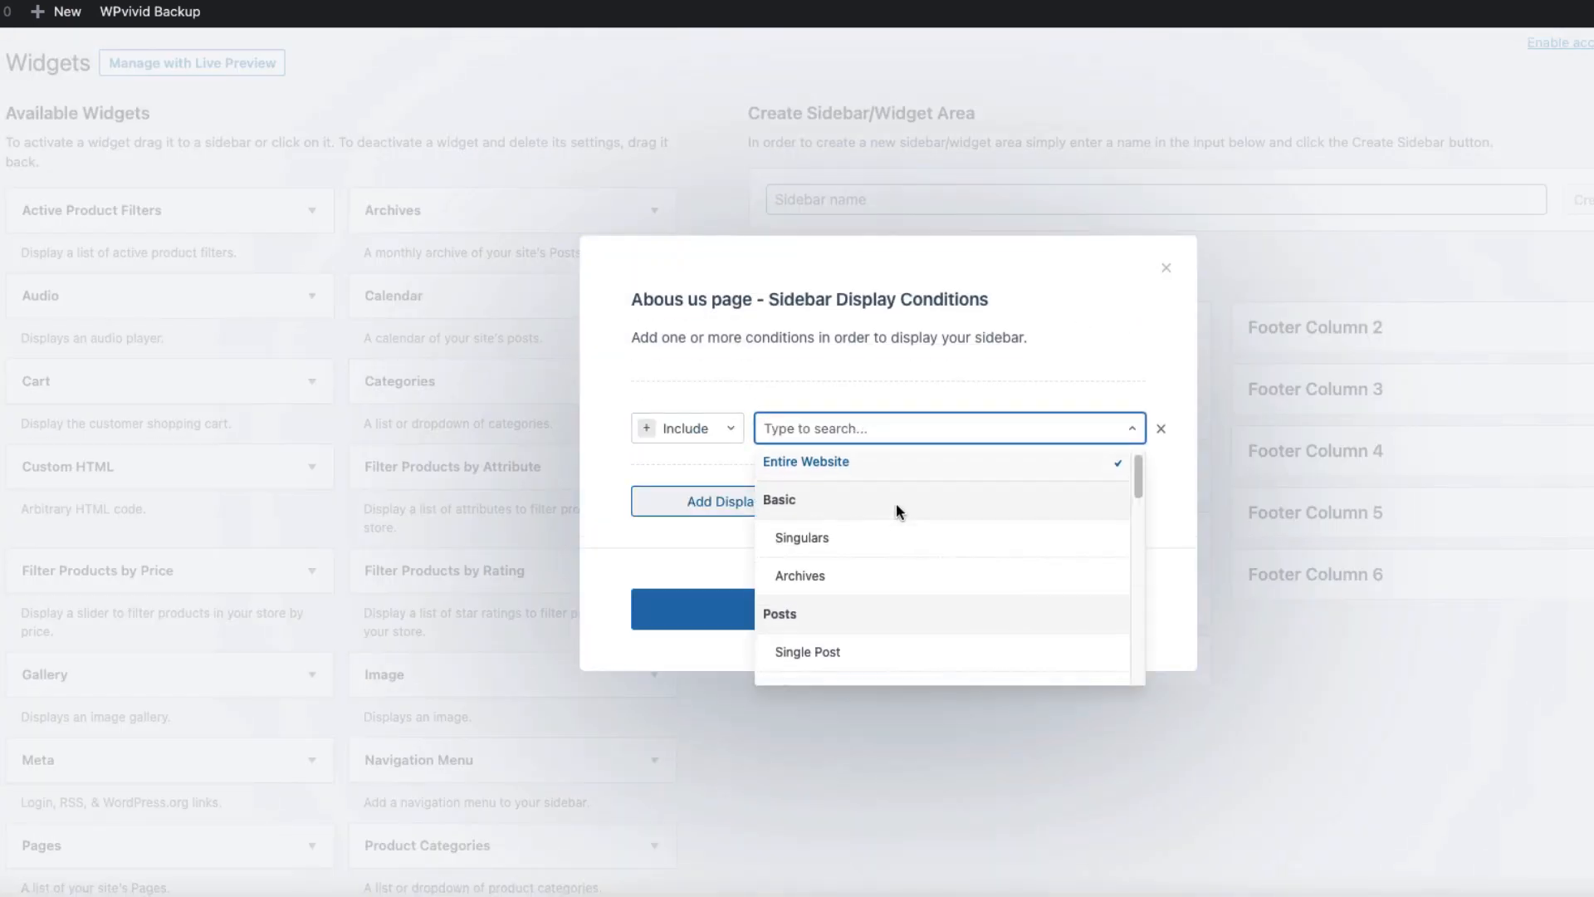
scroll(895, 503, down, 3)
scroll(899, 512, down, 5)
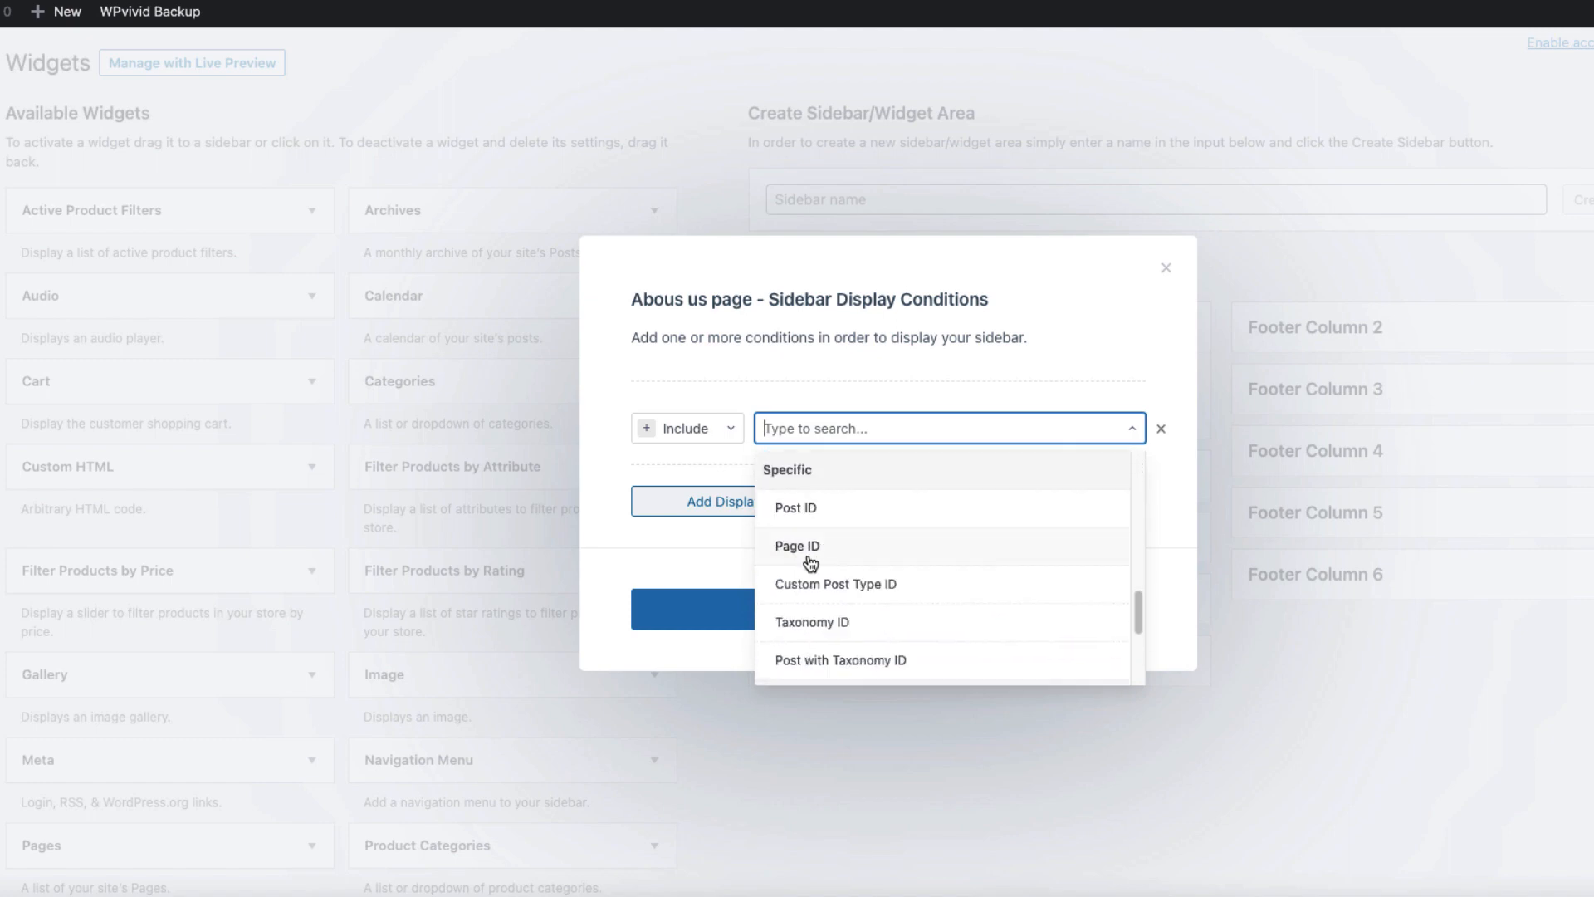
click(811, 553)
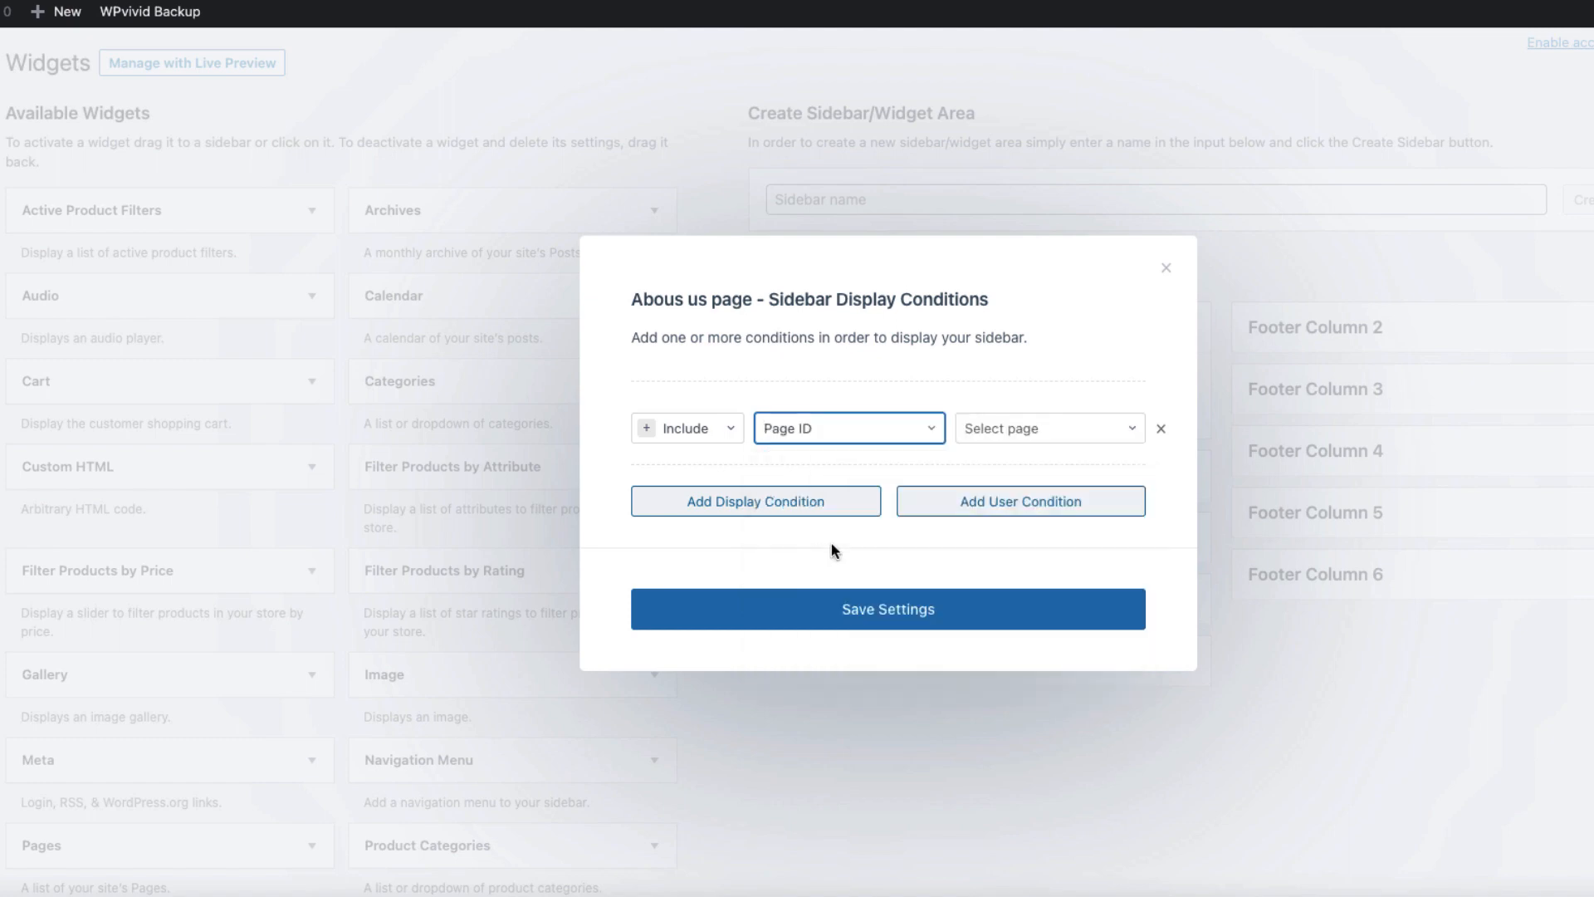
click(1021, 433)
click(804, 621)
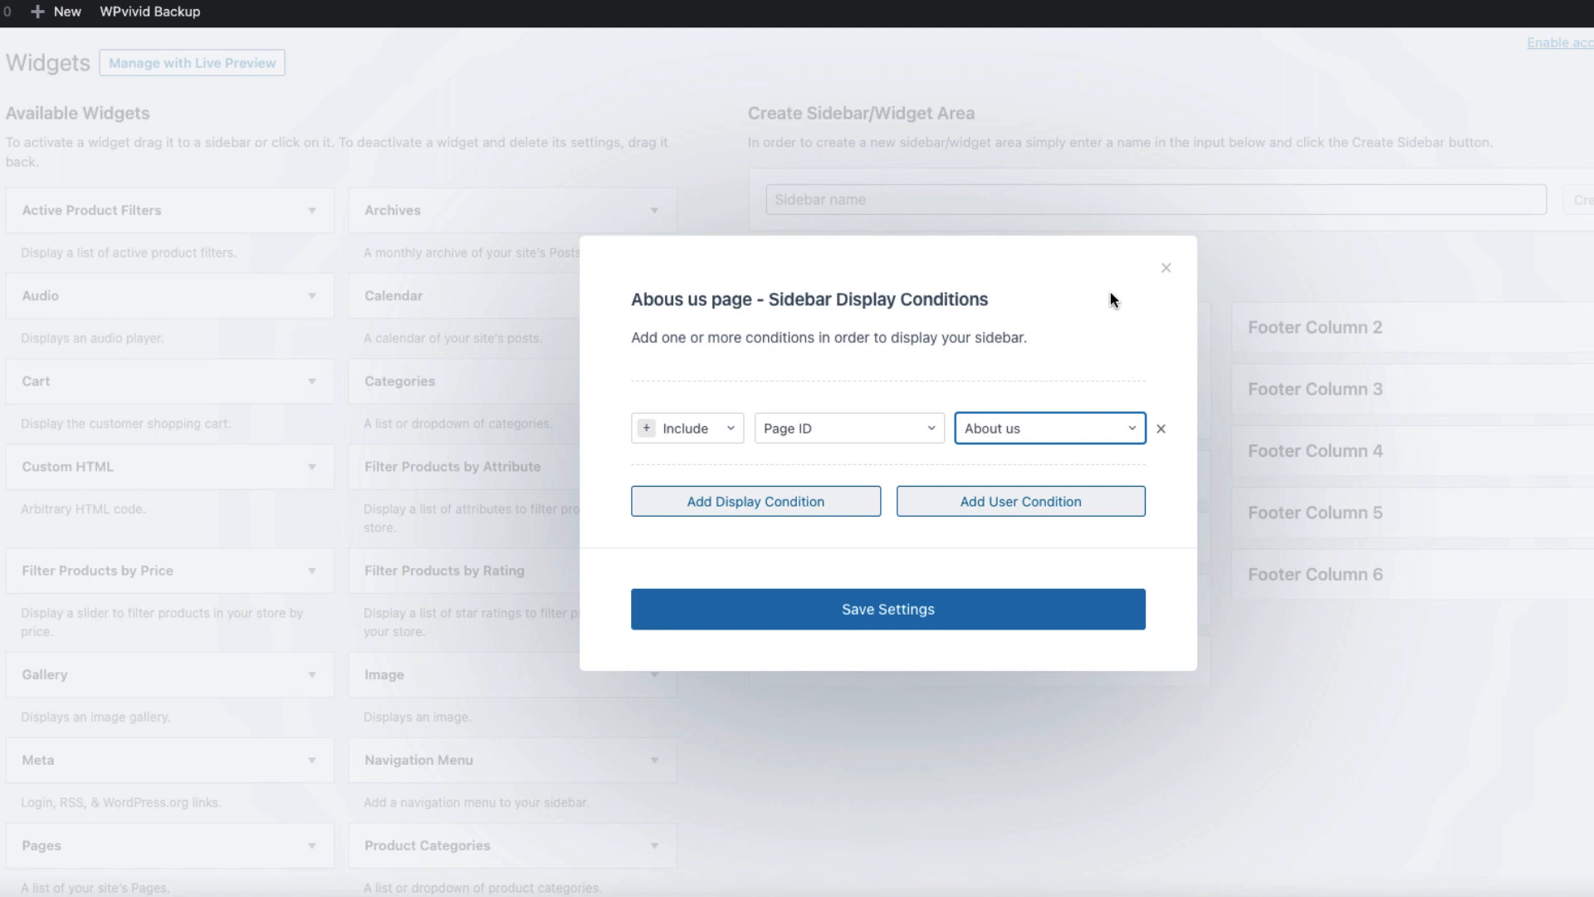
click(892, 610)
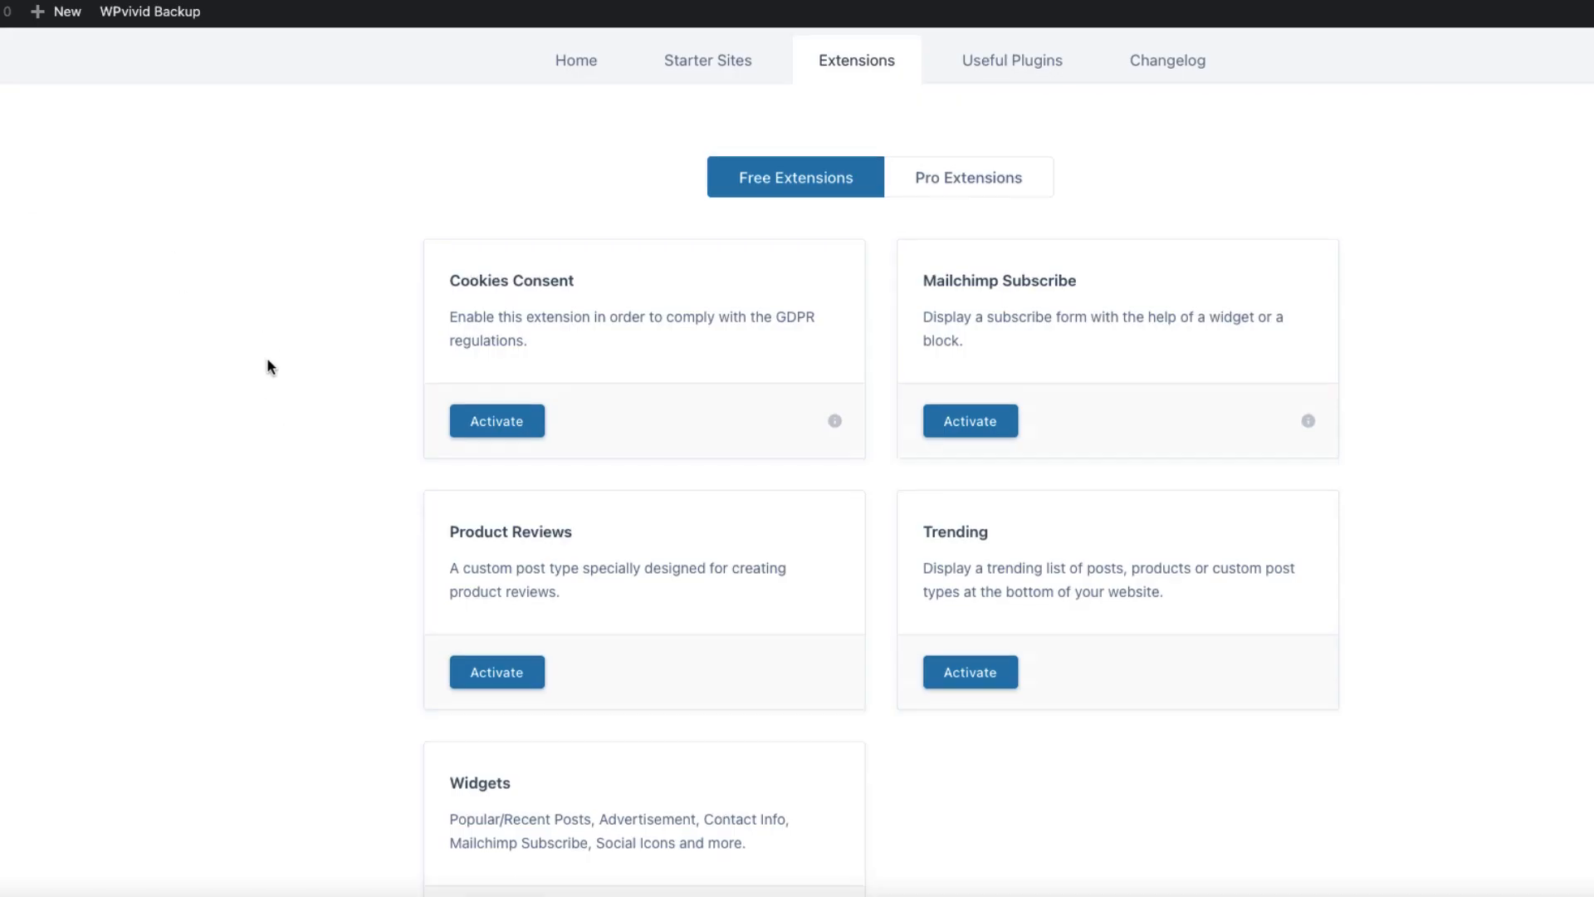
Activate Blocksy's free Widgets extension and add its About Me widget to the "Abous us page" sidebar
scroll(268, 359, down, 5)
click(498, 393)
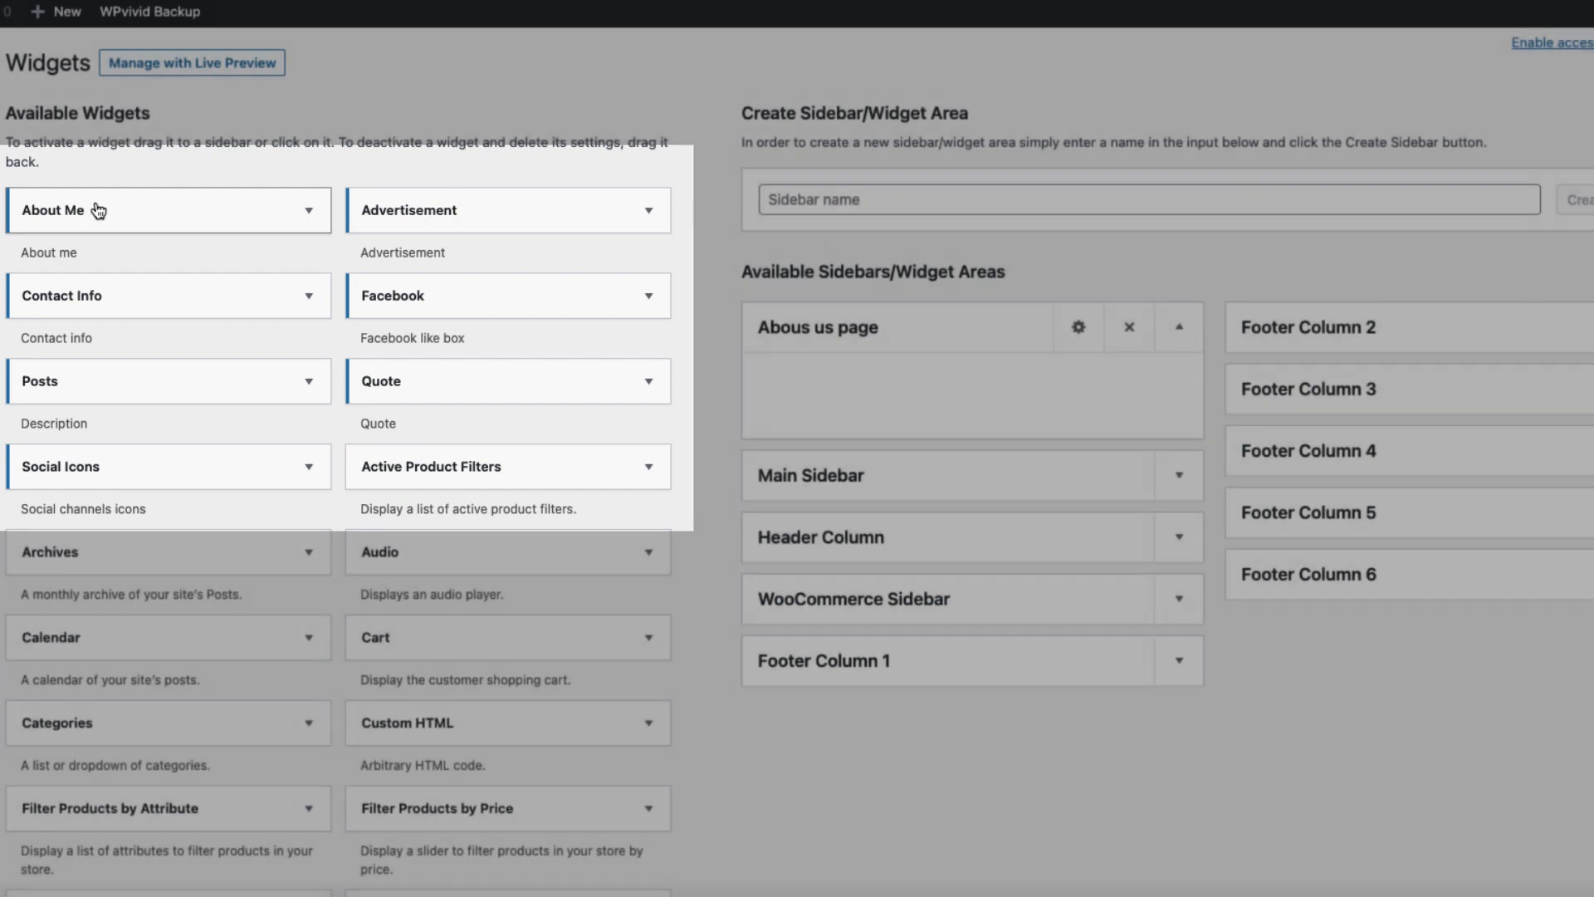
drag(98, 210, 876, 408)
click(1051, 452)
scroll(1051, 451, down, 2)
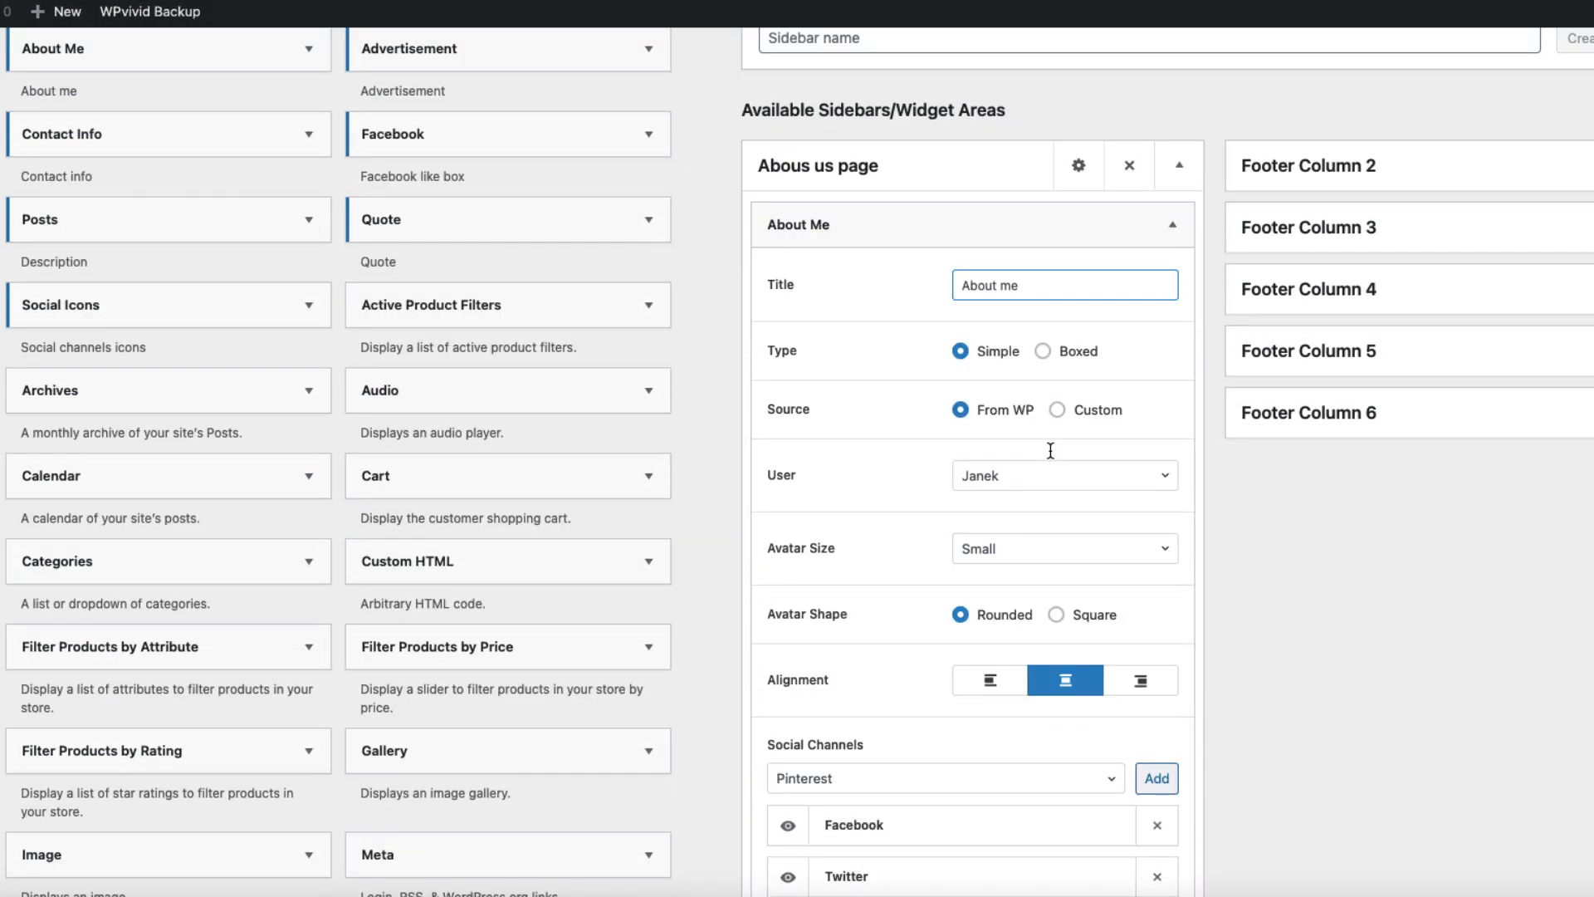
Replace the About Me widget in the "Abous us page" sidebar with the Advertisement widget
scroll(1034, 502, up, 2)
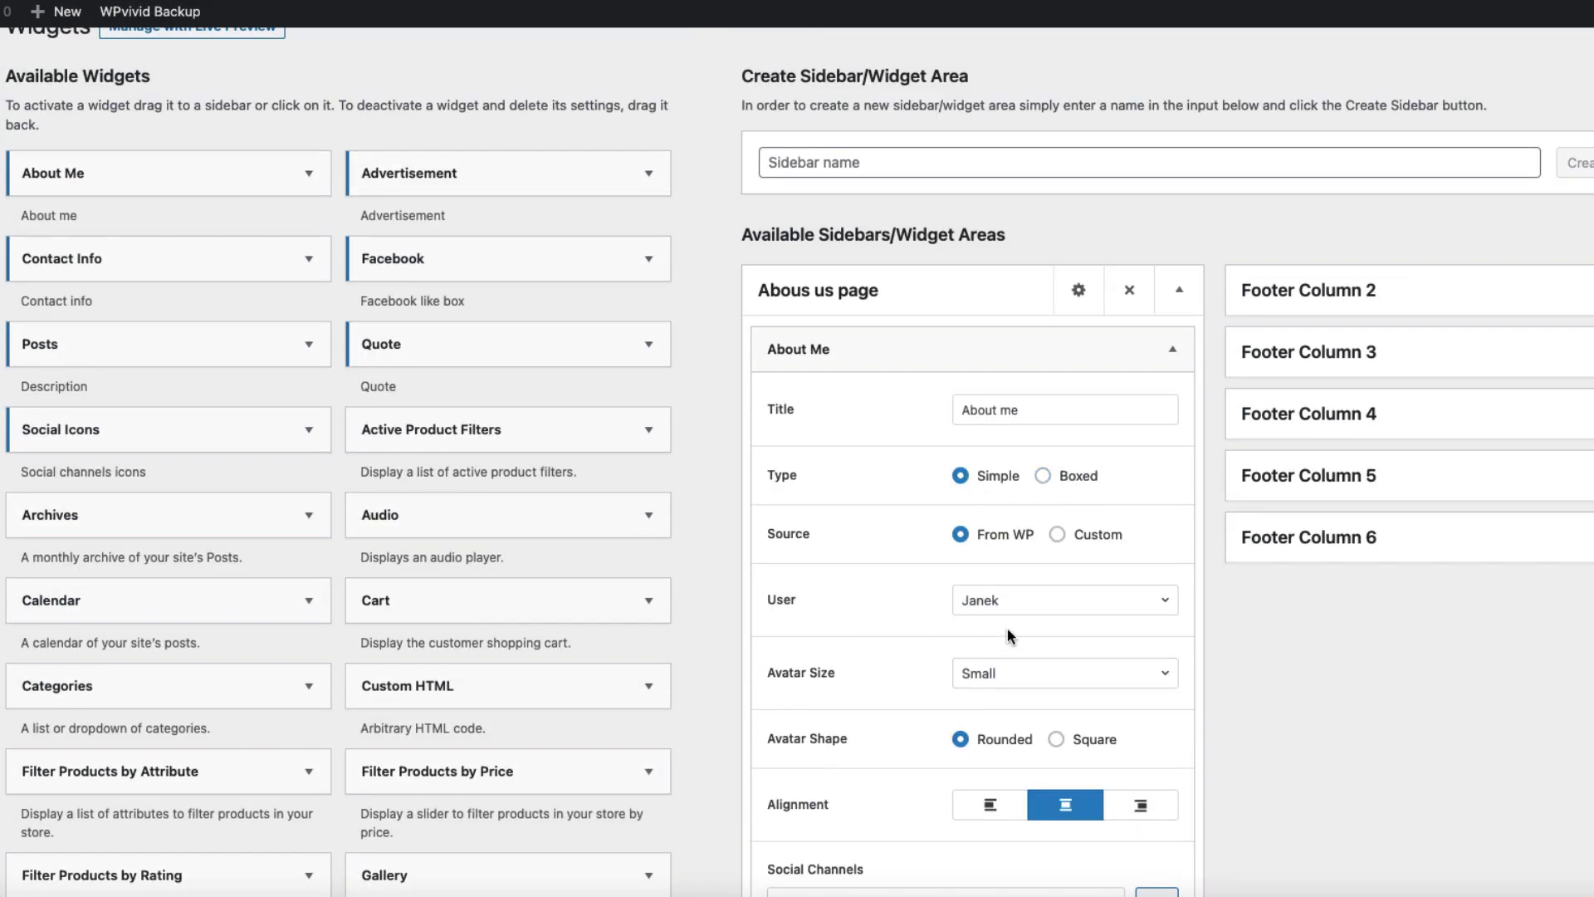
scroll(1023, 577, down, 3)
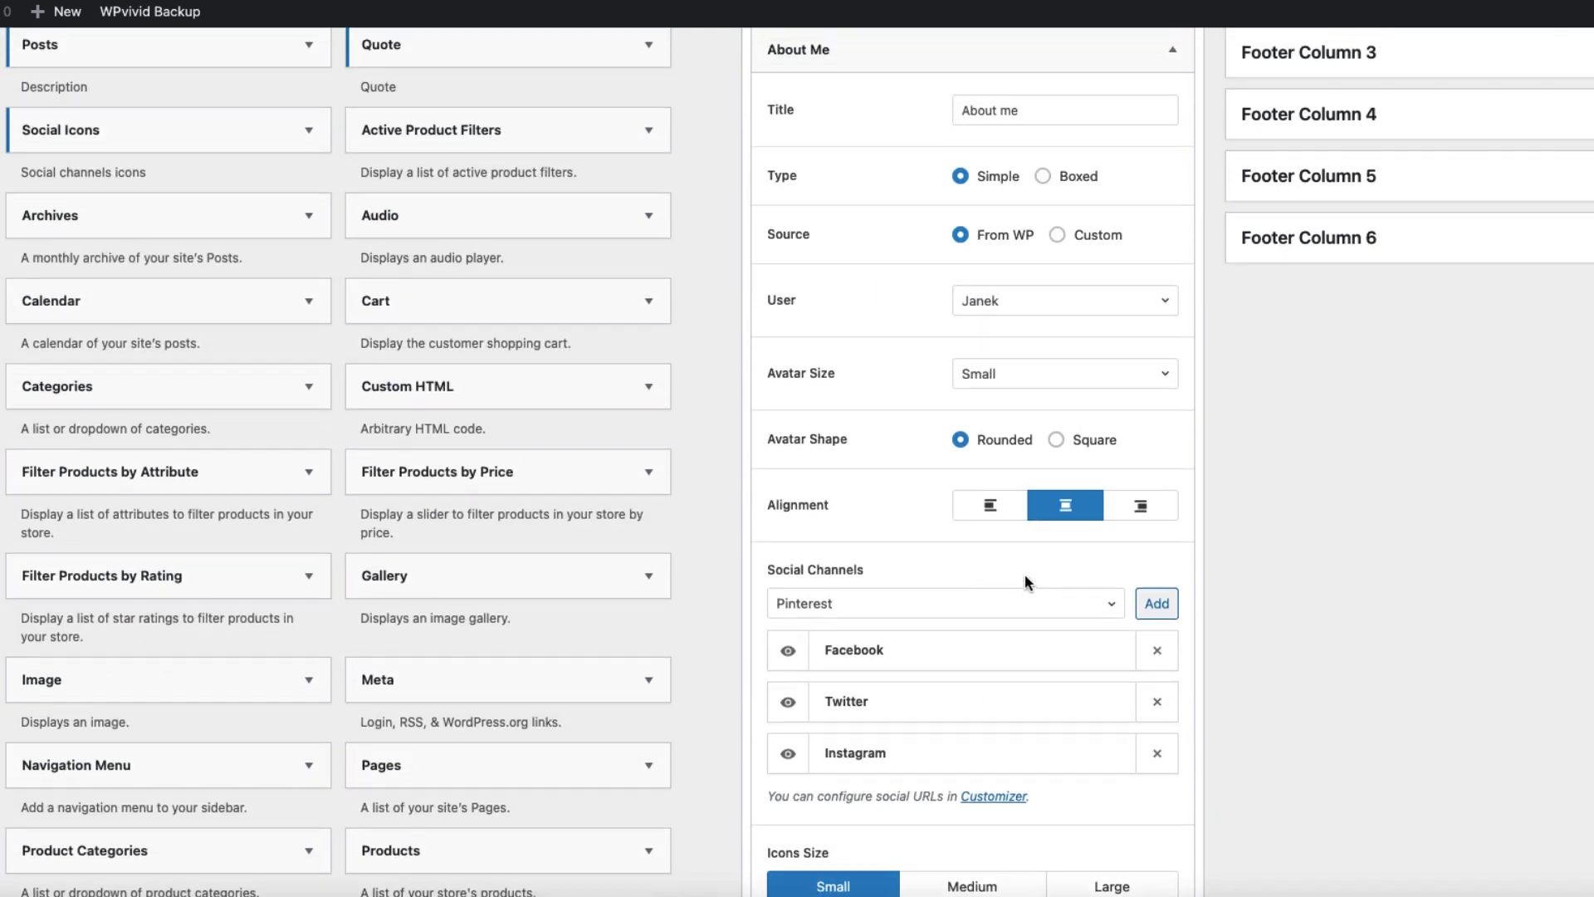
scroll(1025, 575, down, 1)
scroll(1025, 574, up, 4)
drag(874, 387, 277, 373)
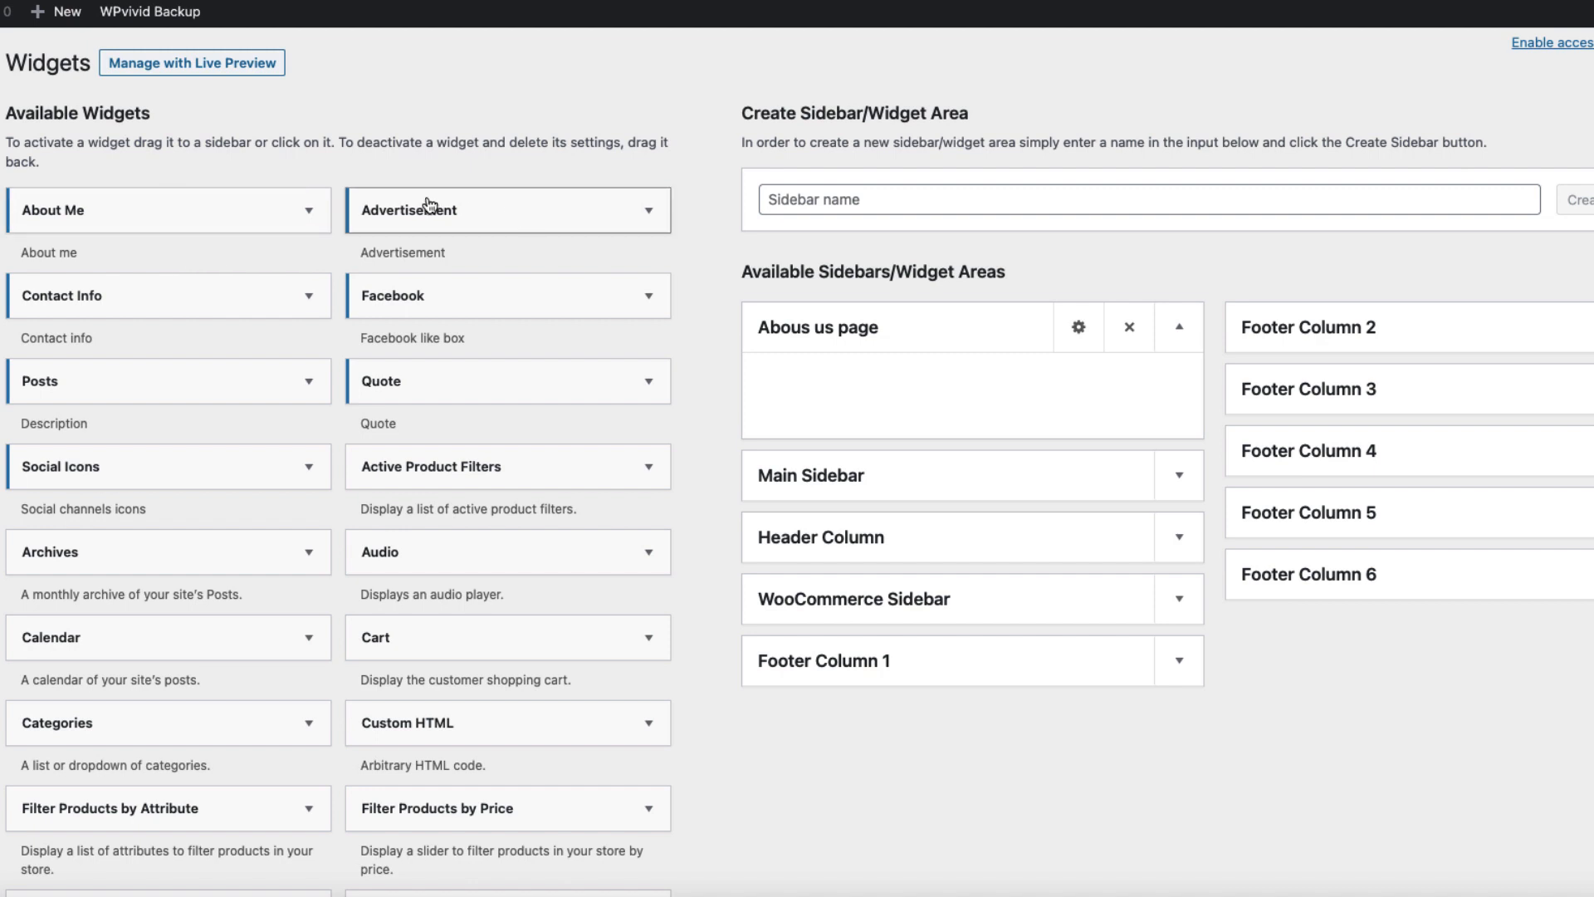
drag(428, 208, 836, 425)
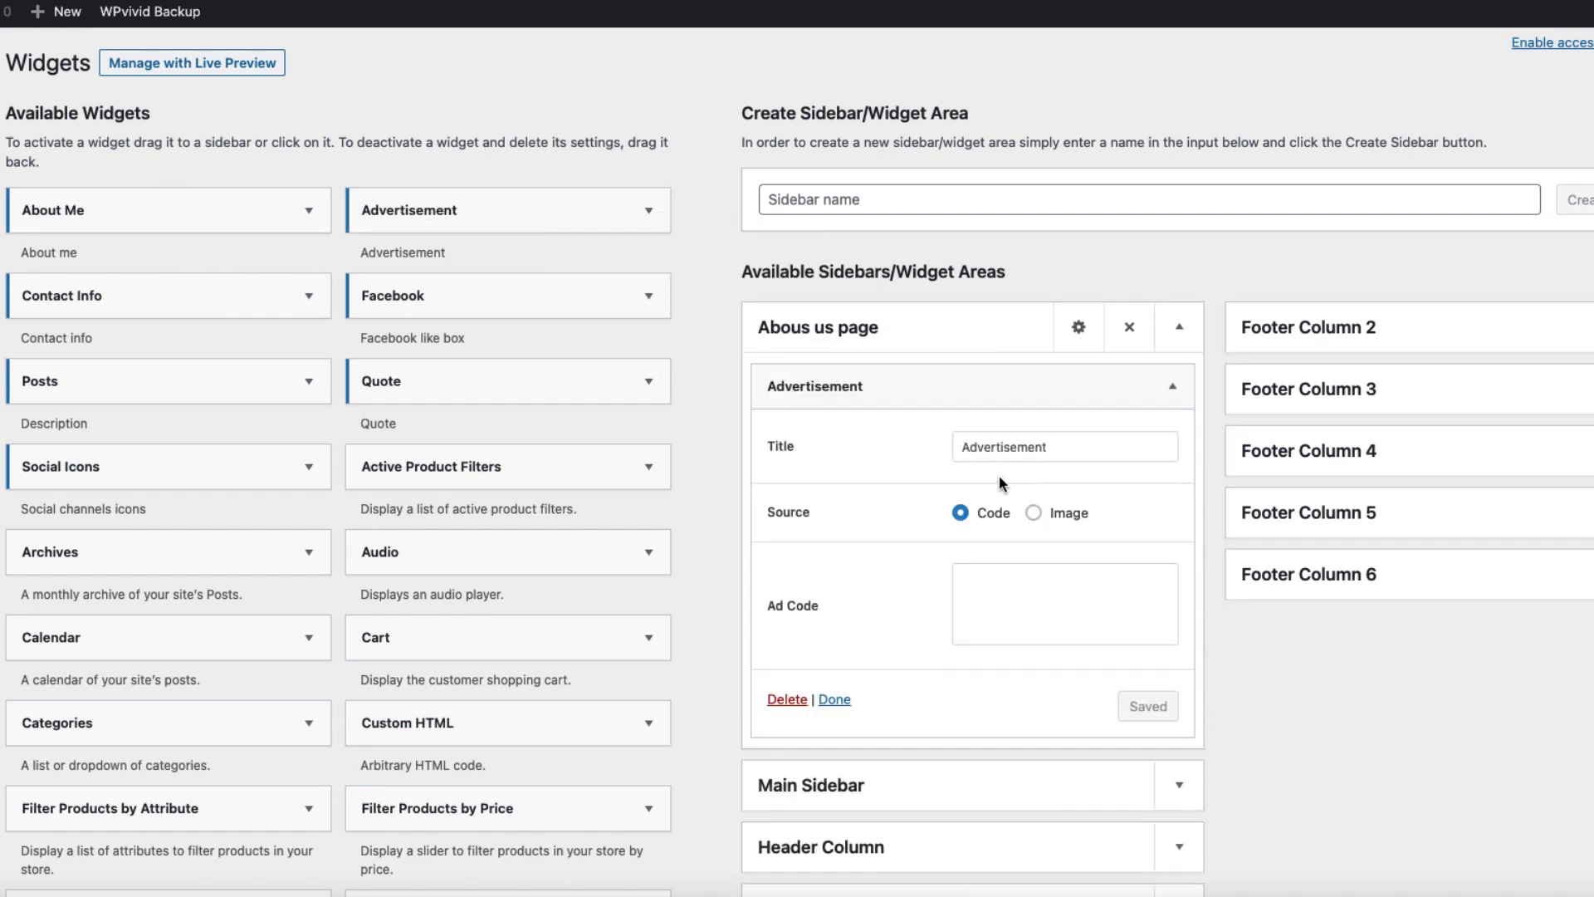
Set the Advertisement widget's title to "SALE!!!"
click(1064, 447)
drag(1051, 446, 900, 442)
text(SALE!!!)
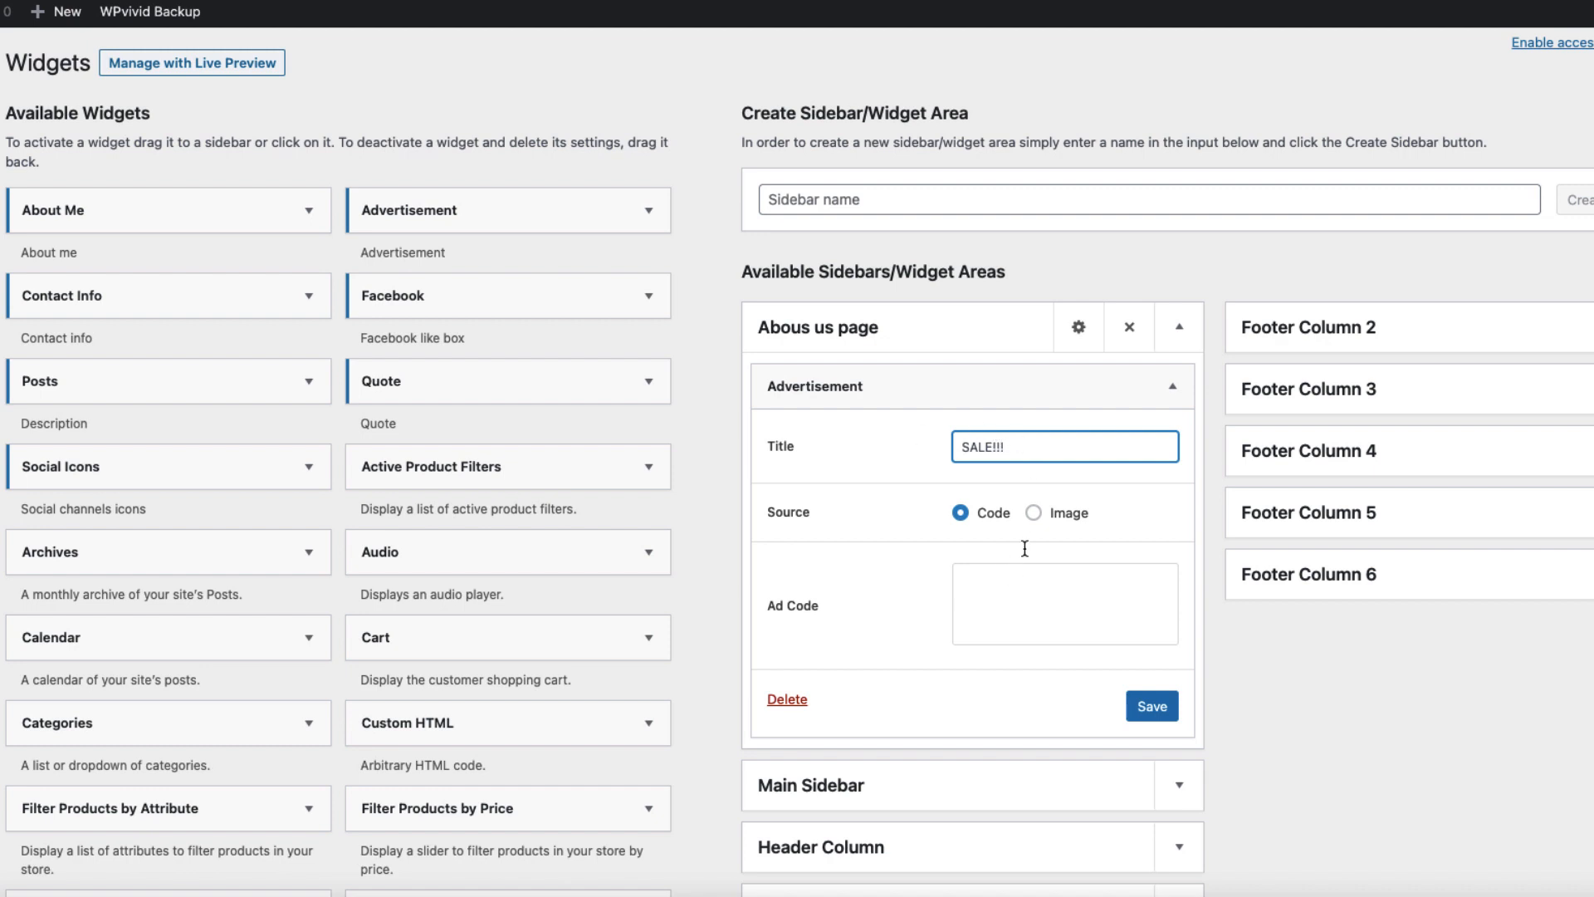
click(1007, 599)
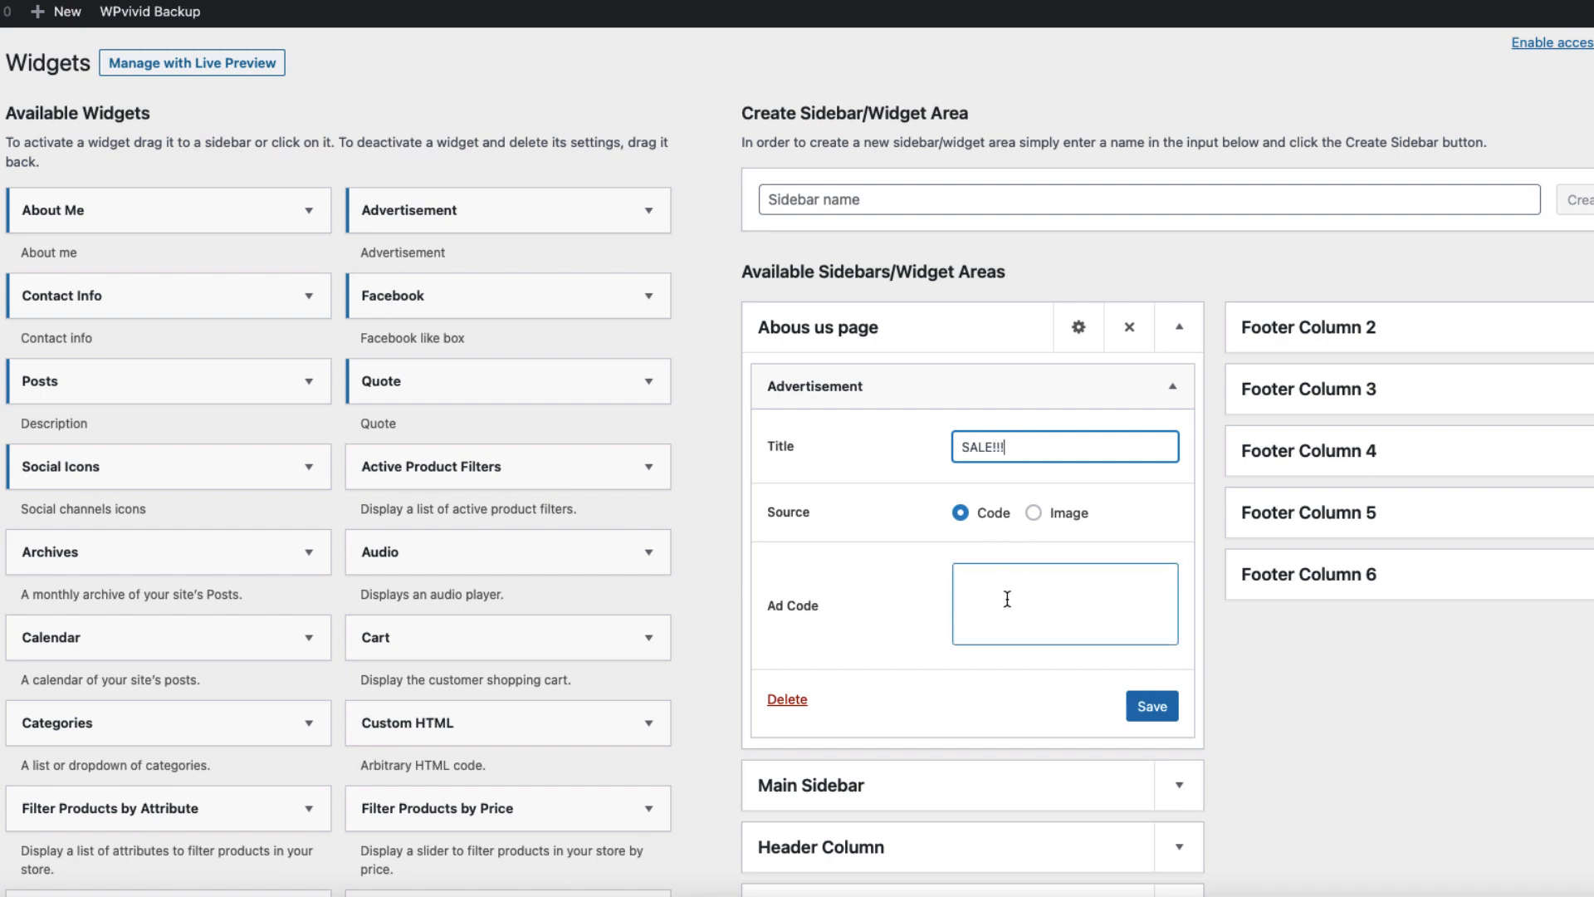
Switch the Advertisement widget's source to Image, choose the electric toothbrush picture from the media library, and save the widget
click(1037, 513)
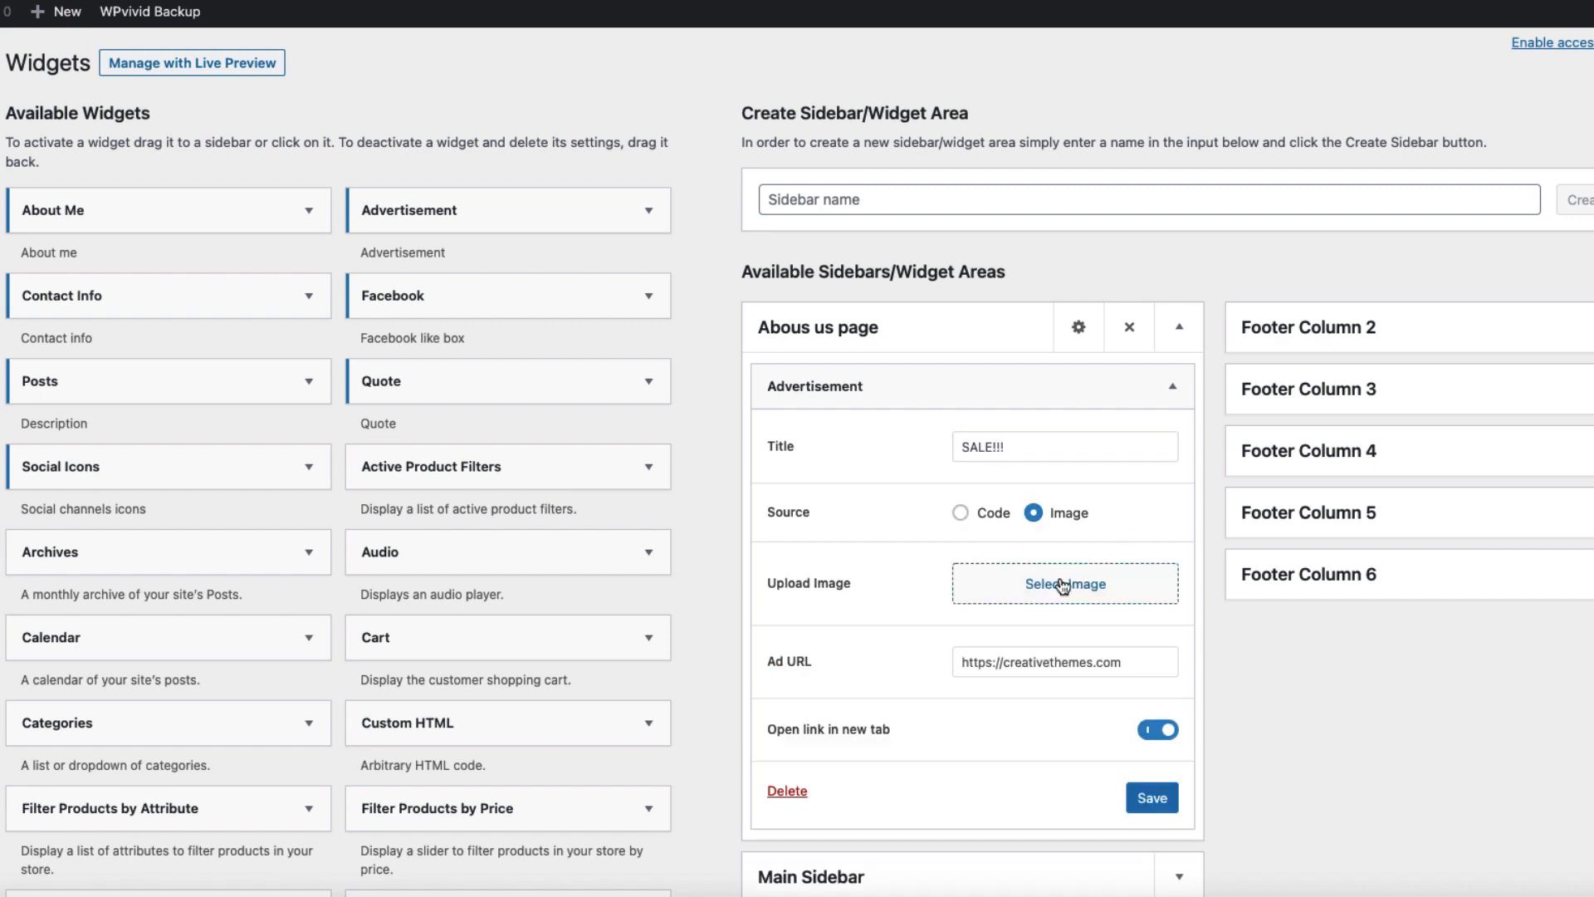
click(1061, 576)
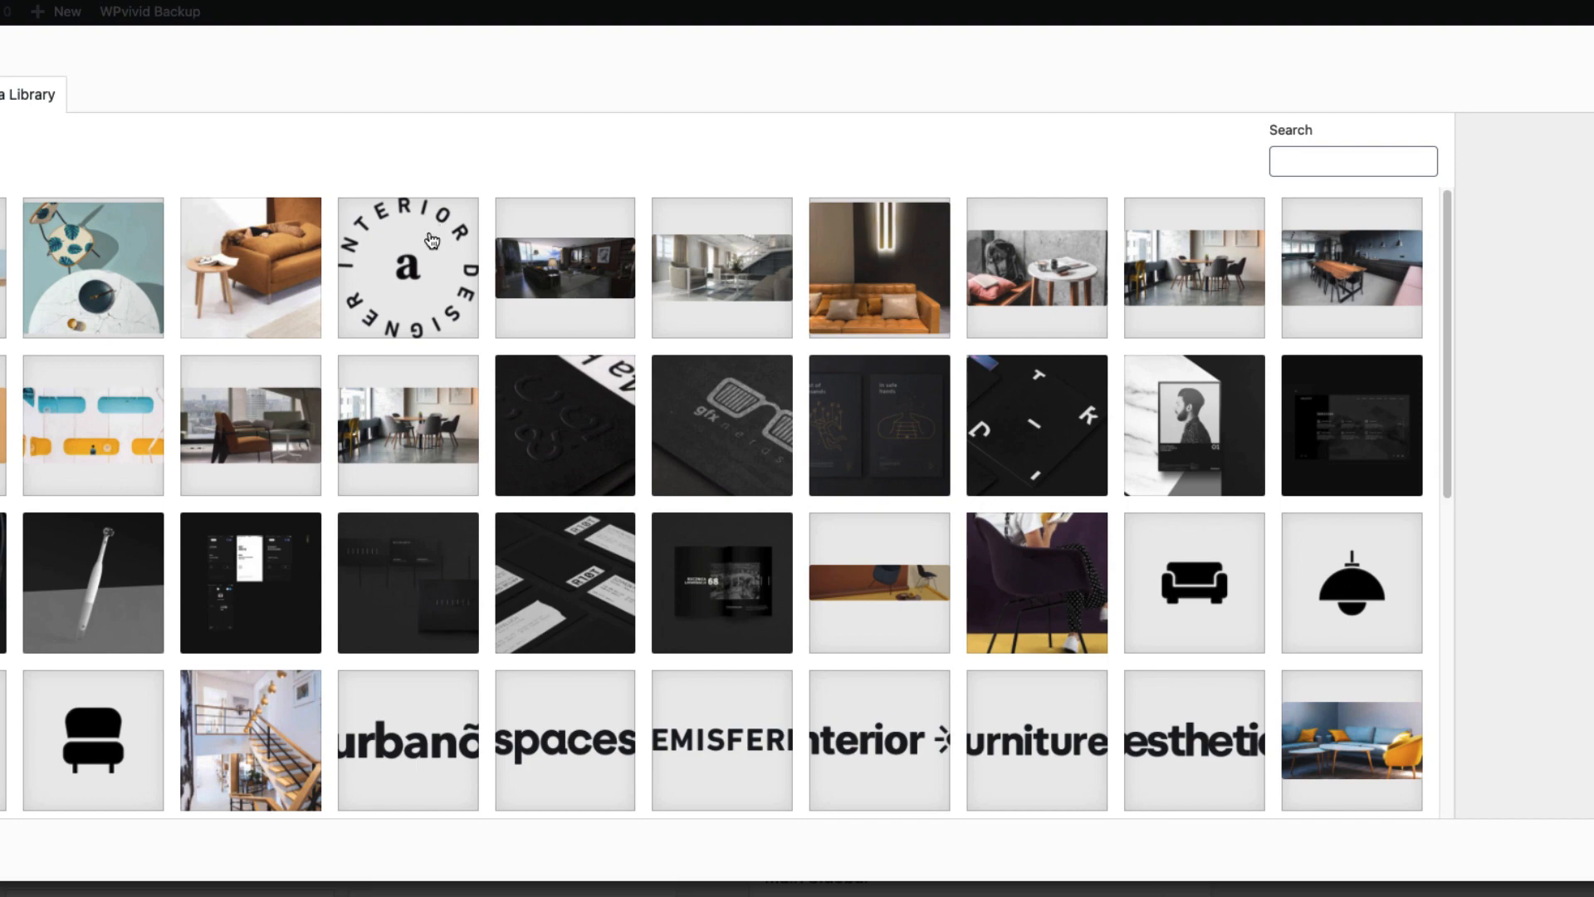
click(79, 569)
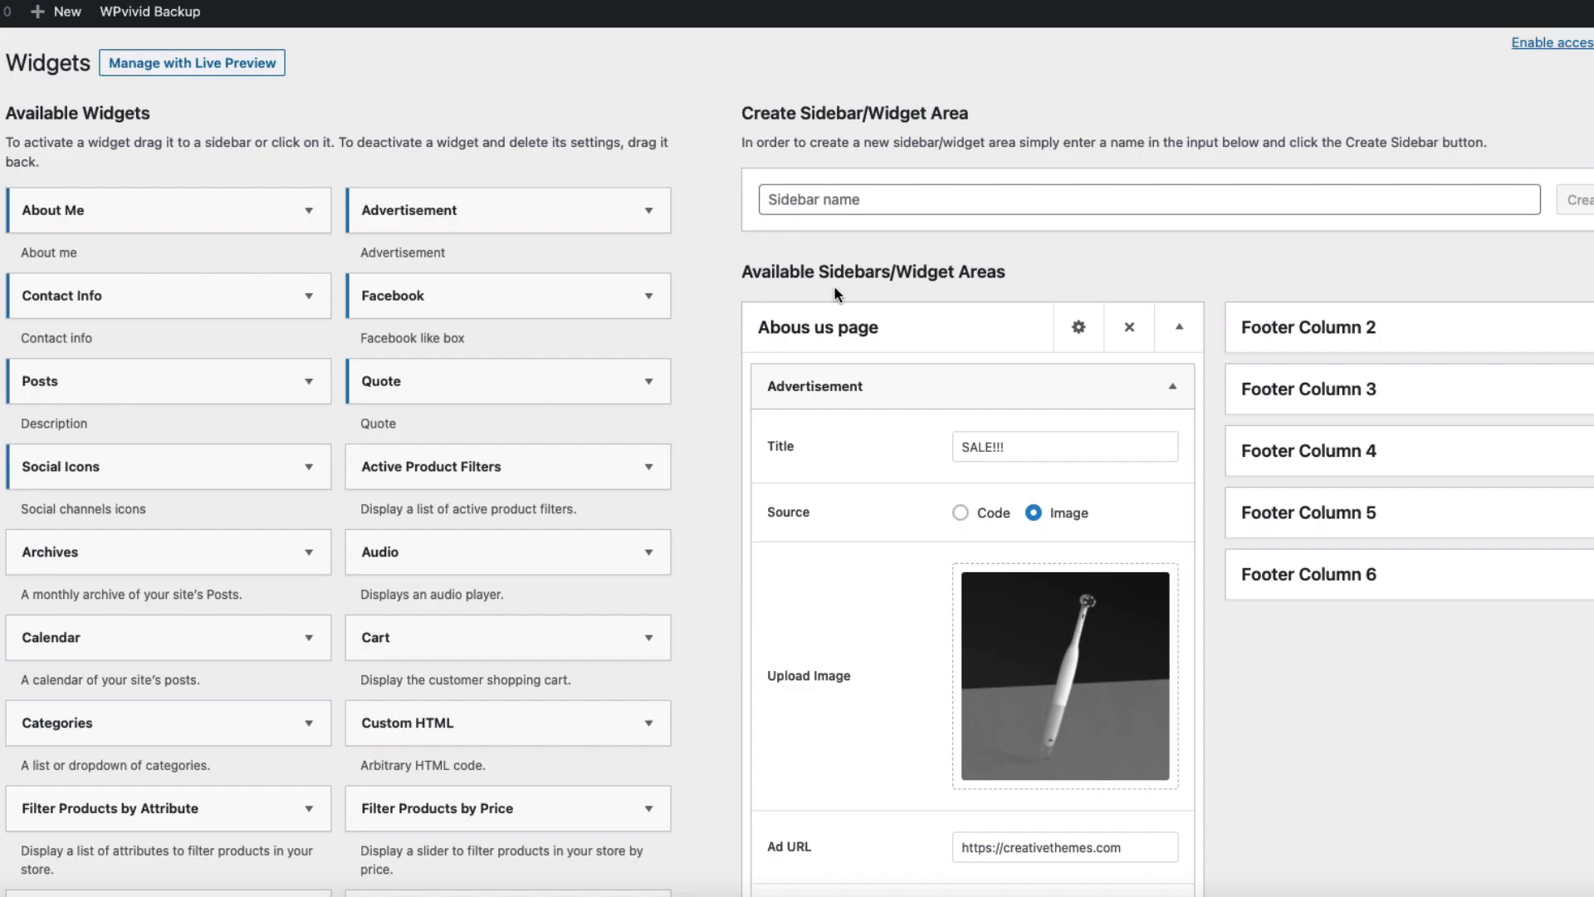
scroll(988, 420, down, 5)
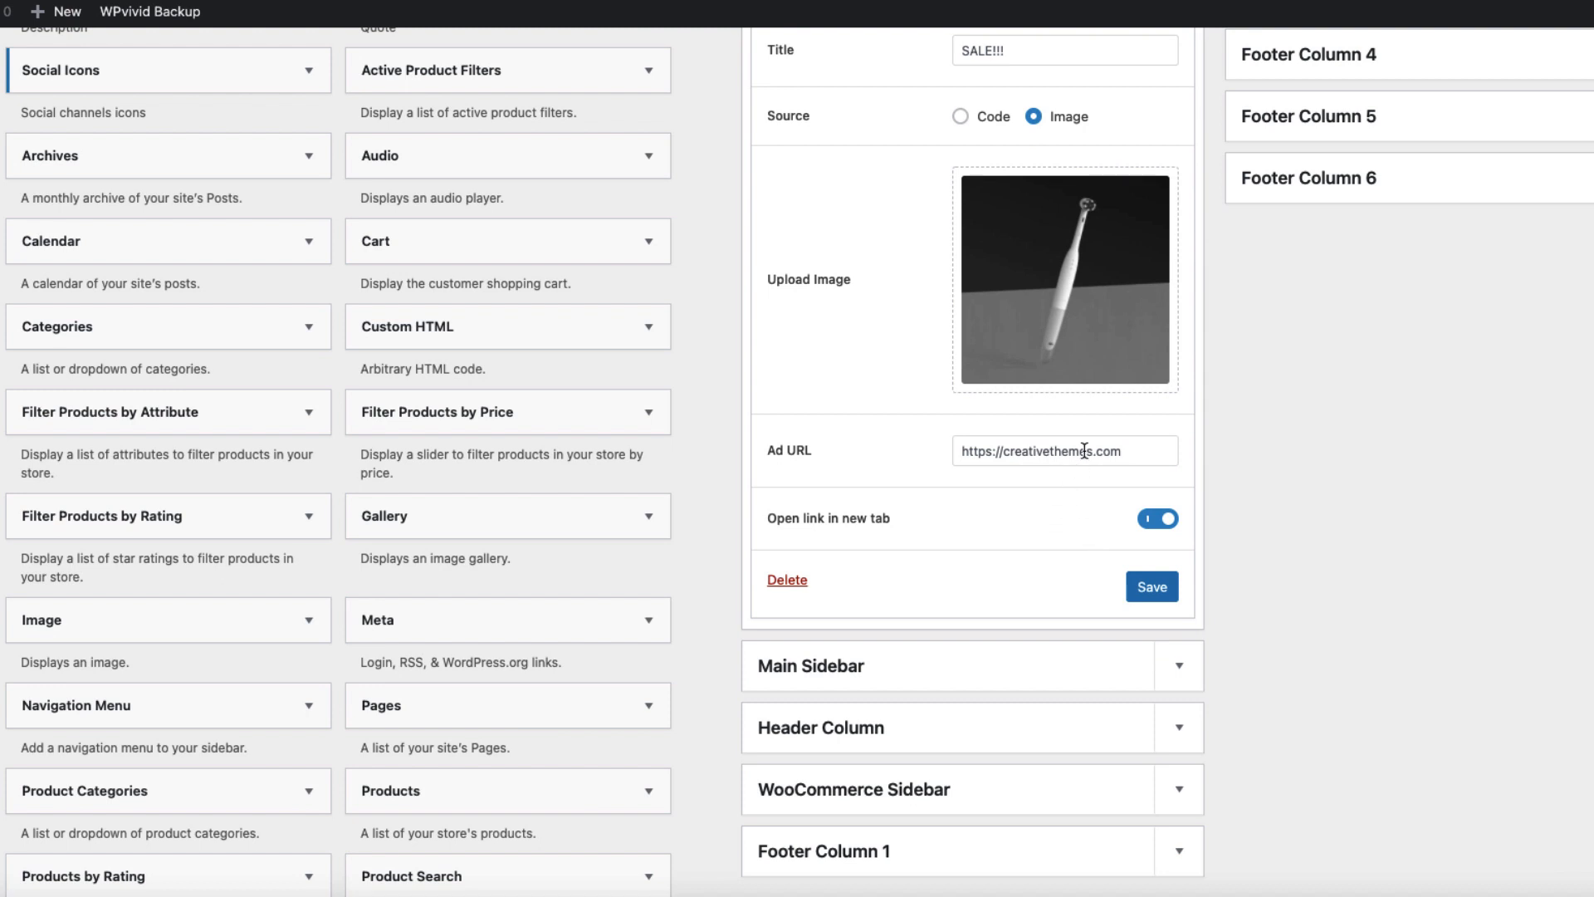
drag(1123, 450, 1006, 448)
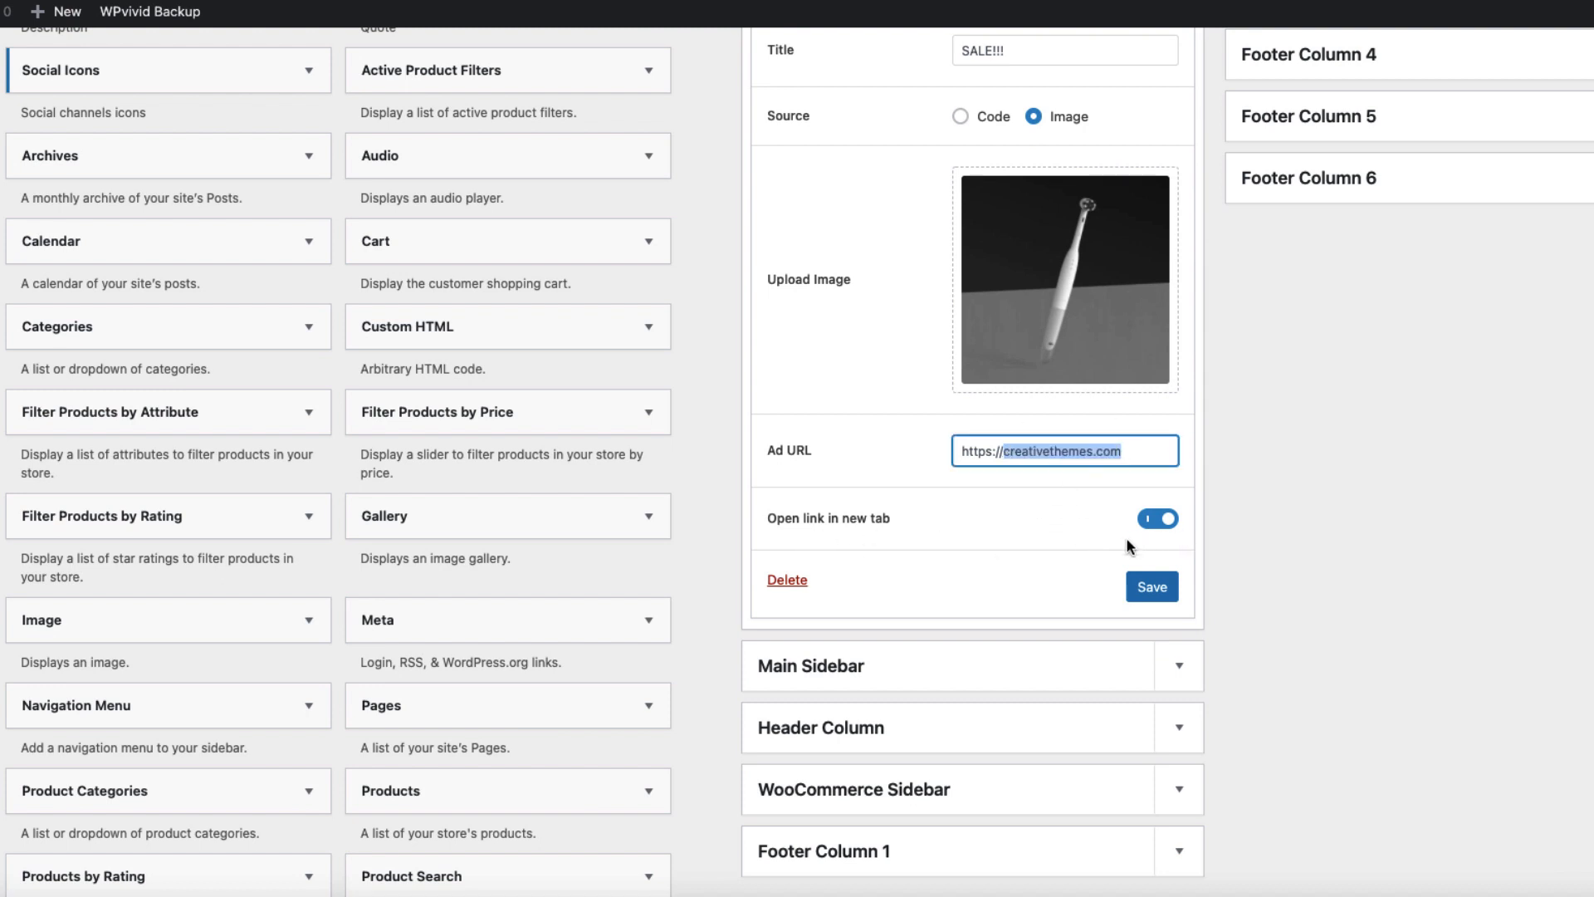
click(1148, 593)
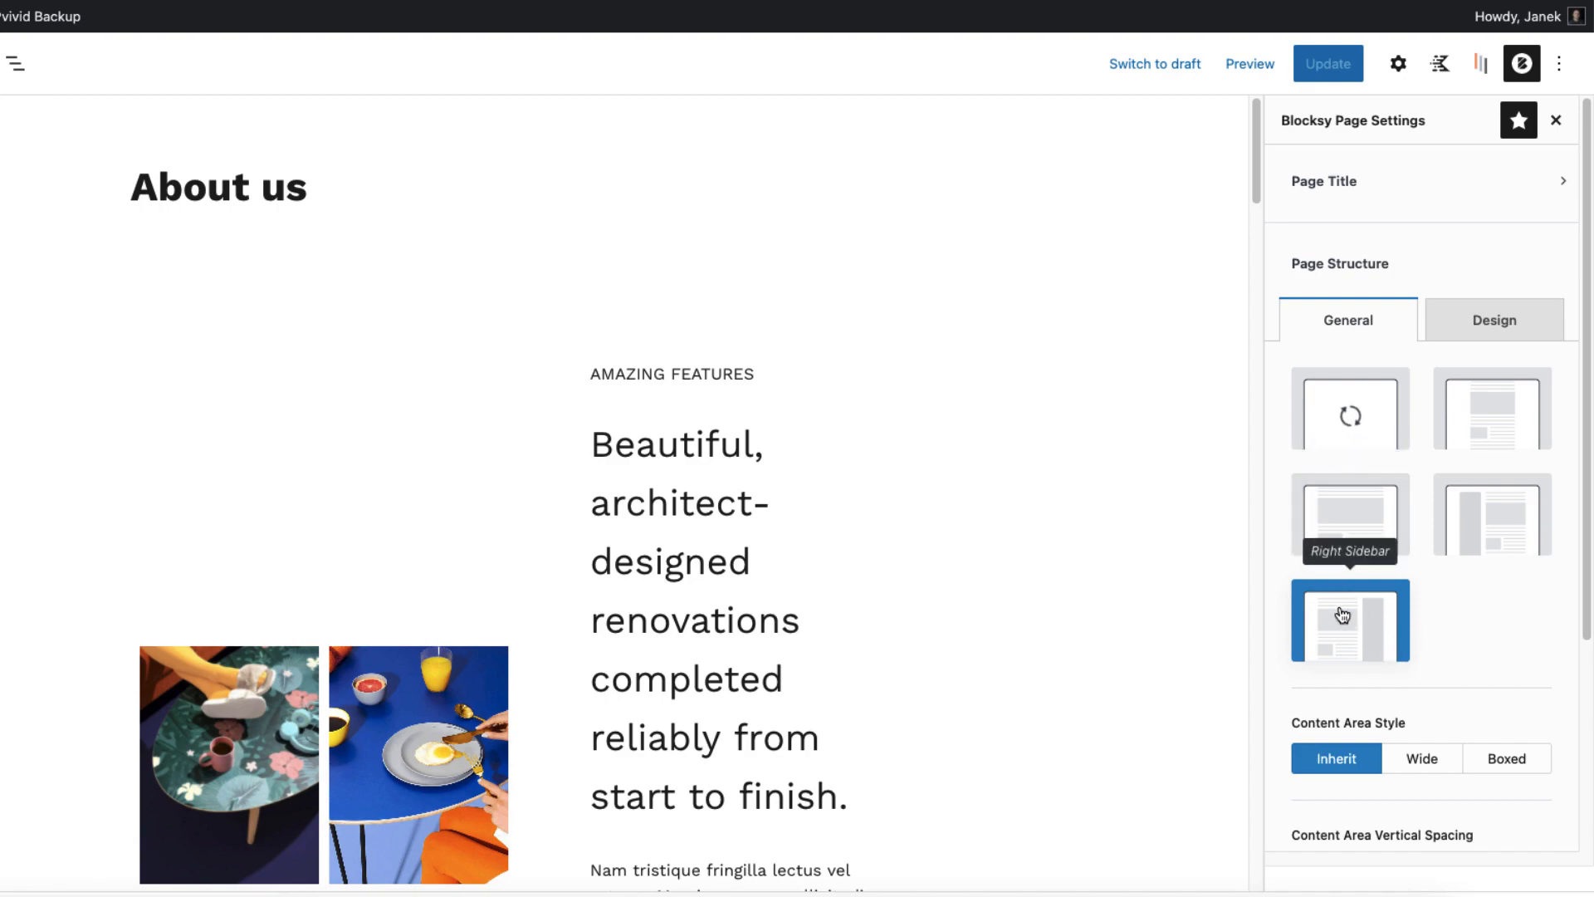
Open the published About us page in a new browser tab and examine its sidebar along the page
scroll(843, 451, down, 10)
scroll(843, 452, down, 15)
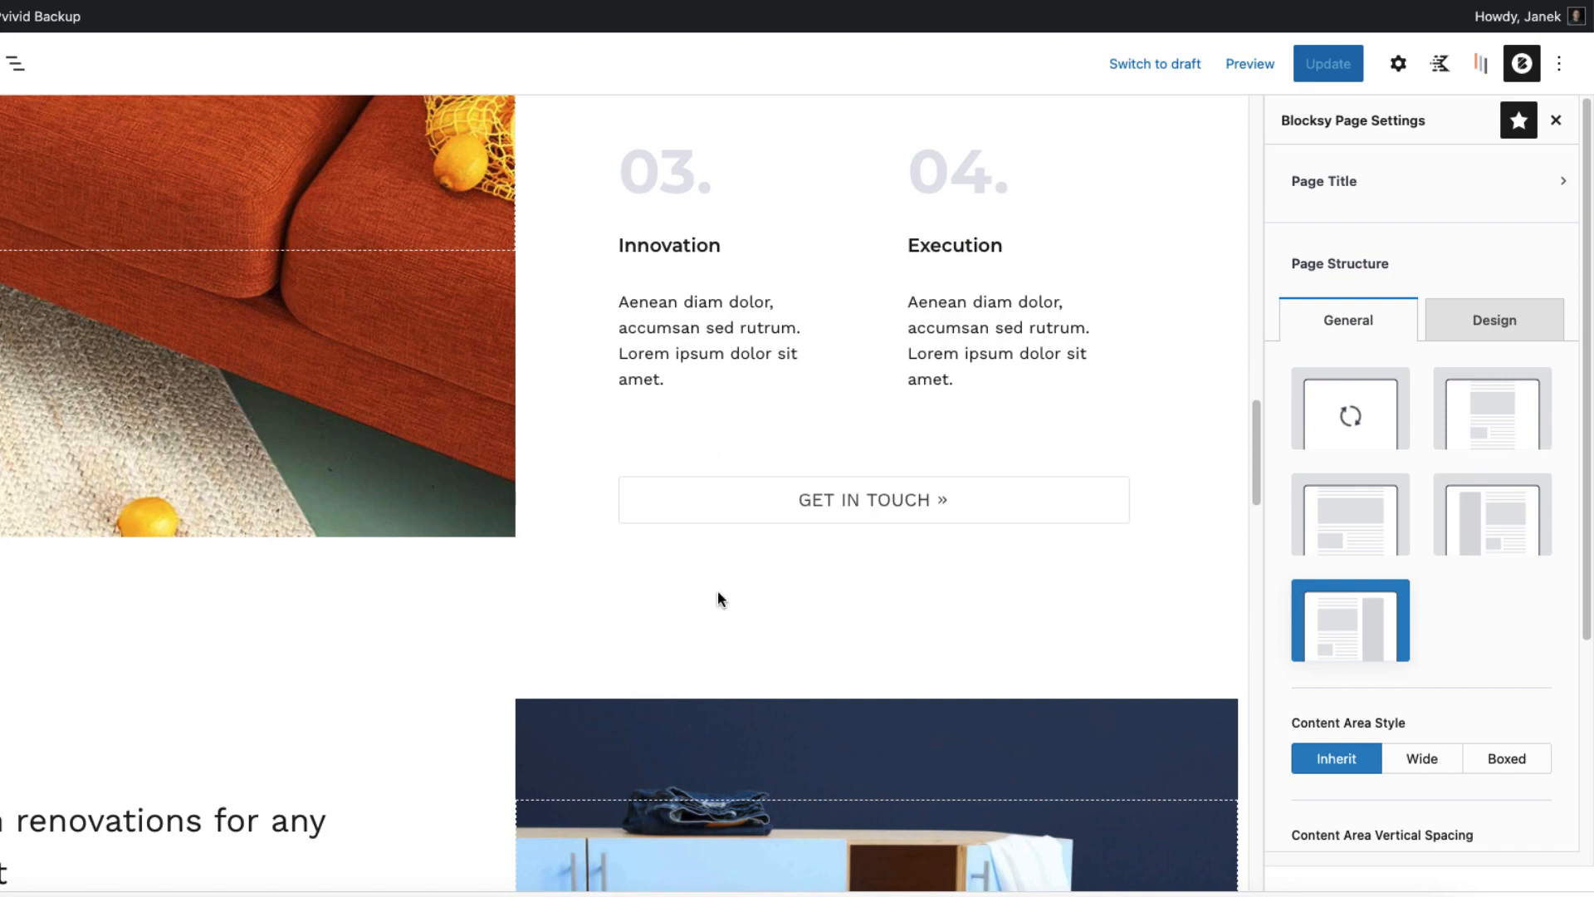
scroll(714, 590, up, 6)
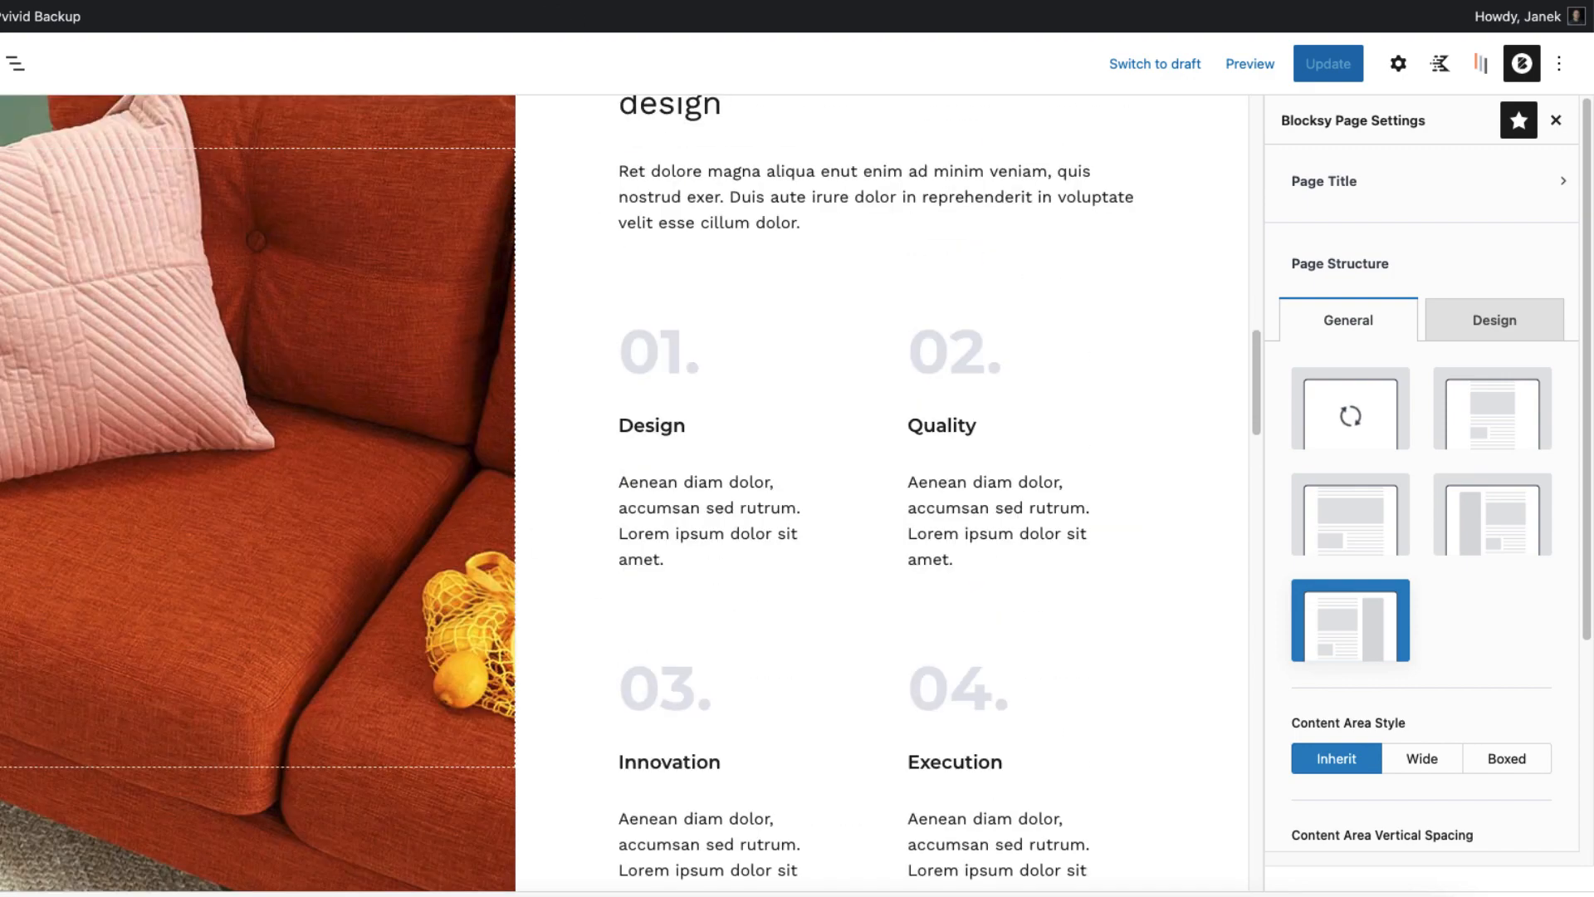
right_click(1, 15)
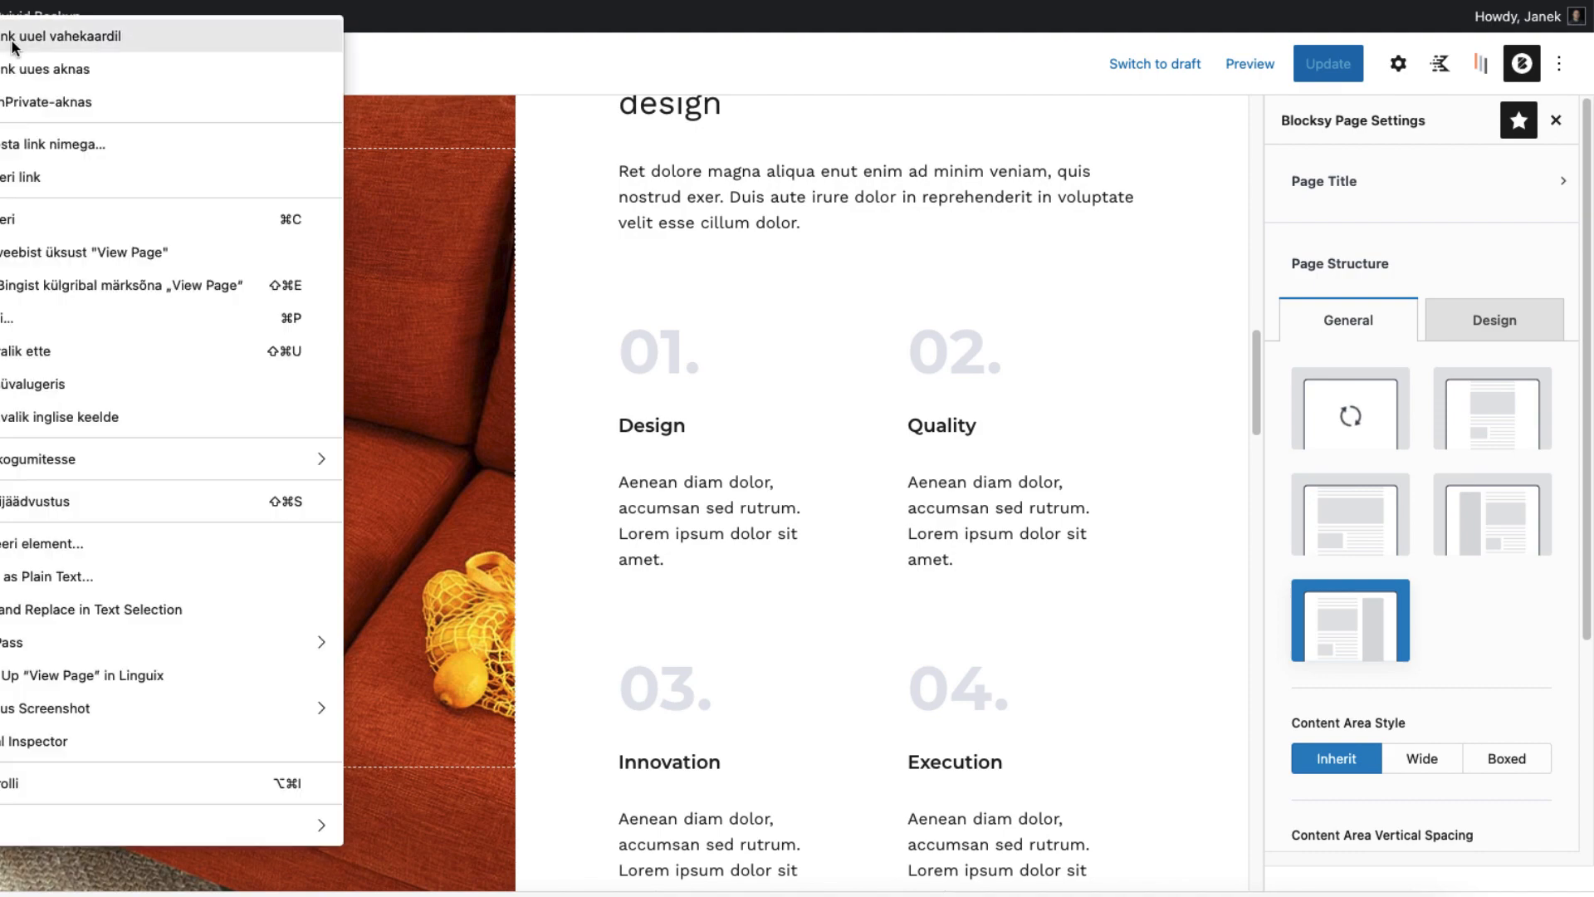
click(11, 43)
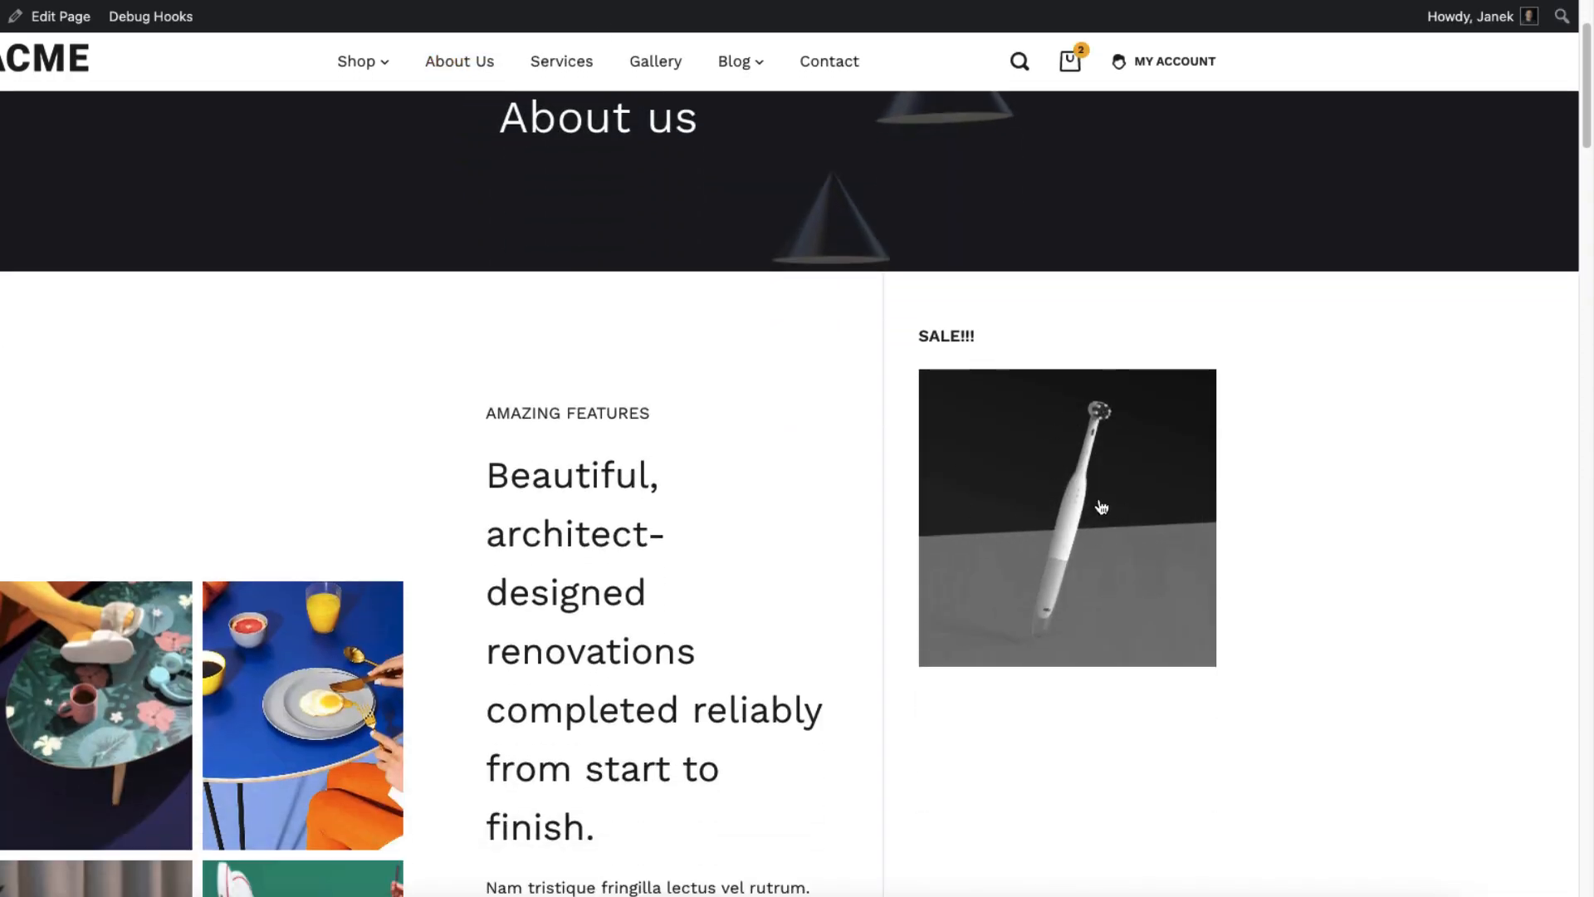
scroll(1101, 507, down, 15)
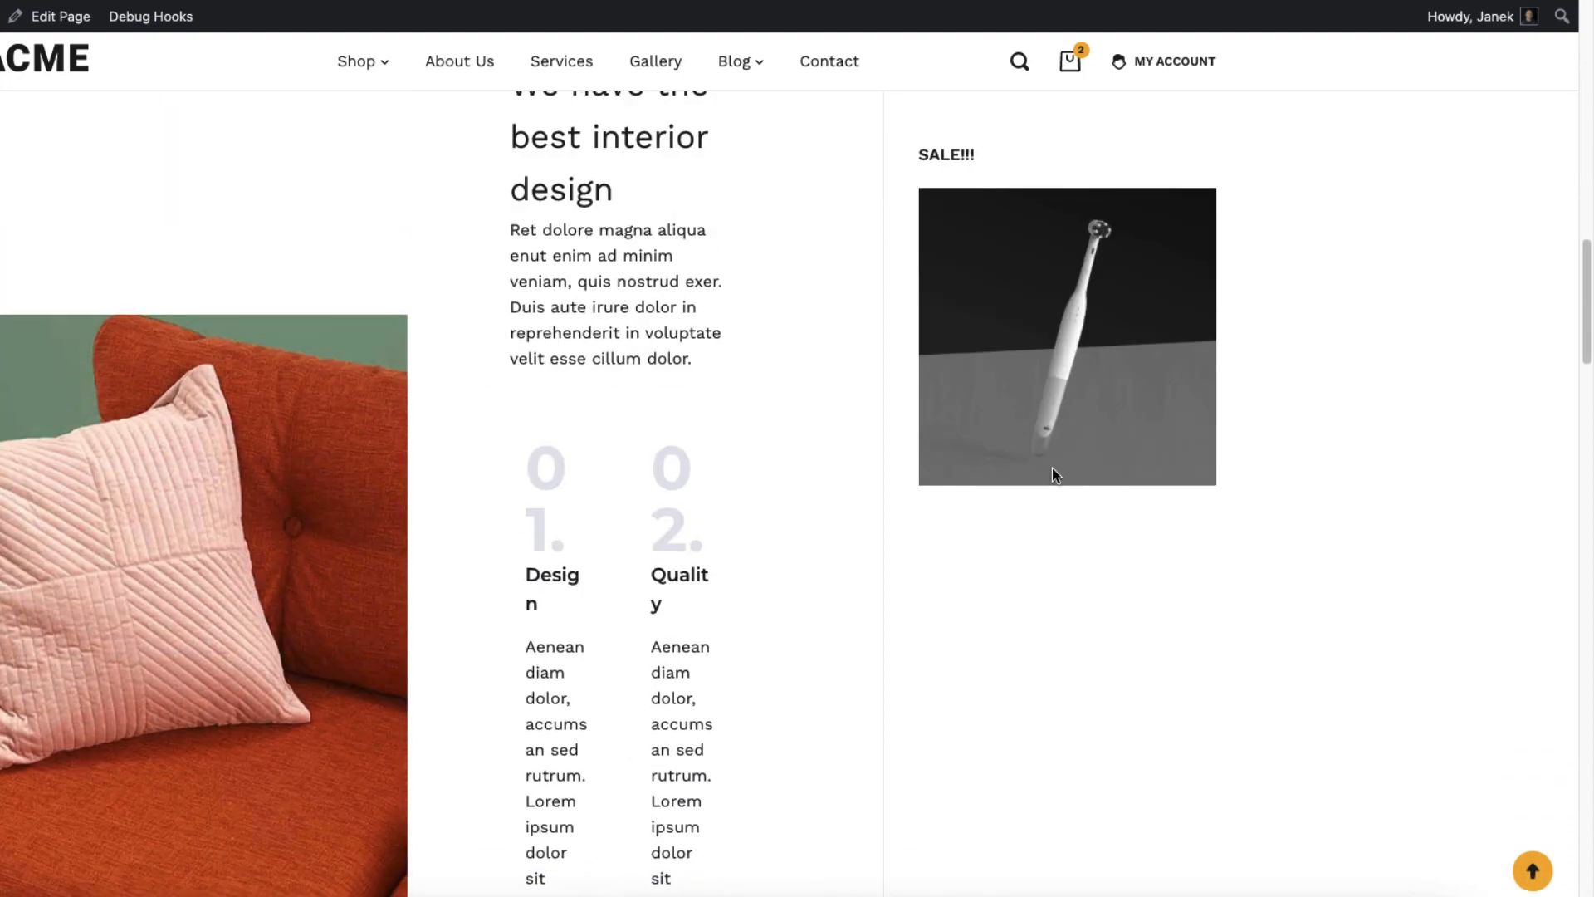
Open the Services page for editing, set its page structure to Right Sidebar, and update the page
click(565, 63)
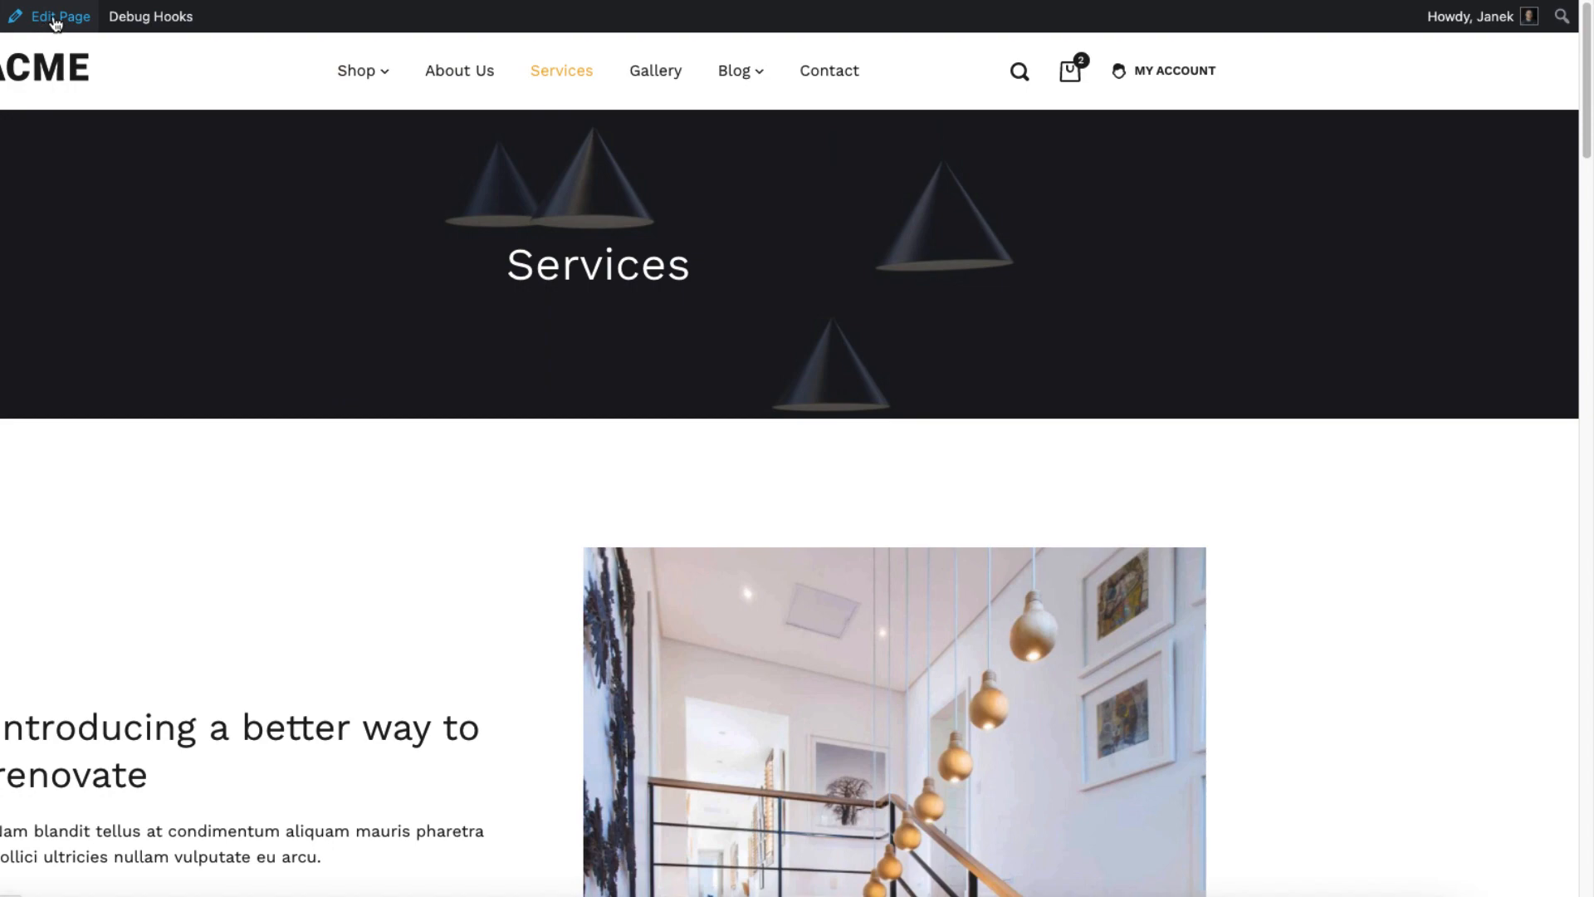
click(55, 19)
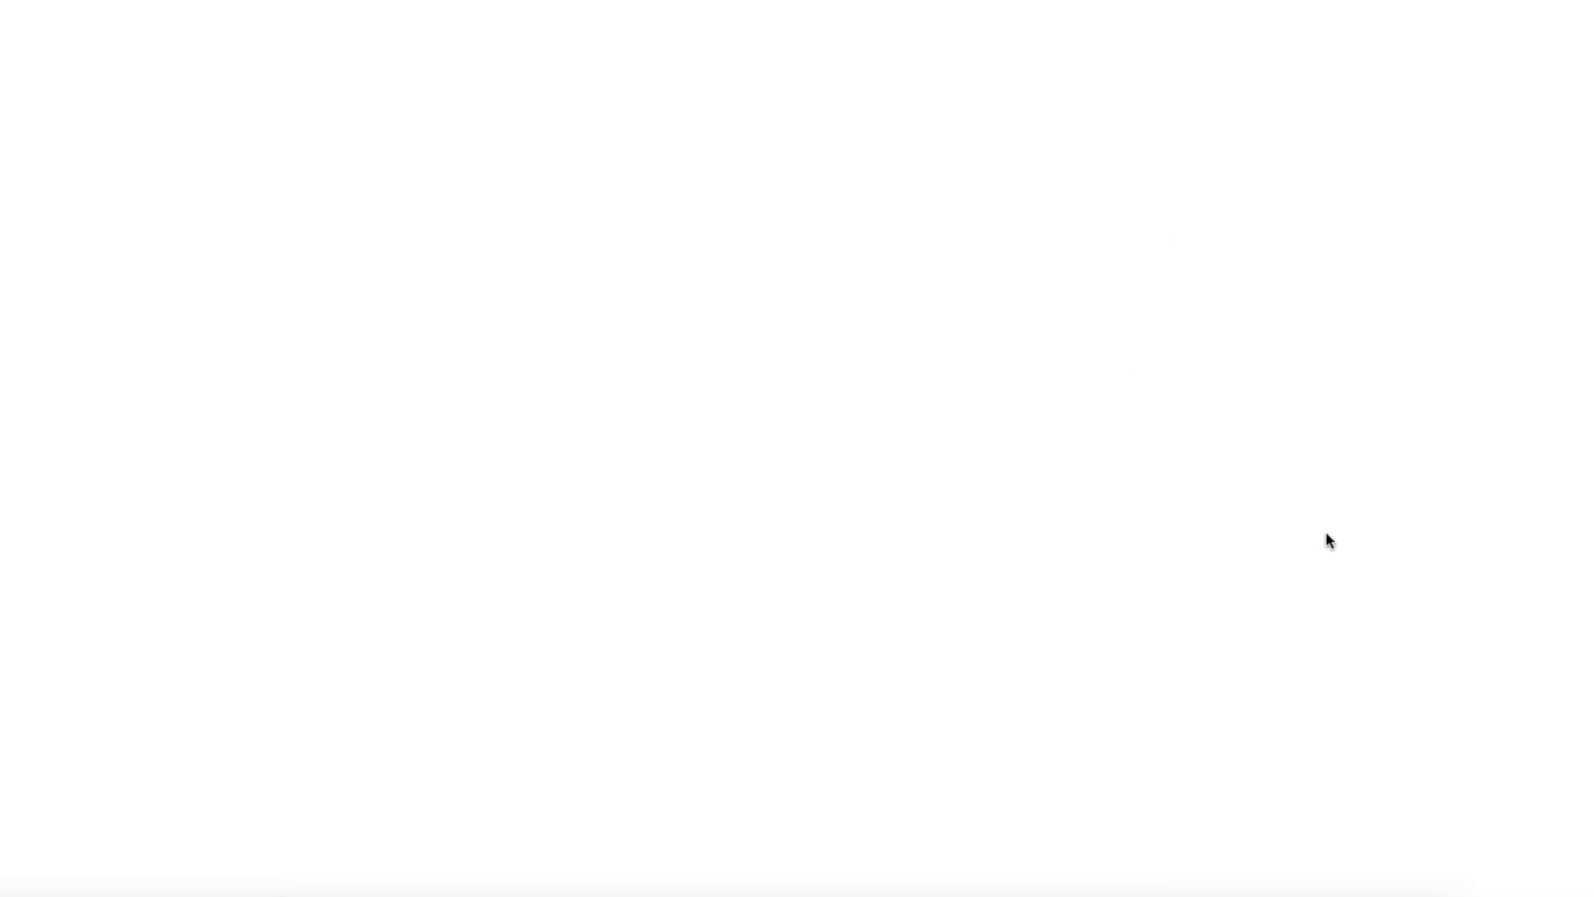
scroll(1327, 541, down, 2)
click(1351, 498)
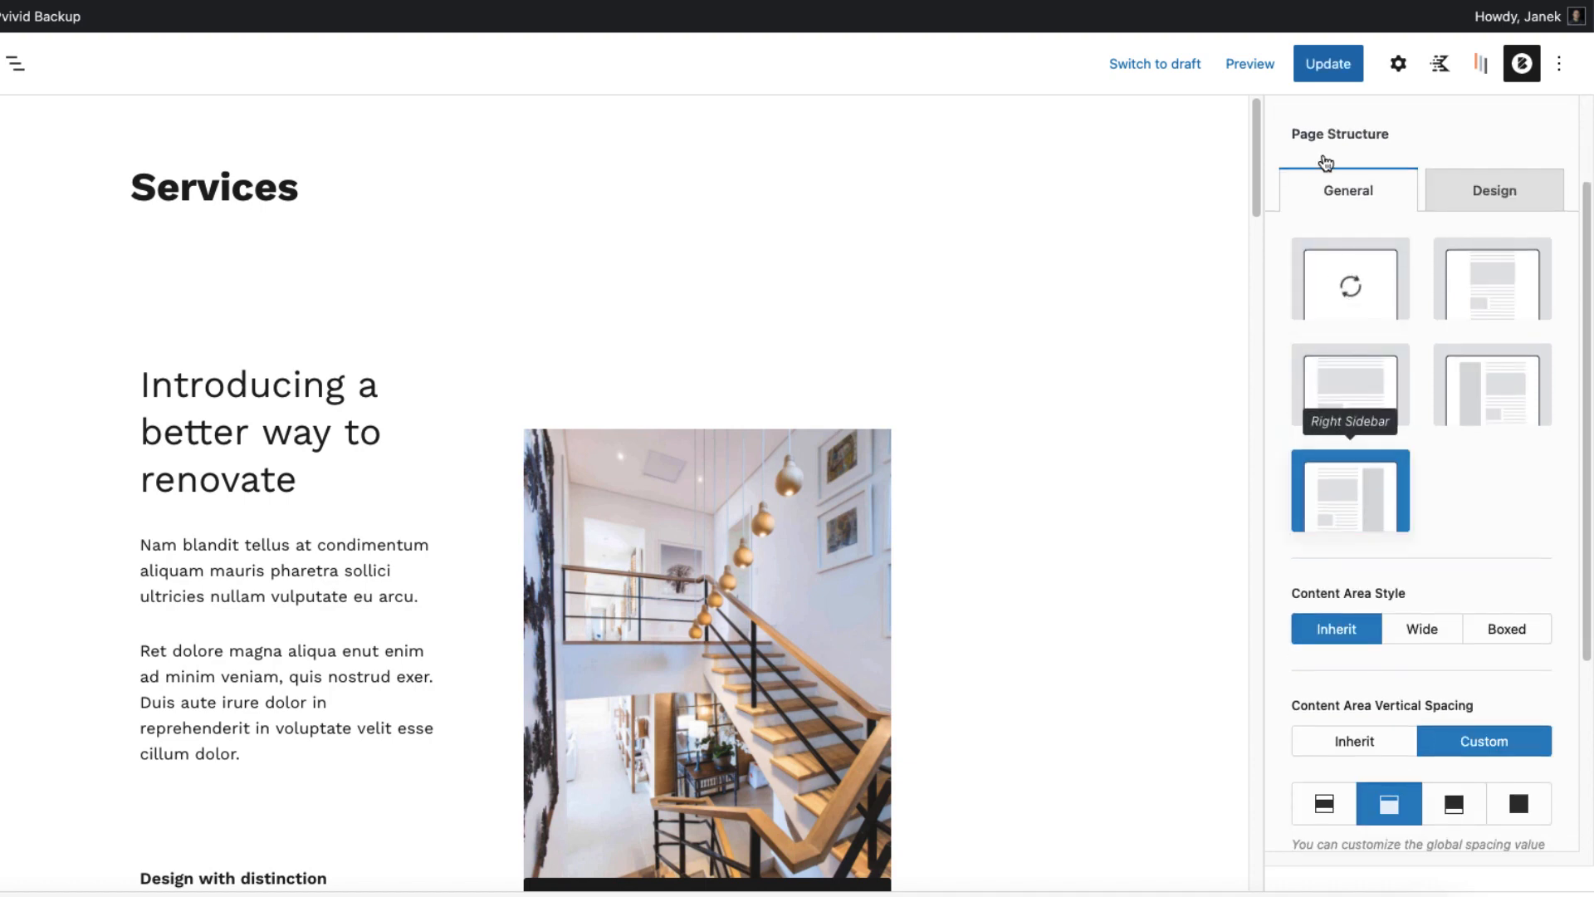
click(1328, 64)
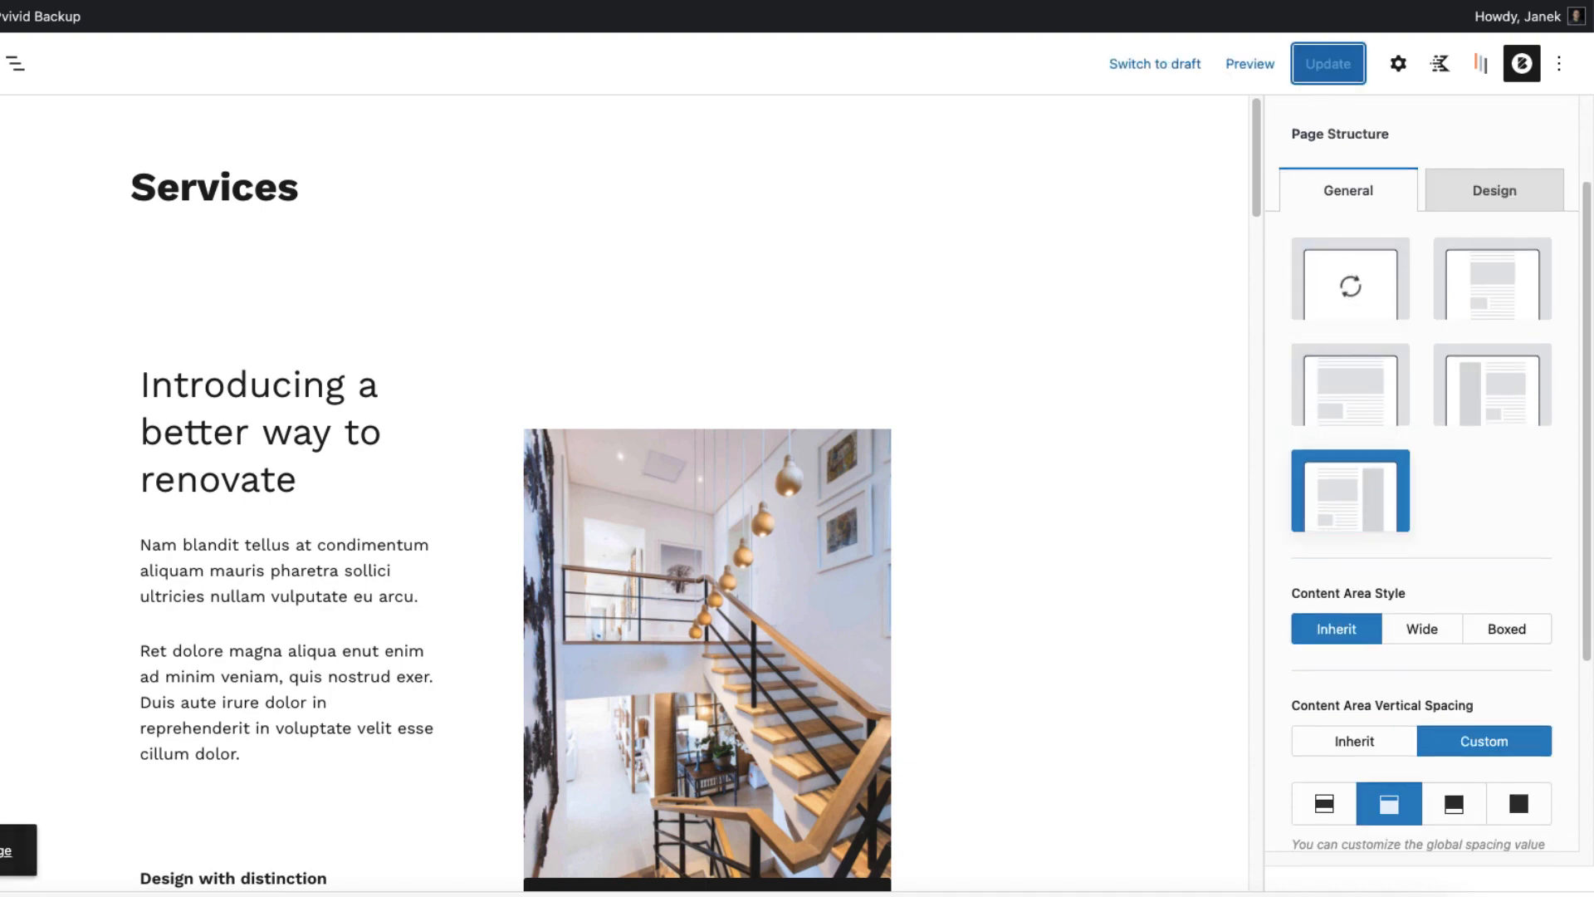
View the published Services page in a new browser tab and examine which widgets its sidebar contains
right_click(1, 16)
click(19, 35)
key(ctrl+Tab)
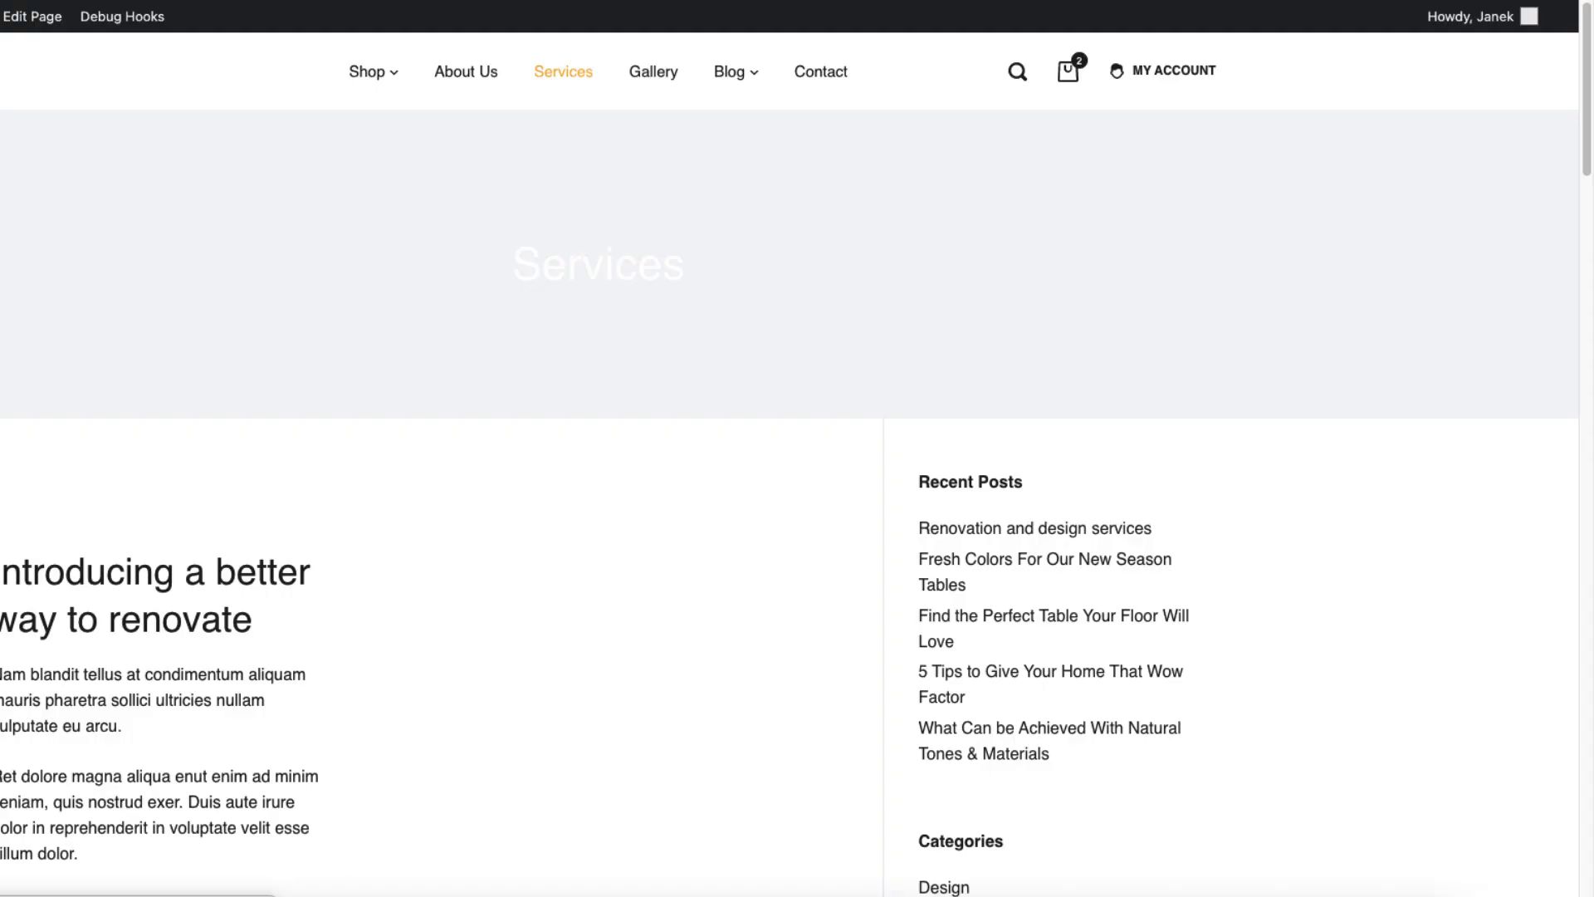
scroll(1094, 453, down, 10)
scroll(1002, 287, down, 6)
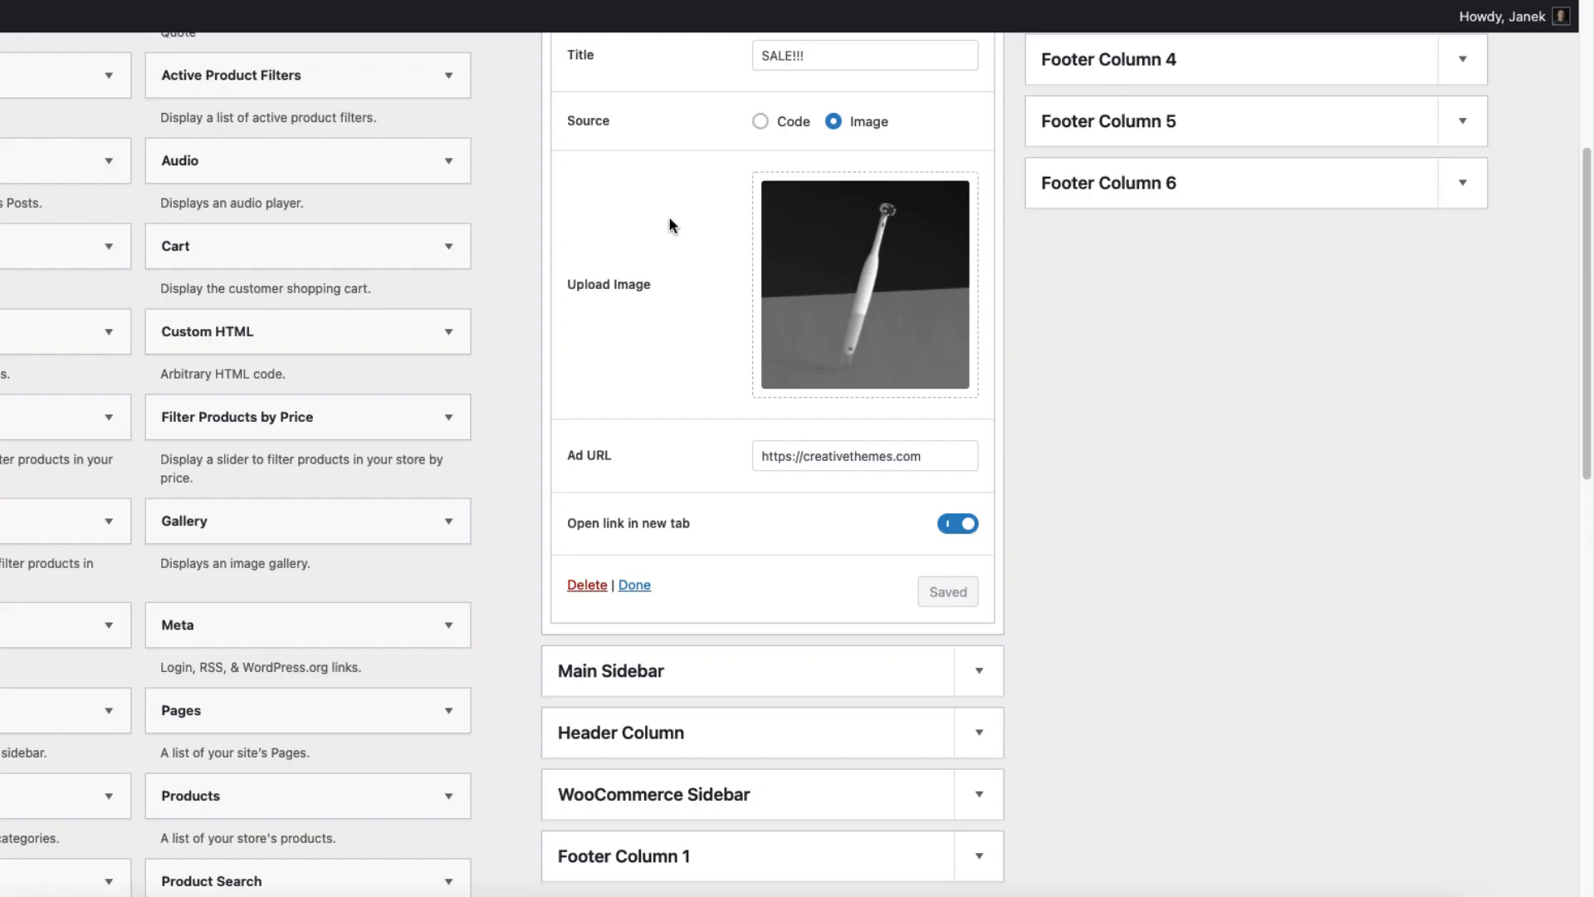
Expand the Main Sidebar area in the WordPress widget settings to examine its widgets
scroll(856, 401, up, 1)
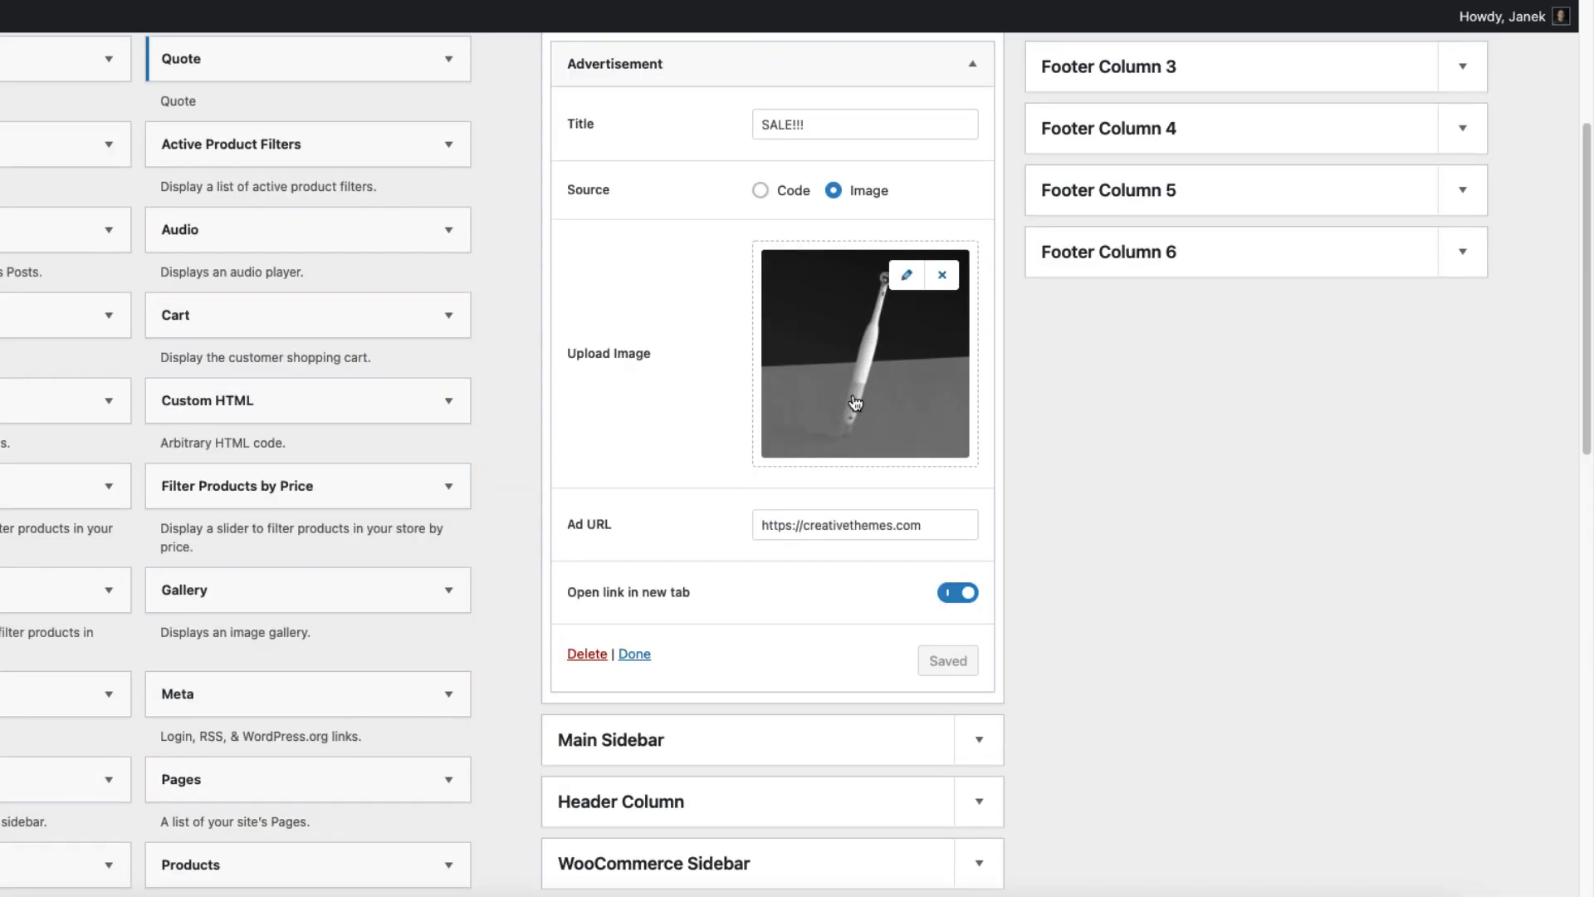
click(805, 749)
scroll(877, 698, down, 8)
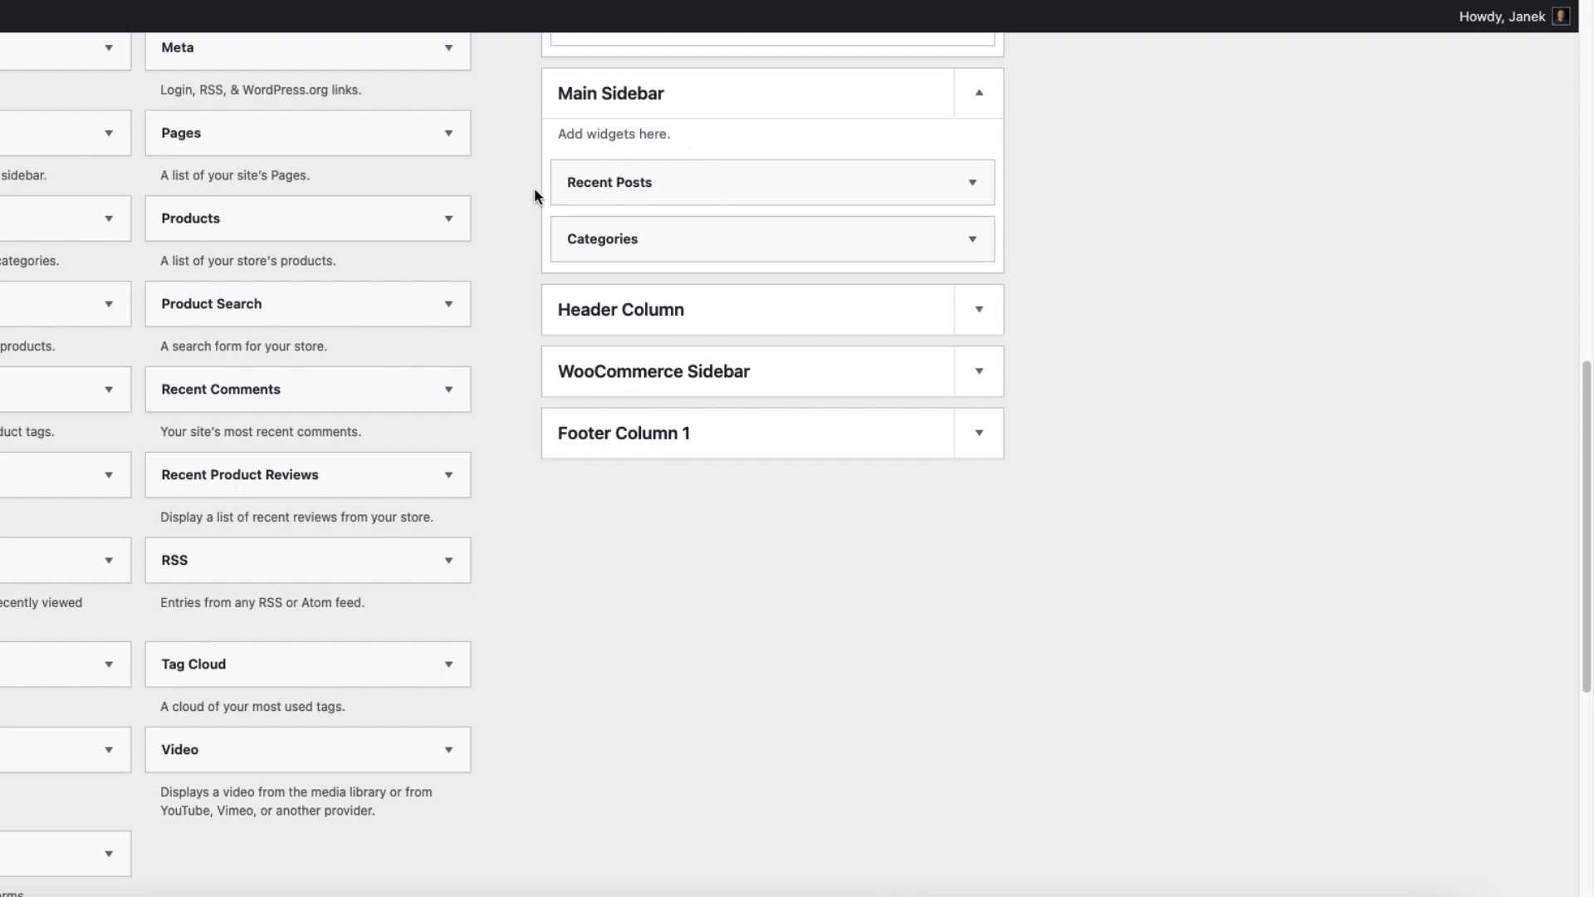